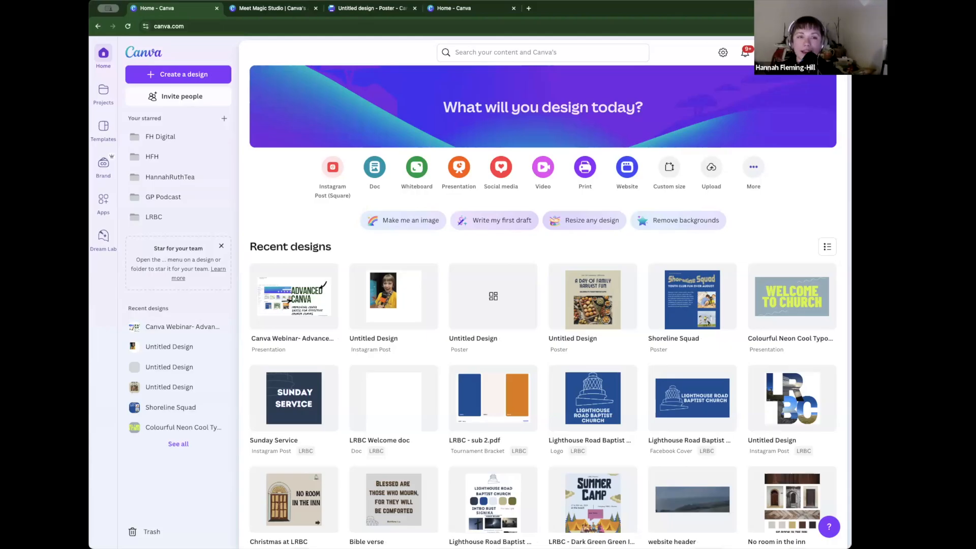
# Step: Open the account settings and view the team's People page
pyautogui.click(765, 52)
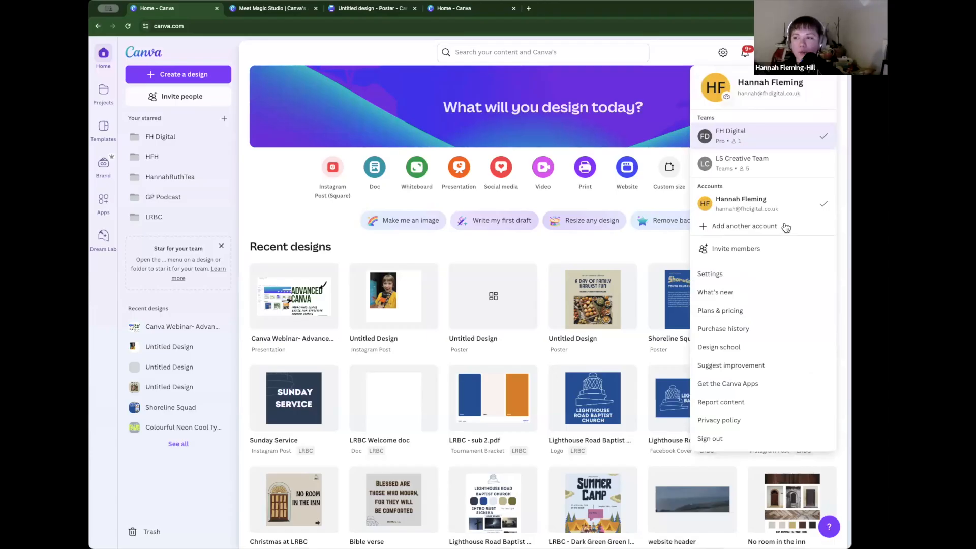
pyautogui.click(745, 276)
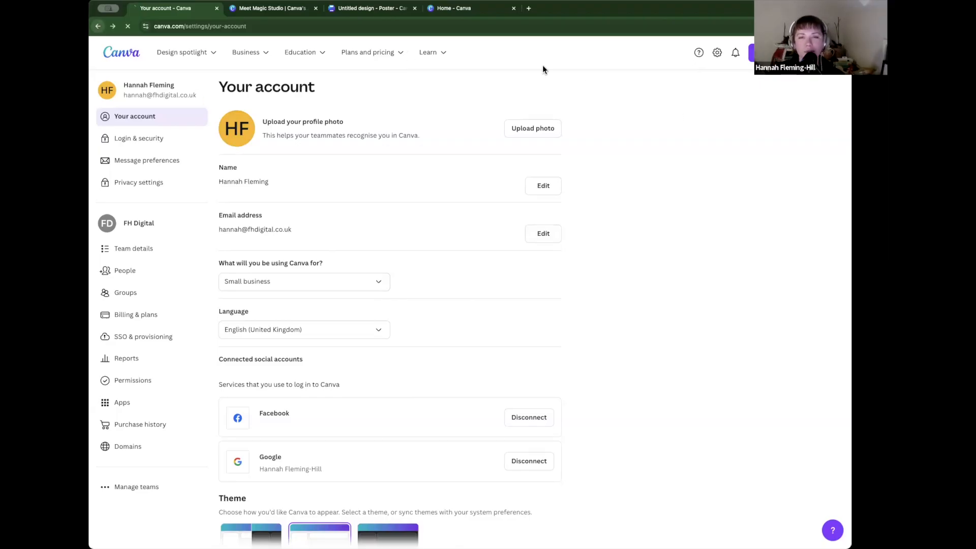
pyautogui.click(96, 26)
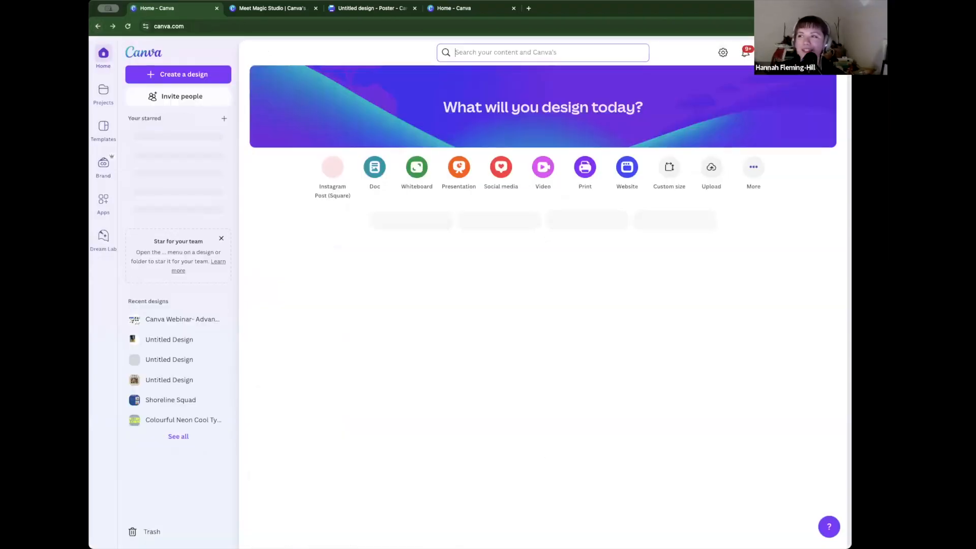
pyautogui.click(763, 52)
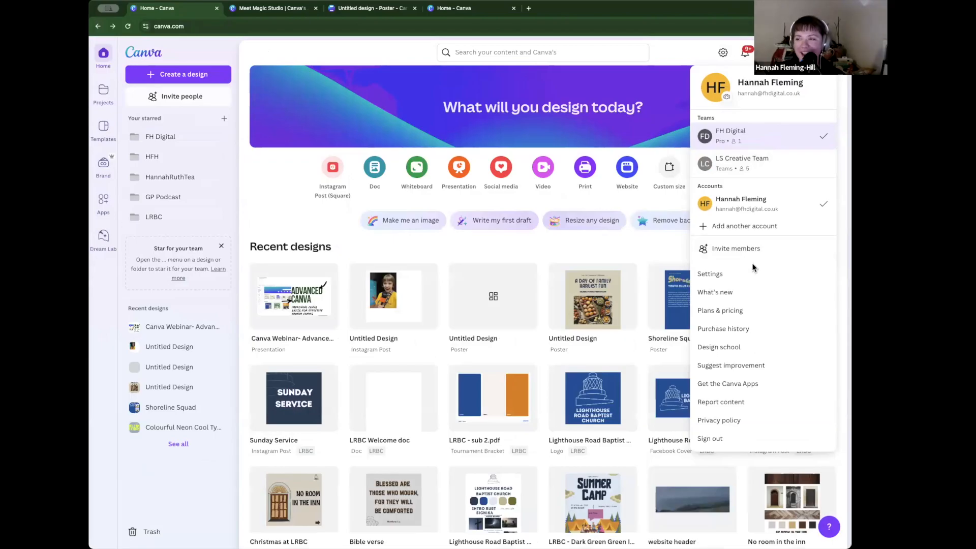
pyautogui.click(730, 281)
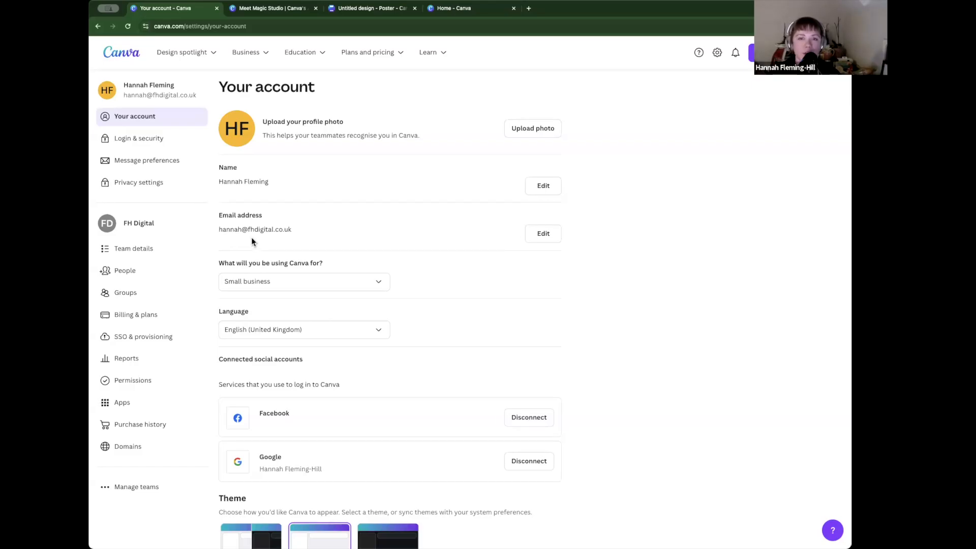
pyautogui.click(154, 271)
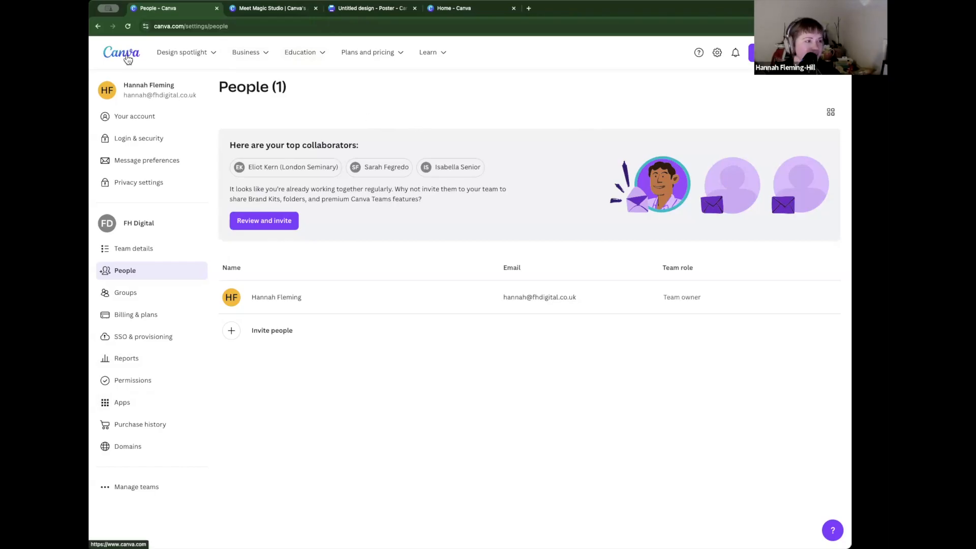
# Step: Return to the home page and open the Lighthouse Road Baptist Church kit from the Brand Kits
pyautogui.click(127, 60)
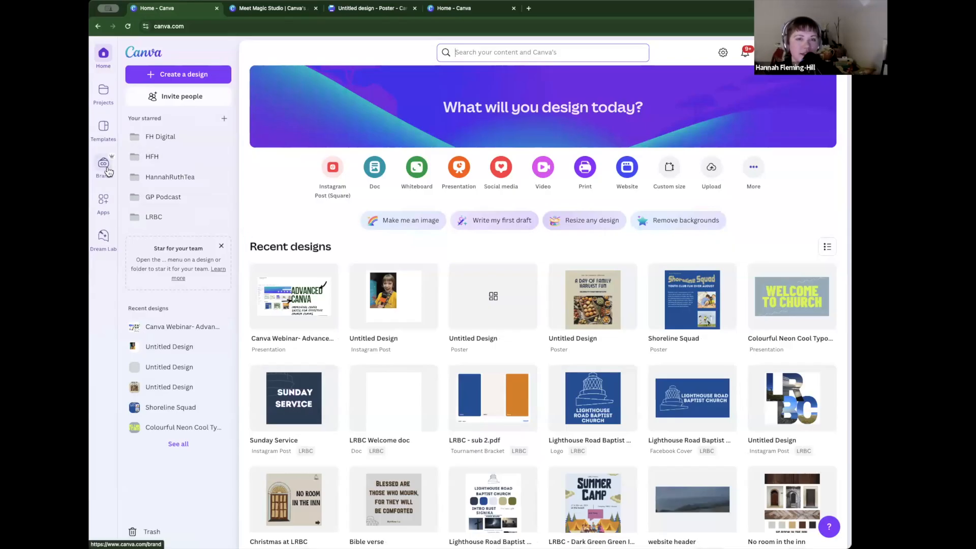
pyautogui.click(104, 167)
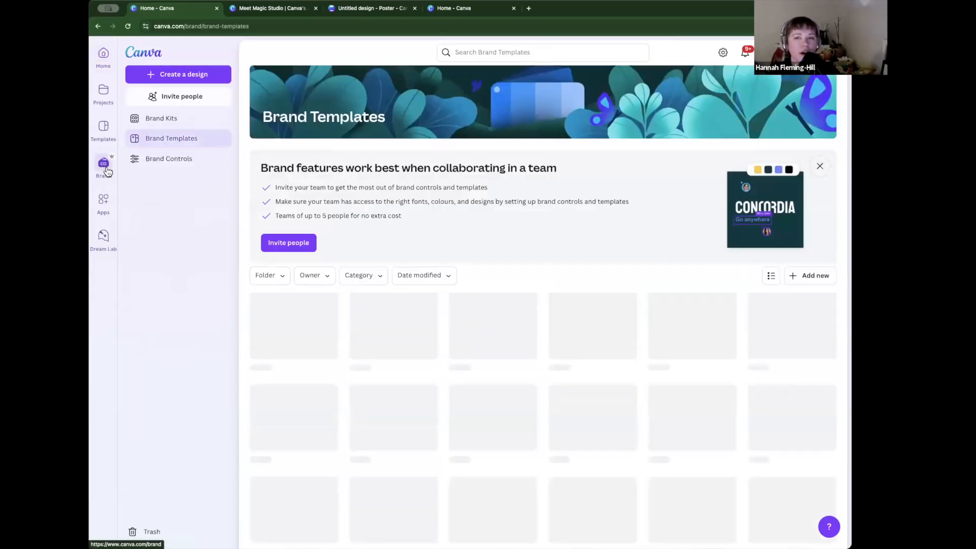
pyautogui.click(201, 120)
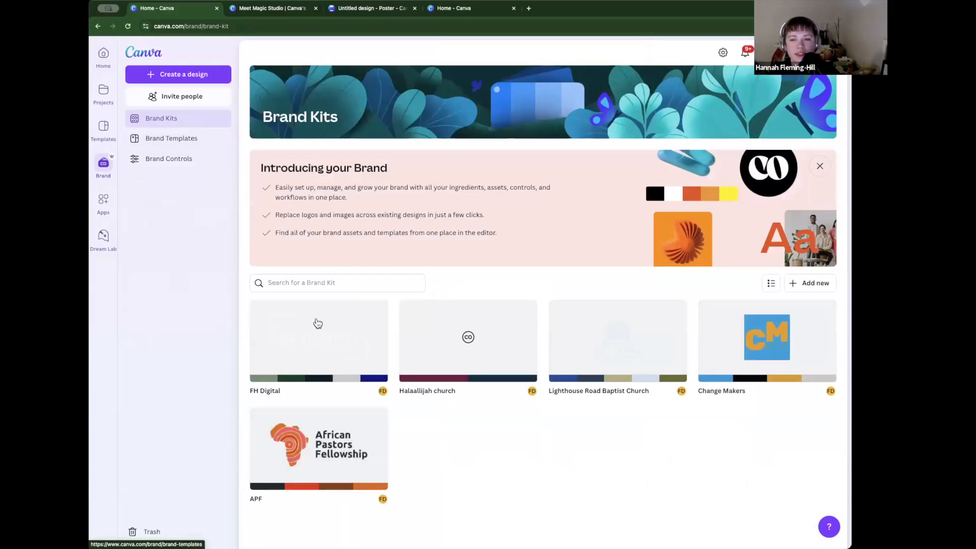
pyautogui.click(608, 342)
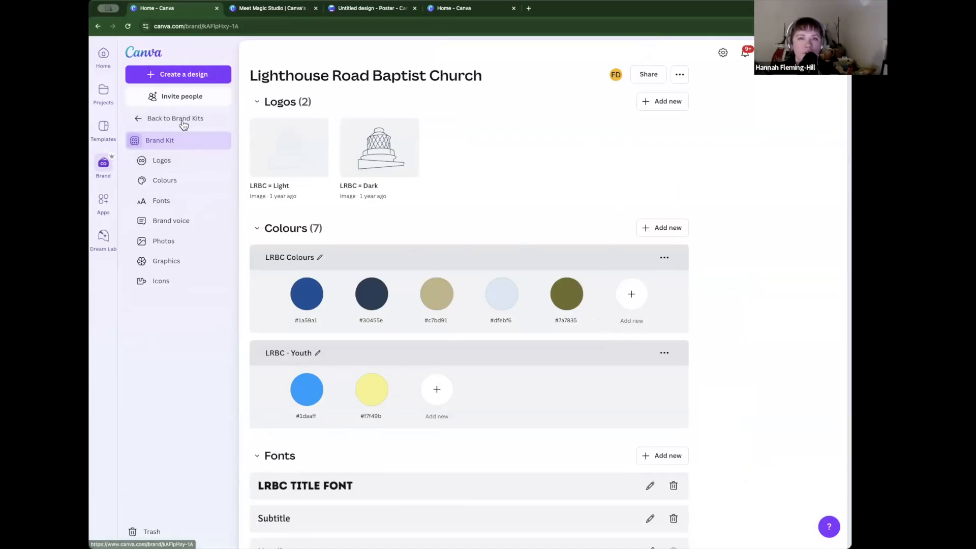
# Step: Start creating a new brand kit, cancel it and return to the Lighthouse Road Baptist Church kit
pyautogui.click(167, 120)
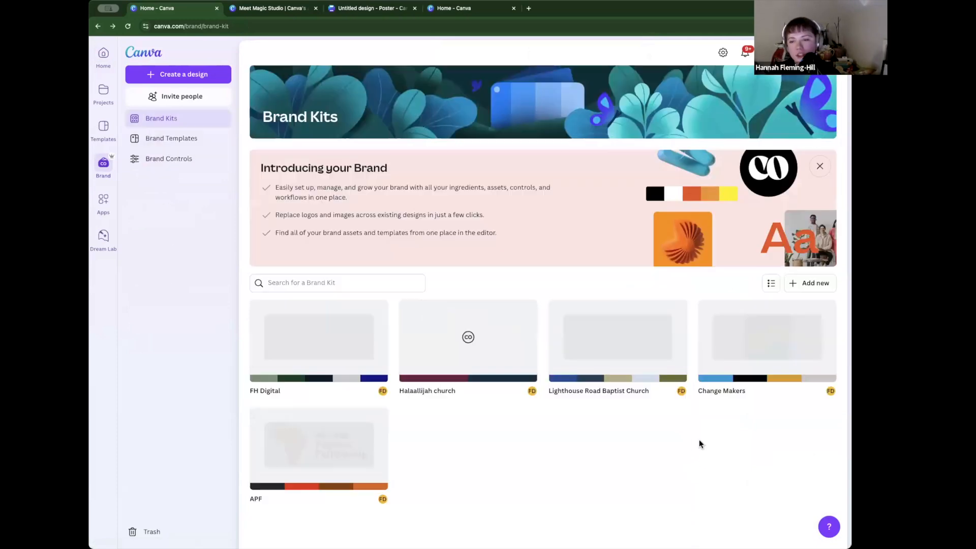
pyautogui.click(810, 283)
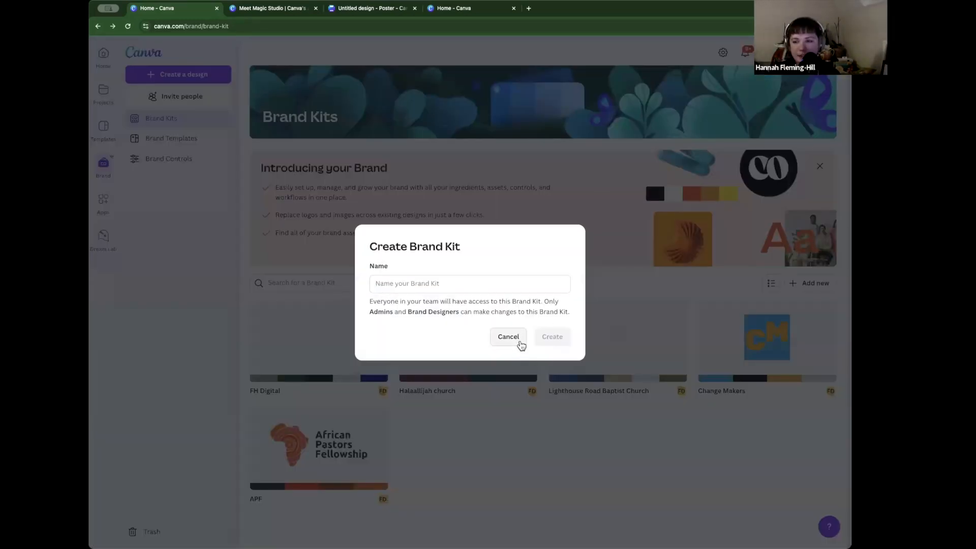
pyautogui.click(508, 336)
pyautogui.click(584, 349)
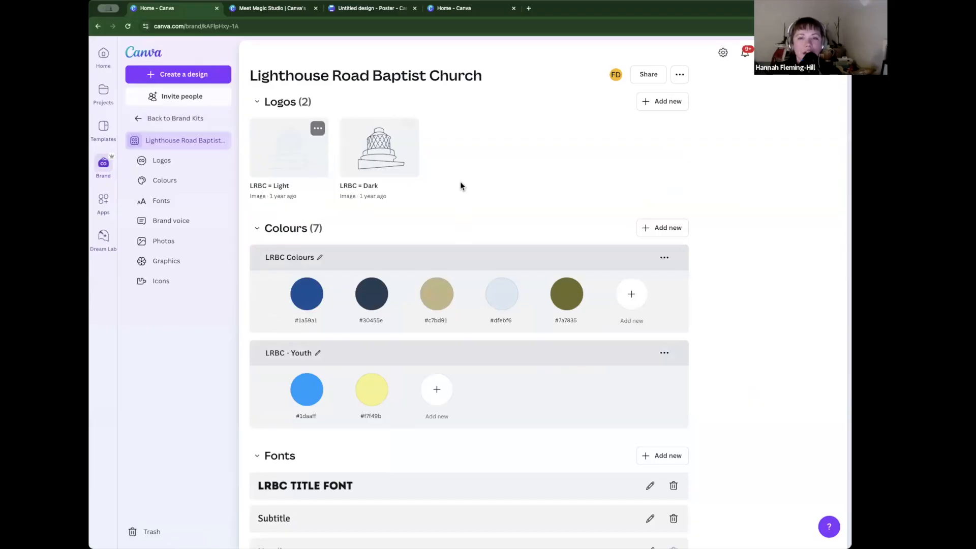
# Step: Look through the brand kit's logos, colours, fonts and brand voice, ending back at its beginning
pyautogui.scroll(-2, 492, 212)
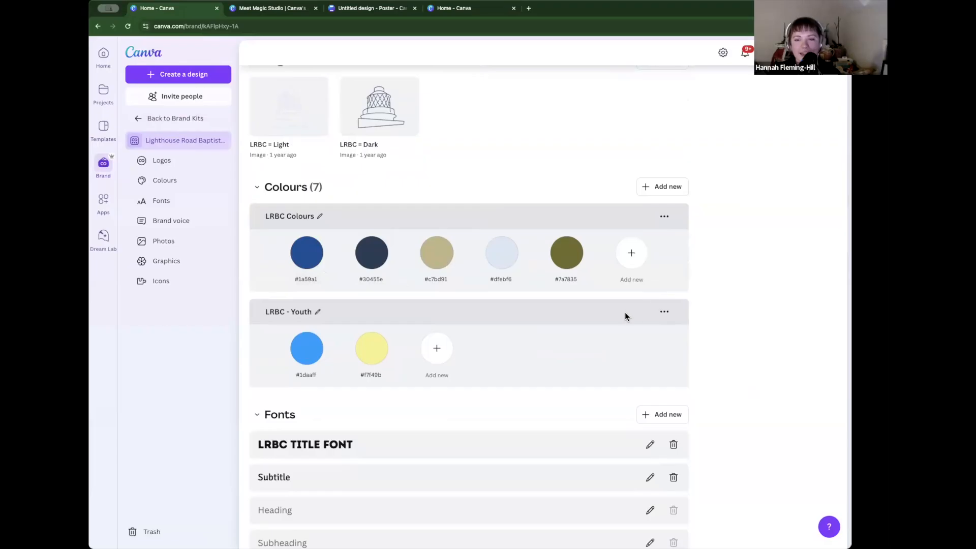
pyautogui.scroll(-3, 611, 337)
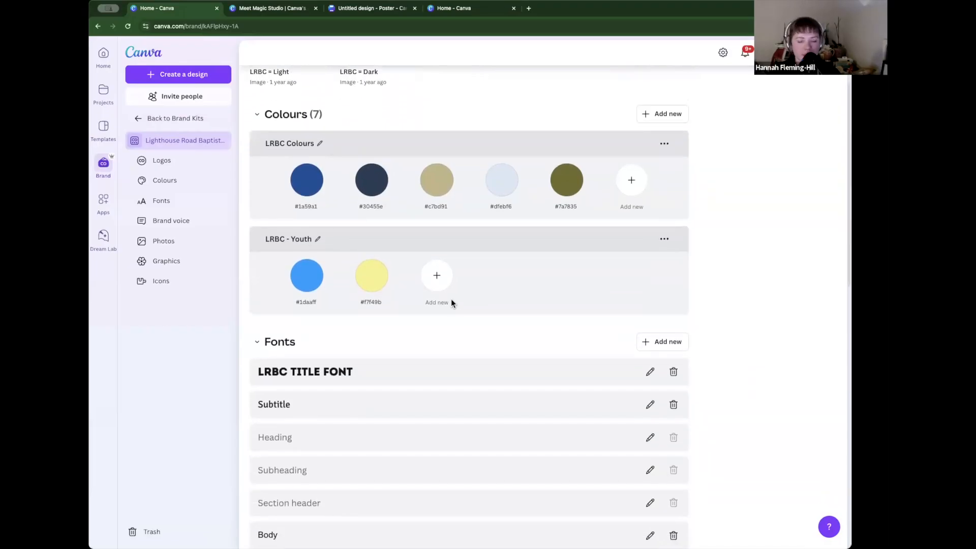
pyautogui.scroll(-5, 521, 334)
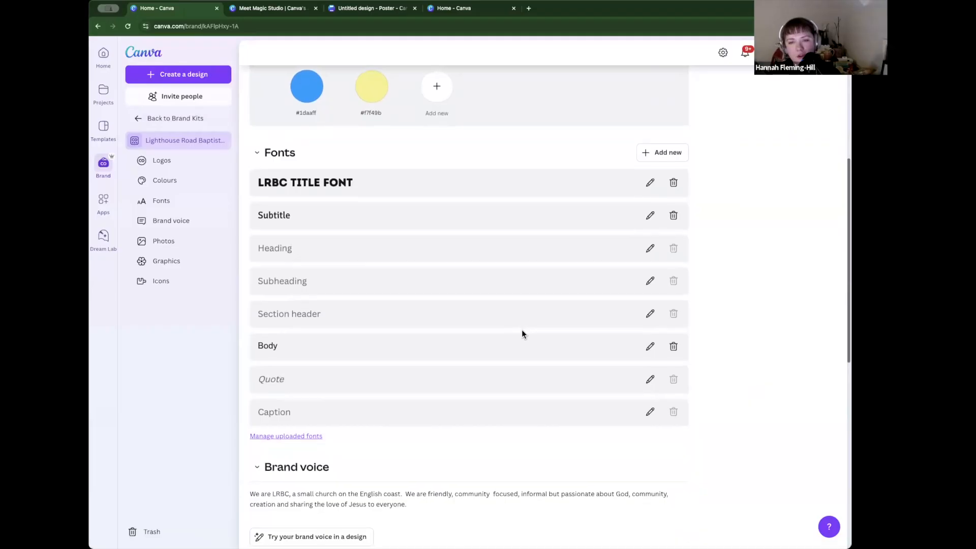
pyautogui.scroll(-2, 523, 334)
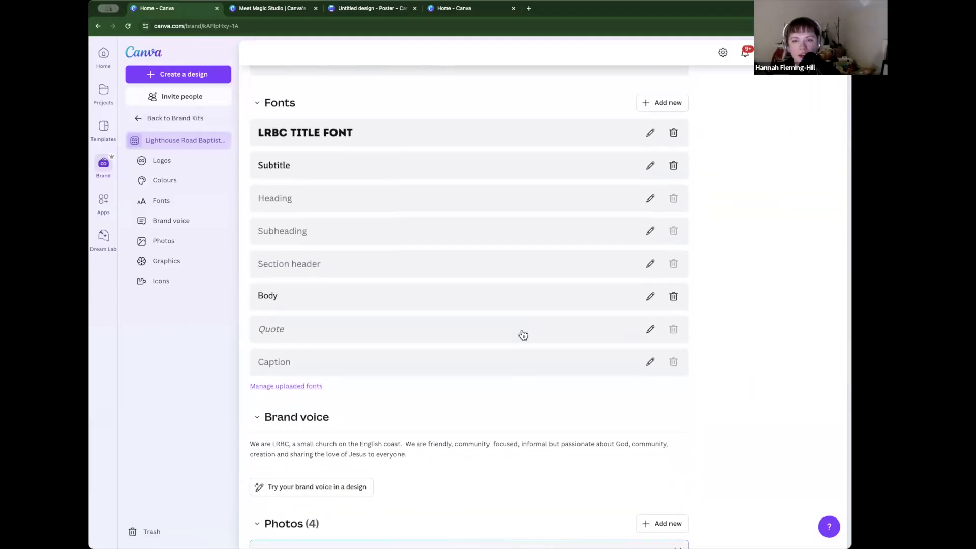
pyautogui.scroll(-3, 522, 334)
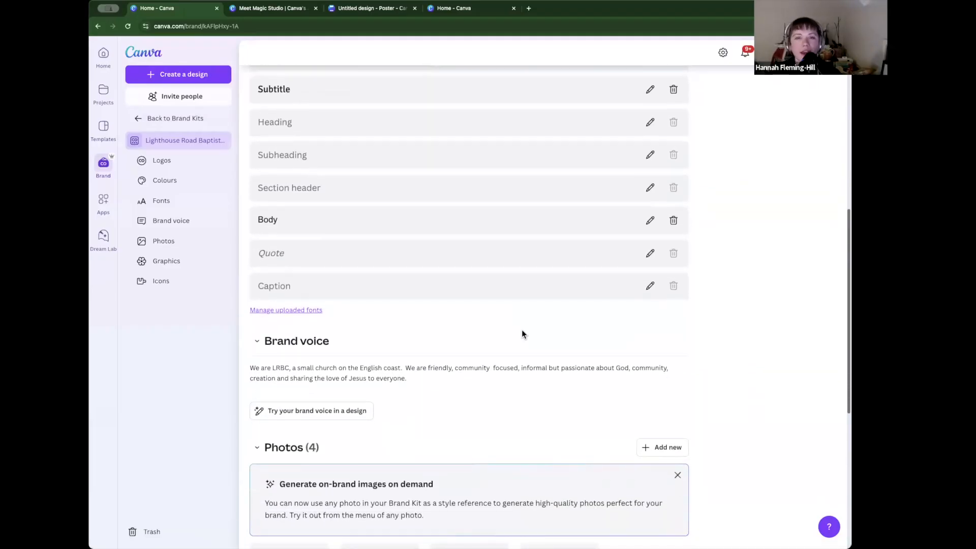
pyautogui.scroll(3, 521, 333)
pyautogui.scroll(10, 522, 333)
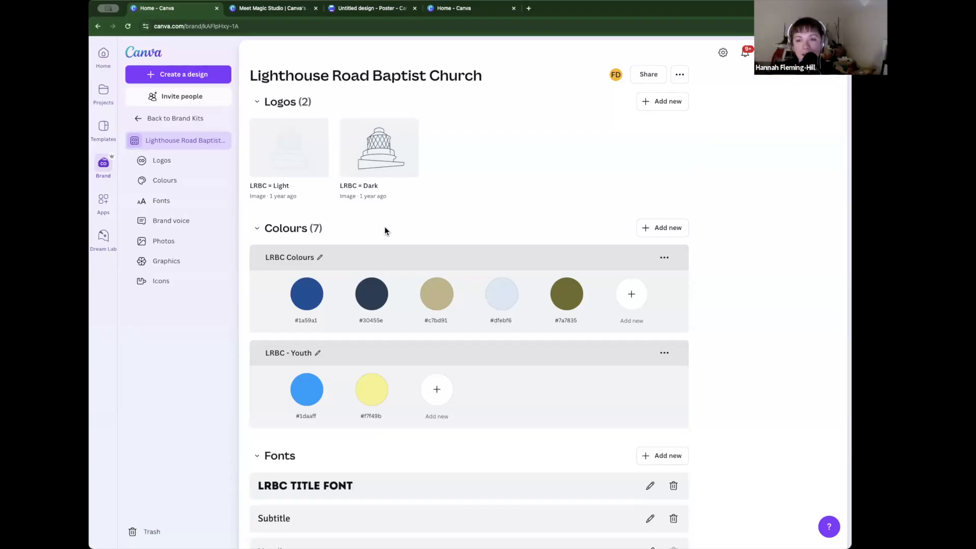
# Step: Examine the kit's logos and its two colour palettes, LRBC Colours and LRBC - Youth
pyautogui.scroll(-1, 384, 226)
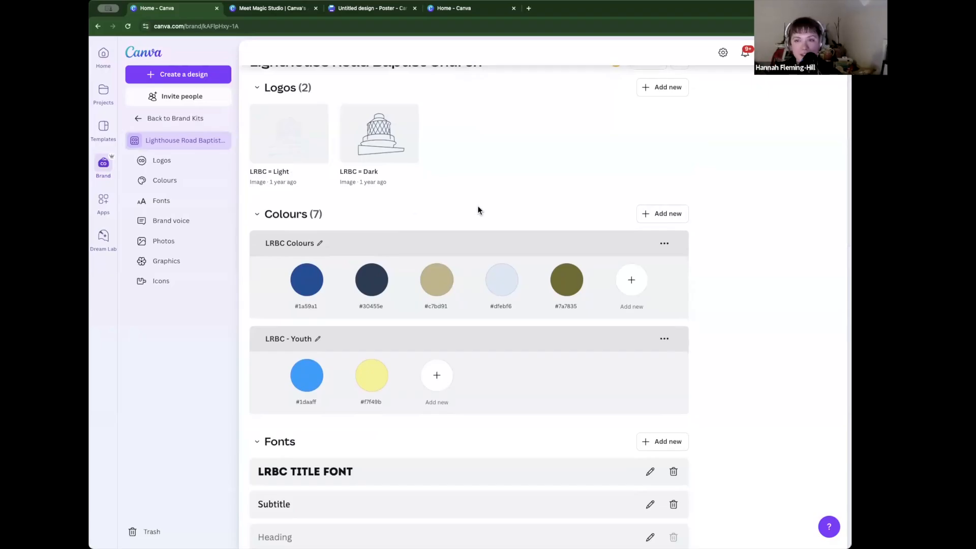
pyautogui.scroll(-1, 477, 209)
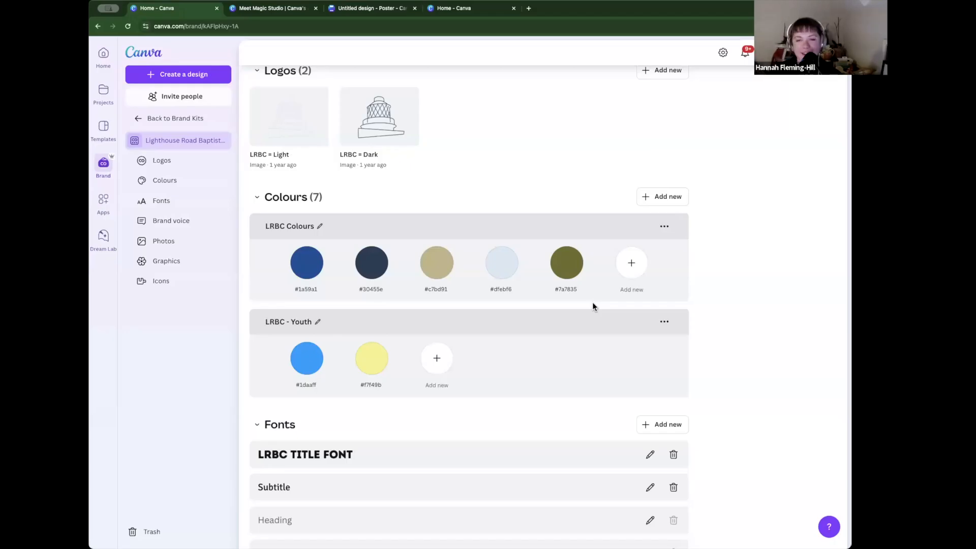
pyautogui.scroll(-2, 593, 304)
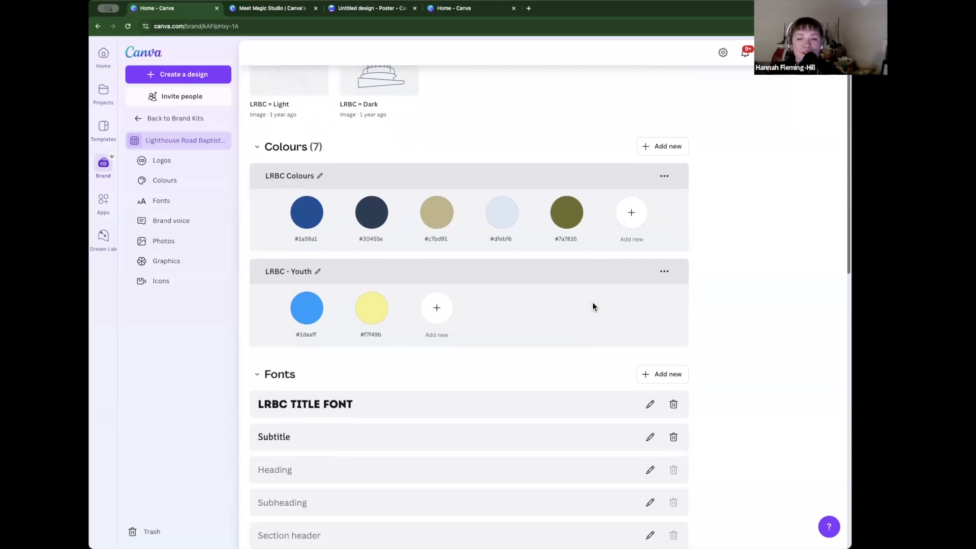
pyautogui.scroll(-1, 593, 307)
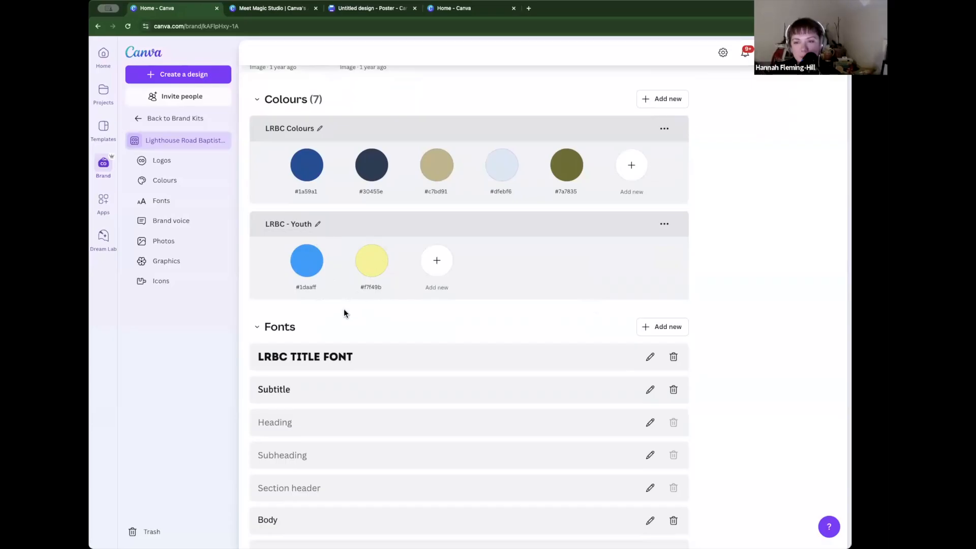
pyautogui.scroll(-1, 344, 313)
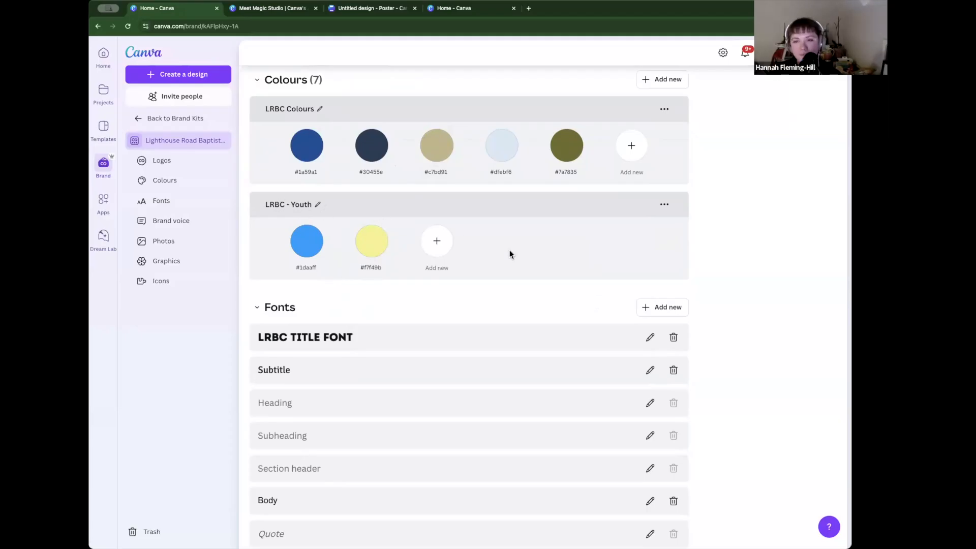
pyautogui.scroll(-1, 509, 250)
# Step: Examine the kit's font styles, from the title and subtitle through to the body and caption
pyautogui.scroll(-3, 510, 253)
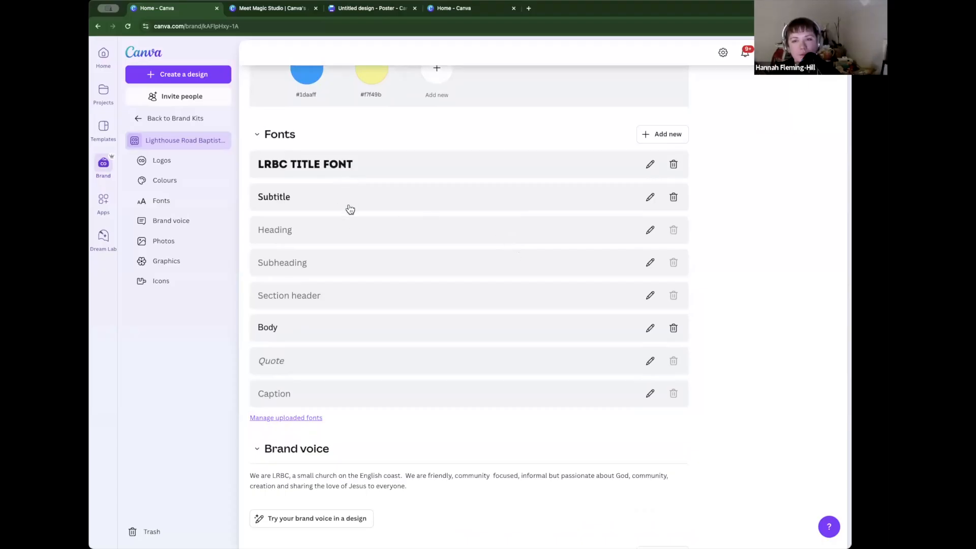
pyautogui.scroll(1, 364, 247)
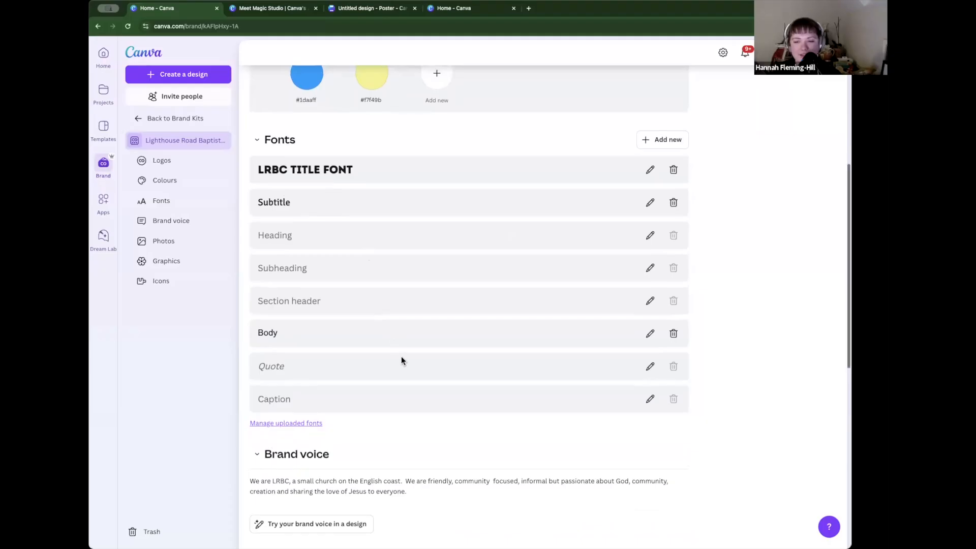
pyautogui.scroll(1, 401, 355)
pyautogui.scroll(-1, 391, 316)
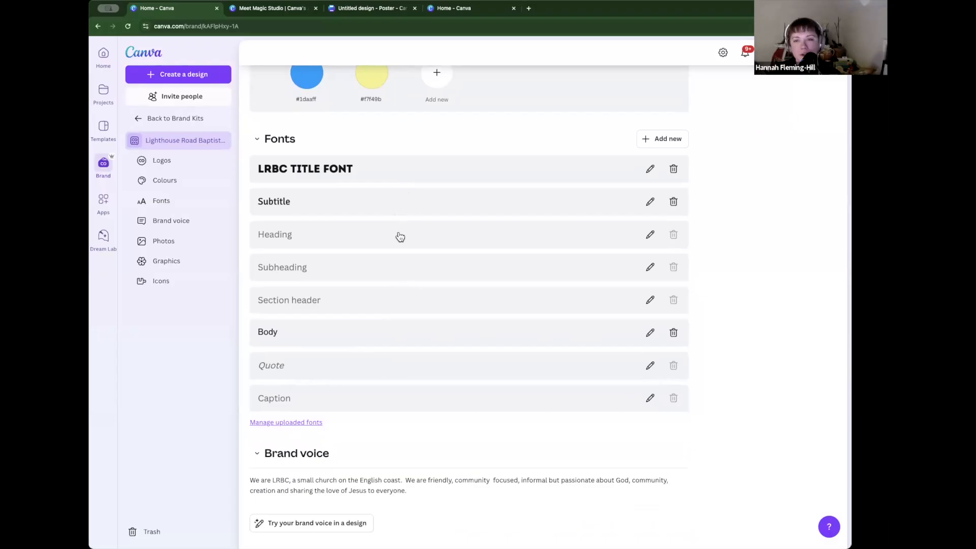
pyautogui.scroll(1, 381, 323)
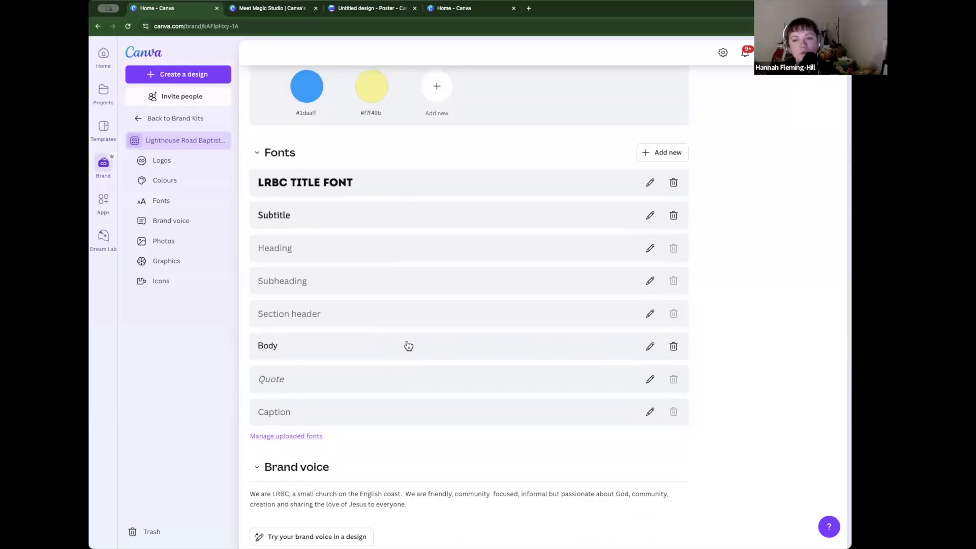
pyautogui.scroll(-2, 405, 344)
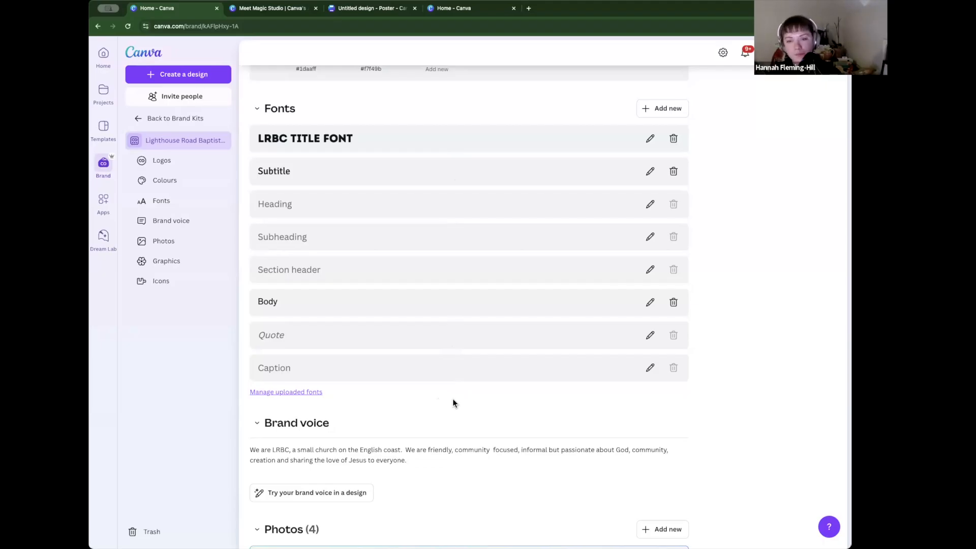
pyautogui.scroll(-1, 452, 404)
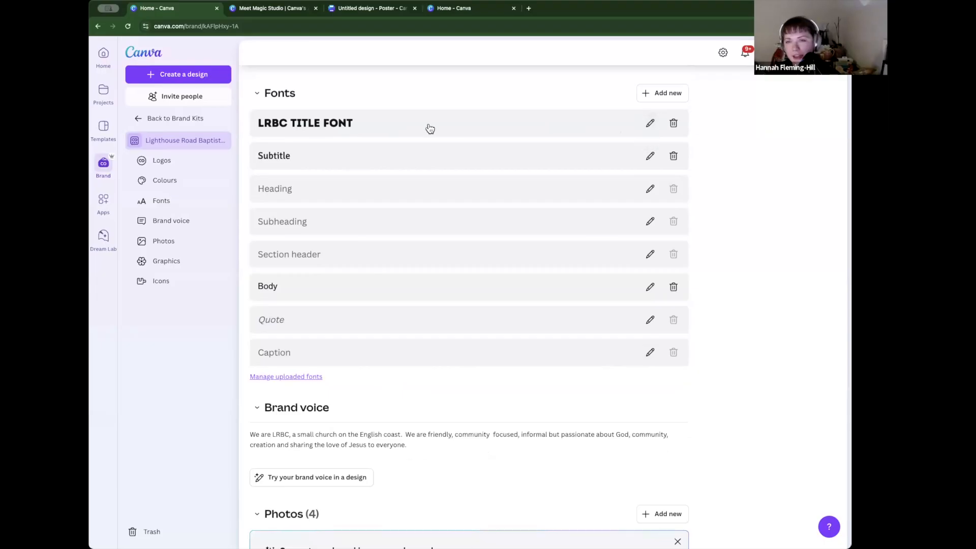
# Step: Open the LRBC title font for editing, check its font and text style options, and save it
pyautogui.click(369, 129)
pyautogui.click(293, 124)
pyautogui.click(293, 124)
pyautogui.click(319, 121)
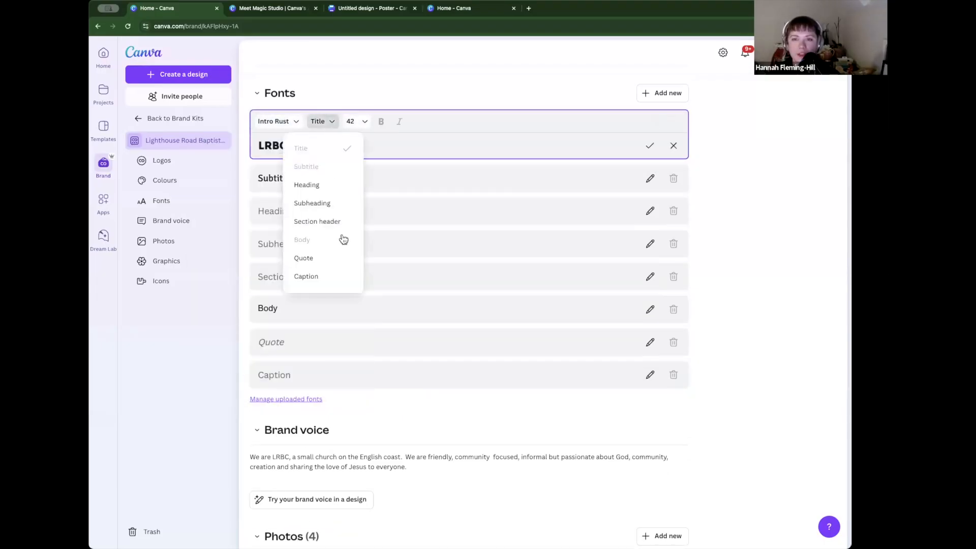
pyautogui.click(367, 127)
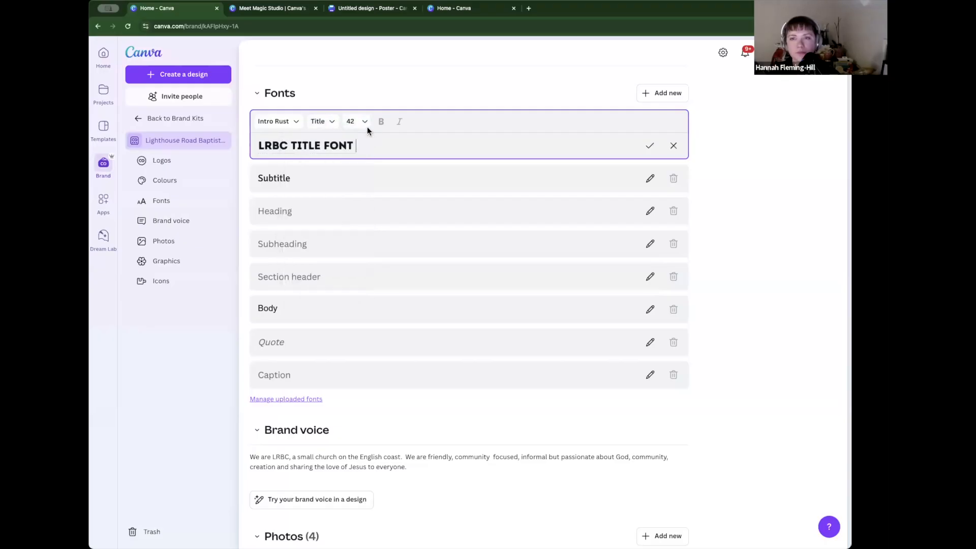
pyautogui.click(649, 146)
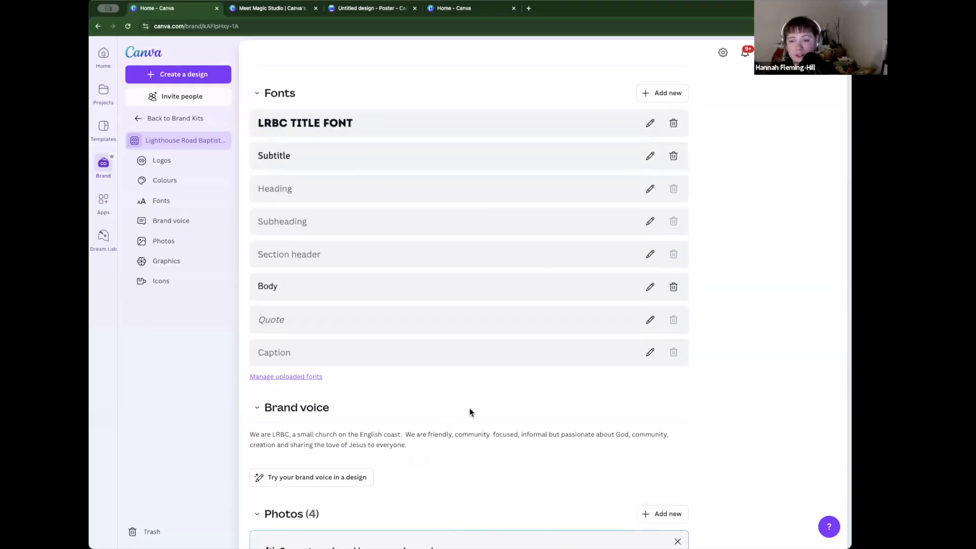
# Step: Open the kit's brand voice description for editing, review its text, and save it
pyautogui.scroll(-3, 469, 412)
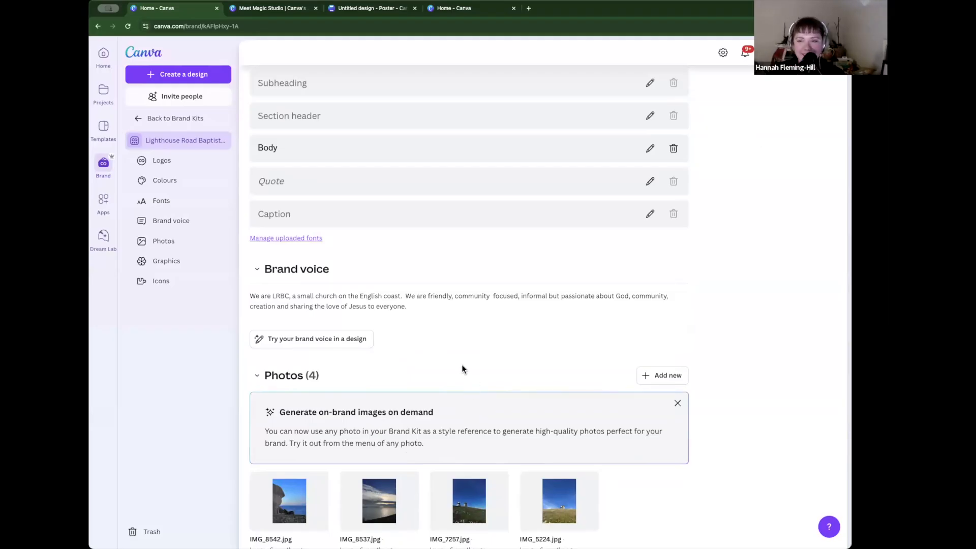
pyautogui.scroll(-1, 466, 367)
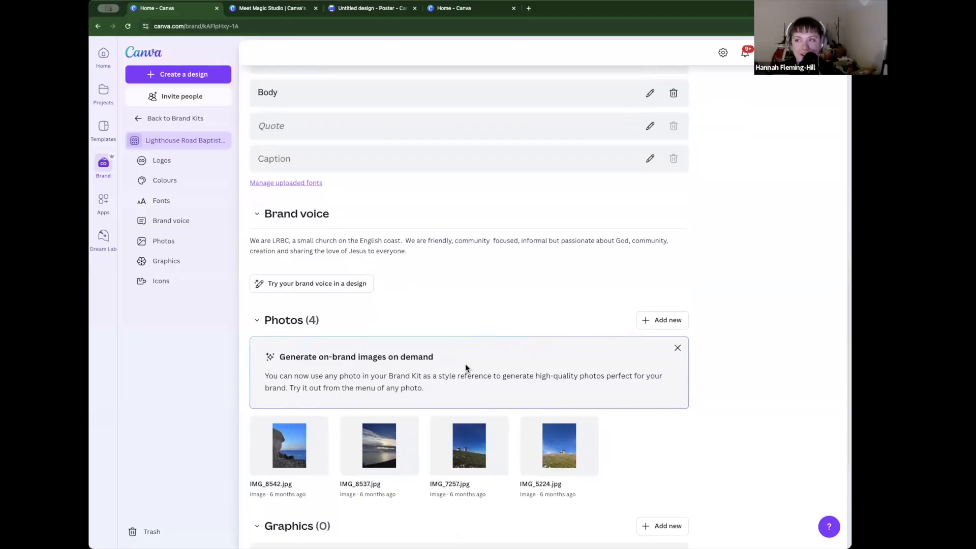
pyautogui.scroll(-1, 441, 370)
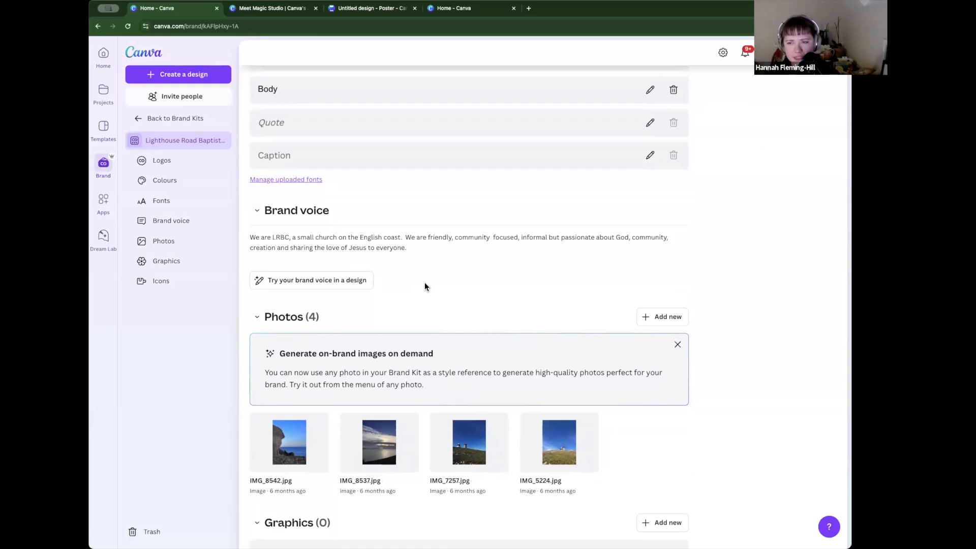
pyautogui.scroll(-1, 425, 281)
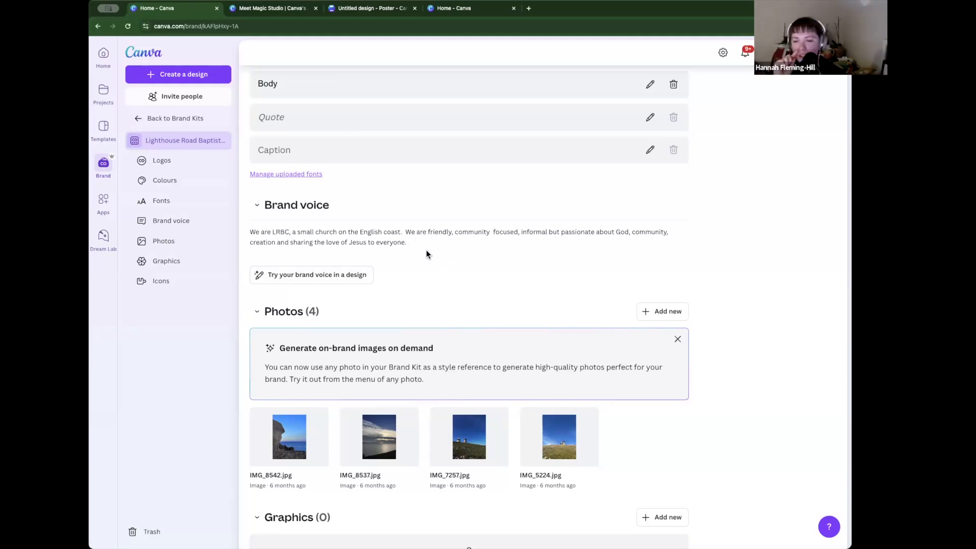
pyautogui.scroll(-1, 426, 254)
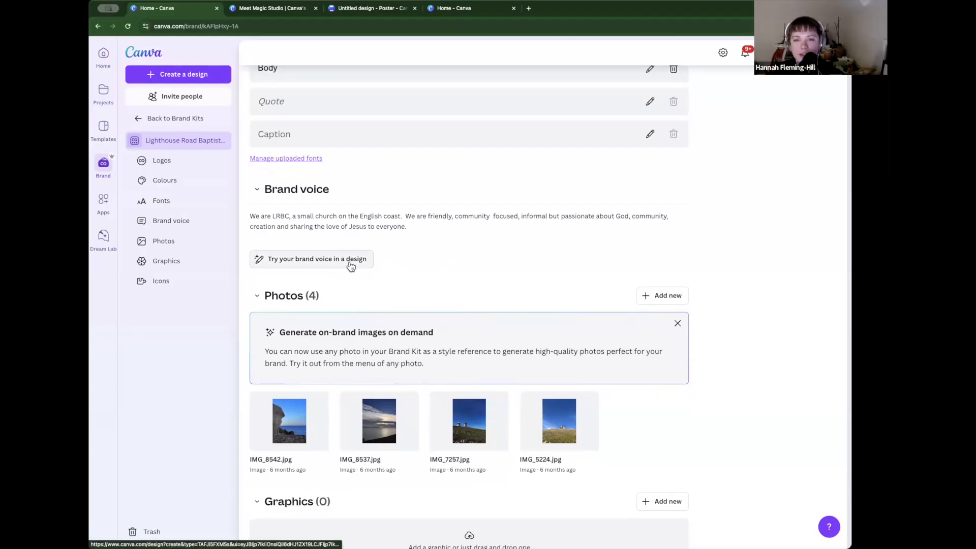
pyautogui.click(361, 226)
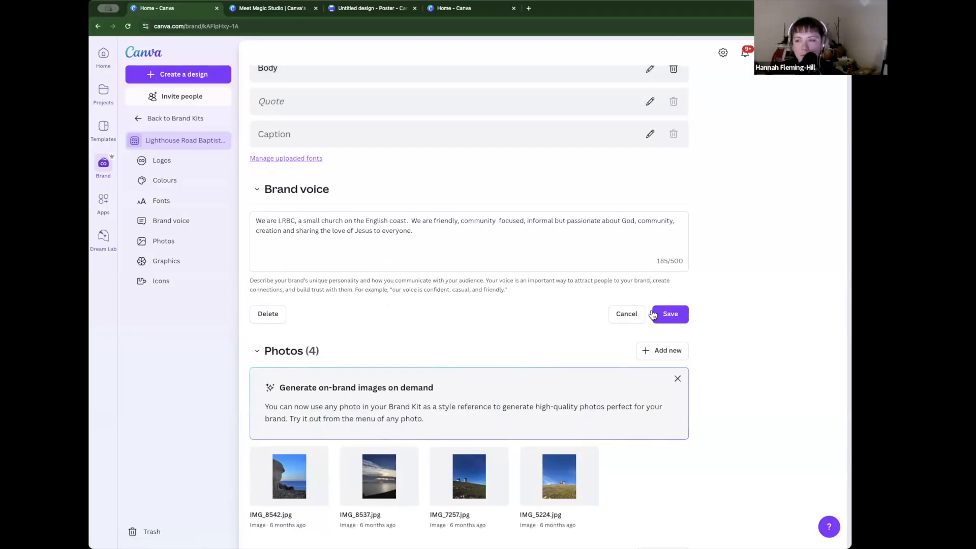
pyautogui.click(671, 314)
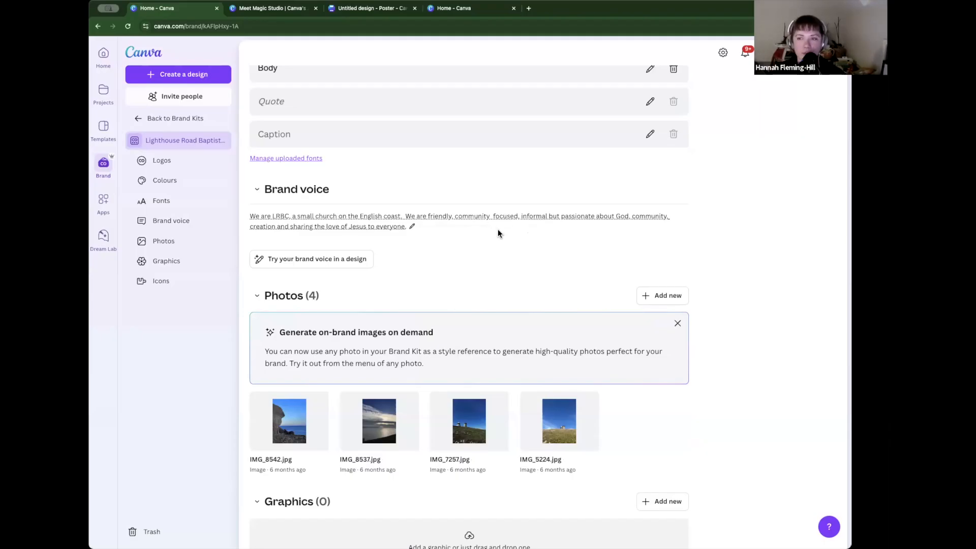
# Step: Try the brand voice in a new doc and switch the doc's brand kit to Lighthouse Road Baptist Church
pyautogui.click(352, 268)
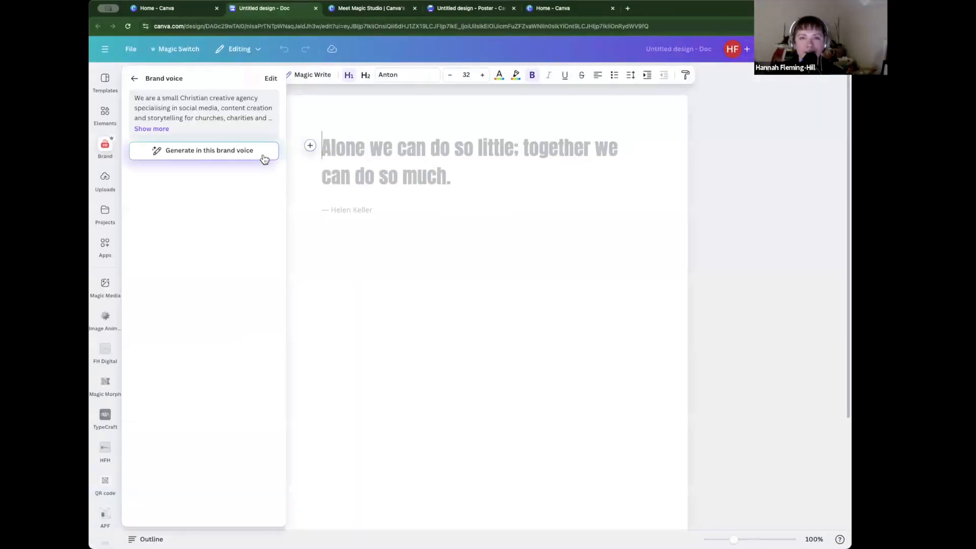
pyautogui.click(160, 129)
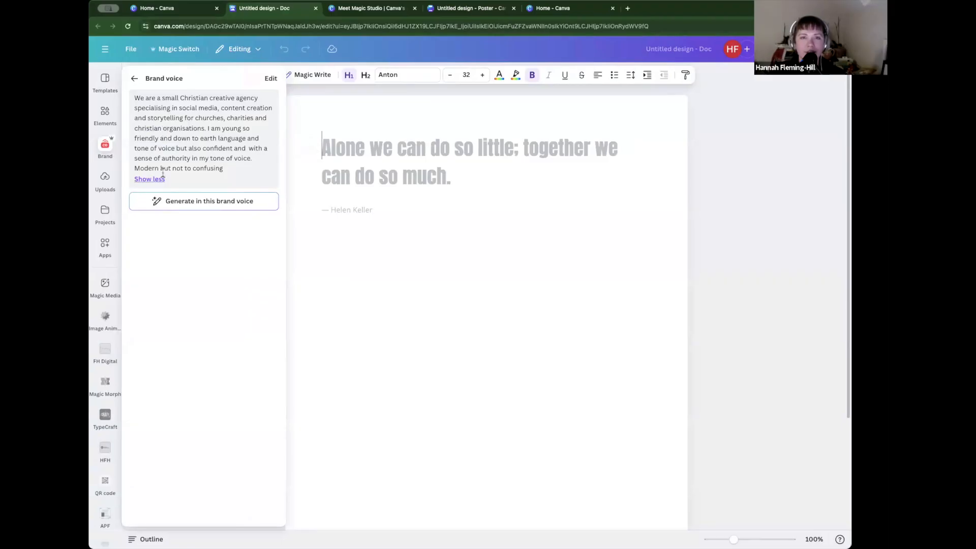
pyautogui.click(134, 78)
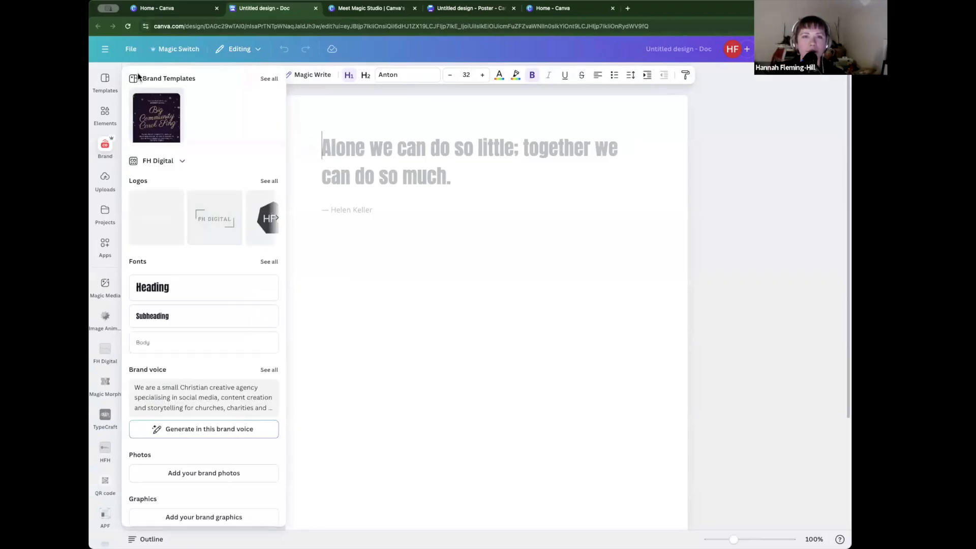
pyautogui.click(181, 161)
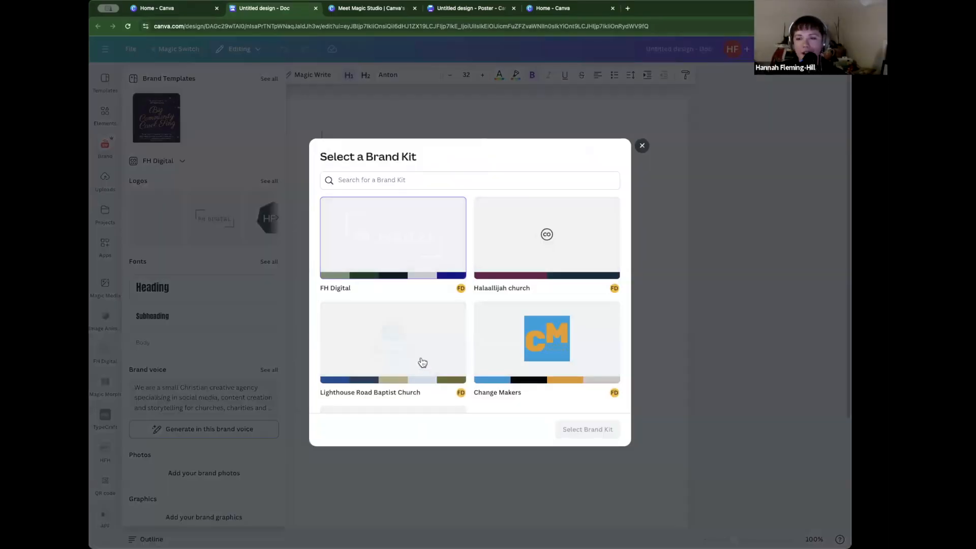
pyautogui.click(422, 362)
pyautogui.click(610, 436)
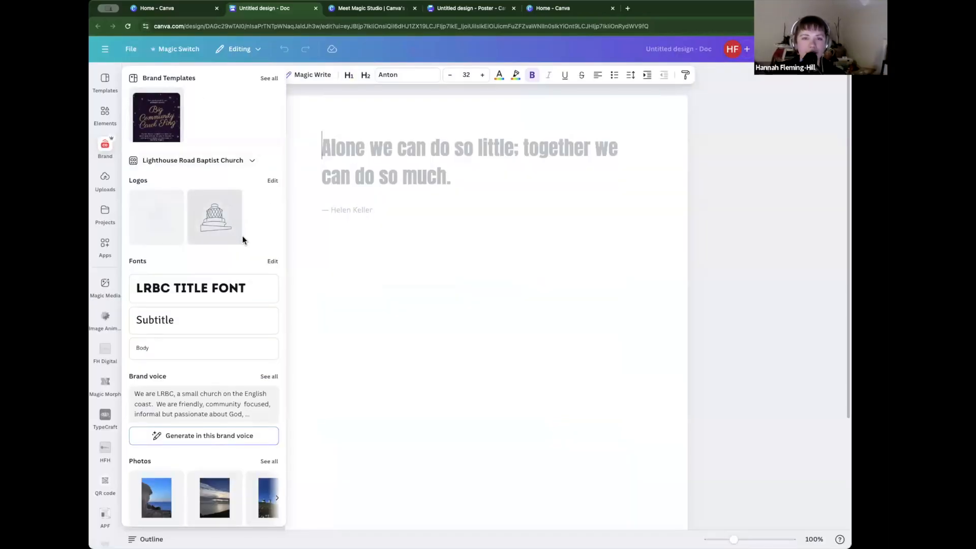
# Step: Start generating text in this brand voice with a prompt to generate a welcome document for new members to our church
pyautogui.scroll(-3, 224, 290)
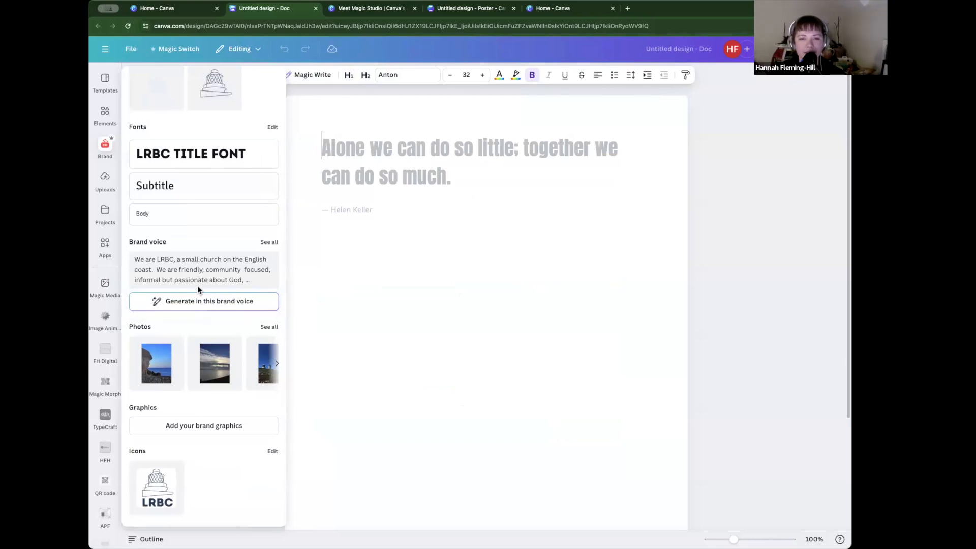
pyautogui.click(239, 304)
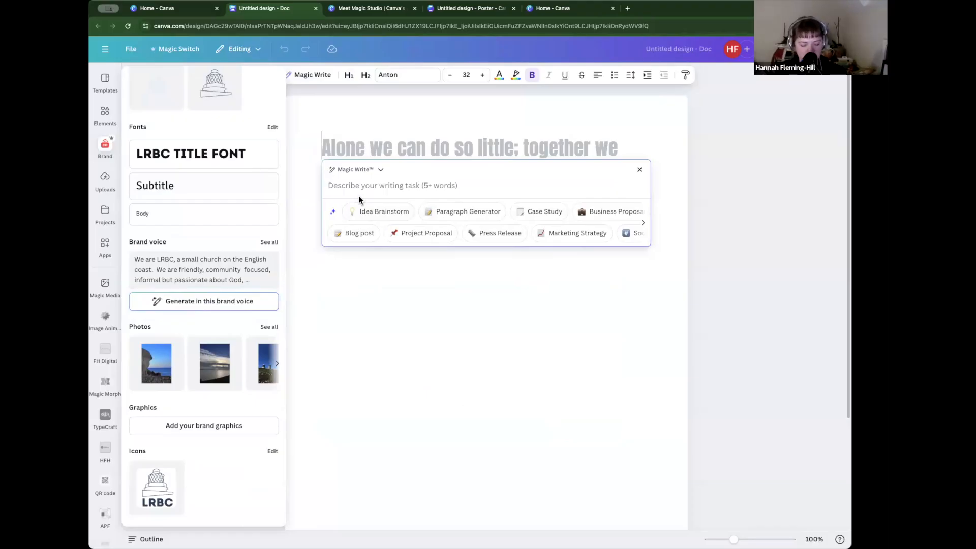
pyautogui.write('Generate ')
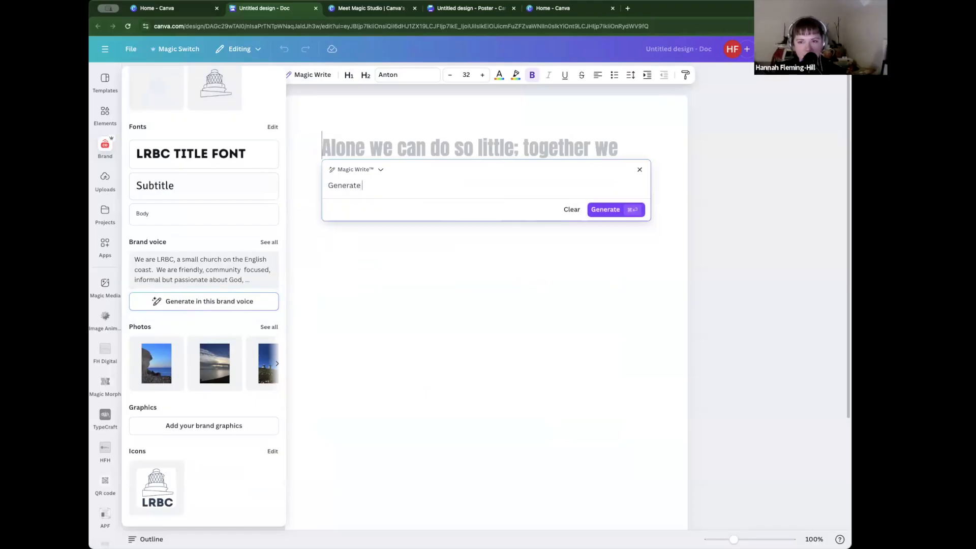
pyautogui.write('a welc')
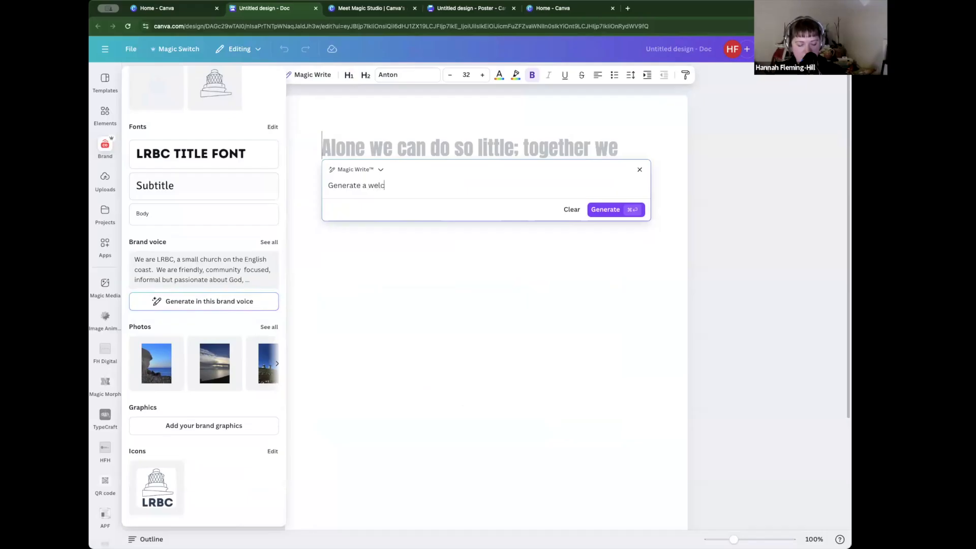
pyautogui.write('omde docusment ')
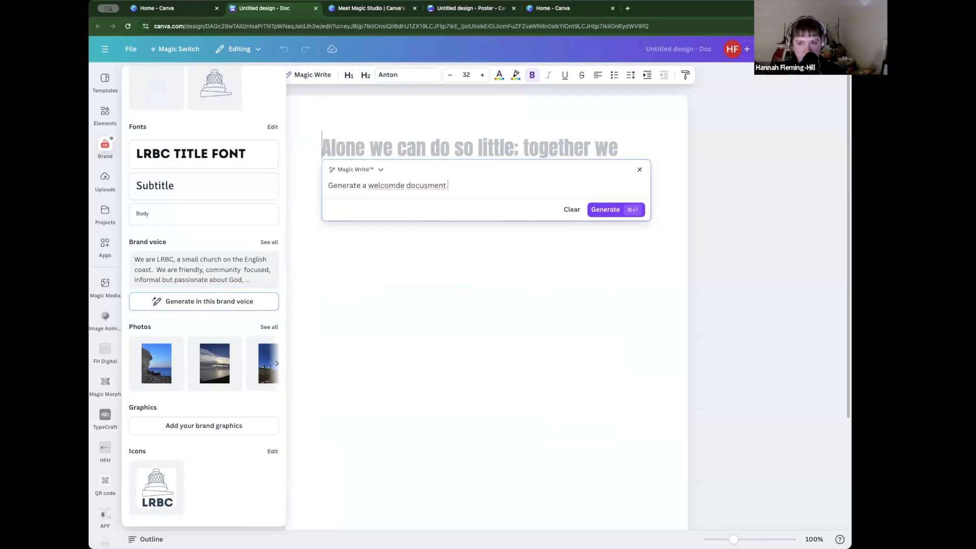
pyautogui.write('for new ')
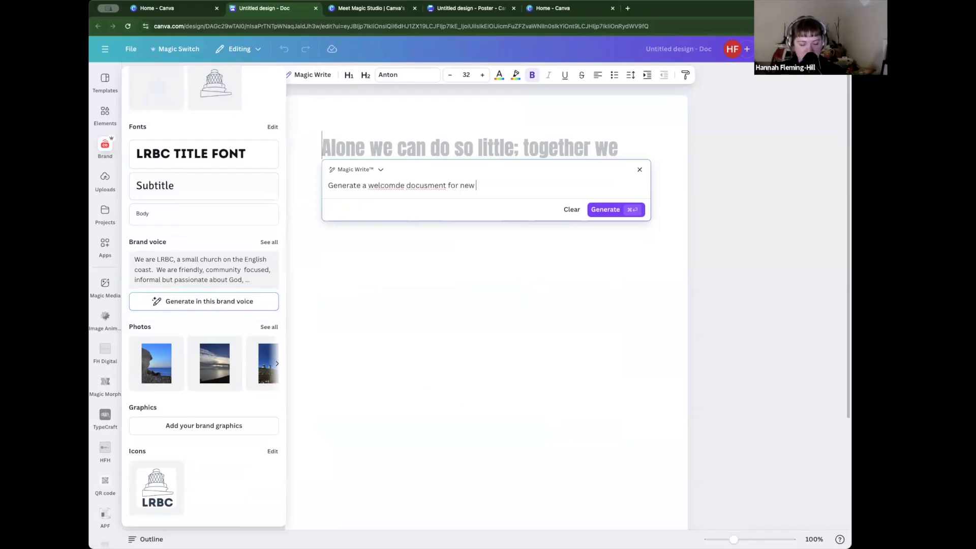
pyautogui.write('members to our church')
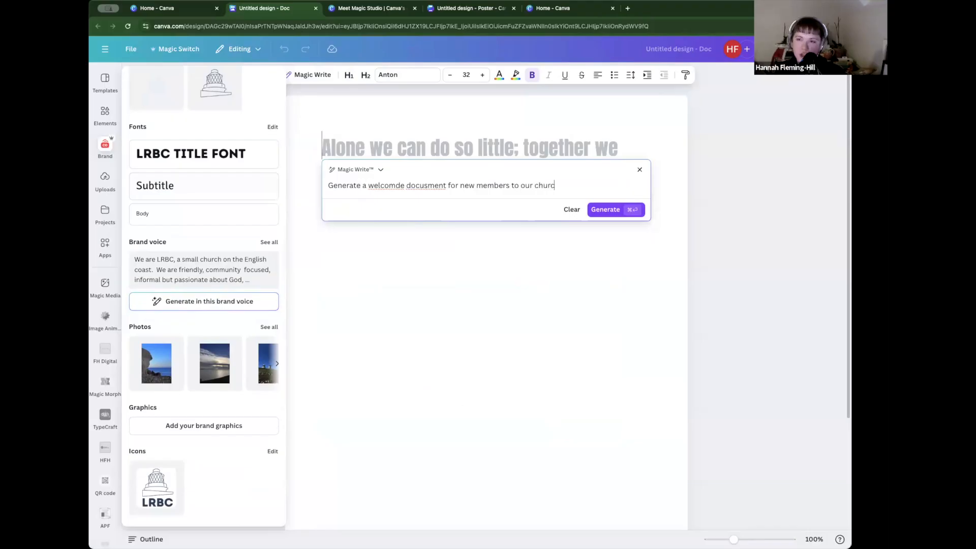
# Step: Correct the misspelled words "welcome" and "document" in the Magic Write prompt and generate the text
pyautogui.rightClick(386, 181)
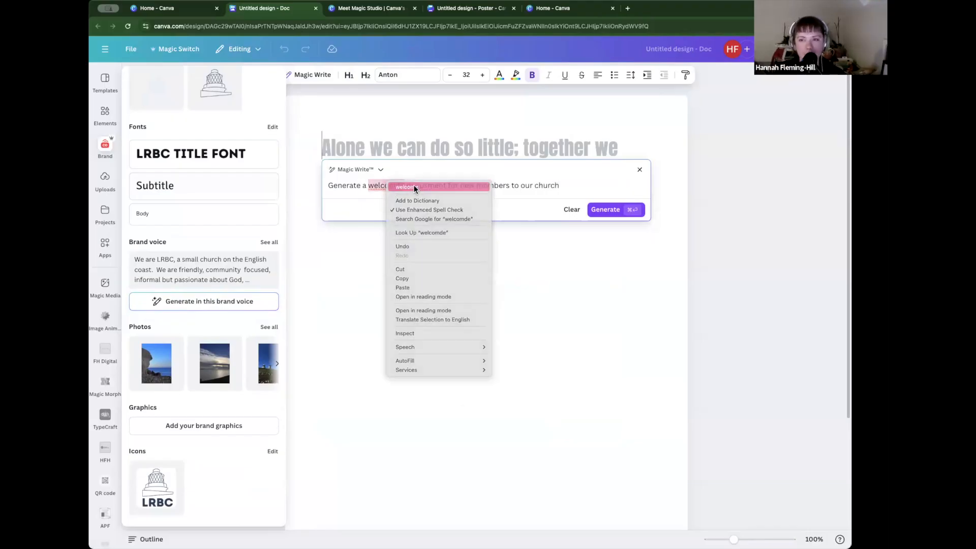
pyautogui.click(413, 187)
pyautogui.rightClick(414, 186)
pyautogui.press('Down')
pyautogui.press('Return')
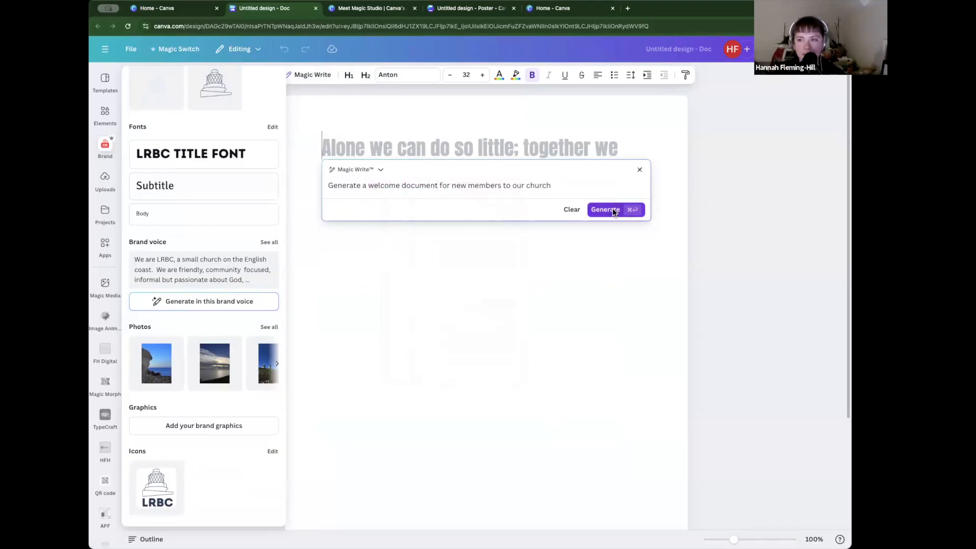
pyautogui.click(615, 211)
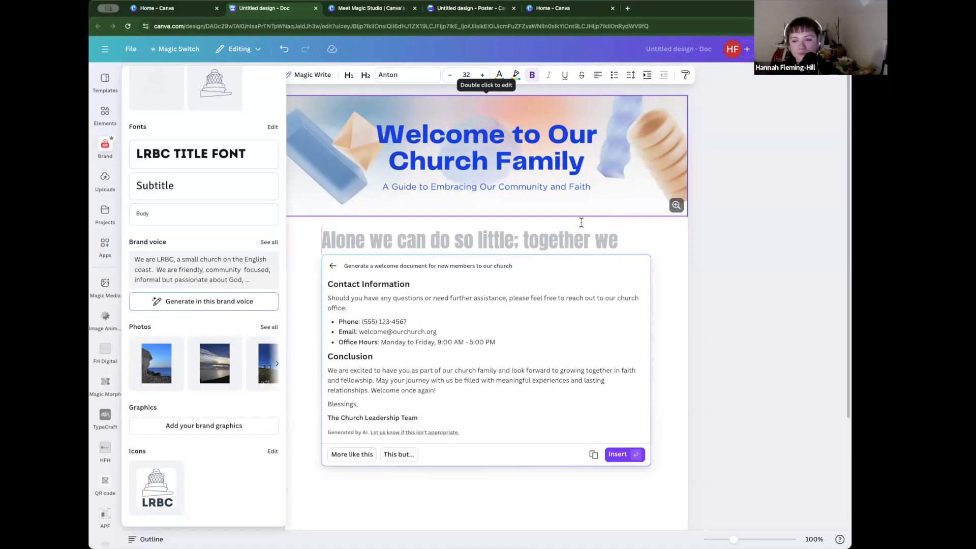
# Step: Skim the generated welcome text and insert it into the doc
pyautogui.scroll(1, 539, 415)
pyautogui.scroll(10, 538, 414)
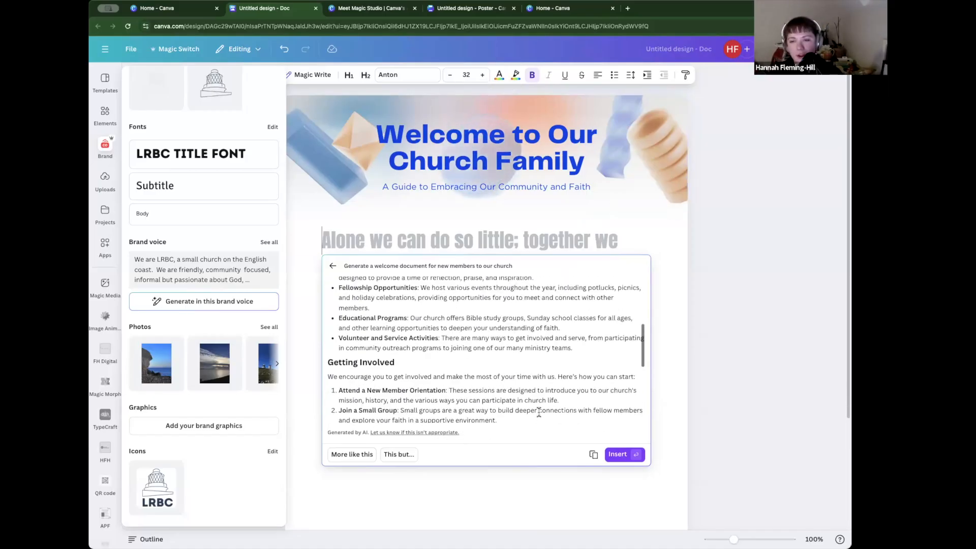
pyautogui.scroll(-3, 538, 415)
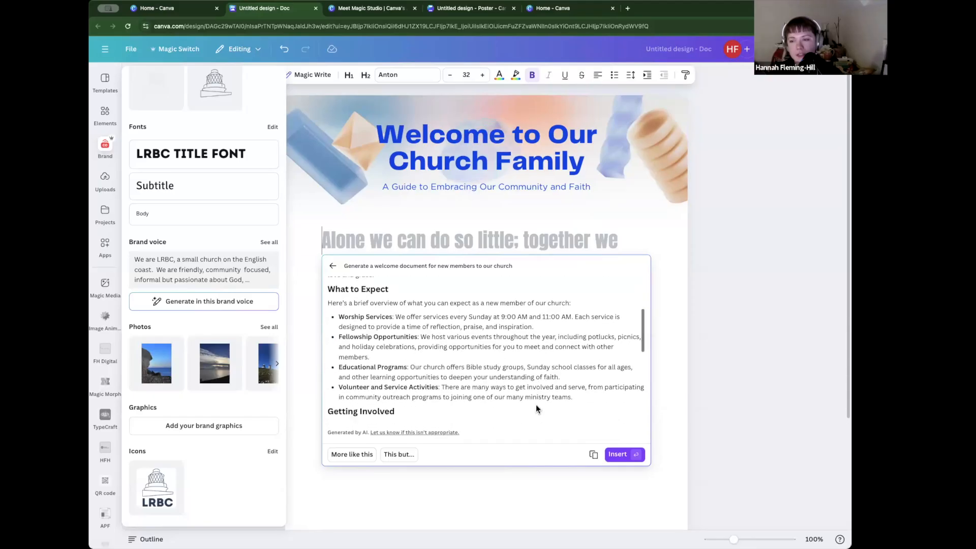
pyautogui.click(618, 454)
pyautogui.click(325, 337)
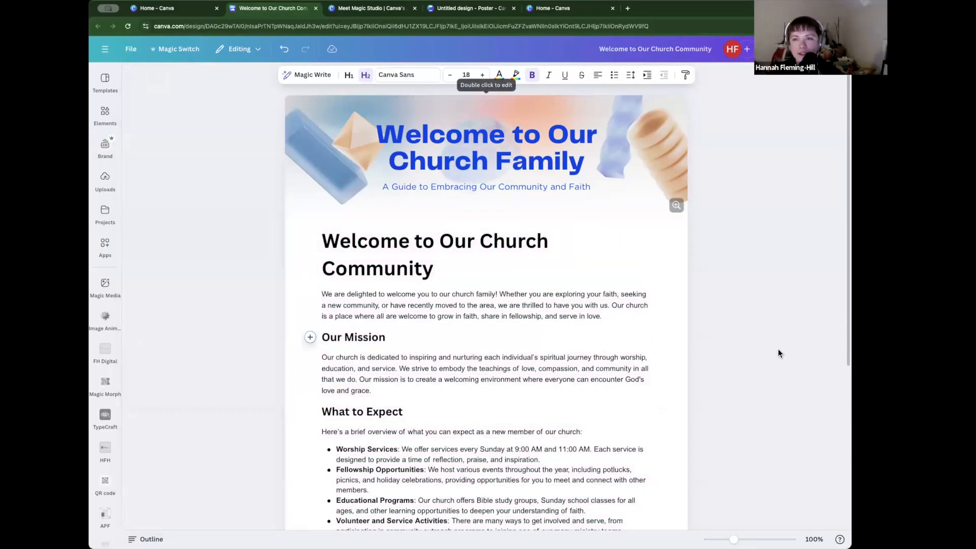
# Step: Read through the inserted welcome document from its banner and mission to the contact information and conclusion, checking the wording
pyautogui.scroll(-3, 778, 354)
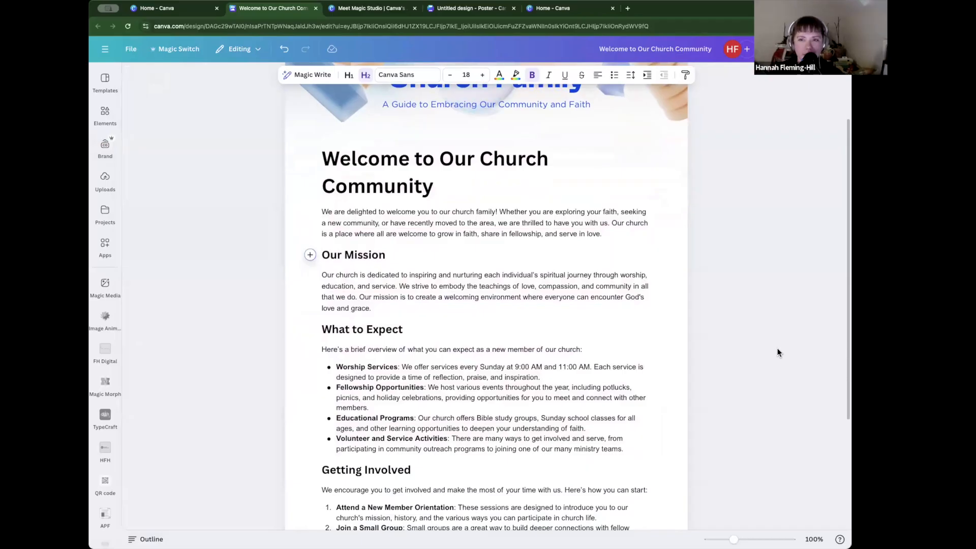
pyautogui.scroll(-2, 778, 351)
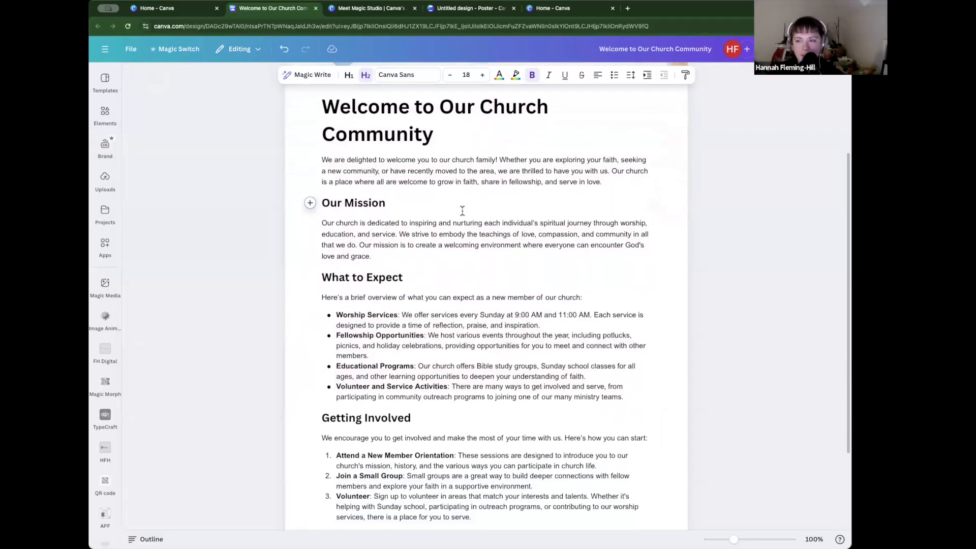
pyautogui.scroll(-1, 437, 249)
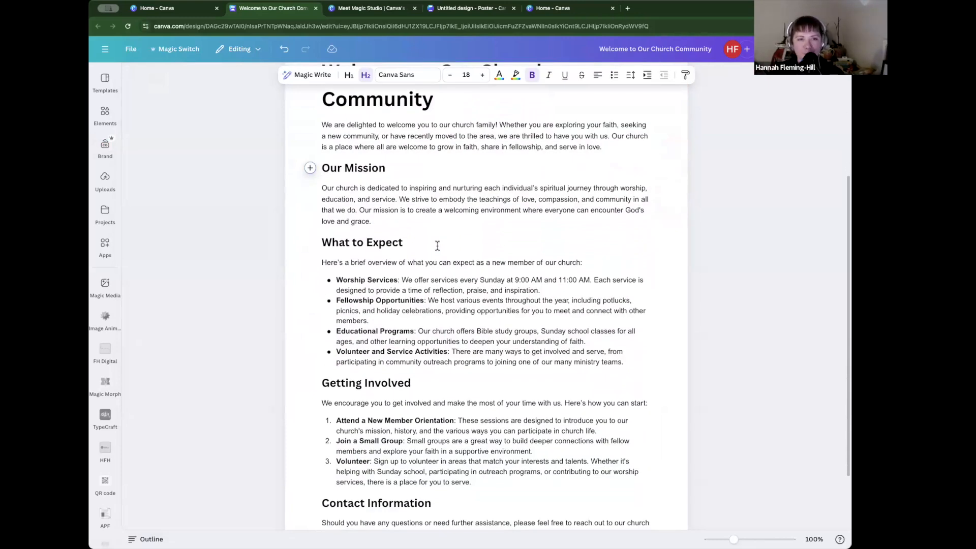
pyautogui.scroll(-1, 437, 246)
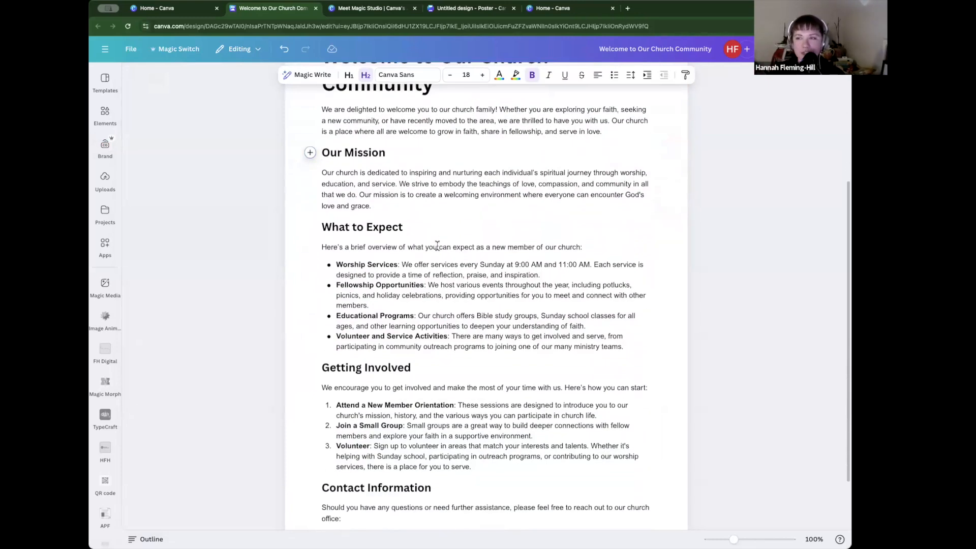
pyautogui.scroll(-1, 438, 246)
pyautogui.scroll(-1, 437, 246)
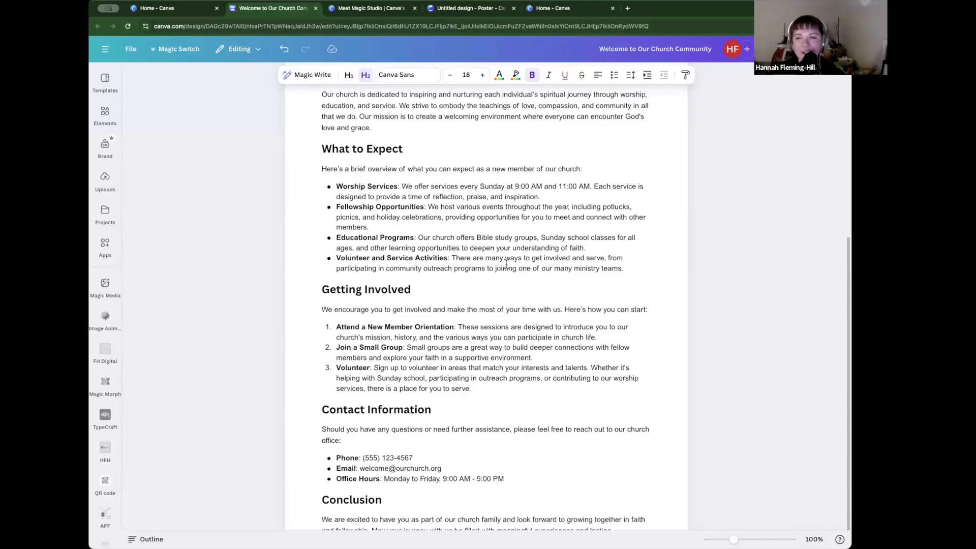
pyautogui.scroll(-3, 506, 263)
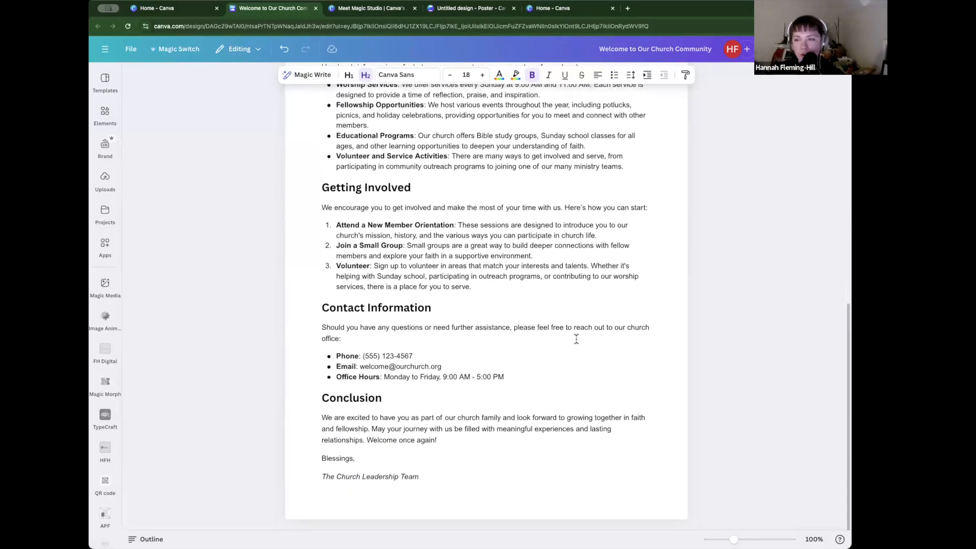
pyautogui.scroll(8, 491, 344)
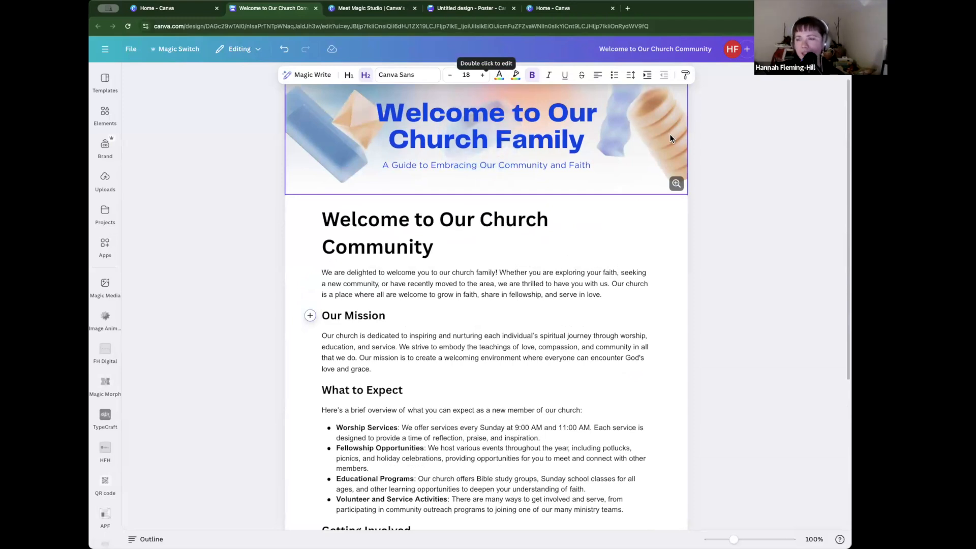
pyautogui.scroll(-10, 581, 294)
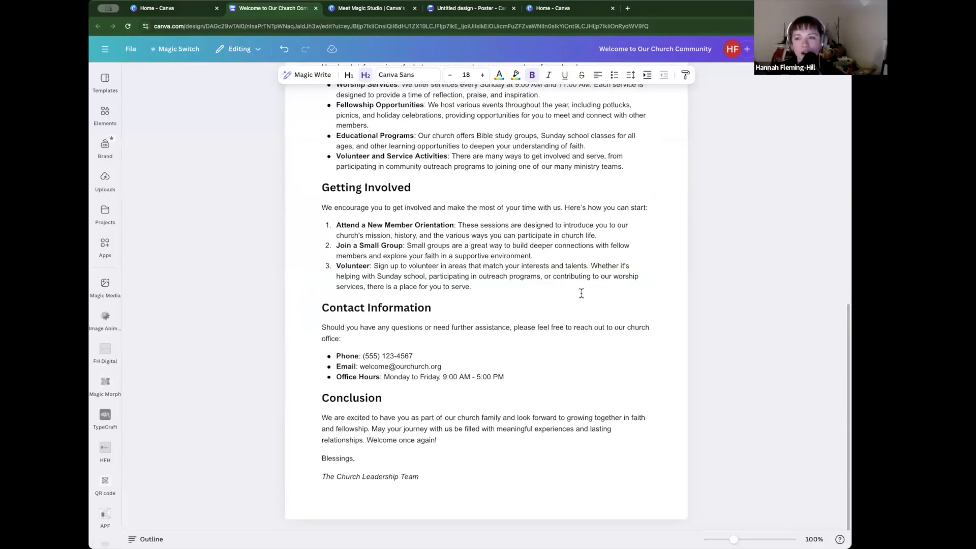
pyautogui.scroll(10, 581, 294)
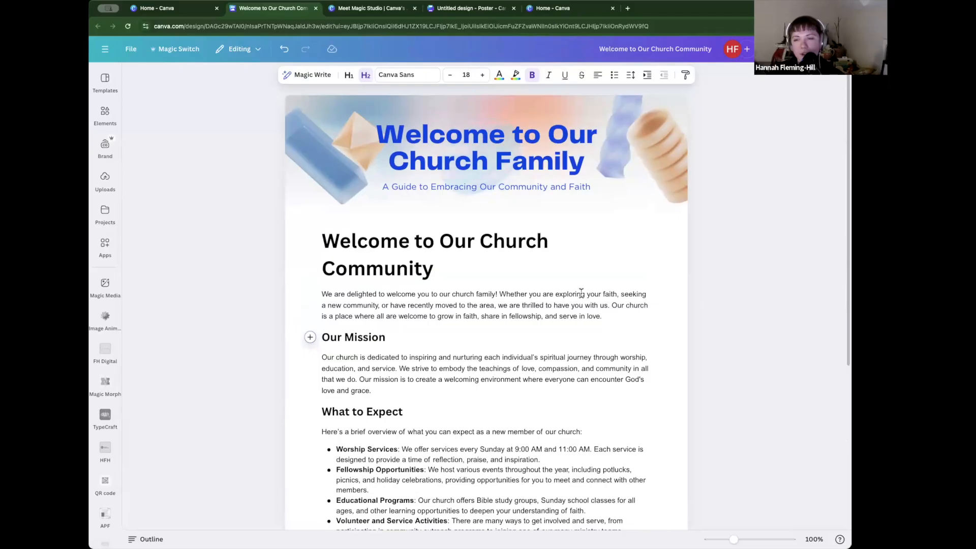
pyautogui.scroll(-10, 581, 294)
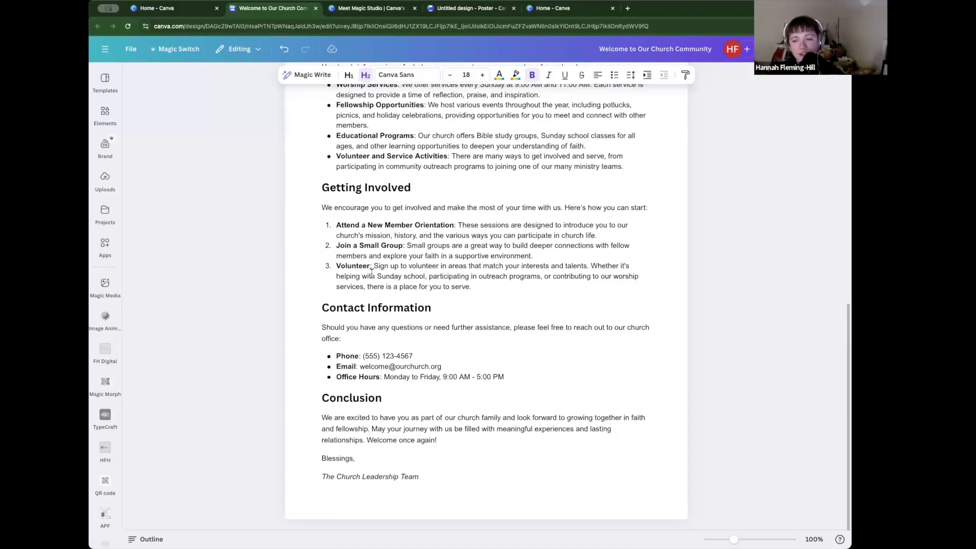
# Step: Review the What to Expect, Getting Involved, Contact Information and Conclusion sections of the welcome document again
pyautogui.scroll(3, 372, 273)
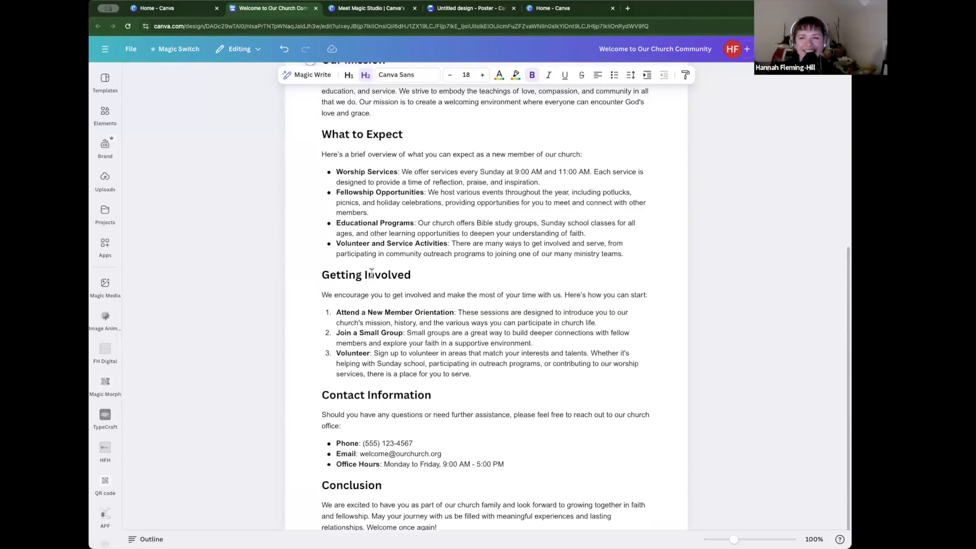
pyautogui.scroll(-2, 372, 273)
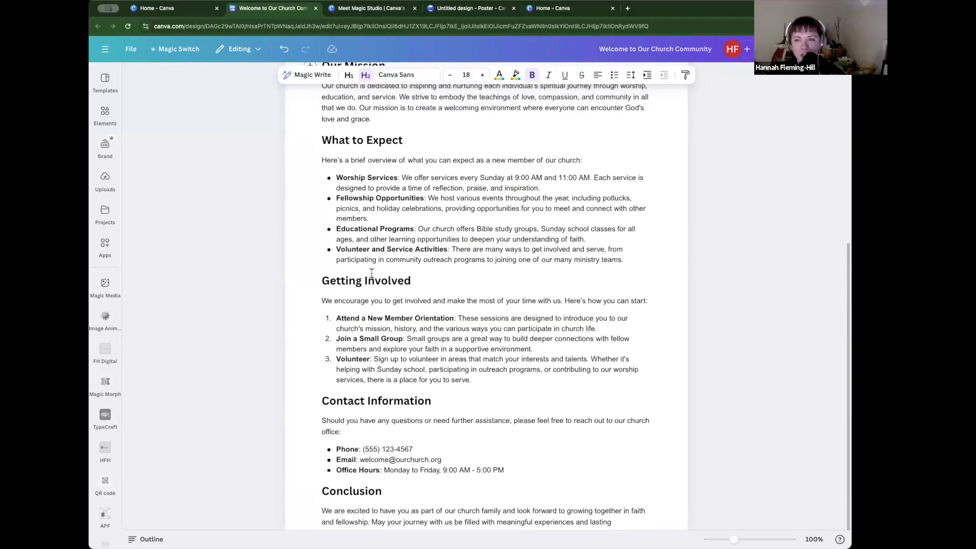
pyautogui.scroll(-1, 372, 273)
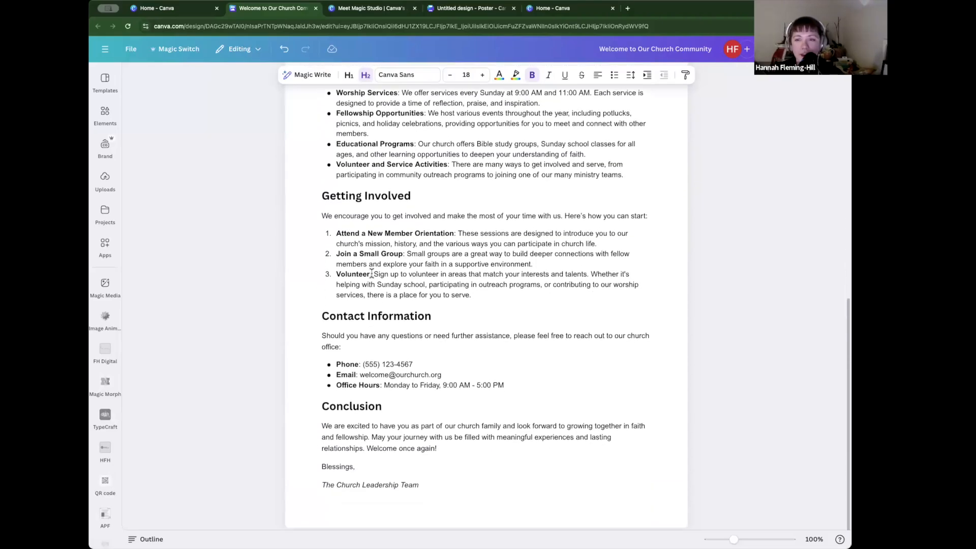
pyautogui.scroll(1, 371, 273)
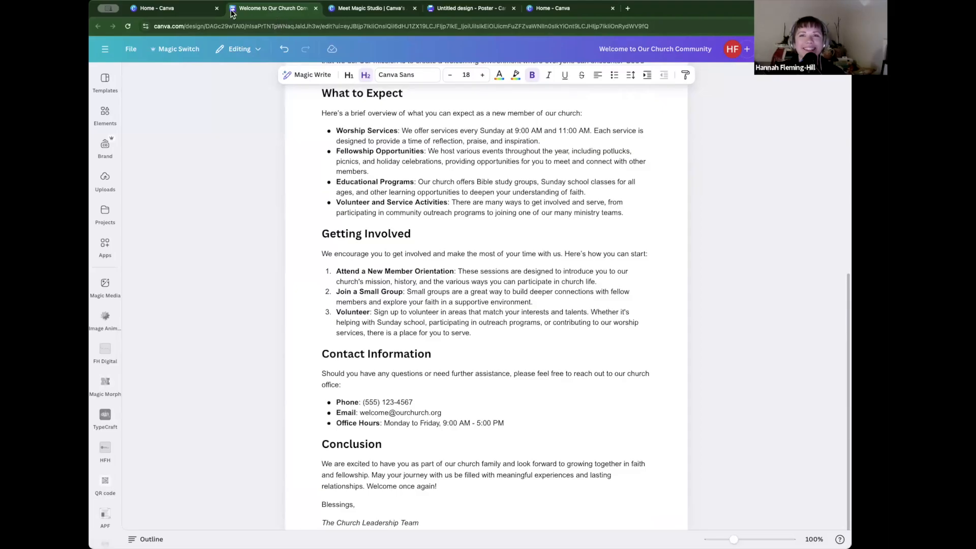
# Step: Return to the Lighthouse Road Baptist Church brand kit and look over its photos, graphics and icons sections
pyautogui.click(191, 8)
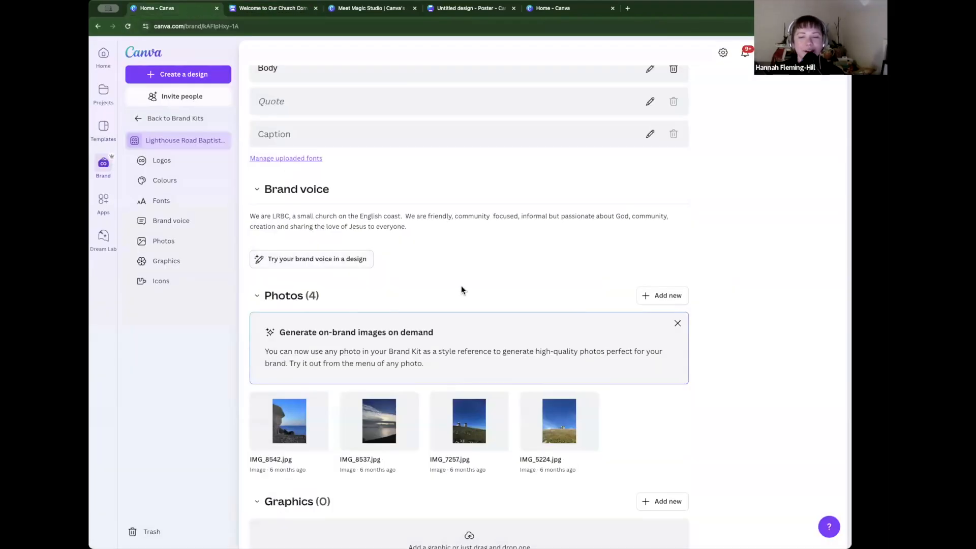
pyautogui.scroll(-5, 461, 290)
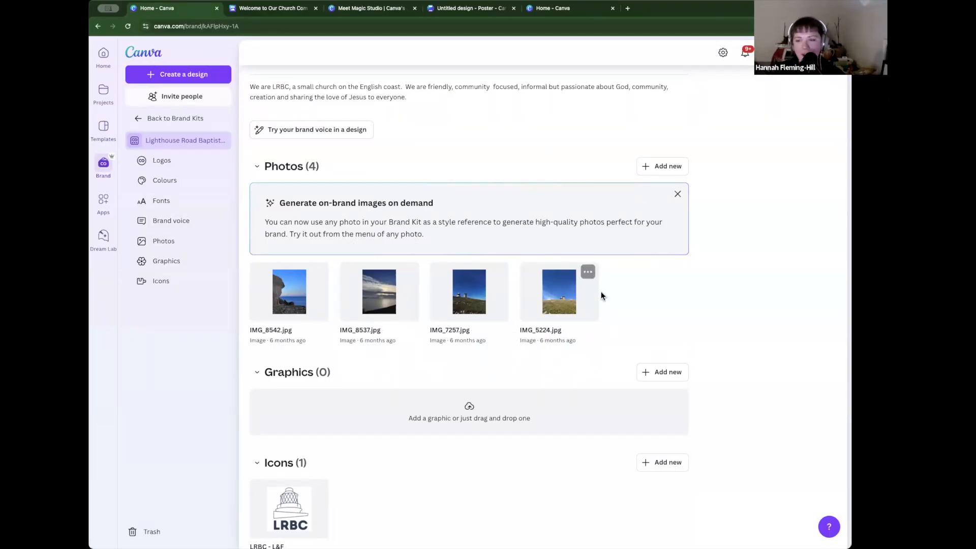
pyautogui.scroll(-1, 601, 291)
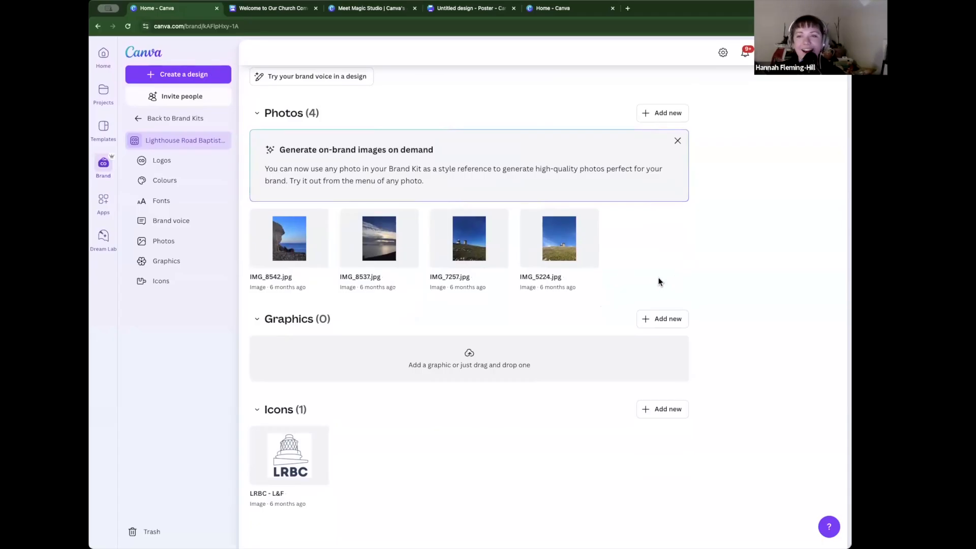
pyautogui.scroll(4, 658, 282)
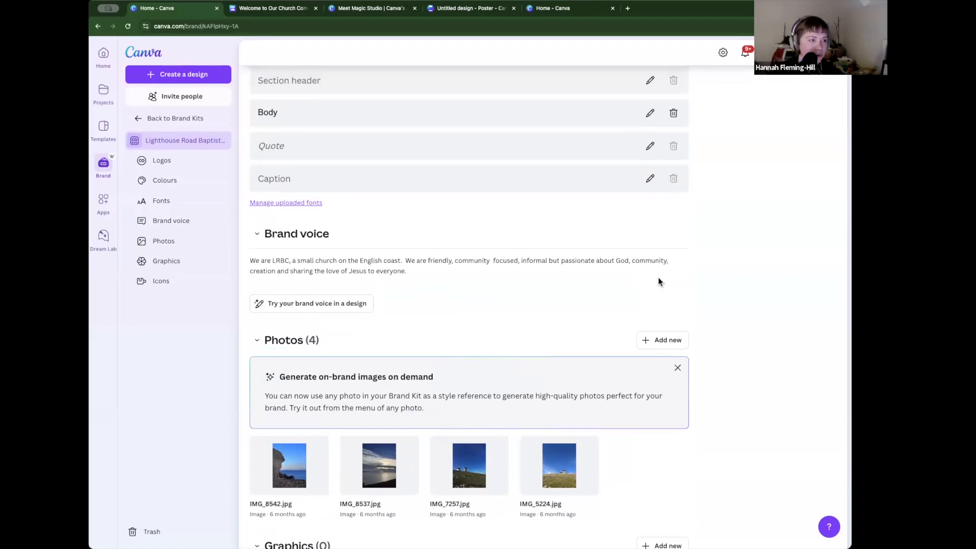
# Step: Open the LRBC project folder from the starred folders and expand its designs to look through all of them
pyautogui.click(104, 56)
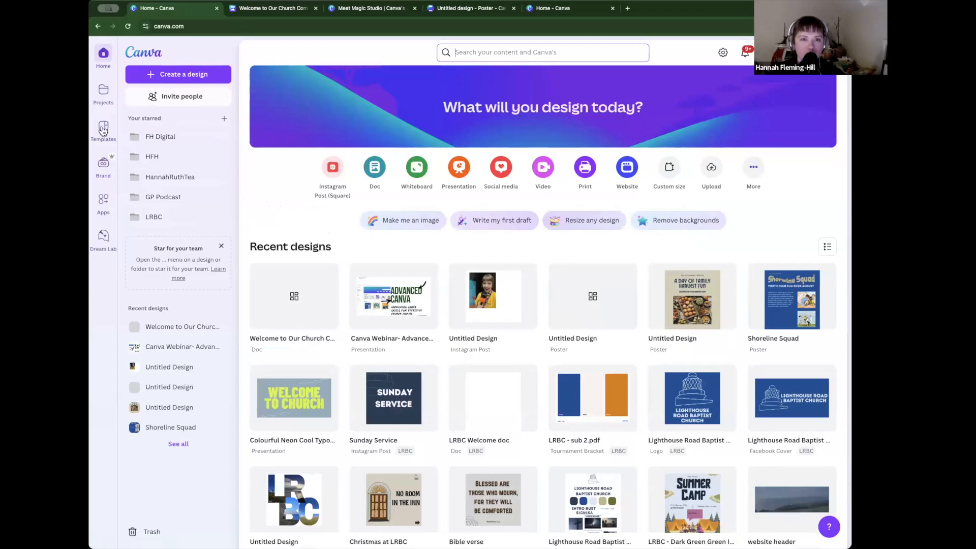
pyautogui.click(104, 92)
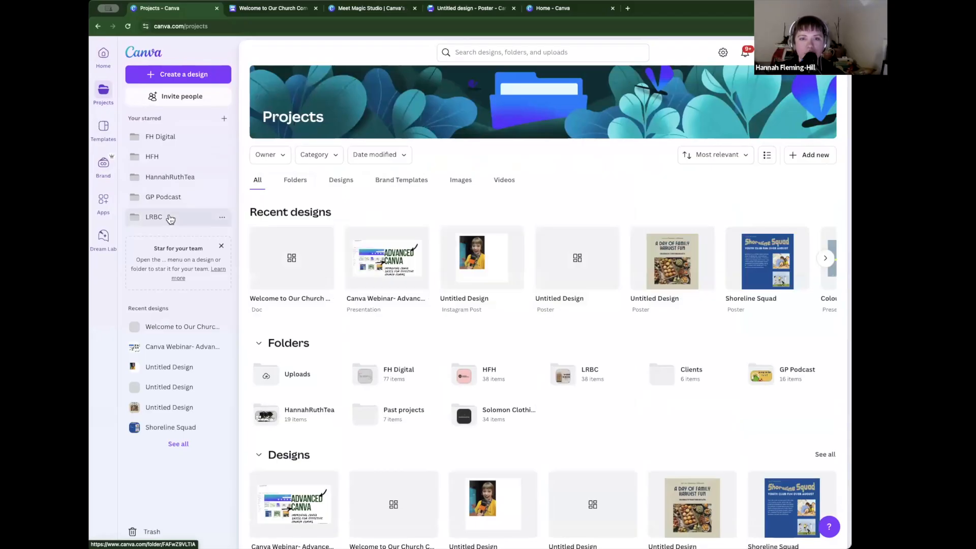
pyautogui.click(168, 217)
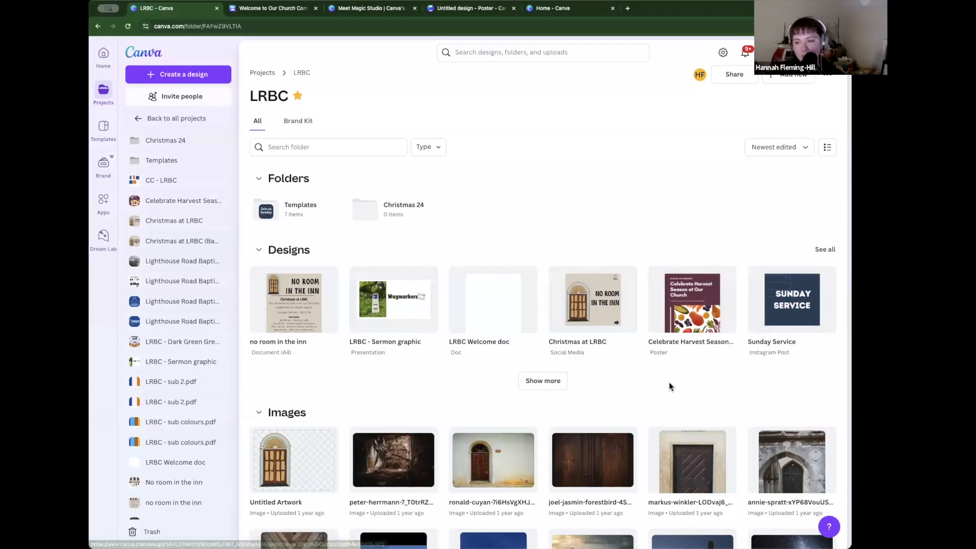
pyautogui.click(547, 380)
pyautogui.scroll(-2, 547, 380)
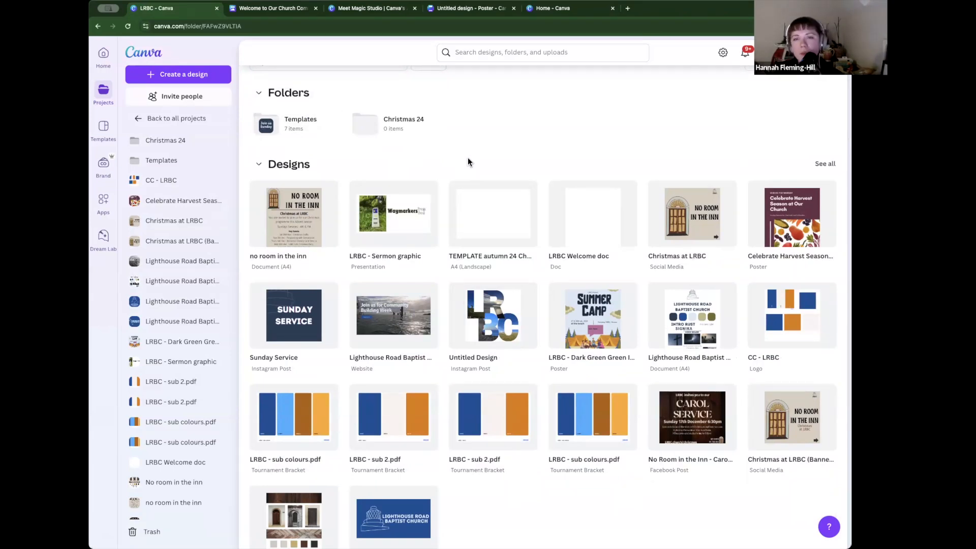
pyautogui.scroll(2, 468, 160)
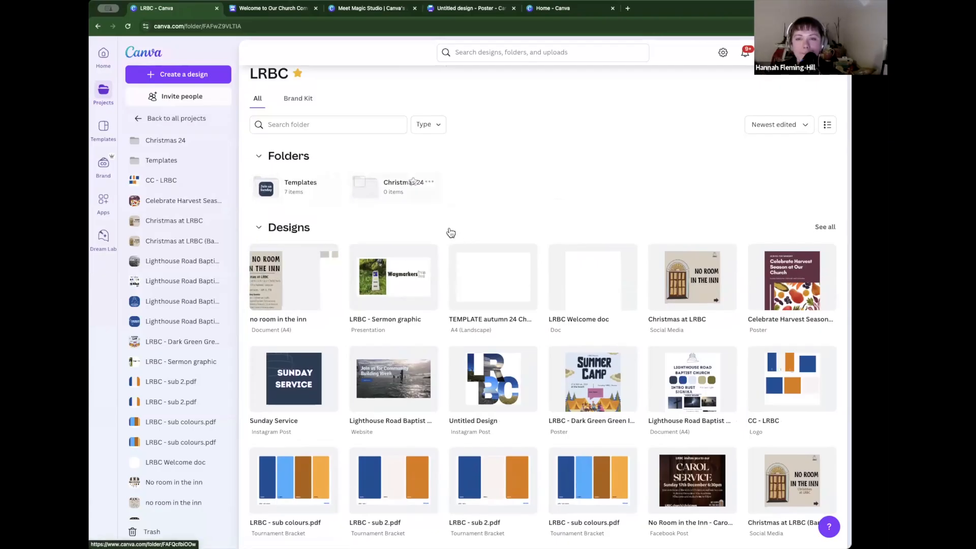
# Step: Move the "A Day of Family Harvest Fun" poster from the recent designs into the LRBC folder and check that folder
pyautogui.click(103, 57)
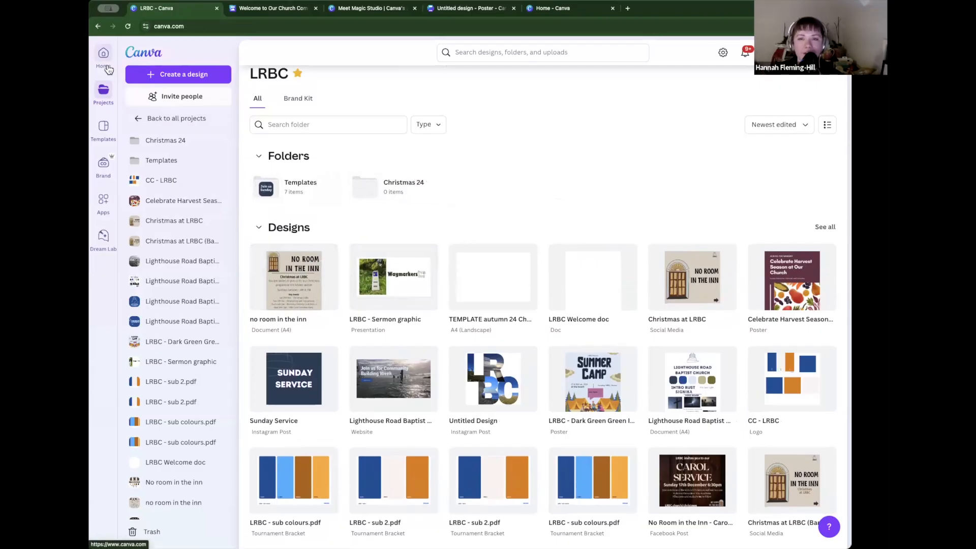
pyautogui.scroll(-2, 515, 373)
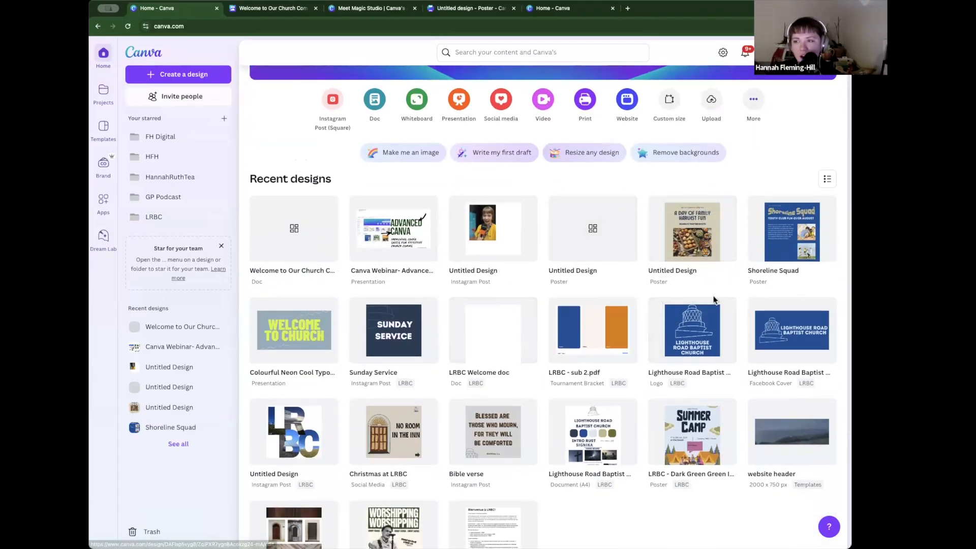
pyautogui.moveTo(702, 251)
pyautogui.moveTo(683, 239); pyautogui.dragTo(163, 218)
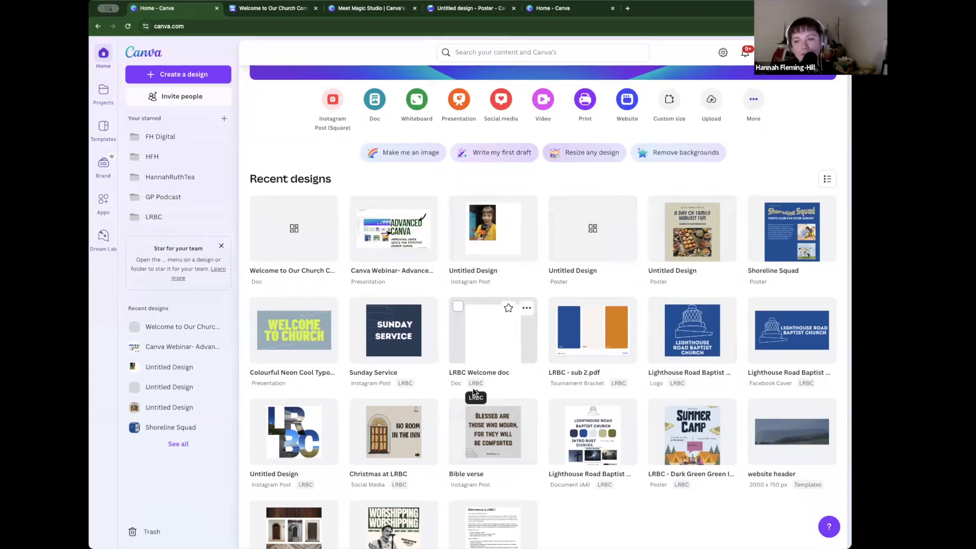
pyautogui.click(477, 386)
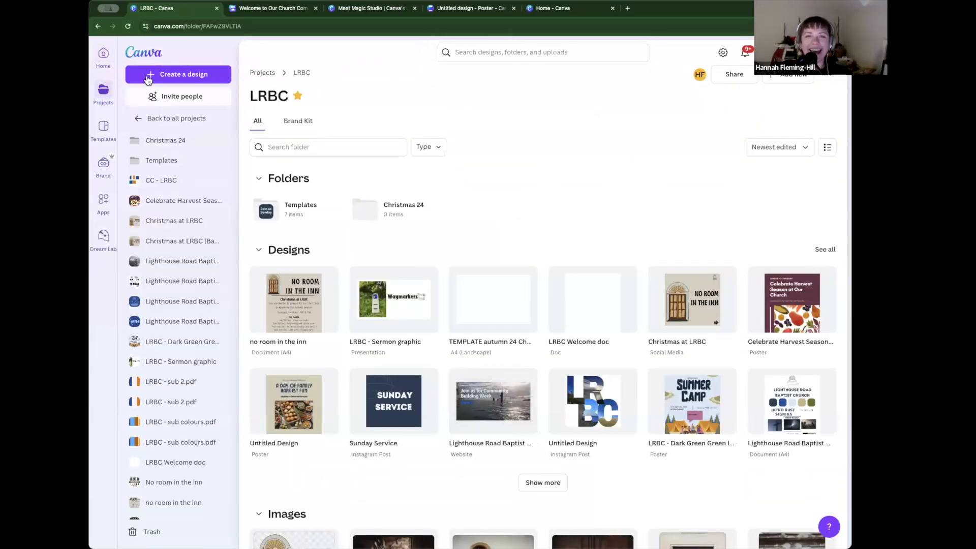
pyautogui.click(98, 26)
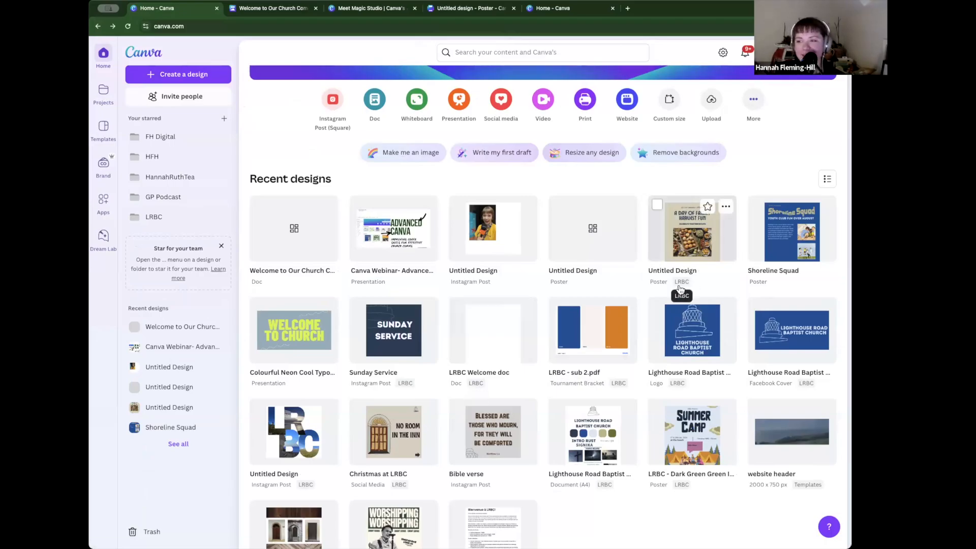
# Step: In the LRBC folder, move the "no room in the inn" document and the "Christmas at LRBC" design into the Christmas 24 folder
pyautogui.click(134, 217)
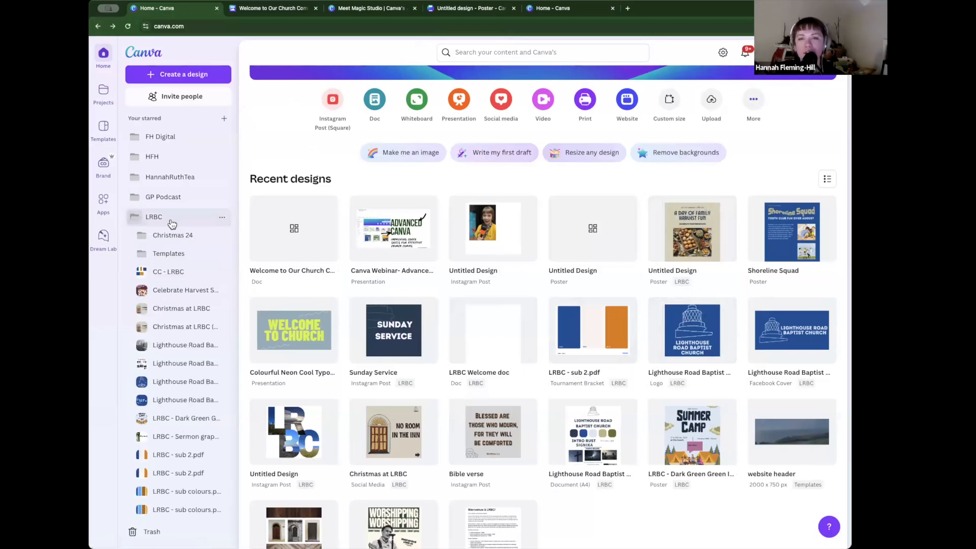
pyautogui.click(176, 222)
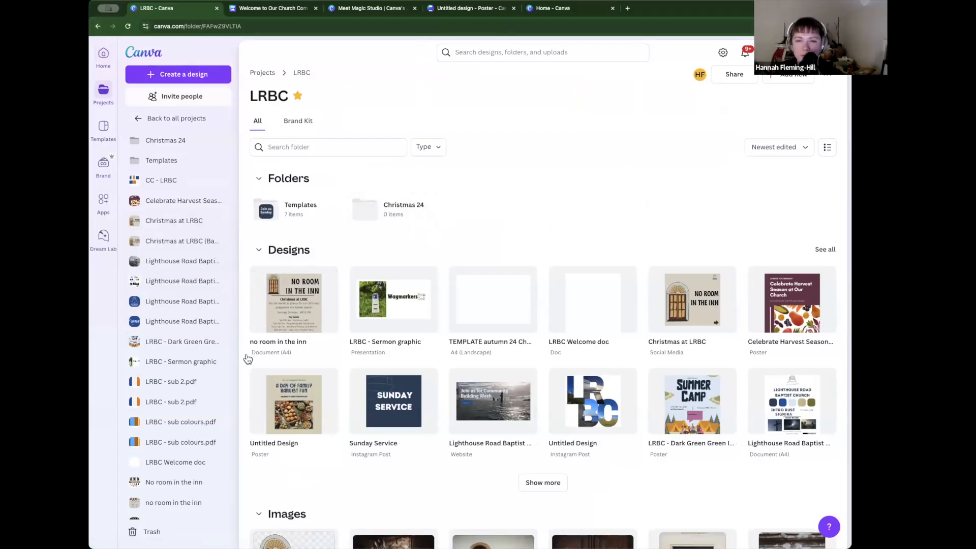
pyautogui.moveTo(292, 303); pyautogui.dragTo(375, 214)
pyautogui.moveTo(592, 300); pyautogui.dragTo(409, 213)
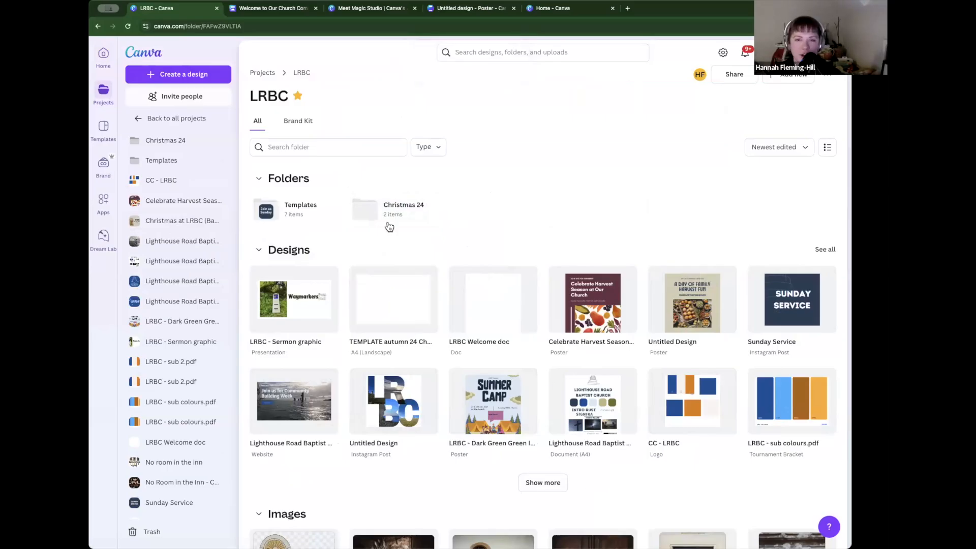
# Step: Open the "Copy of Church service bulletin template" design from LRBC's Templates folder and close its flyer printing options
pyautogui.click(295, 218)
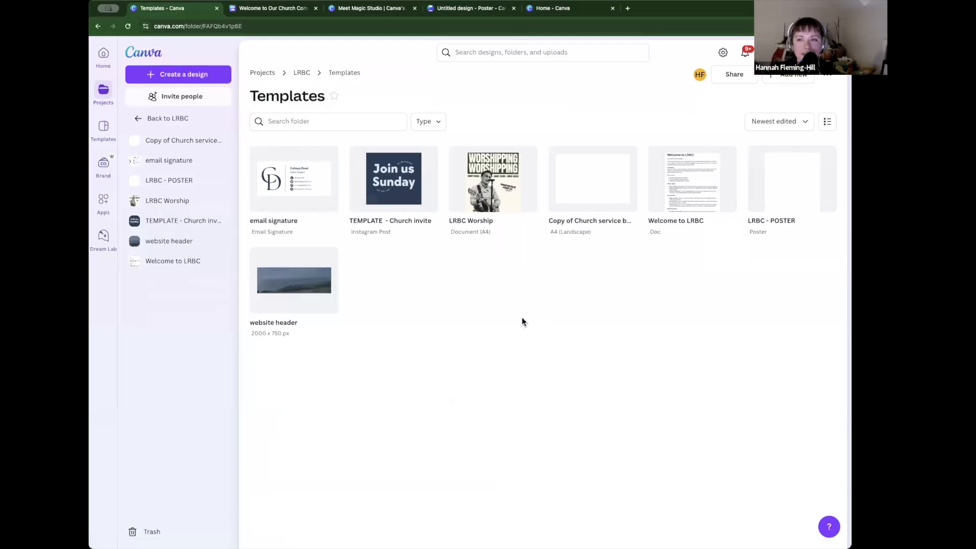
pyautogui.click(619, 184)
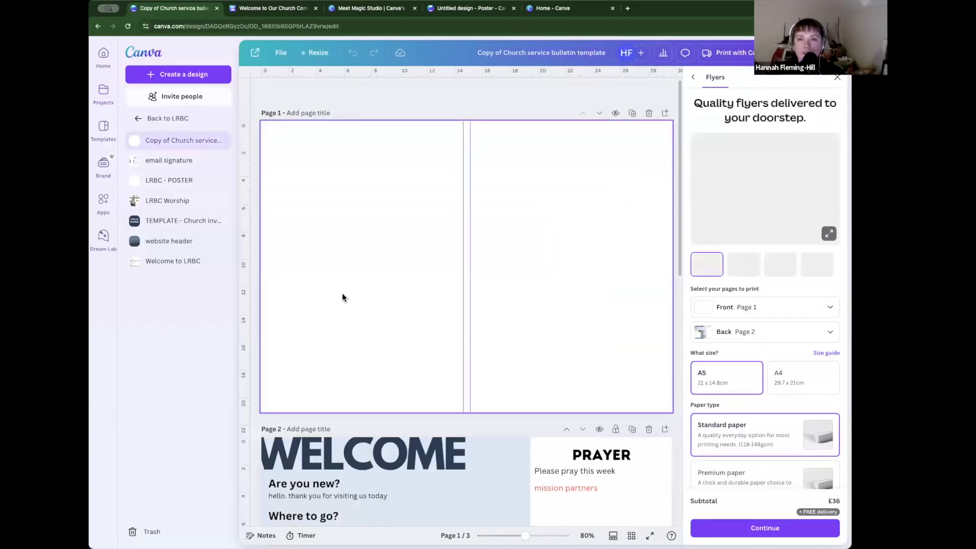
pyautogui.scroll(-5, 342, 294)
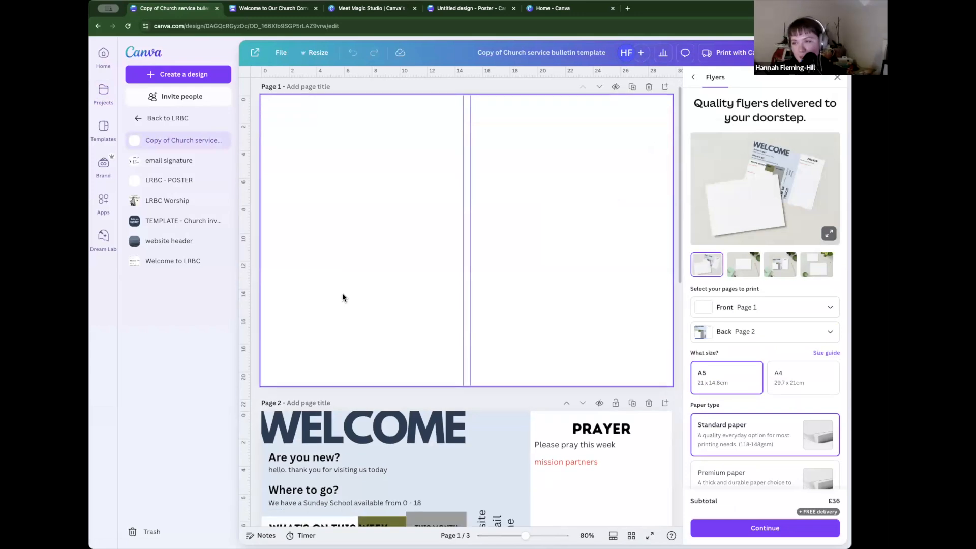
pyautogui.scroll(-1, 342, 298)
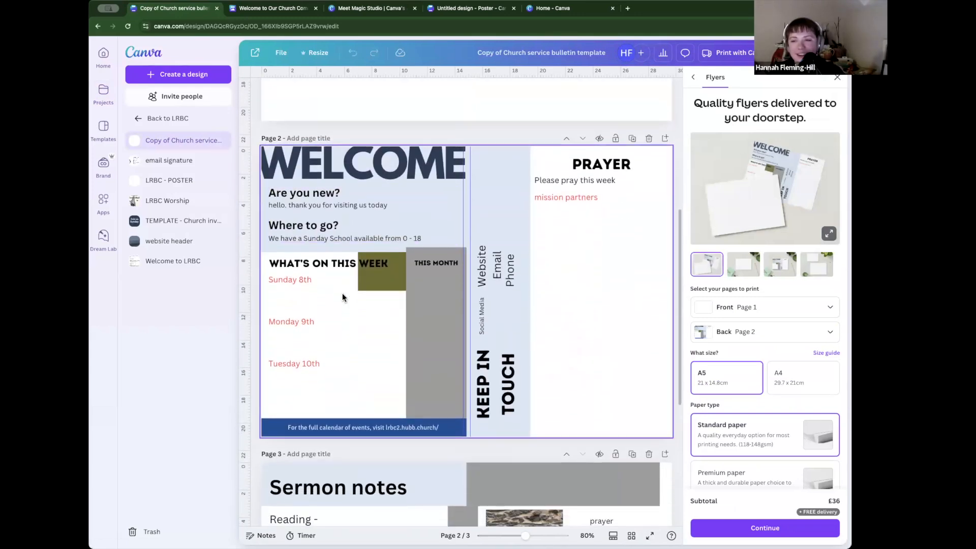
pyautogui.scroll(-1, 342, 297)
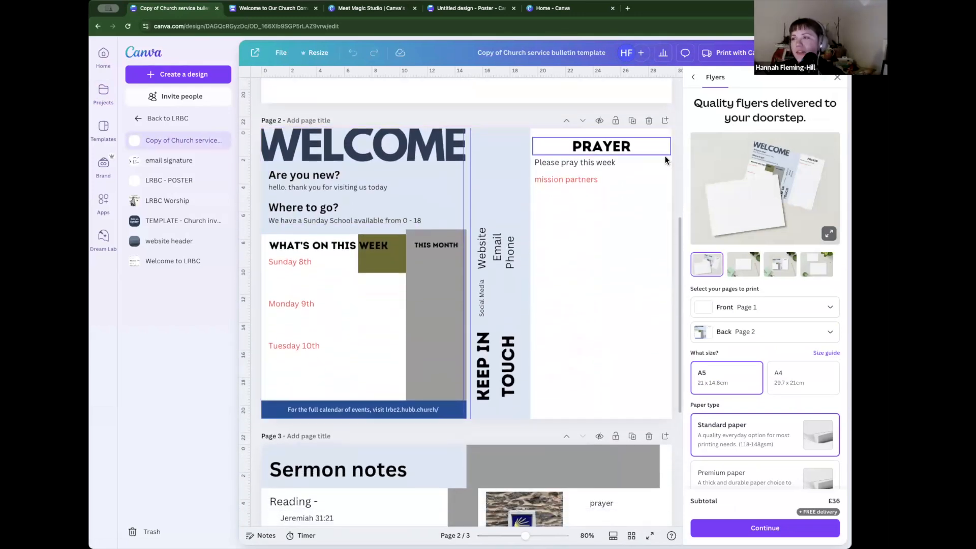
pyautogui.click(837, 77)
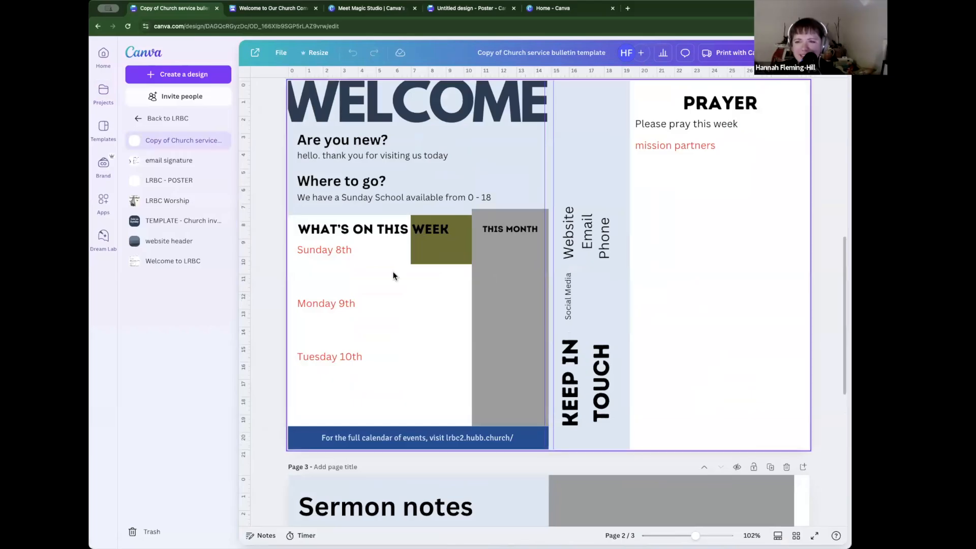
# Step: Examine the bulletin template's welcome page with its weekly events, contact and prayer sections, and the start of the sermon notes page
pyautogui.scroll(5, 393, 272)
pyautogui.scroll(-1, 393, 275)
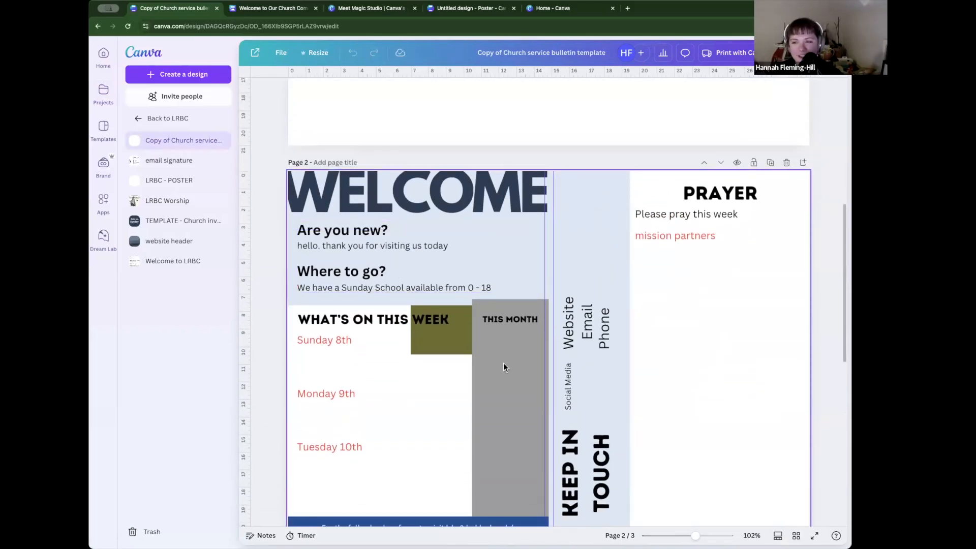
pyautogui.scroll(-3, 454, 313)
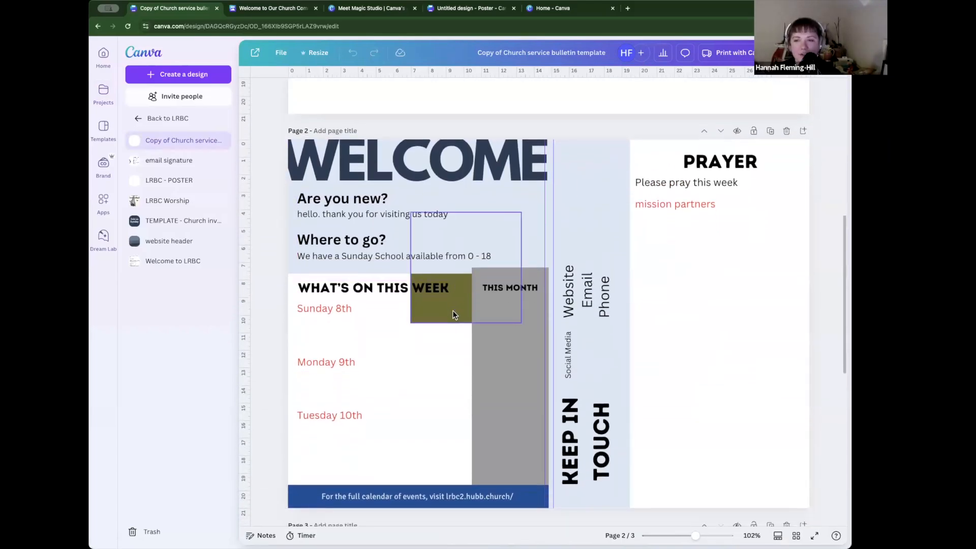
pyautogui.scroll(-3, 453, 316)
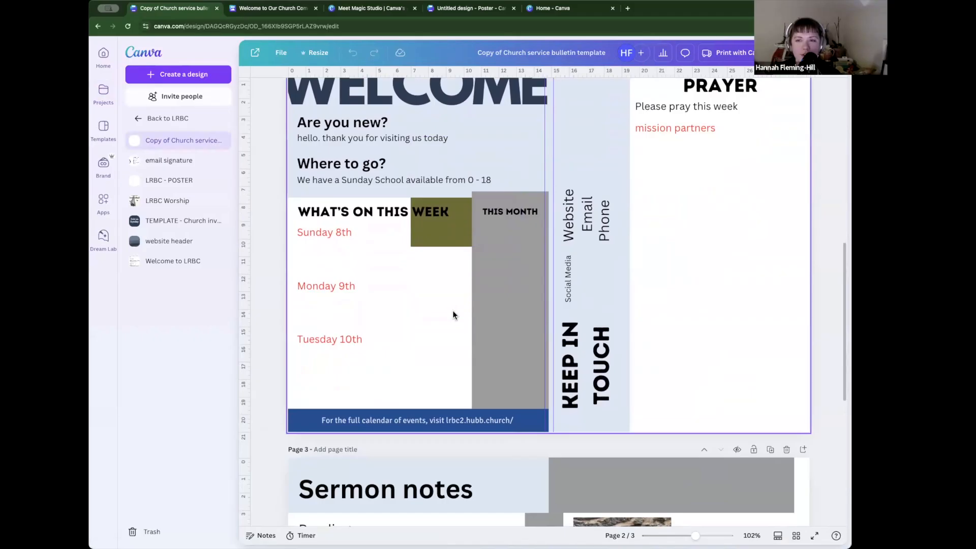
pyautogui.scroll(1, 454, 315)
pyautogui.scroll(-10, 454, 315)
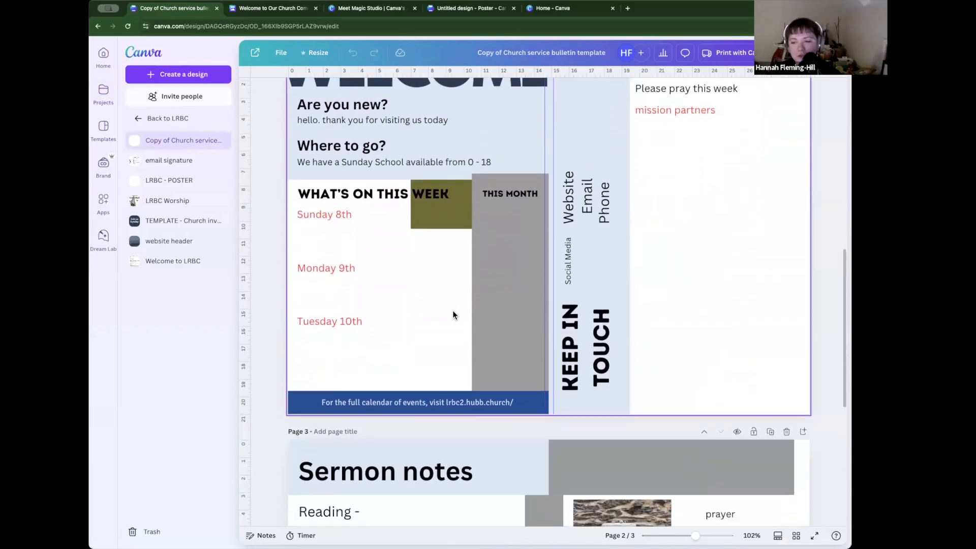
pyautogui.scroll(10, 454, 315)
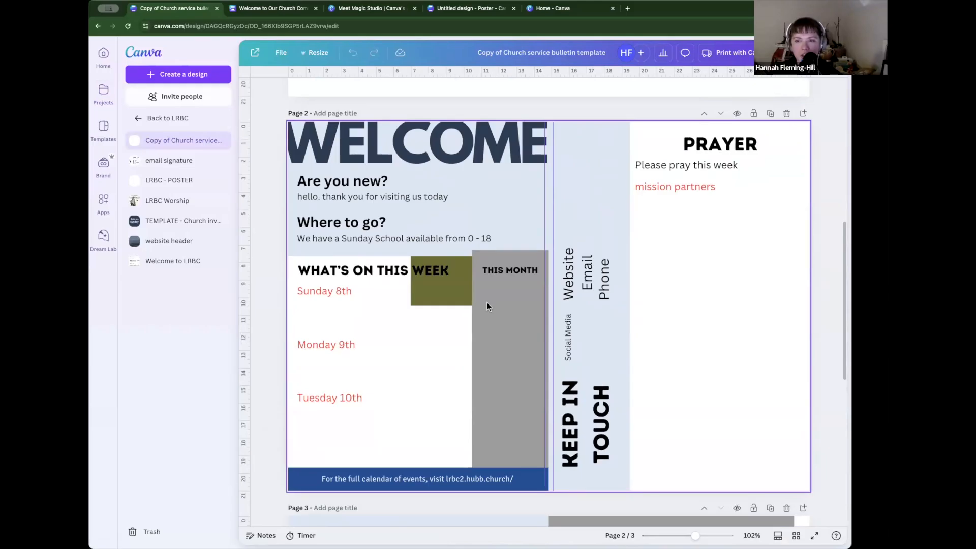
# Step: Open the church service bulletin template in the full editor and make a copy of the design
pyautogui.click(522, 304)
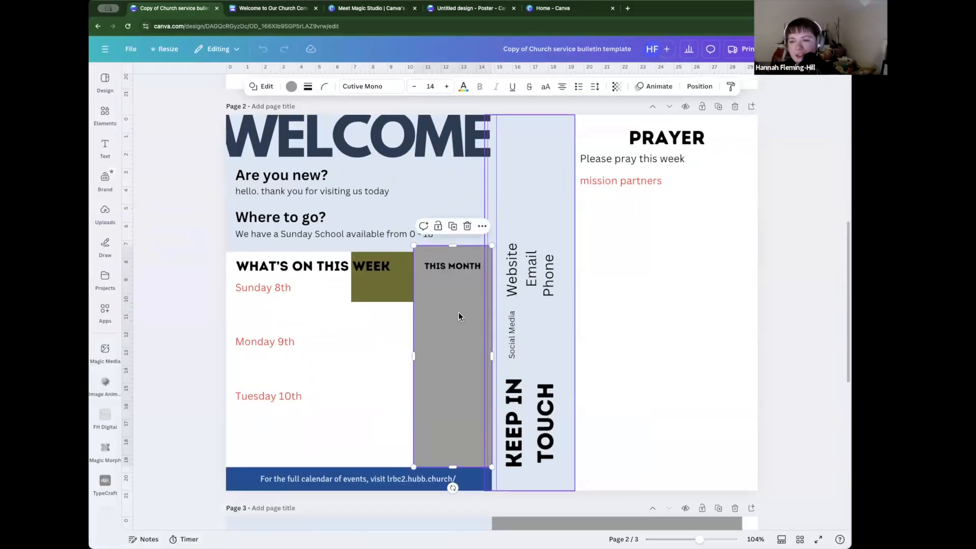
pyautogui.click(686, 243)
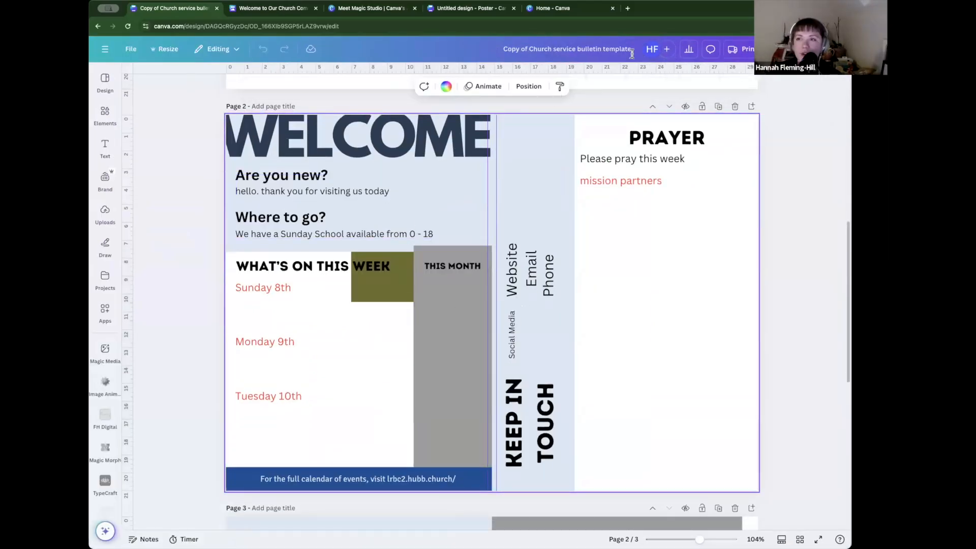
pyautogui.click(130, 49)
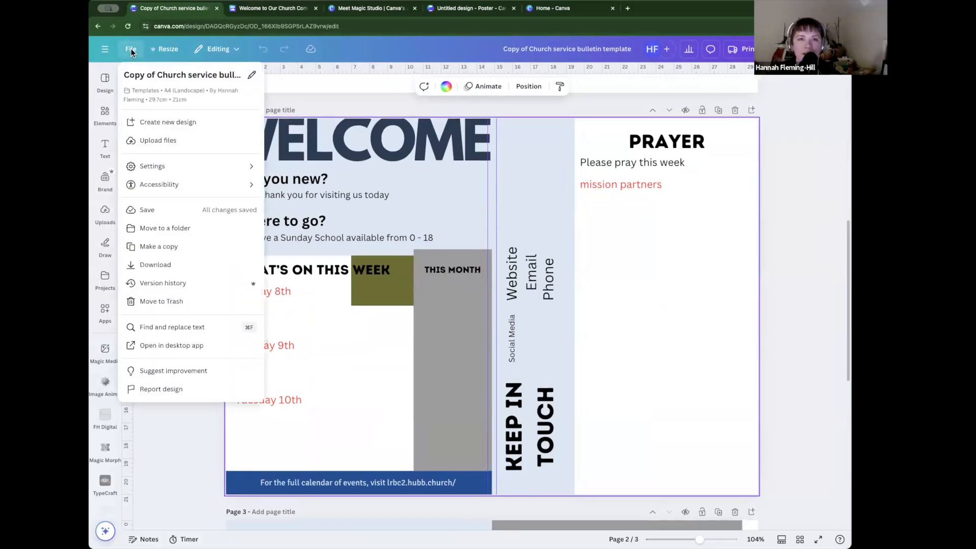
pyautogui.click(186, 247)
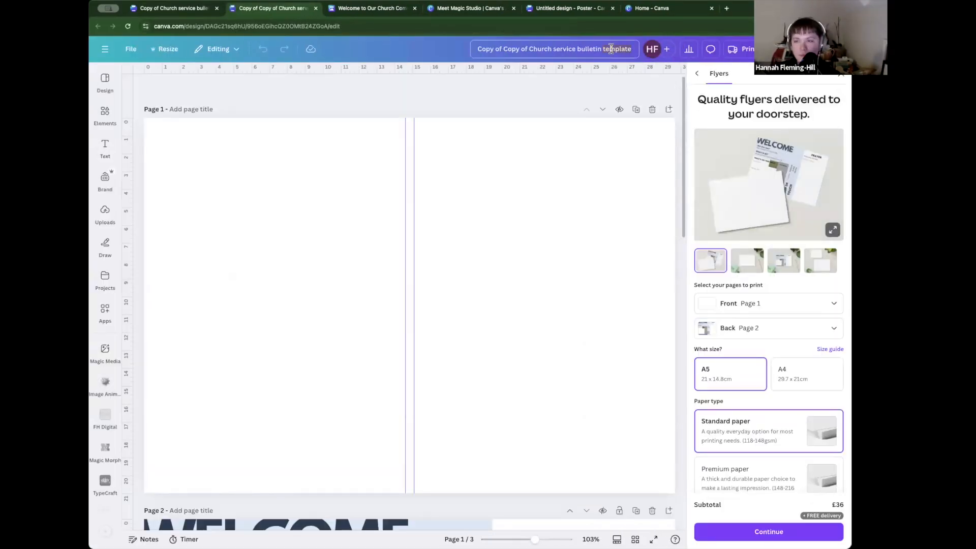
# Step: Rename the copied bulletin design as "February service handout"
pyautogui.click(603, 49)
pyautogui.hotkey('ctrl', 'a')
pyautogui.press('BackSpace')
pyautogui.write('Febur')
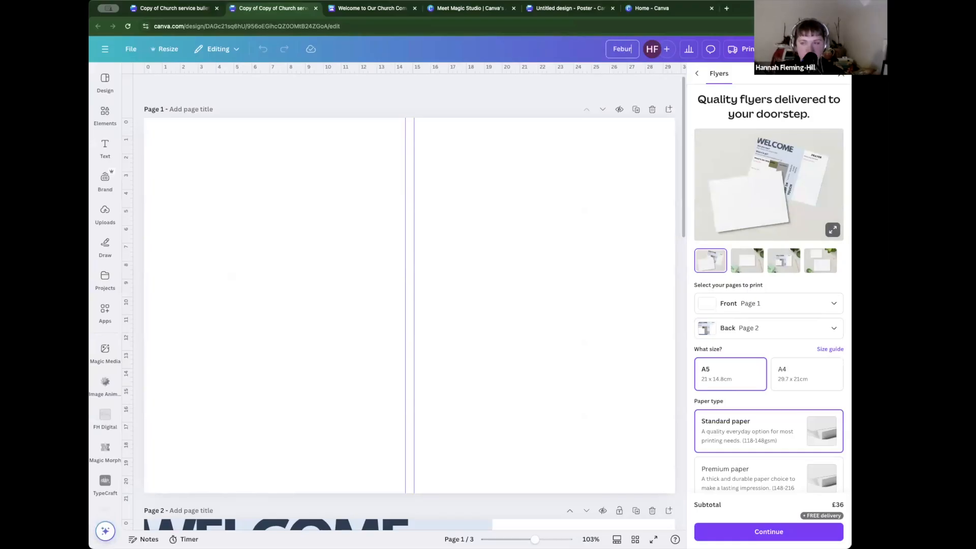
pyautogui.write('aryservic')
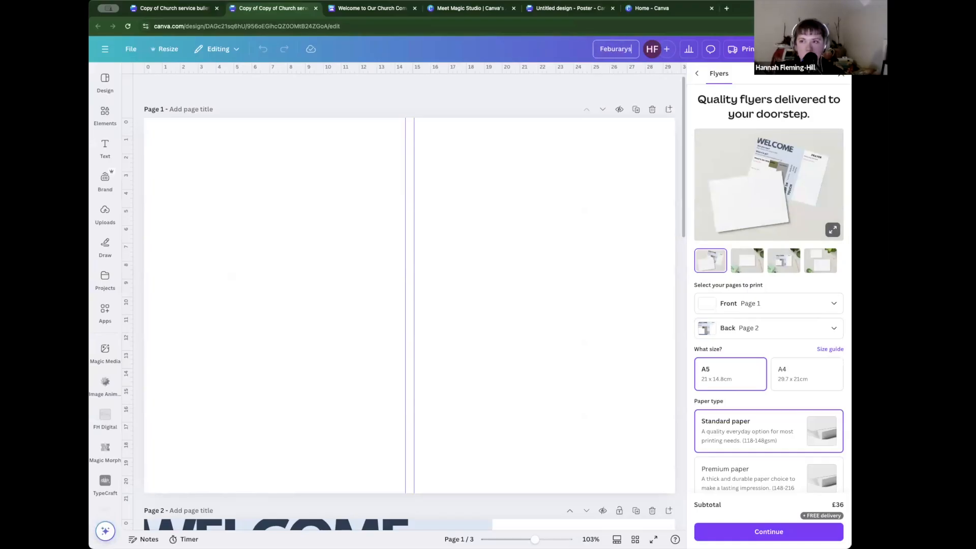
pyautogui.press('BackSpace')
pyautogui.press('BackSpace')
pyautogui.press('BackSpace')
pyautogui.press('BackSpace')
pyautogui.press('BackSpace')
pyautogui.press('BackSpace')
pyautogui.write('service')
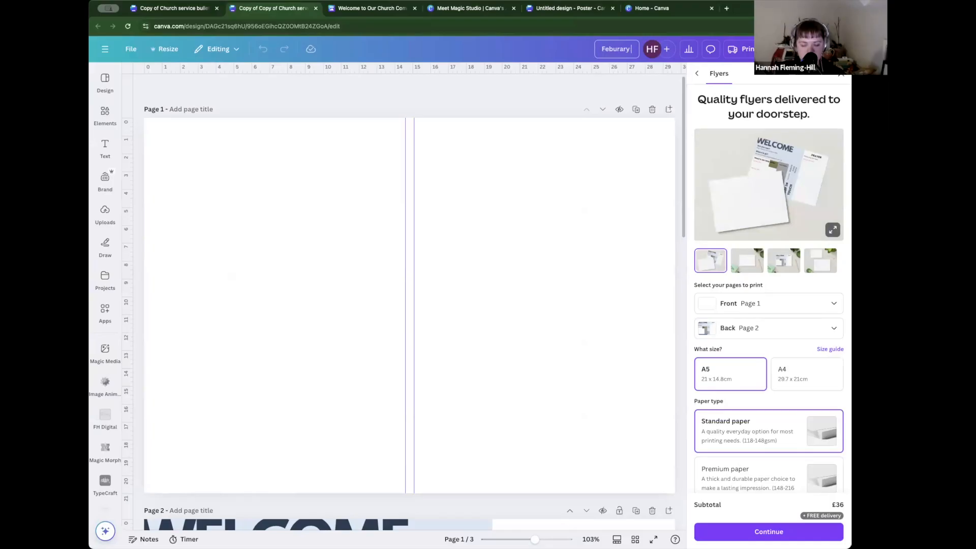
pyautogui.write(' bul')
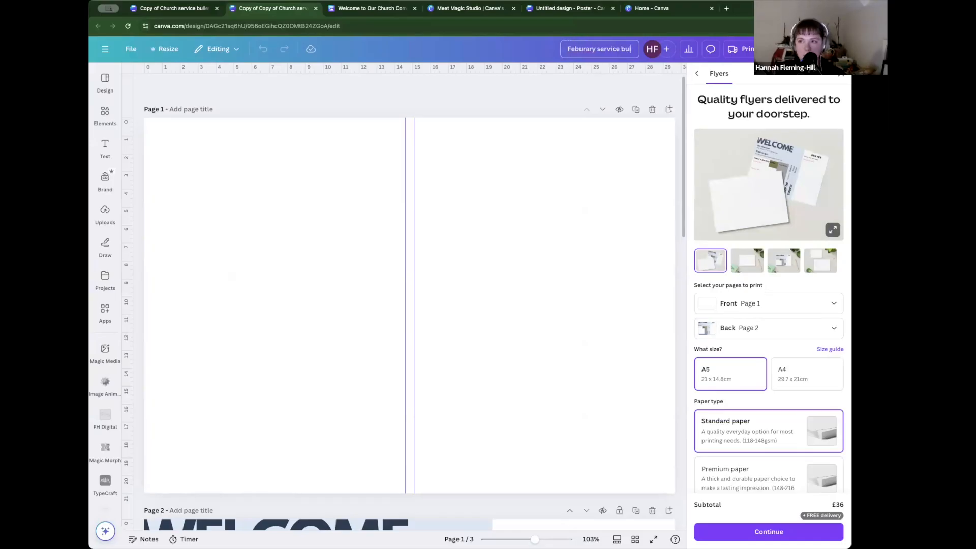
pyautogui.write('e')
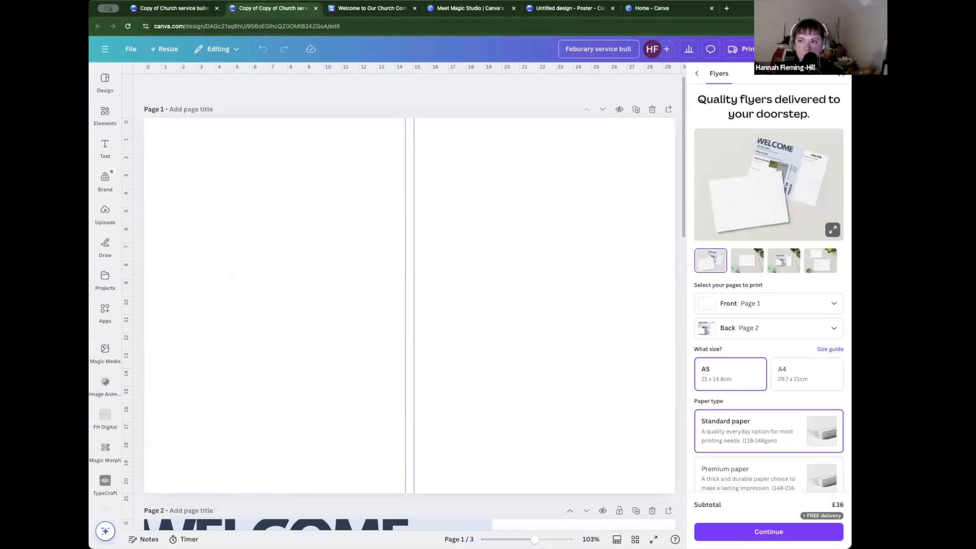
pyautogui.press('BackSpace')
pyautogui.press('BackSpace')
pyautogui.press('BackSpace')
pyautogui.press('BackSpace')
pyautogui.write('han')
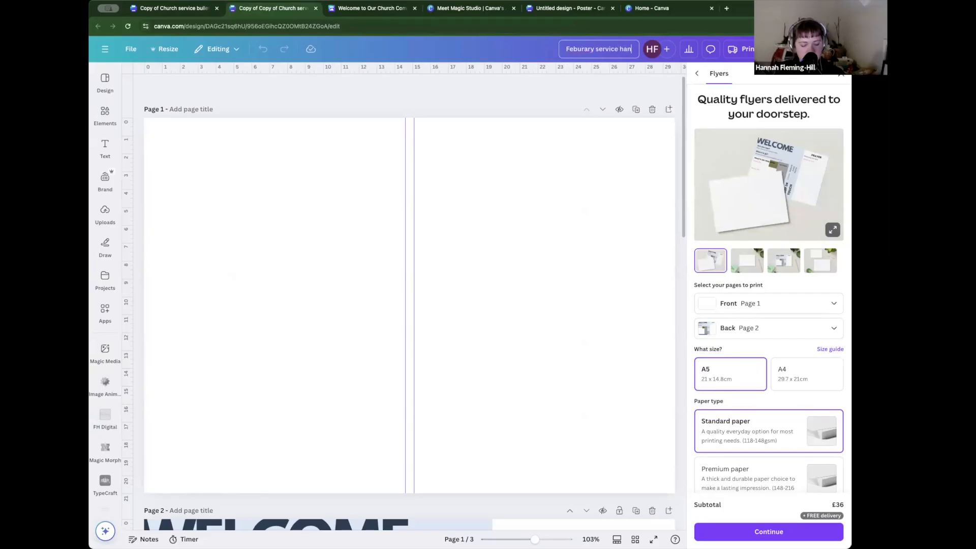
pyautogui.write('dout')
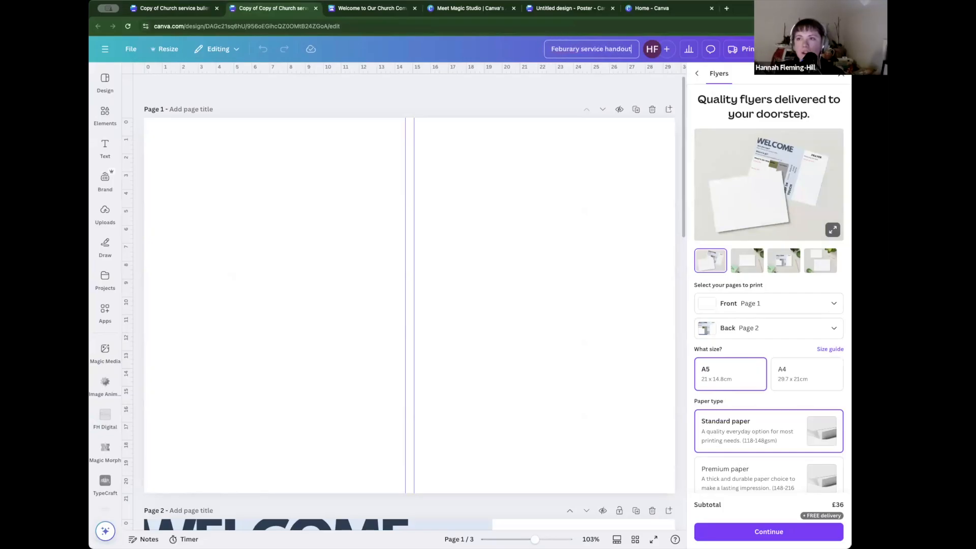
pyautogui.rightClick(576, 51)
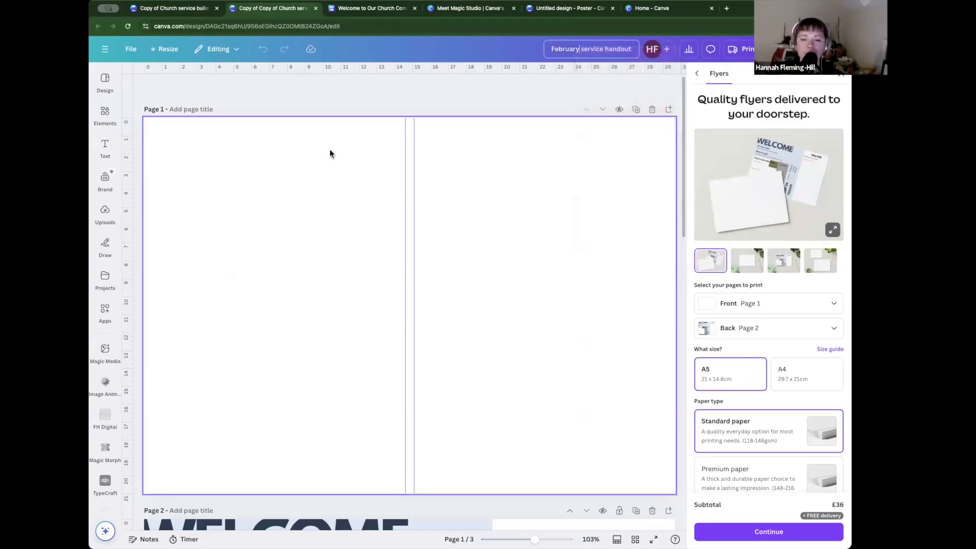
# Step: Compare the welcome page of the February service handout with the original bulletin template, ending on the handout
pyautogui.scroll(-10, 330, 149)
pyautogui.scroll(2, 329, 148)
pyautogui.scroll(1, 329, 148)
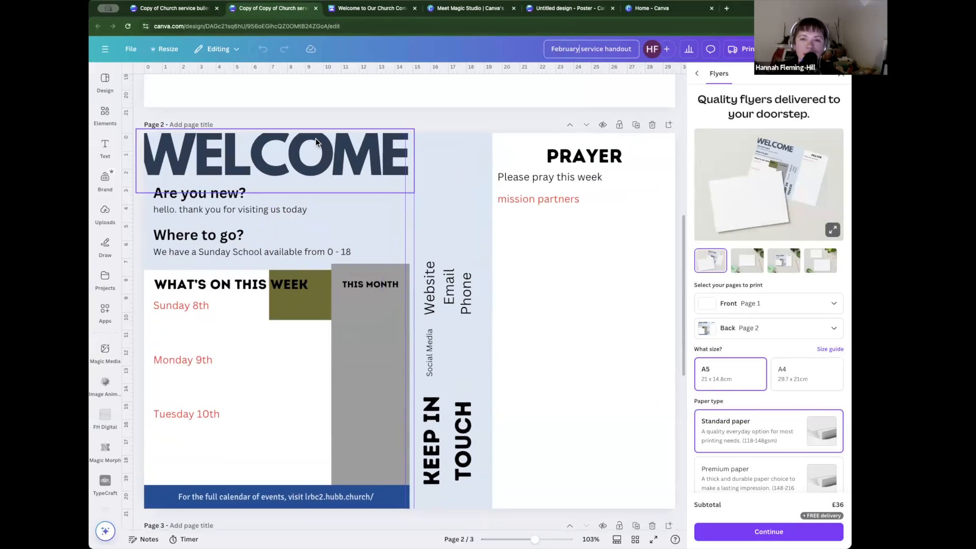
pyautogui.hotkey('ctrl', 'shift', 'Tab')
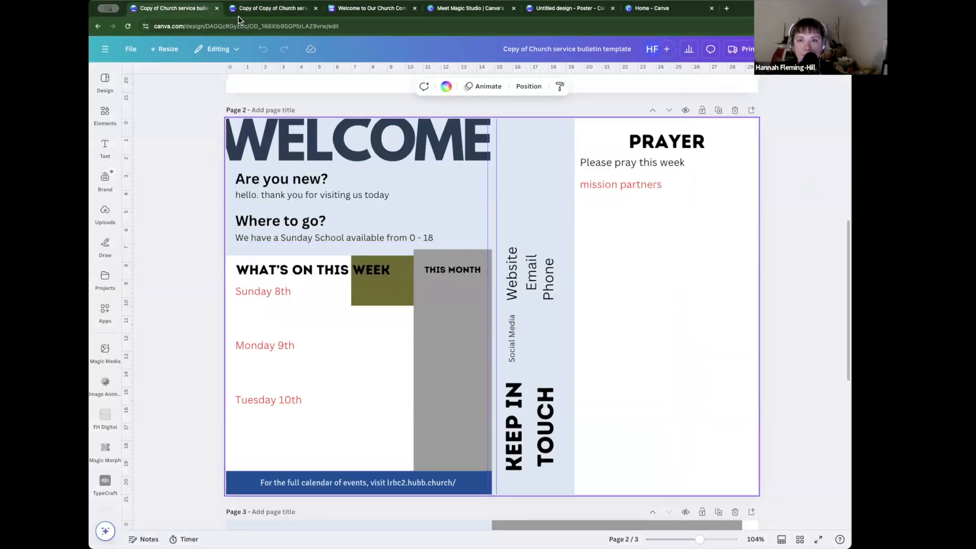
pyautogui.click(252, 9)
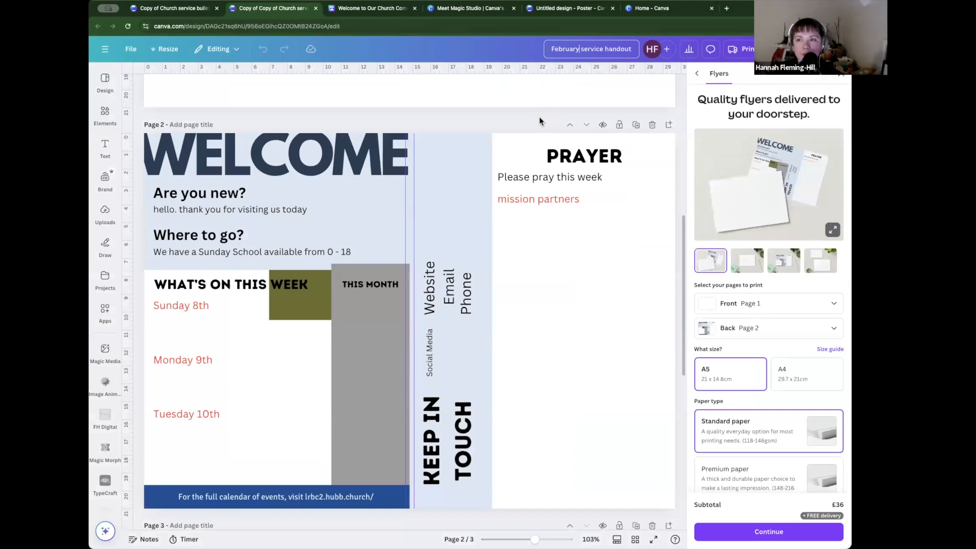
pyautogui.click(410, 29)
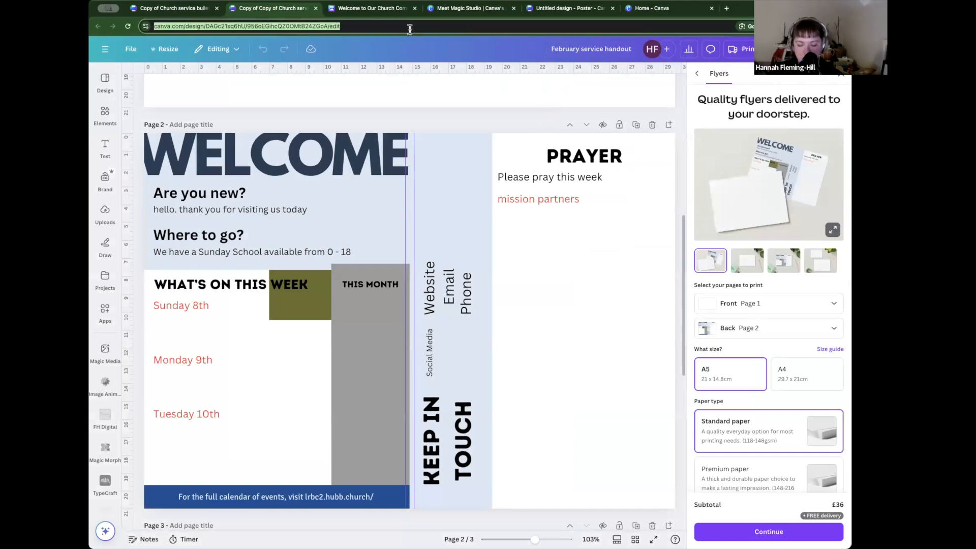
pyautogui.press('Return')
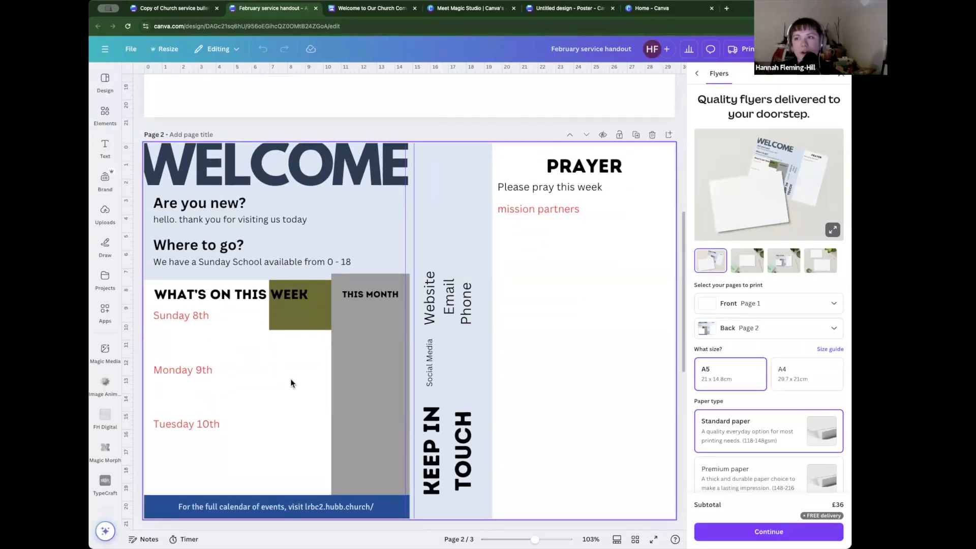
# Step: Return from the original template to the LRBC folder and take a look at the "LRBC - Sermon graphic" presentation
pyautogui.click(181, 9)
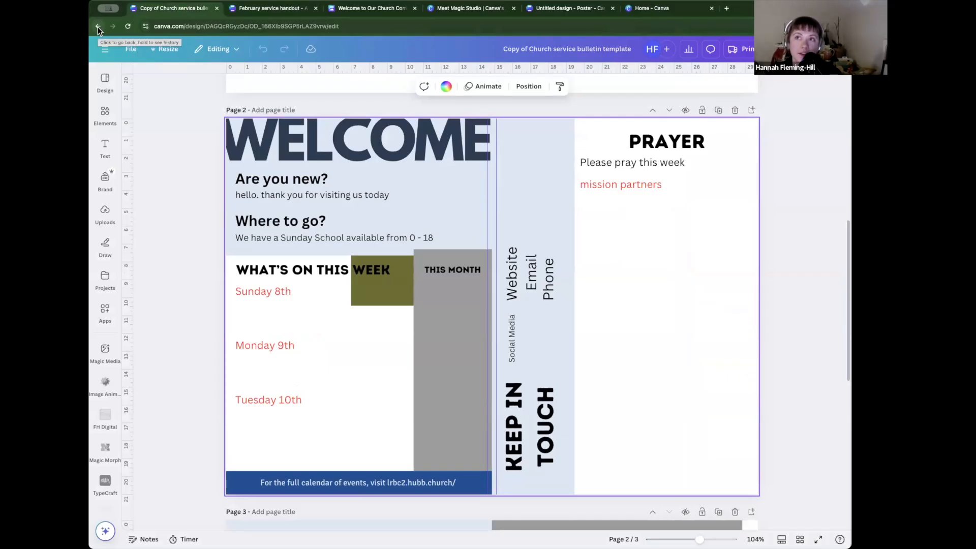
pyautogui.click(97, 26)
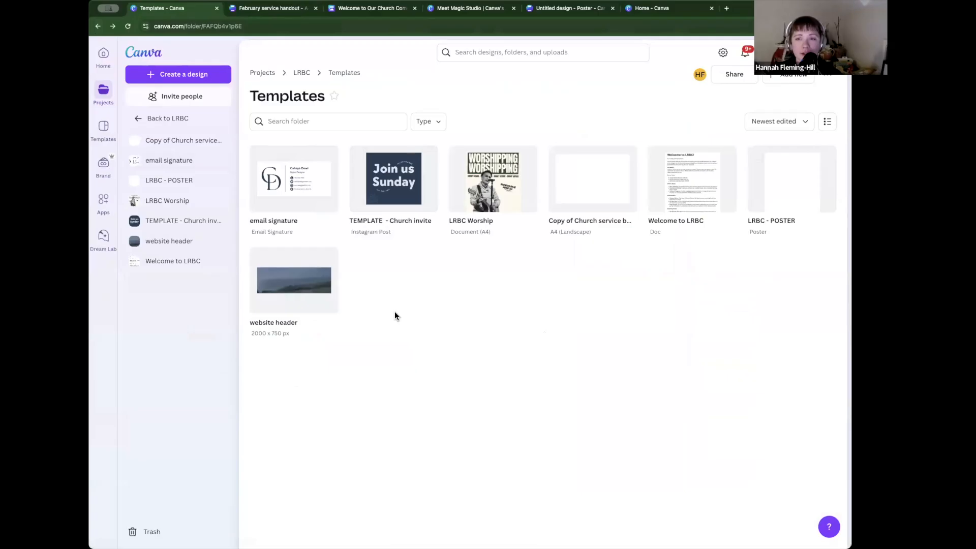
pyautogui.click(138, 119)
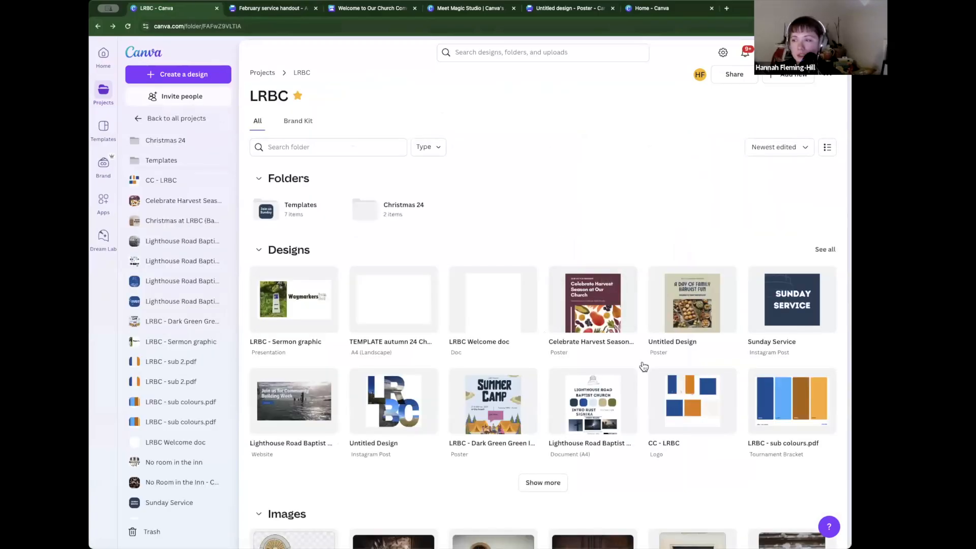
pyautogui.click(306, 311)
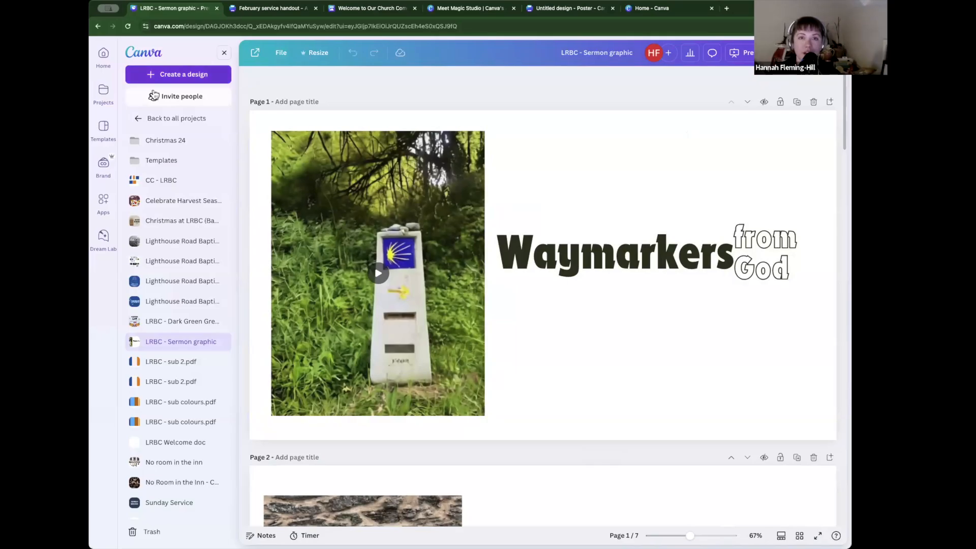
pyautogui.click(98, 27)
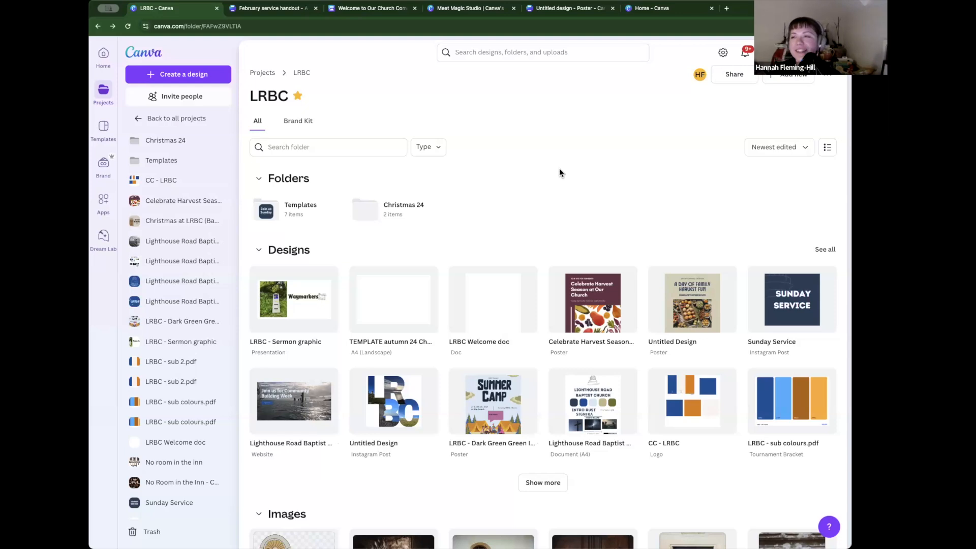
# Step: In the February service handout, look through the editing options for the WELCOME heading without applying any
pyautogui.click(287, 10)
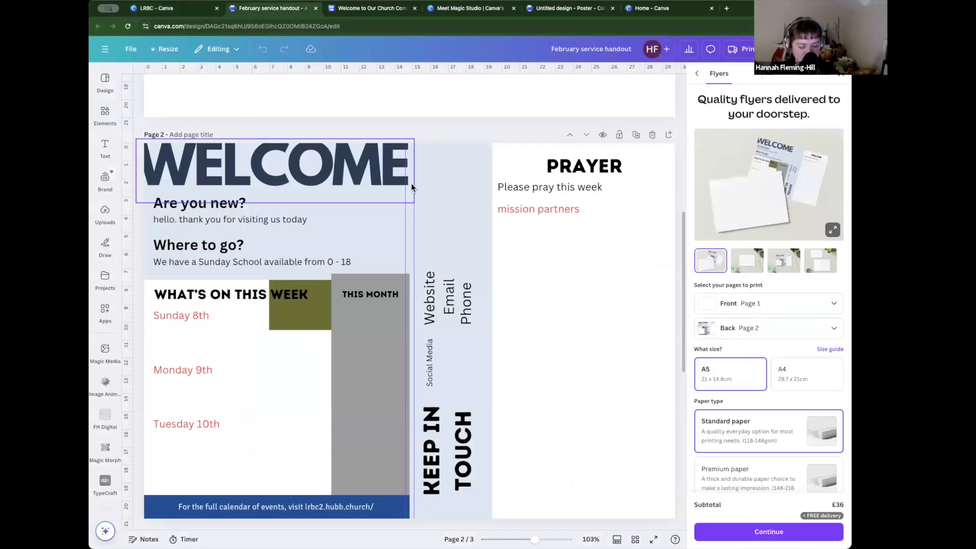
pyautogui.rightClick(363, 187)
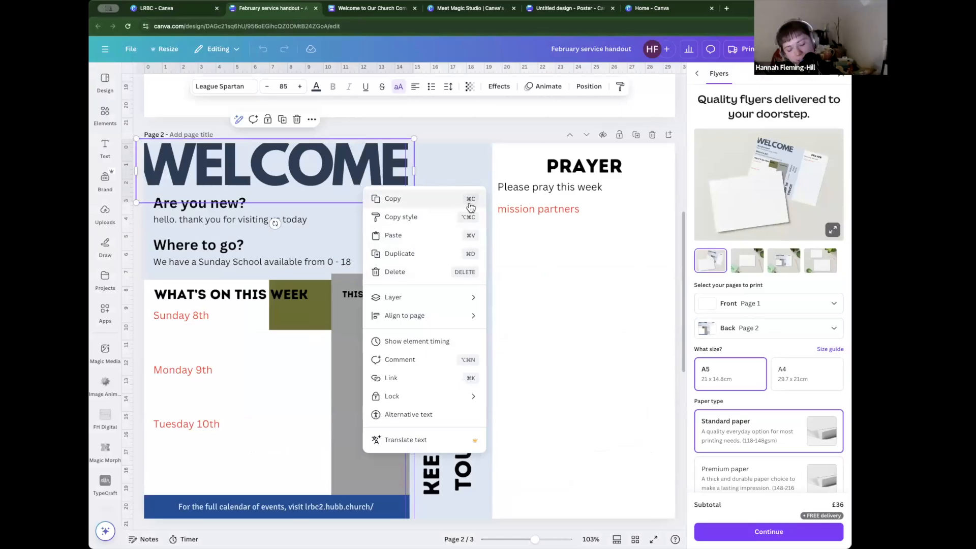
pyautogui.click(442, 179)
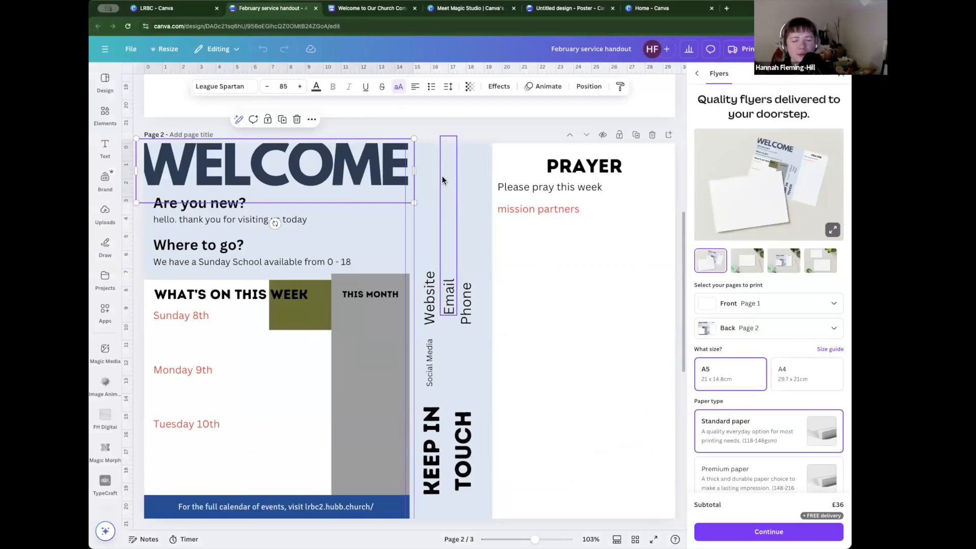
pyautogui.rightClick(364, 181)
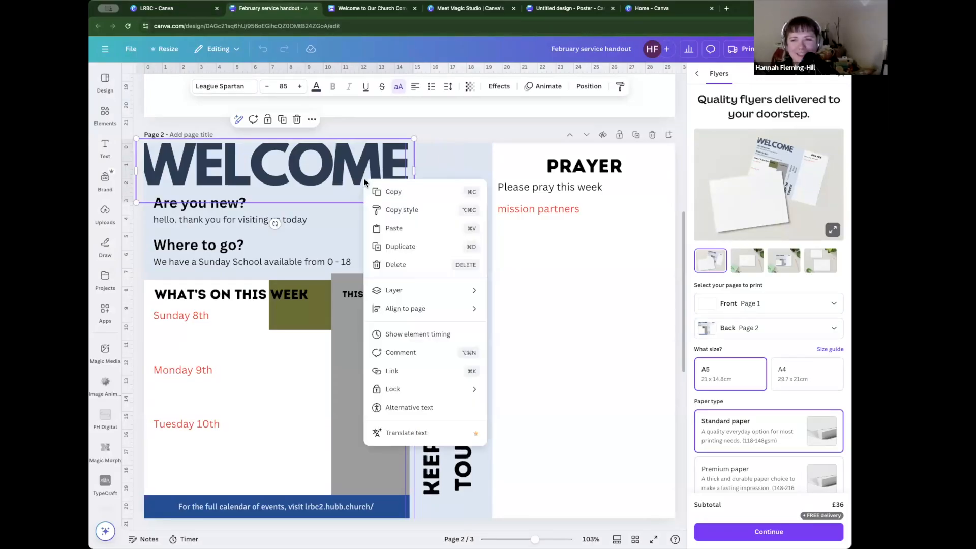
pyautogui.click(379, 130)
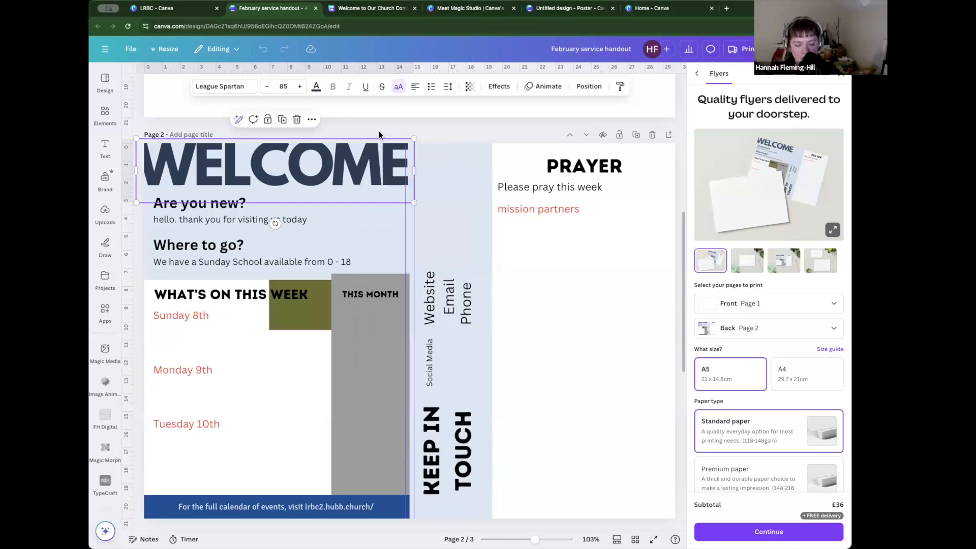
# Step: Copy the "mission partners" text in the Prayer section and paste two duplicates beneath it
pyautogui.click(569, 210)
pyautogui.rightClick(570, 212)
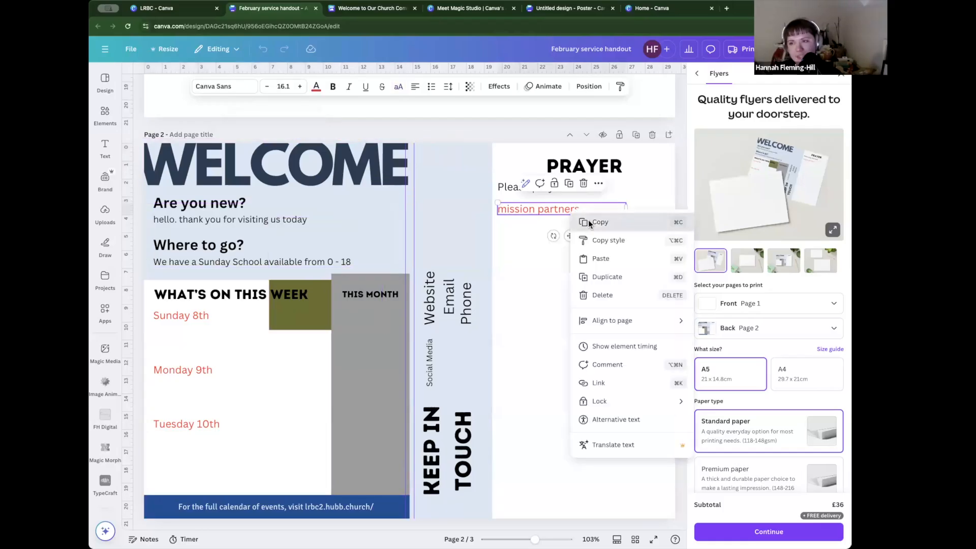
pyautogui.click(587, 220)
pyautogui.rightClick(550, 249)
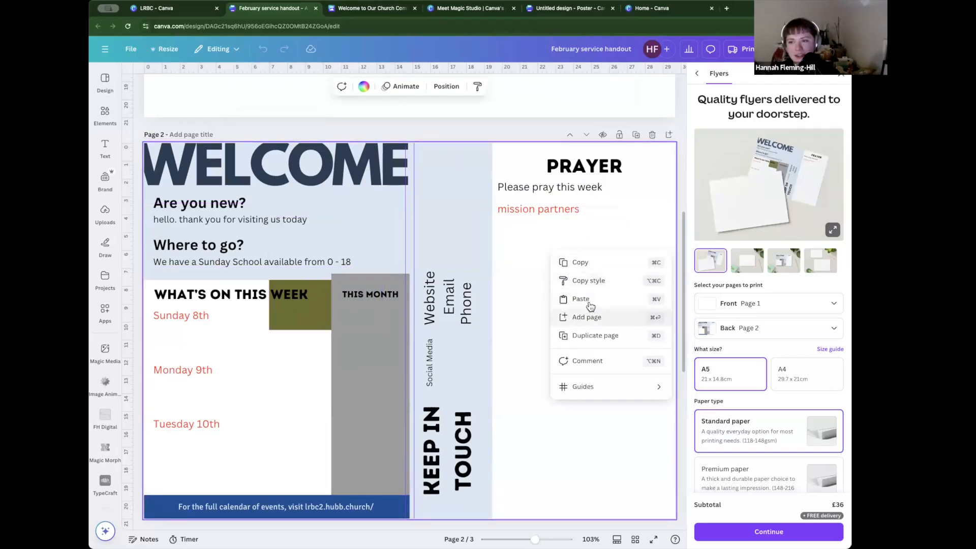
pyautogui.click(590, 299)
pyautogui.moveTo(553, 243); pyautogui.dragTo(558, 242)
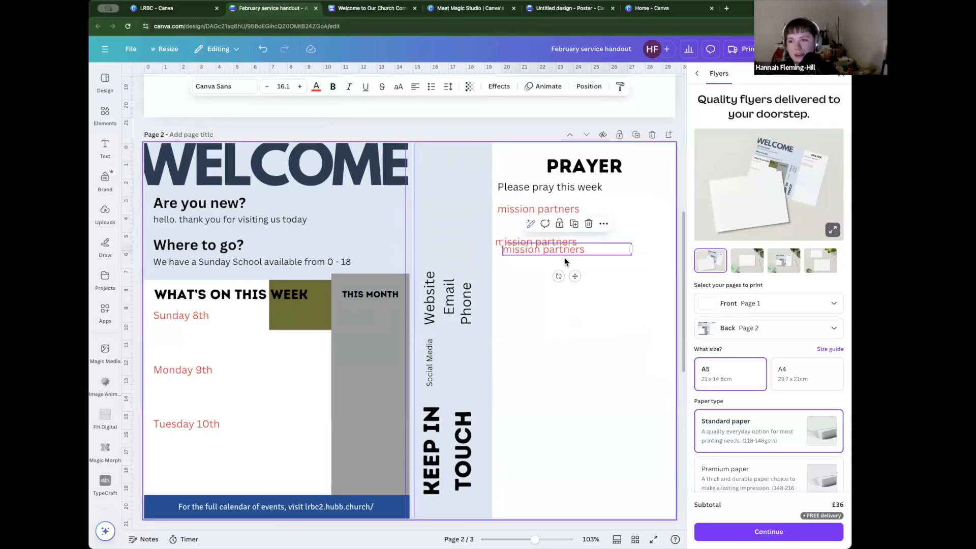
# Step: Paste the "mission partners" text onto the Sermon notes page and place it directly beneath the waymarker photo
pyautogui.scroll(-6, 559, 276)
pyautogui.scroll(-2, 560, 278)
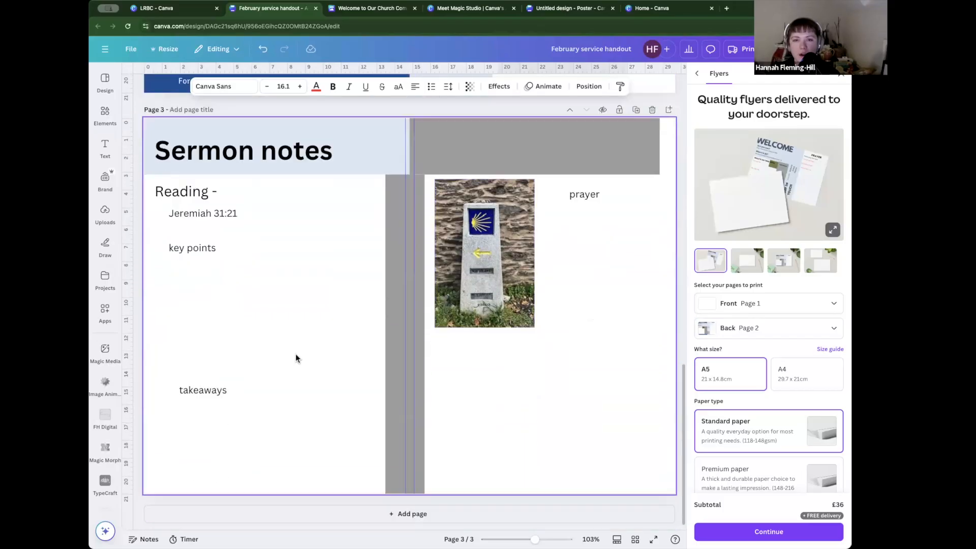
pyautogui.press('super+v')
pyautogui.moveTo(569, 243); pyautogui.dragTo(512, 367)
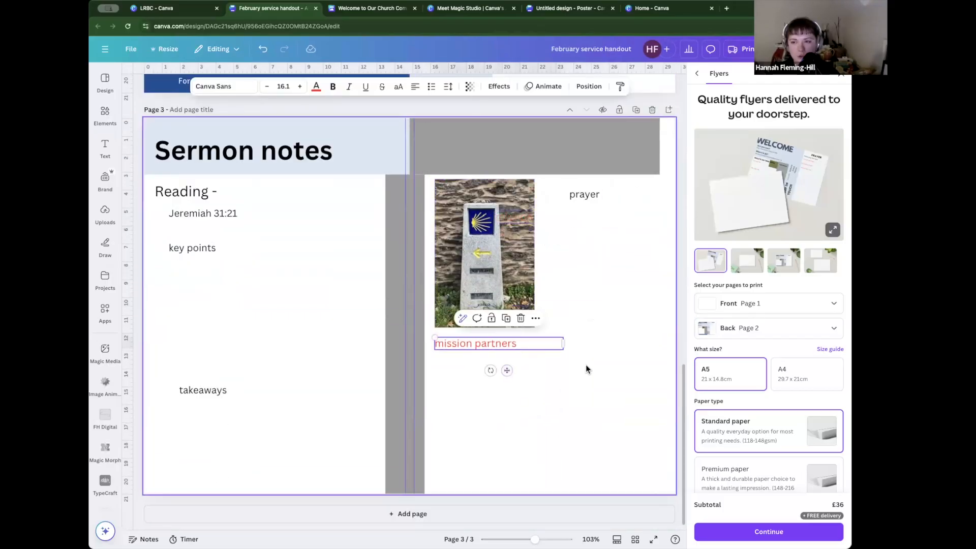
pyautogui.rightClick(596, 295)
pyautogui.click(599, 281)
pyautogui.scroll(1, 595, 284)
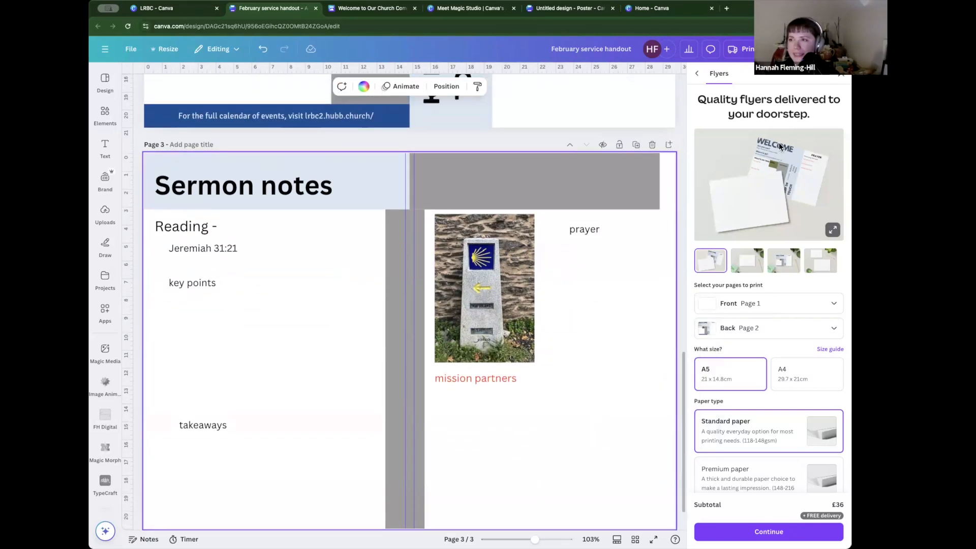
# Step: Close the flyer printing options and return to the handout's welcome page
pyautogui.click(841, 74)
pyautogui.scroll(6, 790, 218)
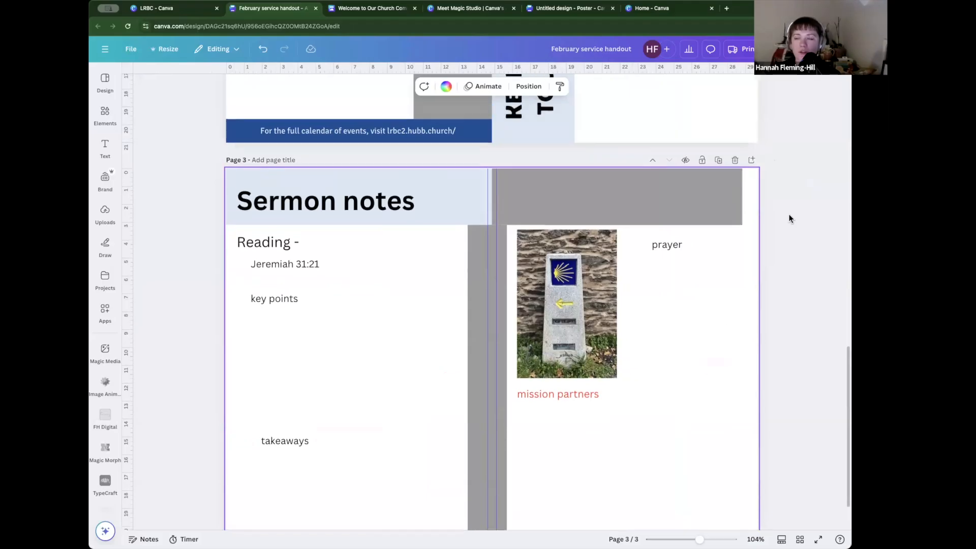
pyautogui.scroll(1, 789, 219)
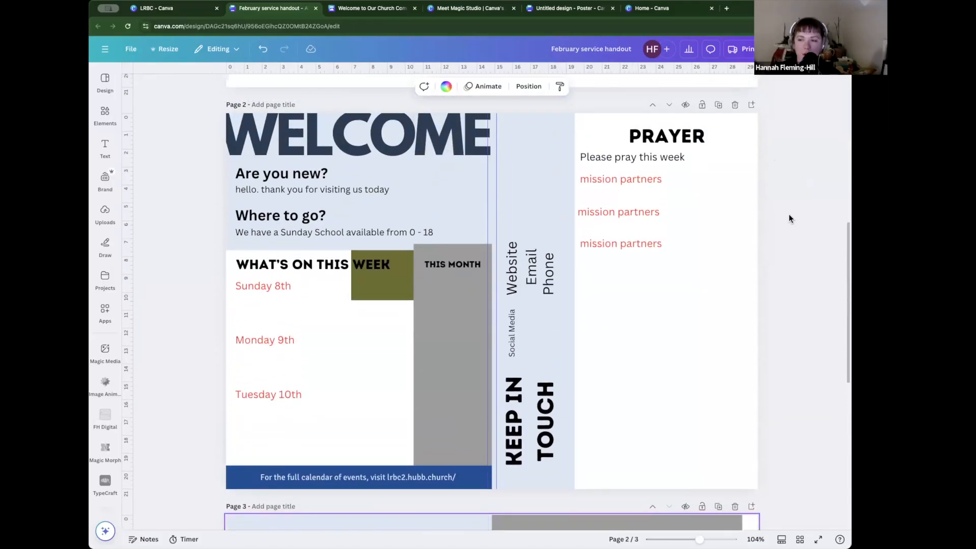
# Step: Look over the available actions for the second "mission partners" text in the Prayer section and deselect it
pyautogui.rightClick(596, 210)
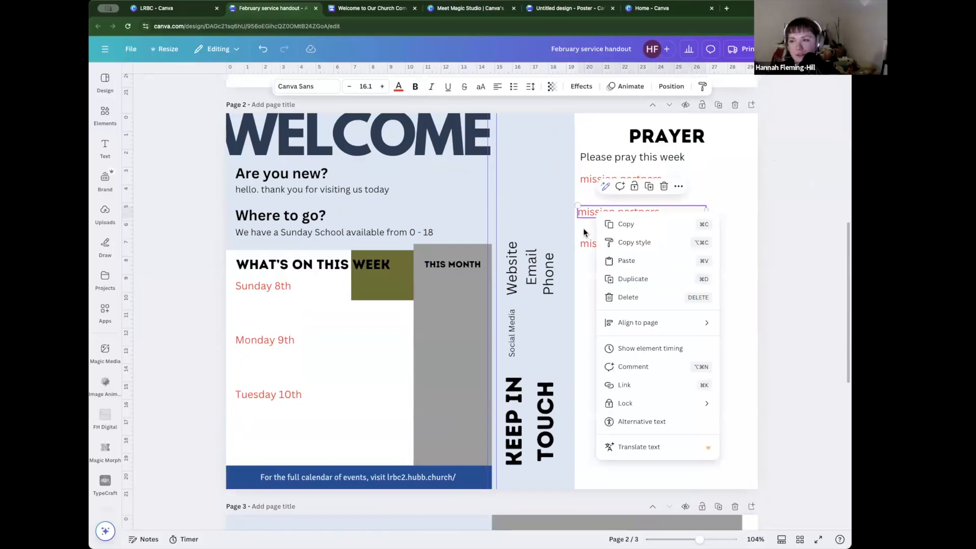
pyautogui.click(584, 229)
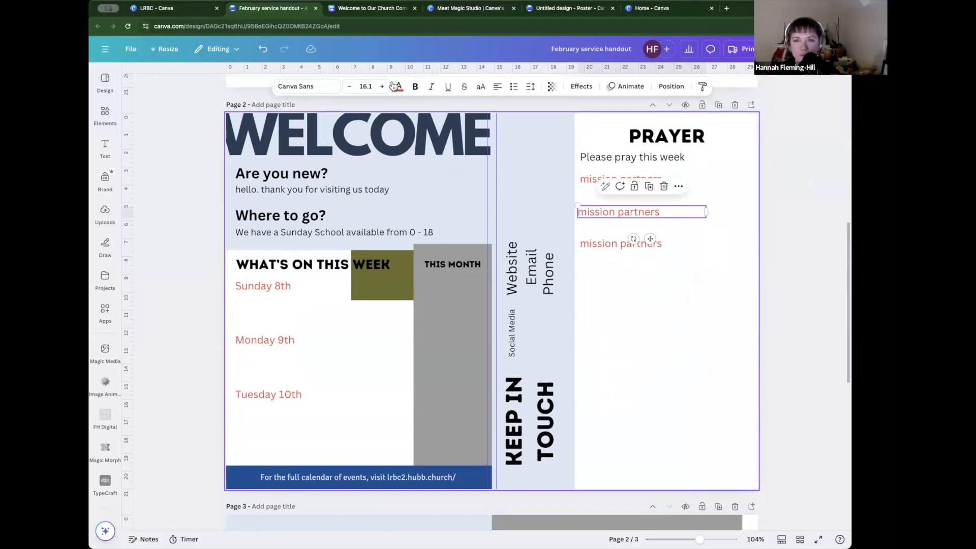
pyautogui.click(155, 159)
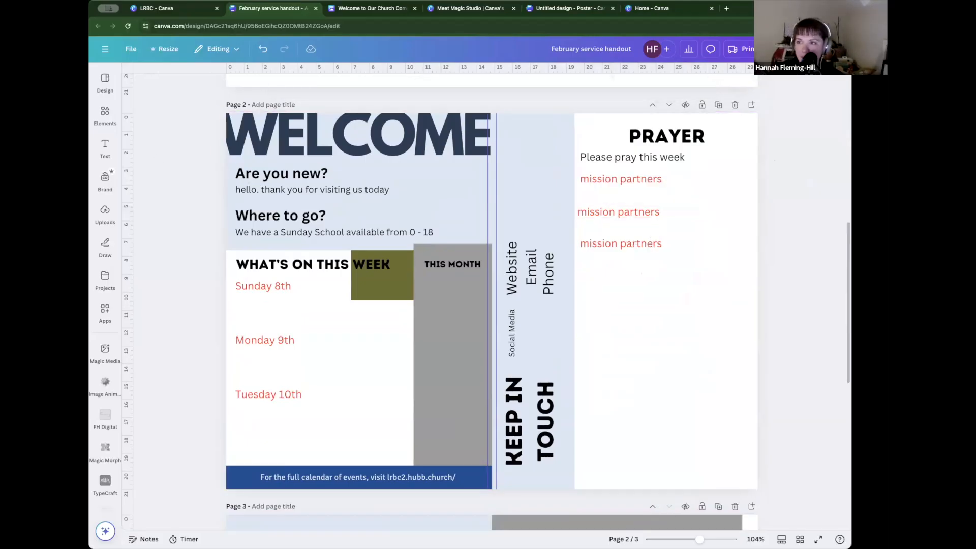
# Step: Review the February service handout's sharing choices, its additional publishing methods and its download settings
pyautogui.click(829, 49)
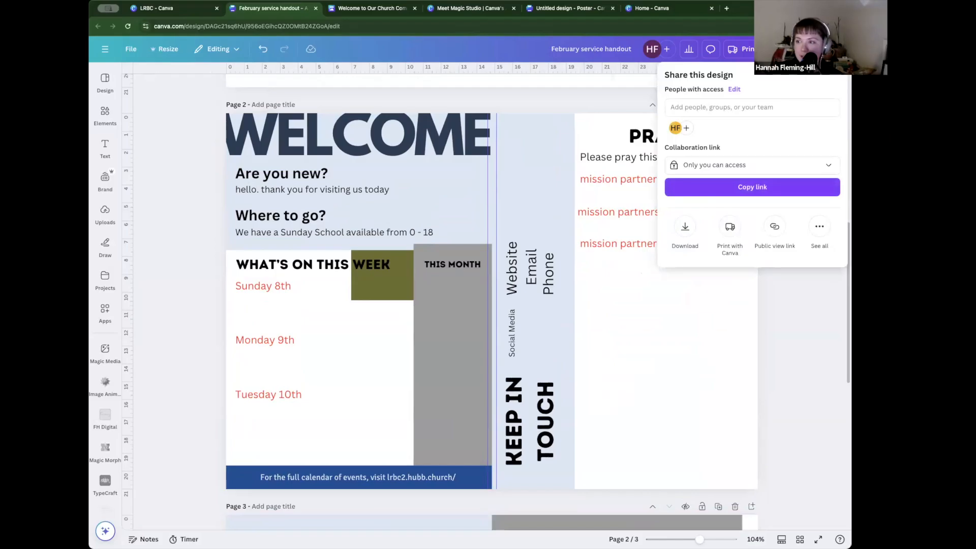
pyautogui.click(821, 227)
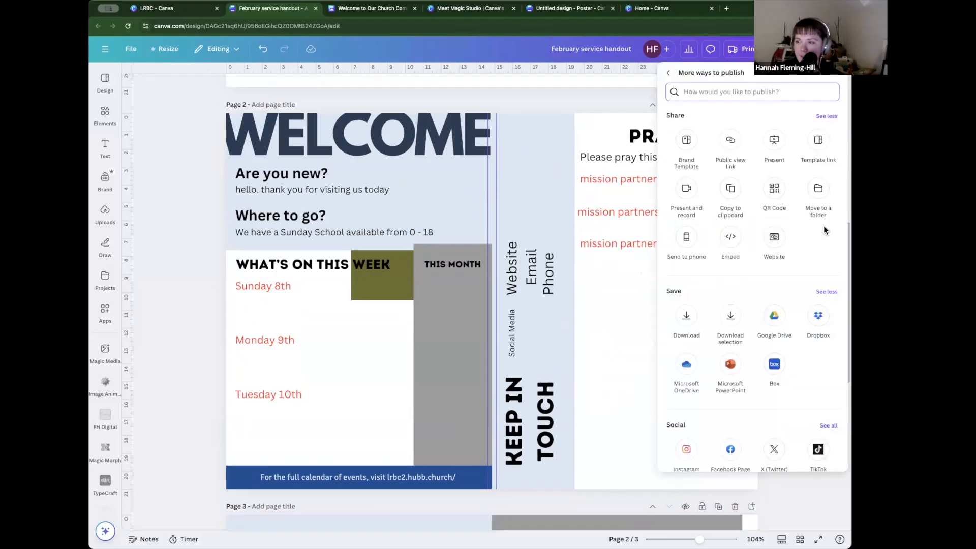
pyautogui.click(590, 94)
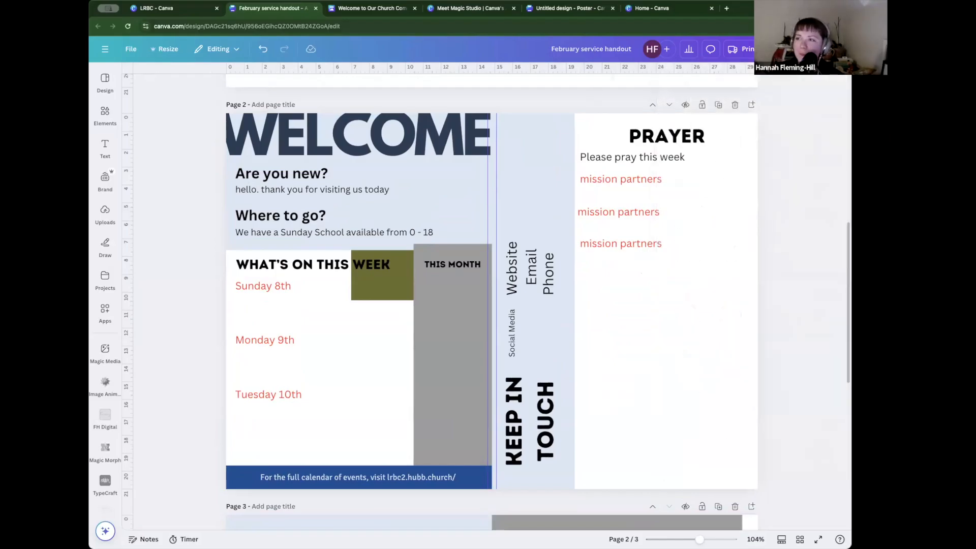
pyautogui.click(808, 49)
pyautogui.click(819, 230)
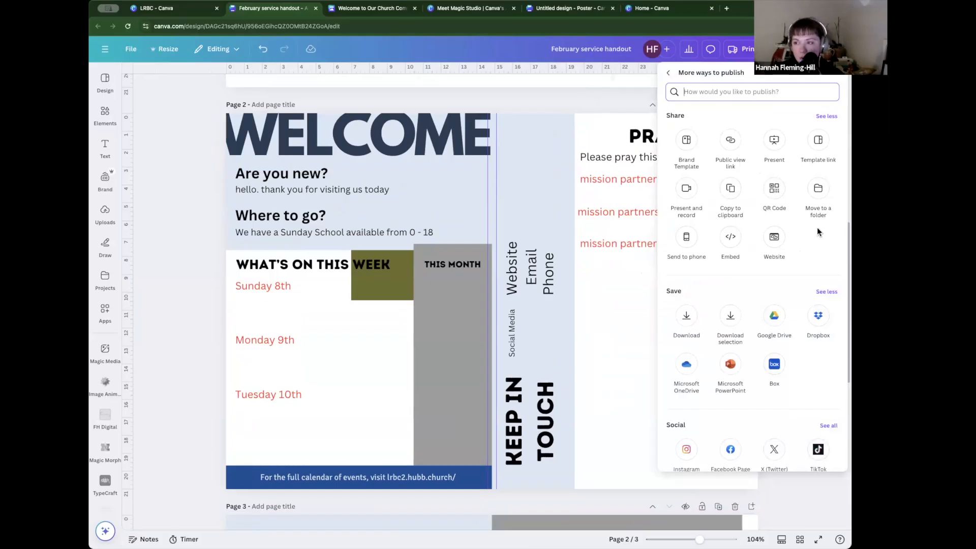
pyautogui.scroll(-1, 819, 261)
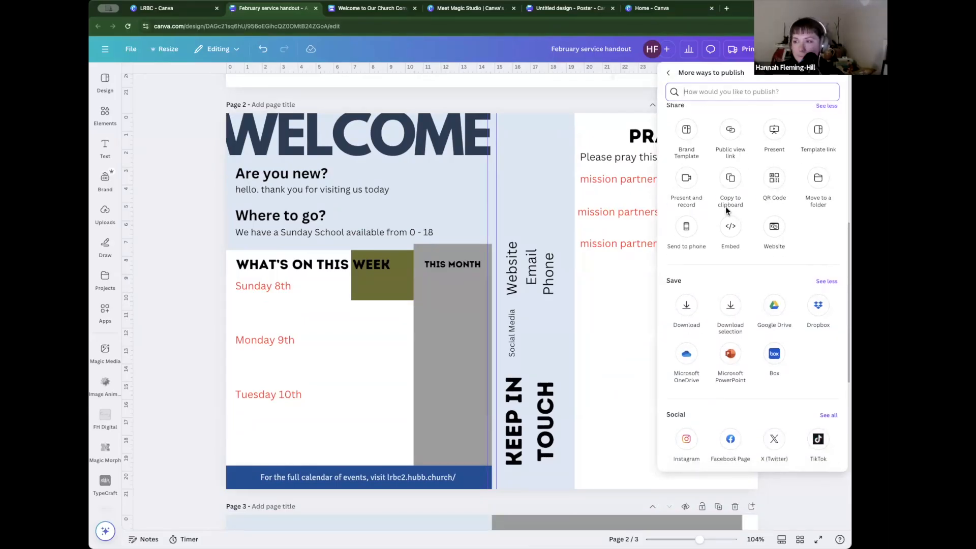
pyautogui.click(669, 73)
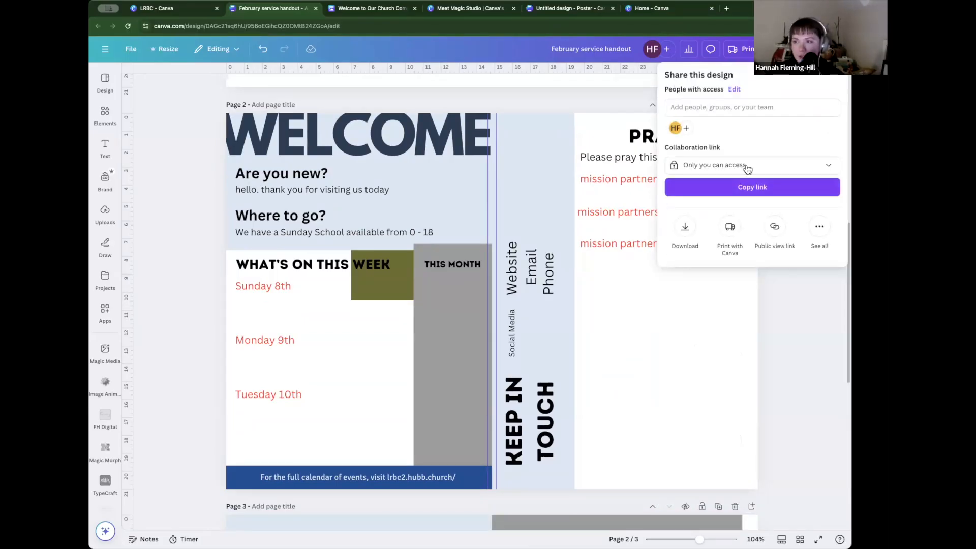
pyautogui.click(685, 233)
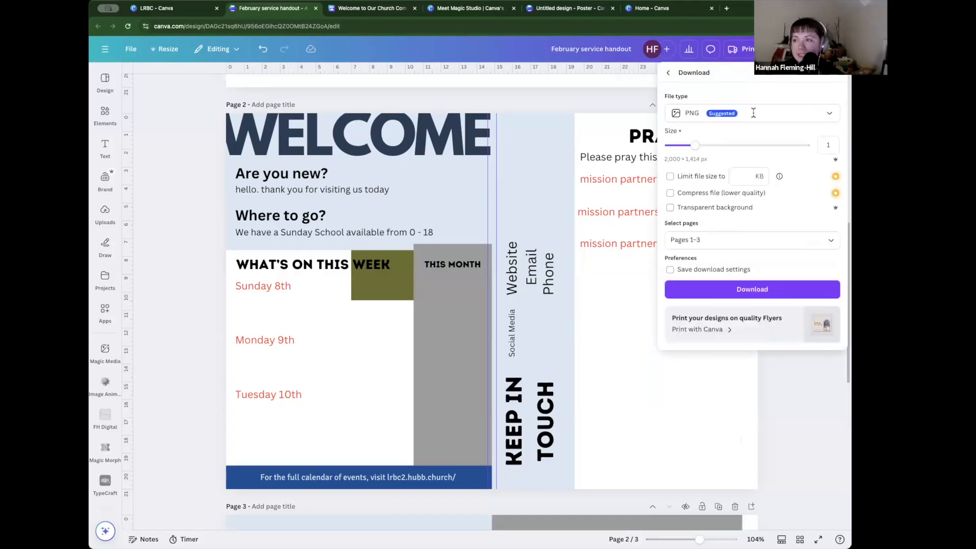
pyautogui.click(669, 73)
# Step: Examine the handout's full range of publishing methods, from sharing and saving to social, messaging, design and further options
pyautogui.click(818, 232)
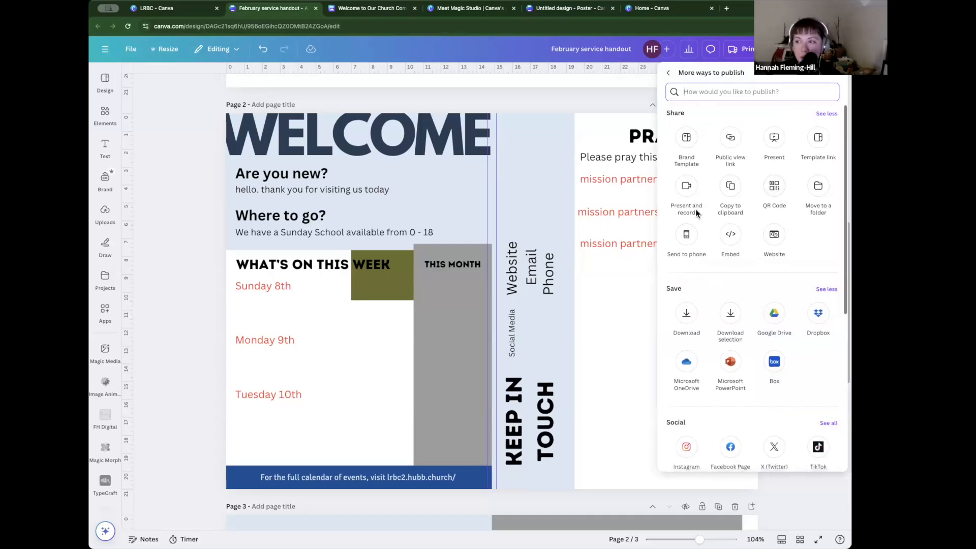
pyautogui.scroll(-1, 690, 200)
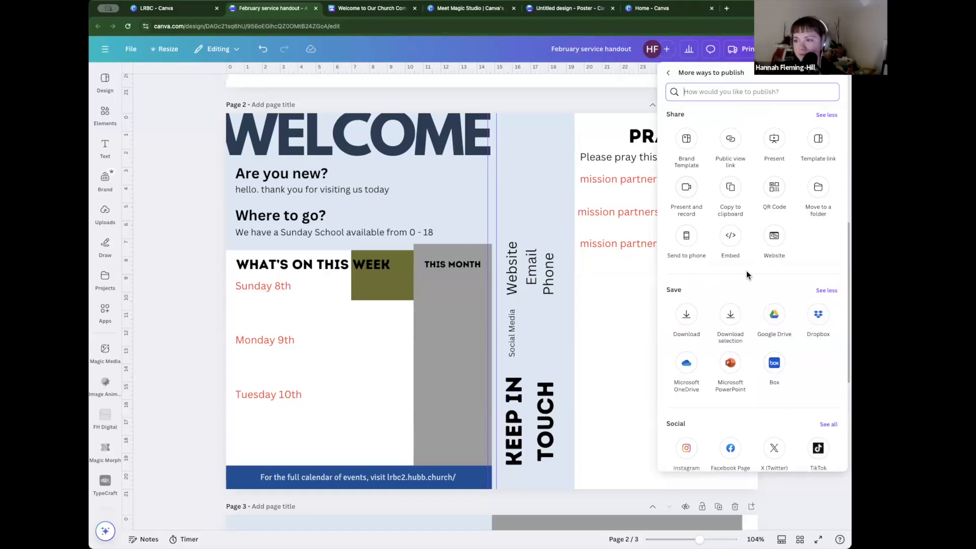
pyautogui.scroll(-1, 761, 258)
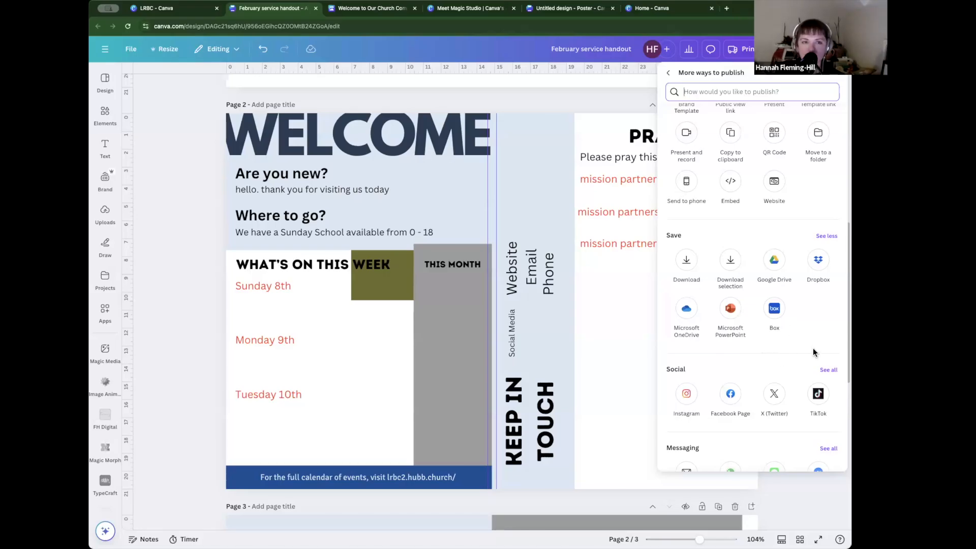
pyautogui.scroll(-3, 813, 350)
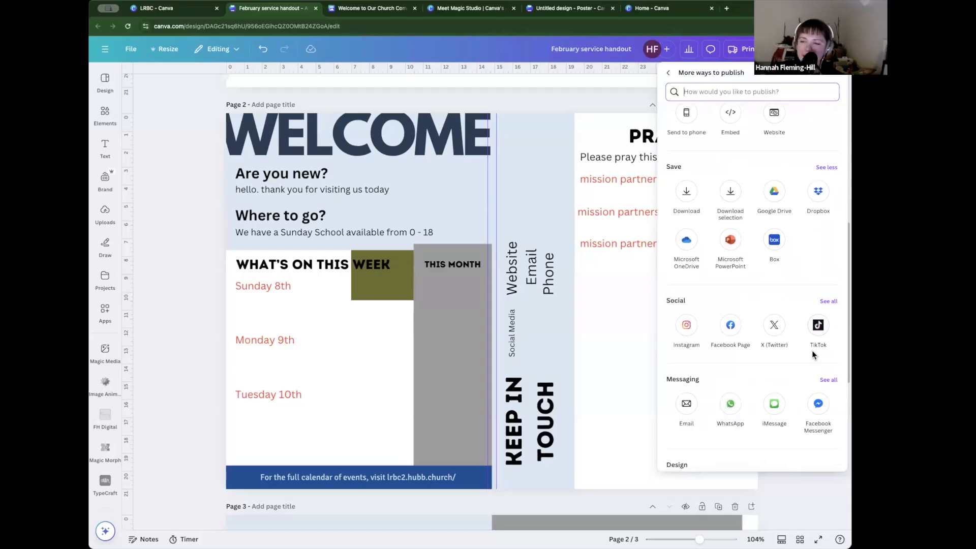
pyautogui.scroll(-1, 812, 350)
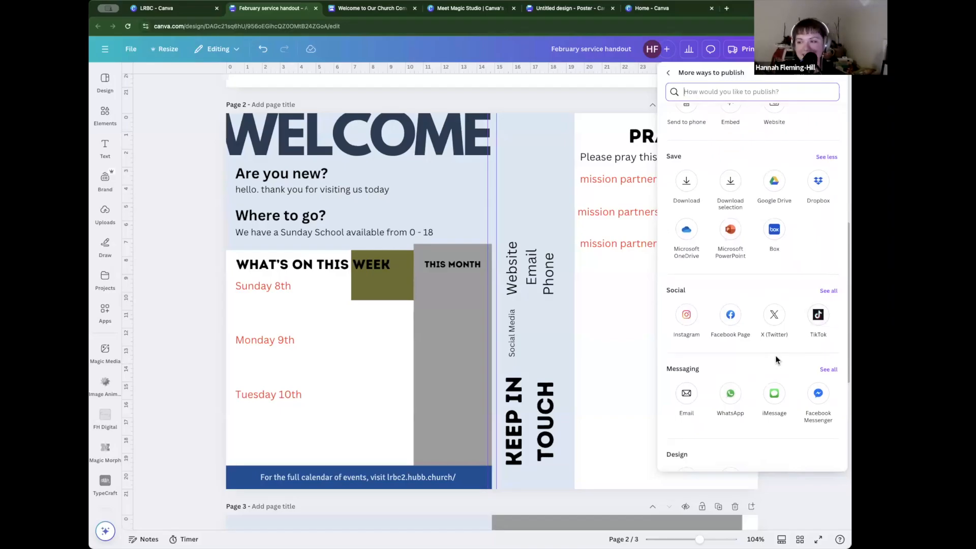
pyautogui.scroll(-1, 775, 356)
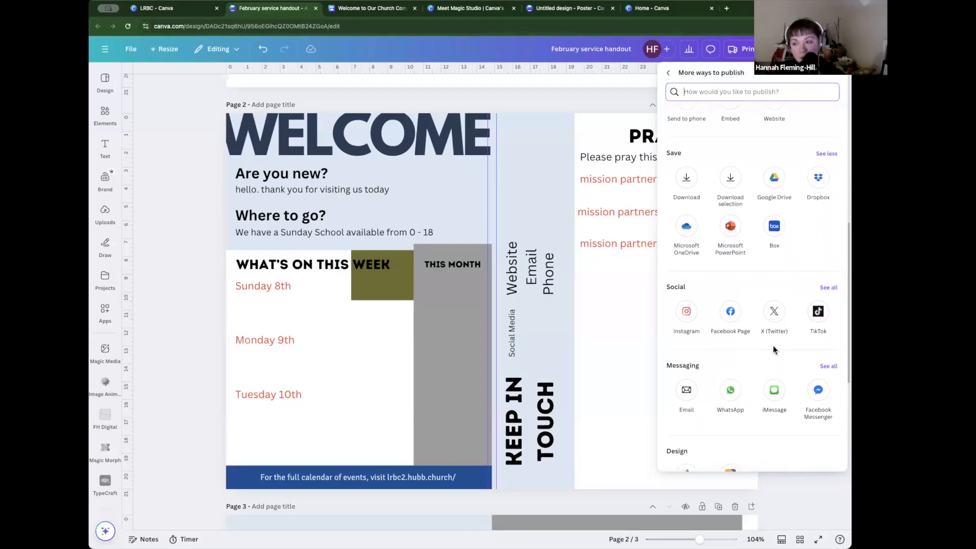
pyautogui.scroll(-3, 773, 349)
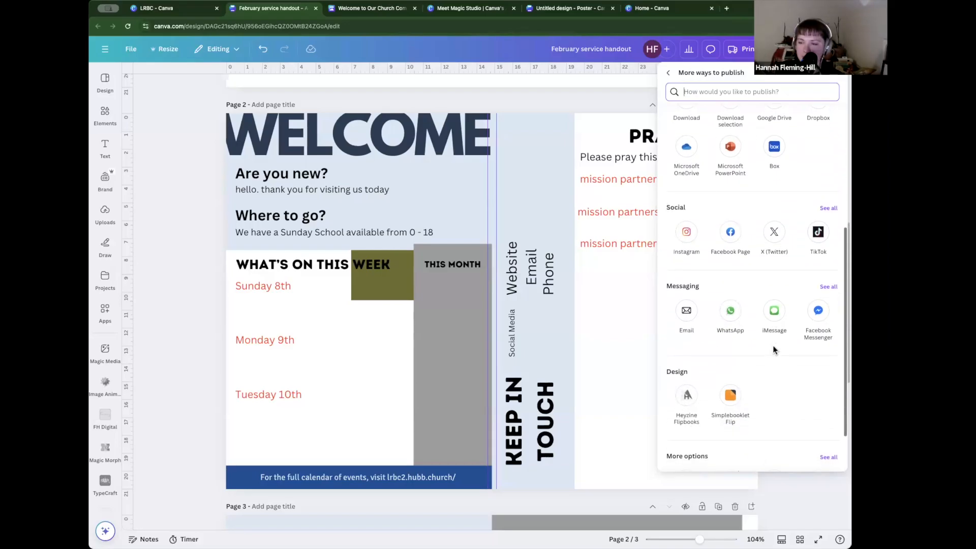
pyautogui.scroll(-2, 774, 350)
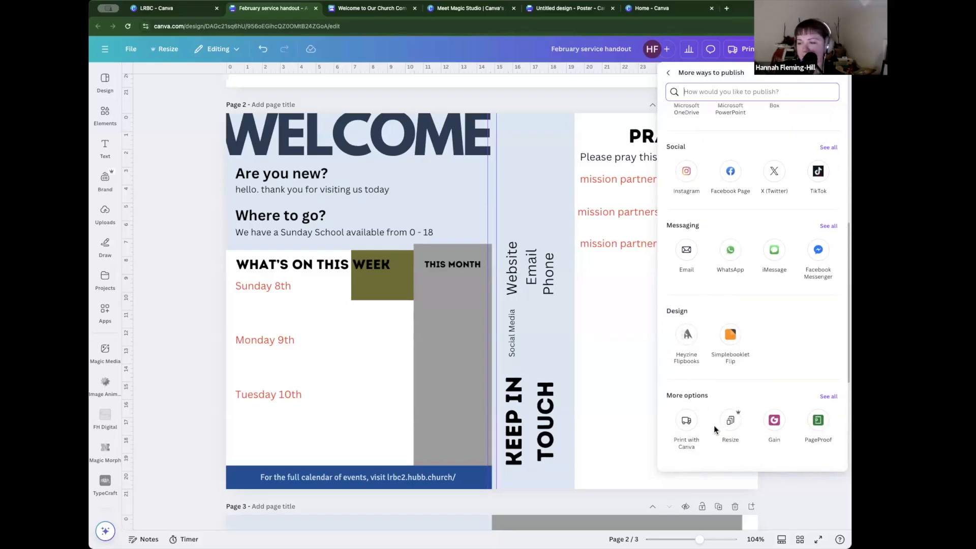
pyautogui.scroll(10, 753, 447)
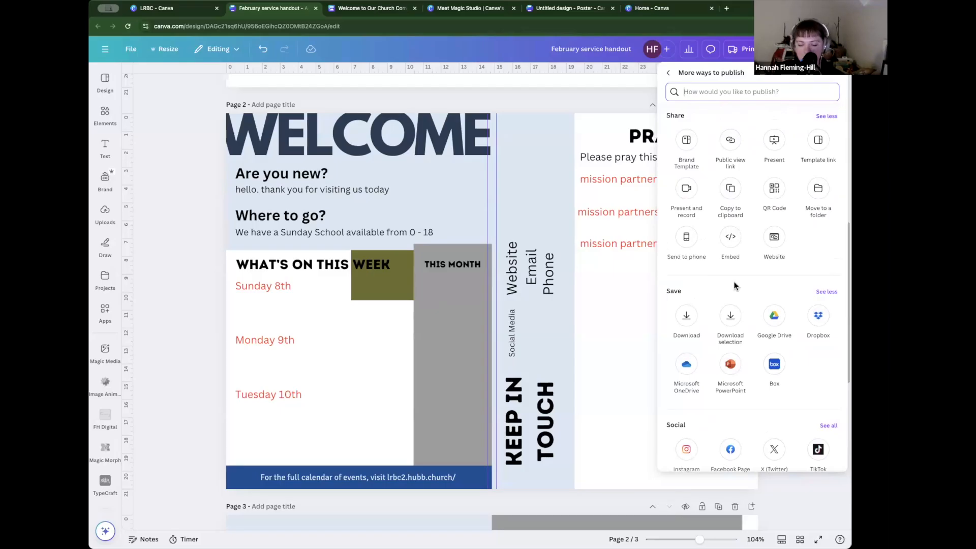
pyautogui.click(696, 268)
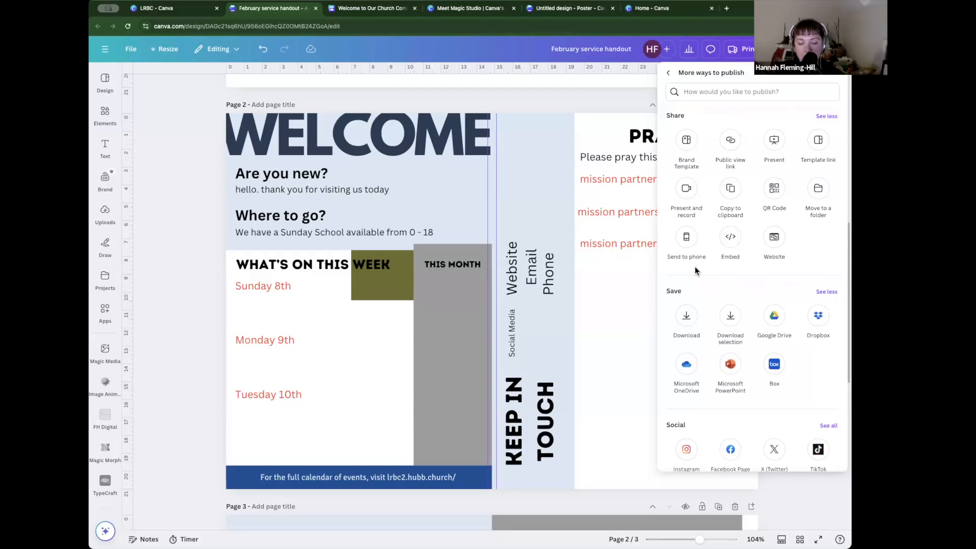
# Step: View the Send to phone QR code for the handout and return to the list of publishing methods
pyautogui.click(686, 238)
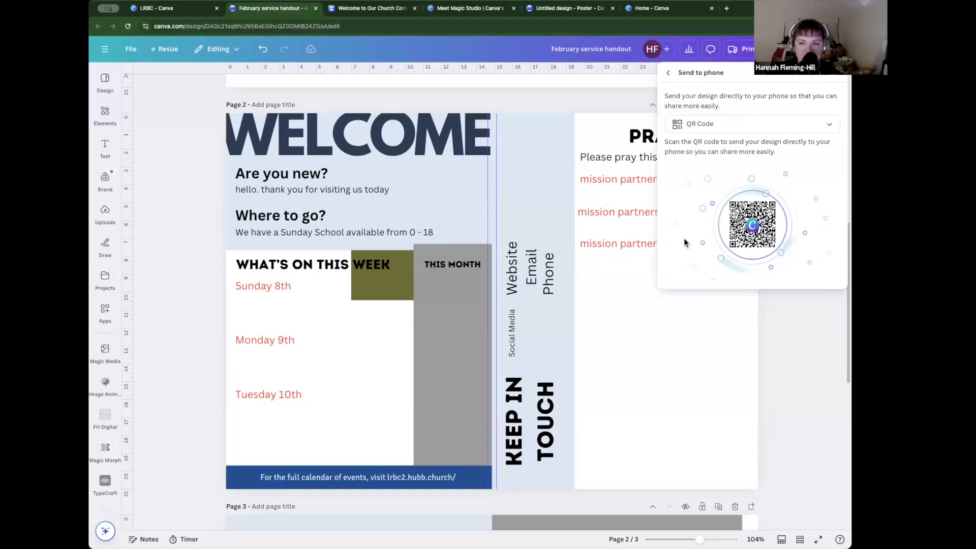
pyautogui.click(639, 314)
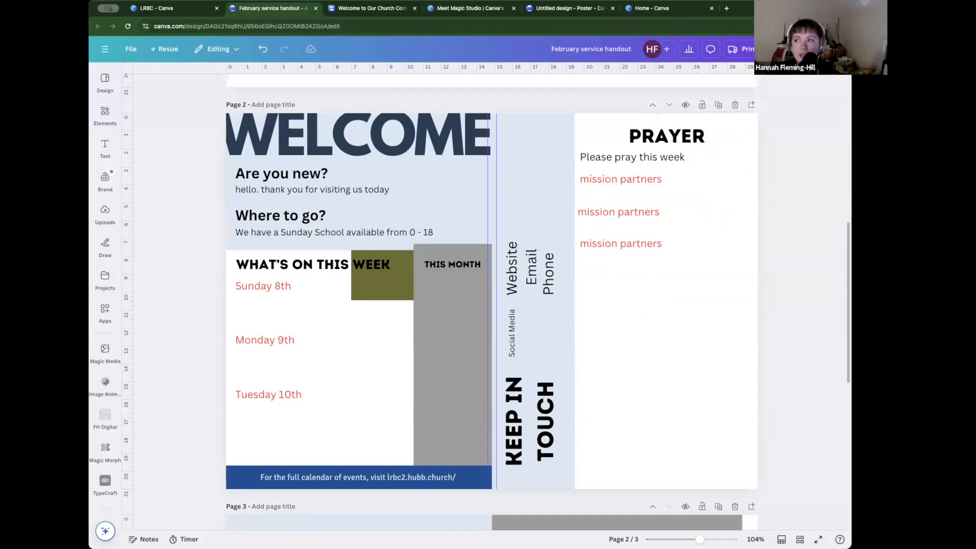
pyautogui.click(785, 49)
pyautogui.click(819, 232)
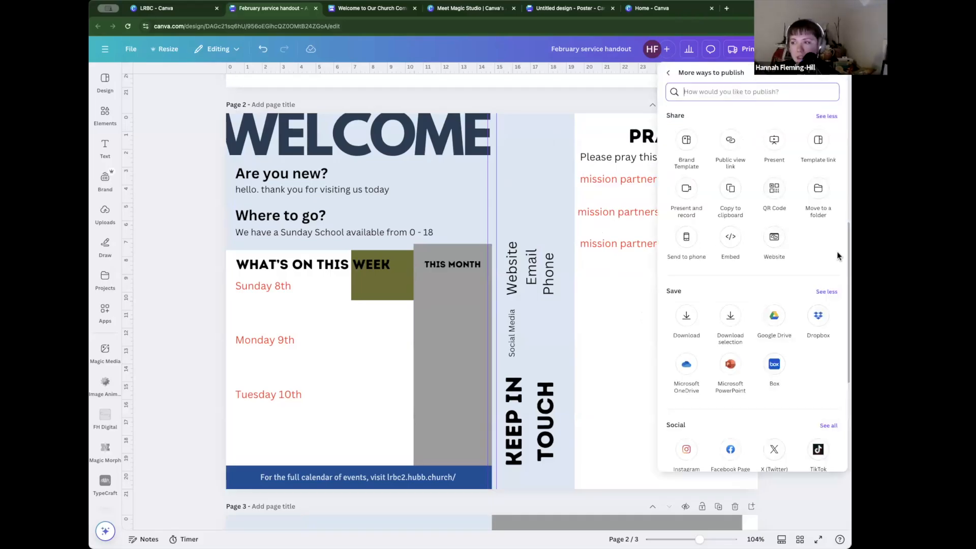
pyautogui.click(688, 244)
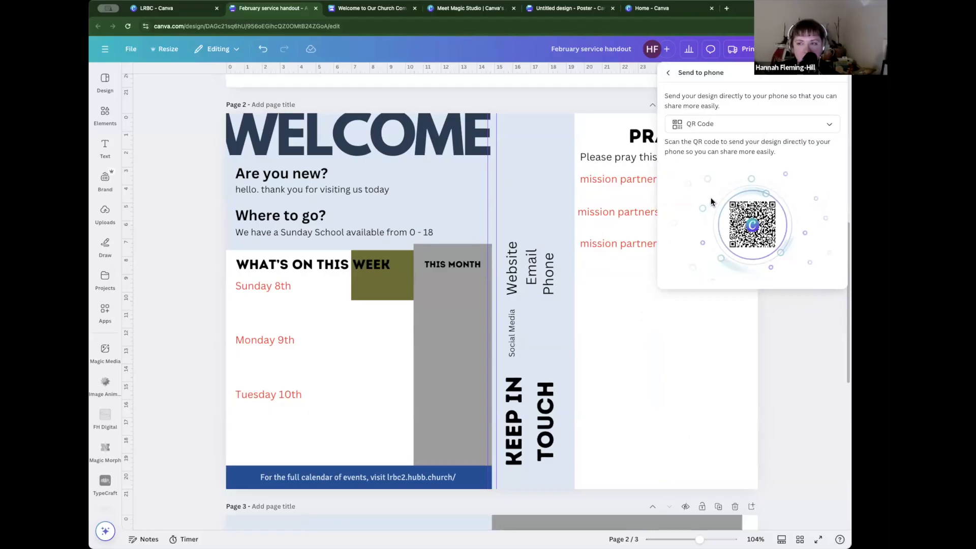
pyautogui.click(667, 76)
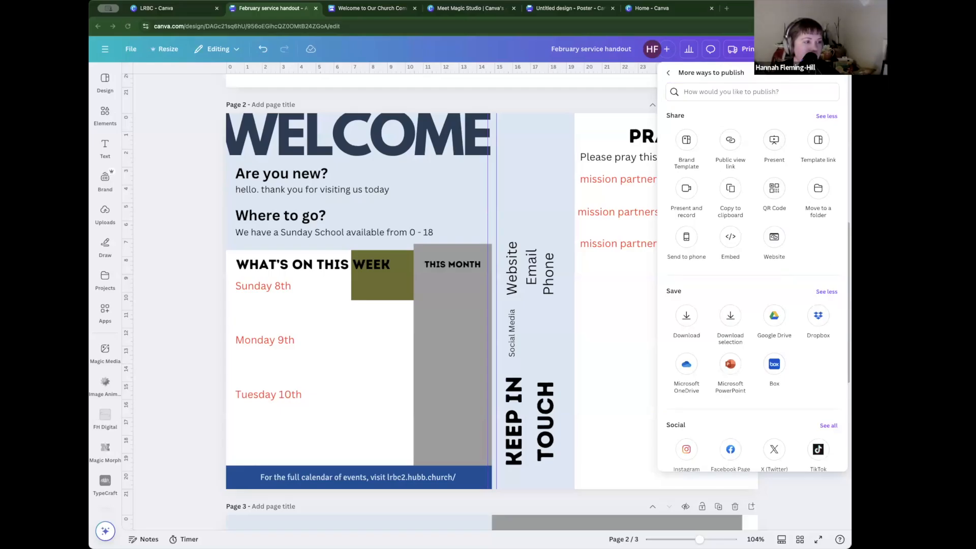
# Step: Close the February service handout and bring up the start of the "Welcome to Our Church Community" document
pyautogui.click(328, 11)
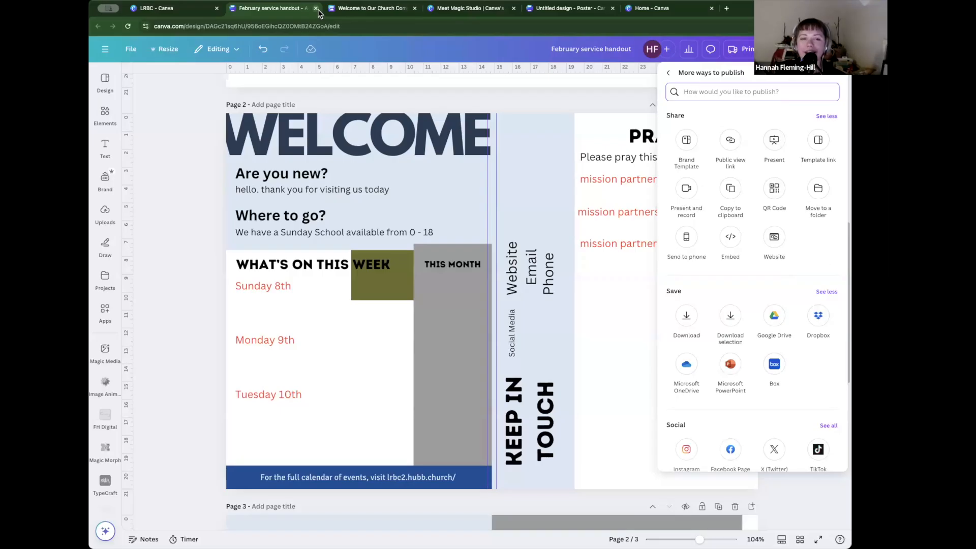
pyautogui.click(317, 9)
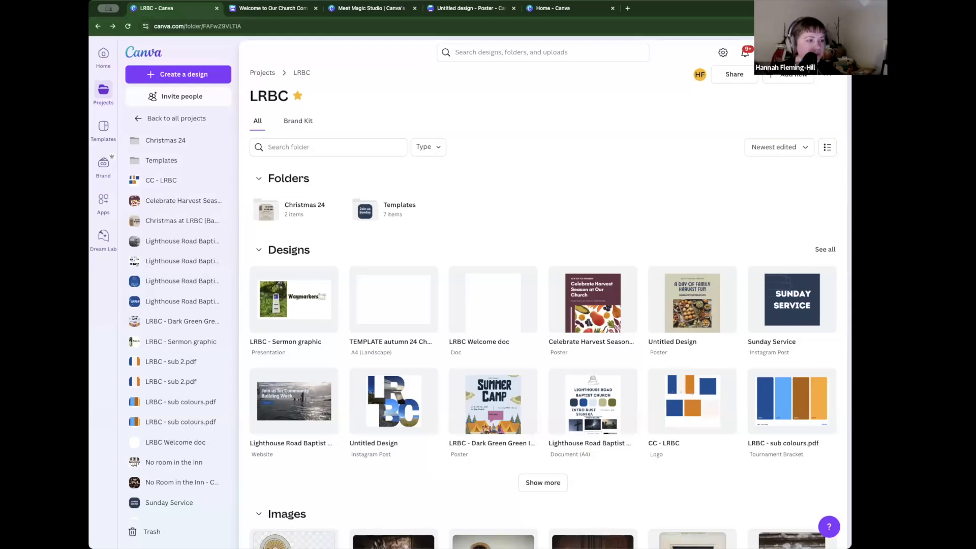
pyautogui.scroll(-1, 346, 182)
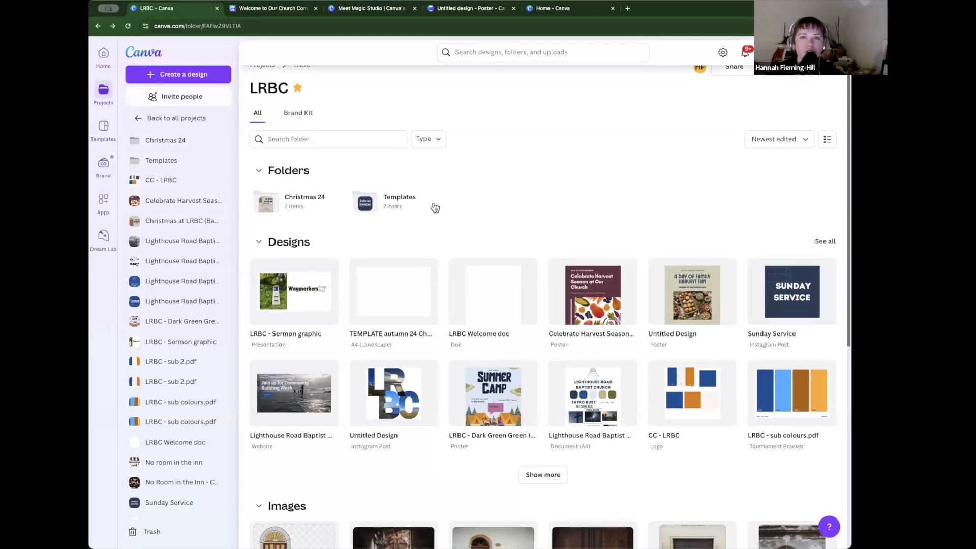
pyautogui.click(288, 10)
pyautogui.scroll(3, 270, 288)
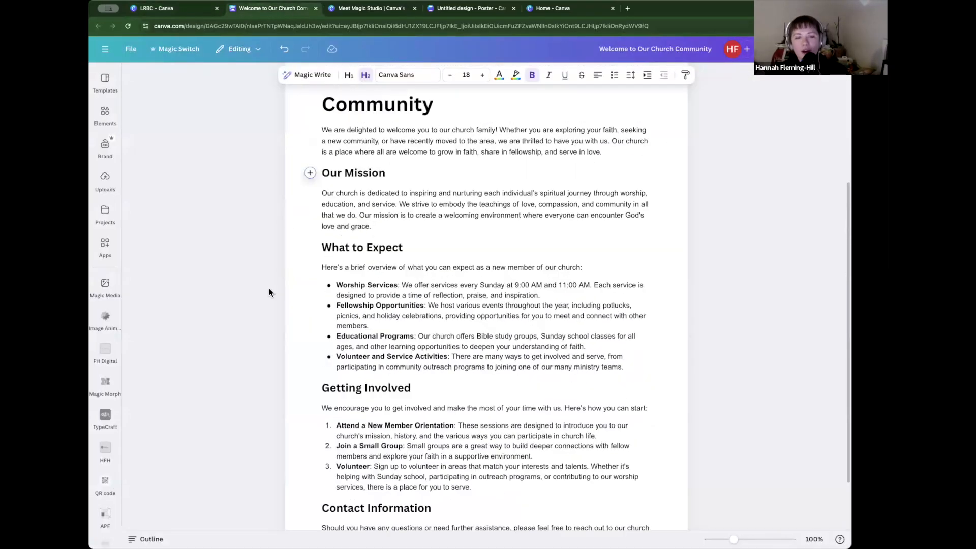
pyautogui.scroll(3, 269, 292)
# Step: Look at the HFH folder's designs and the LRBC brand assets alongside the welcome document
pyautogui.click(92, 455)
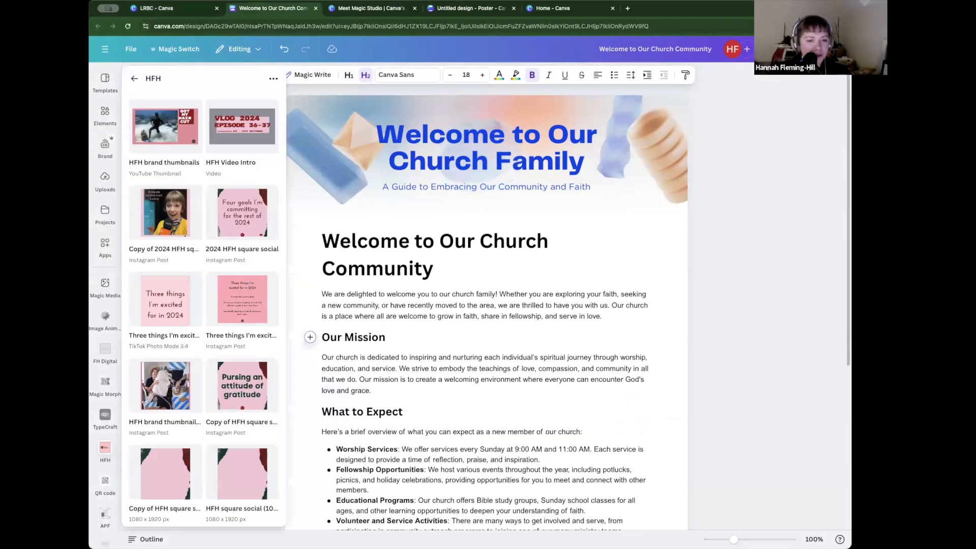
pyautogui.press('Escape')
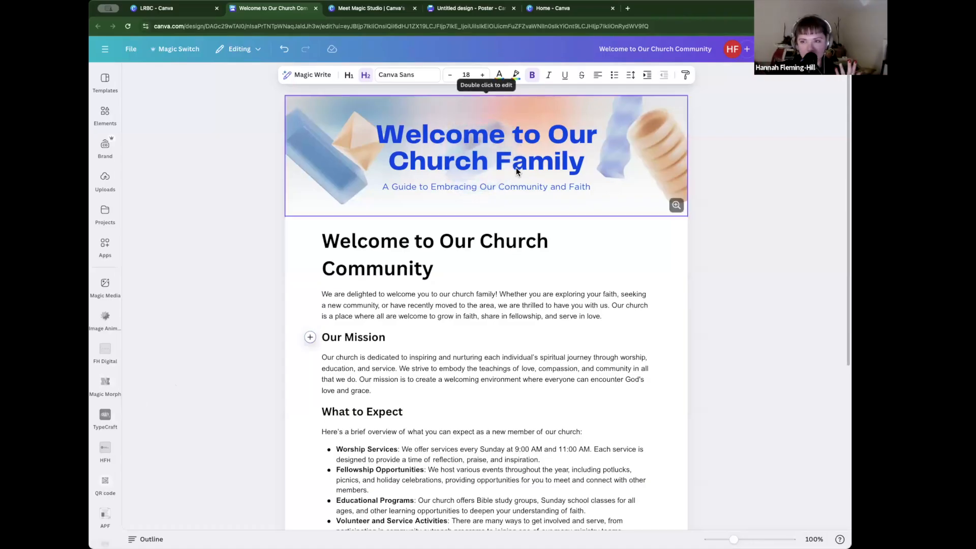
pyautogui.click(472, 250)
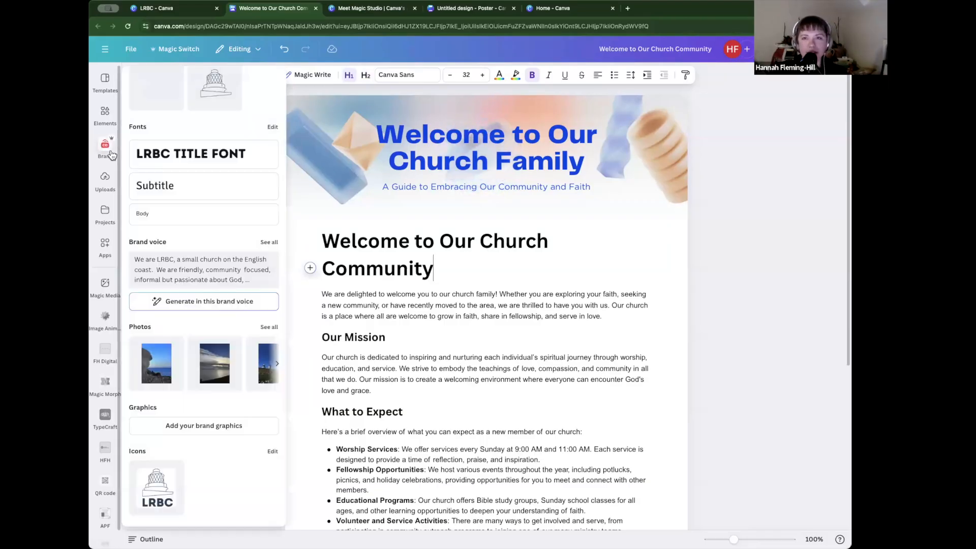
# Step: Check the Brand Templates page and return to the "Welcome to Our Church Community" document
pyautogui.click(156, 10)
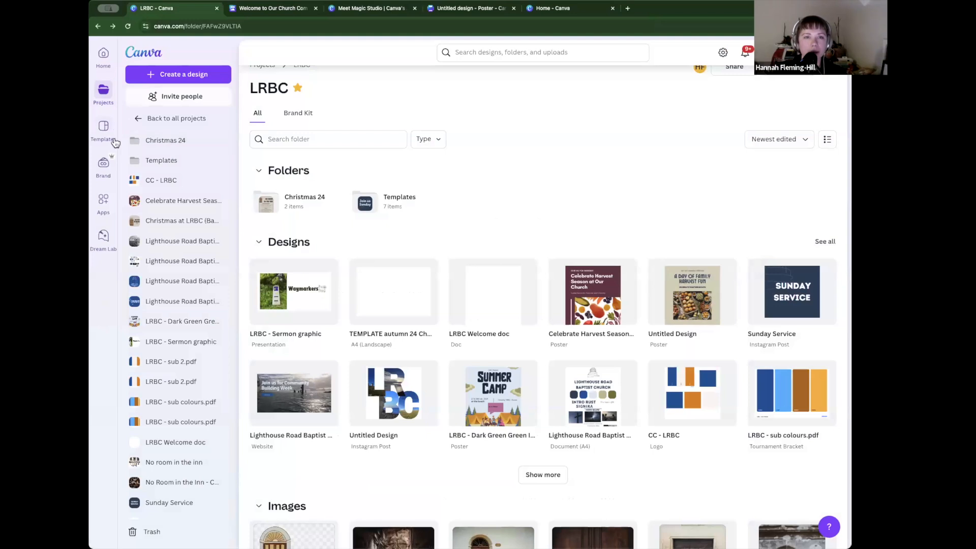
pyautogui.click(102, 167)
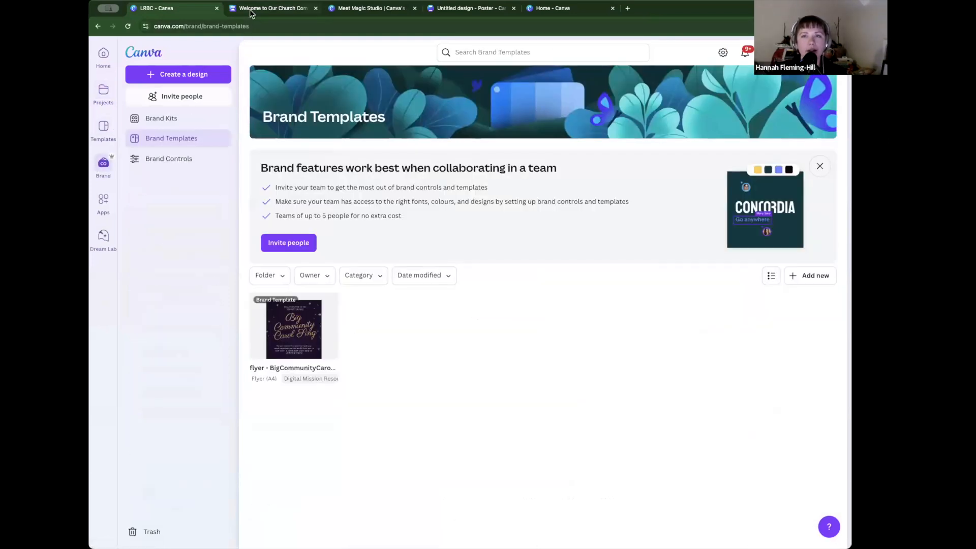
pyautogui.click(251, 11)
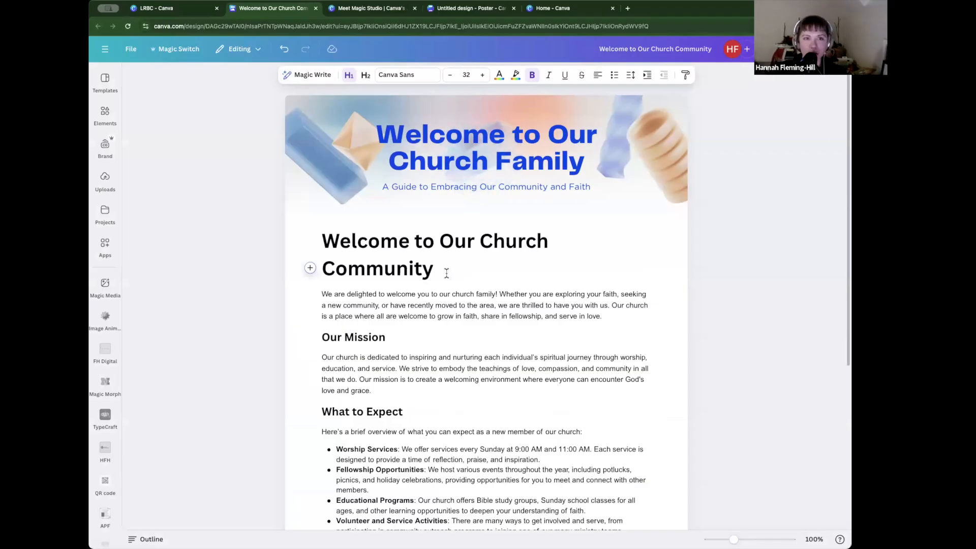
# Step: Search the fonts for calligraphy and apply Lucida Calligraphy to the "Welcome to Our Church Community" heading
pyautogui.tripleClick(445, 272)
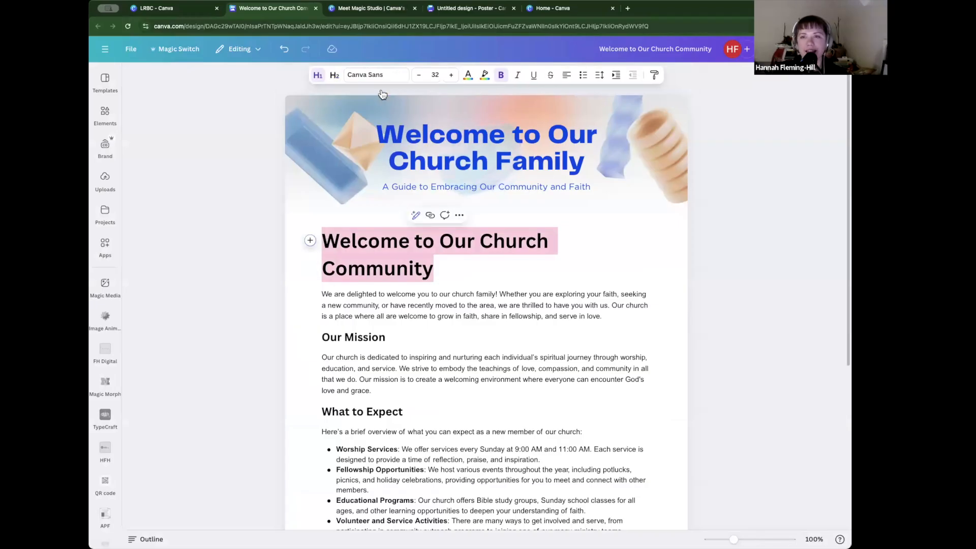
pyautogui.click(376, 75)
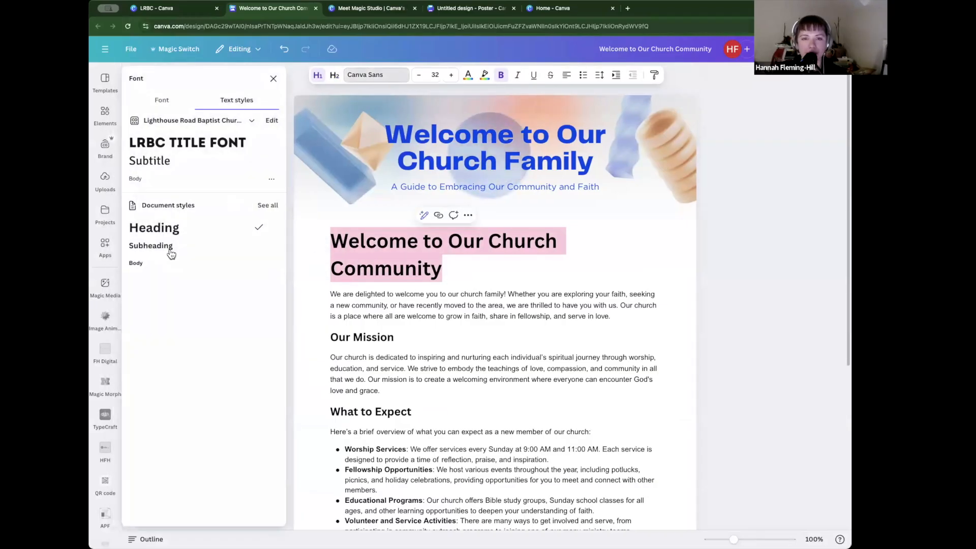
pyautogui.click(170, 109)
pyautogui.scroll(-5, 254, 300)
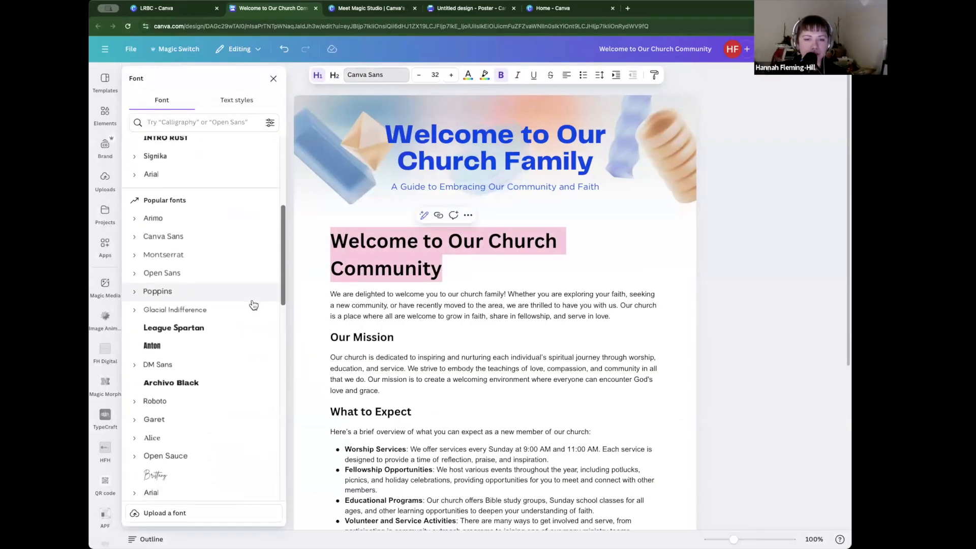
pyautogui.scroll(-10, 254, 305)
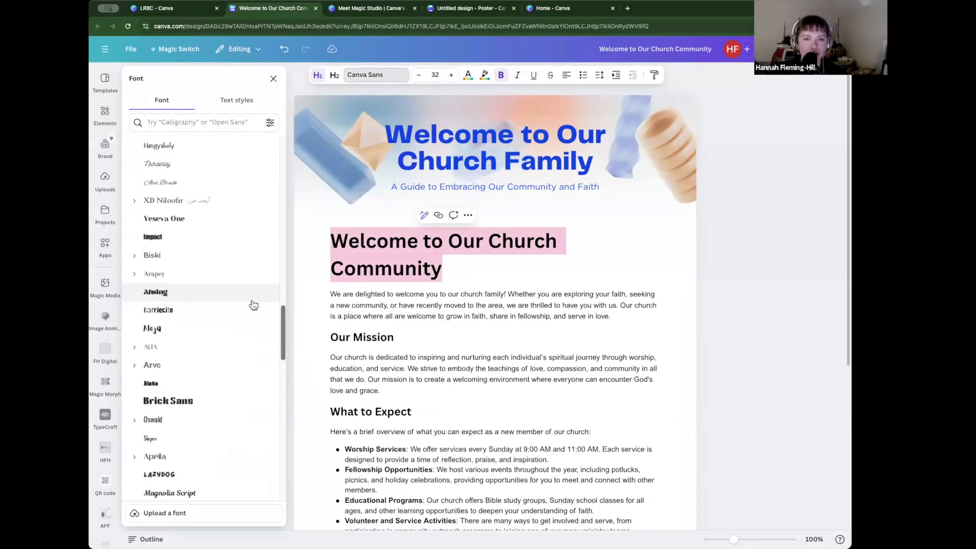
pyautogui.scroll(3, 254, 305)
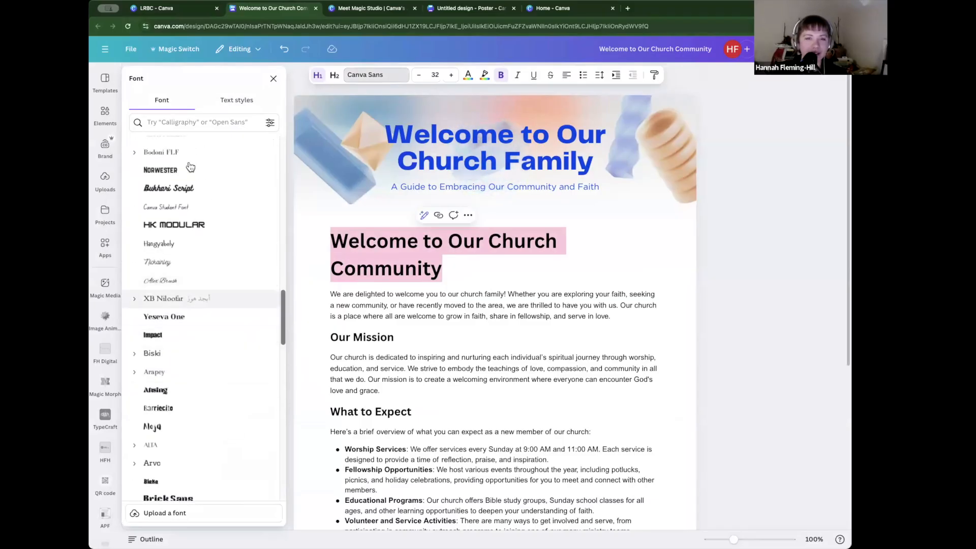
pyautogui.click(186, 123)
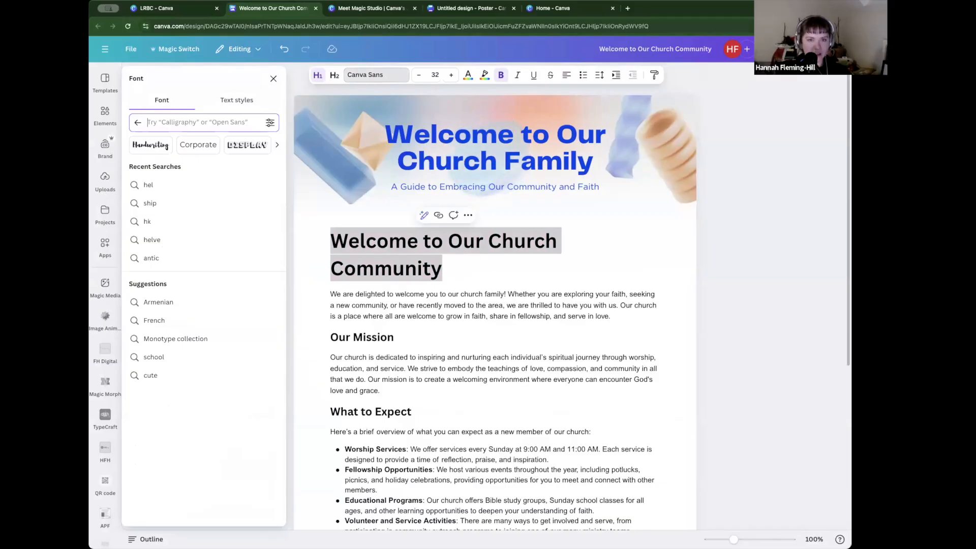
pyautogui.write('ca')
pyautogui.click(169, 166)
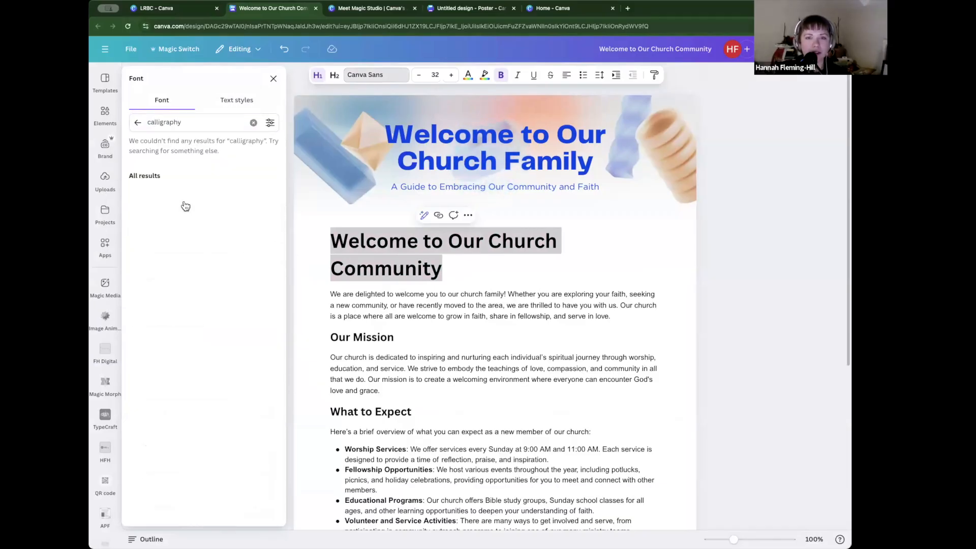
pyautogui.click(190, 173)
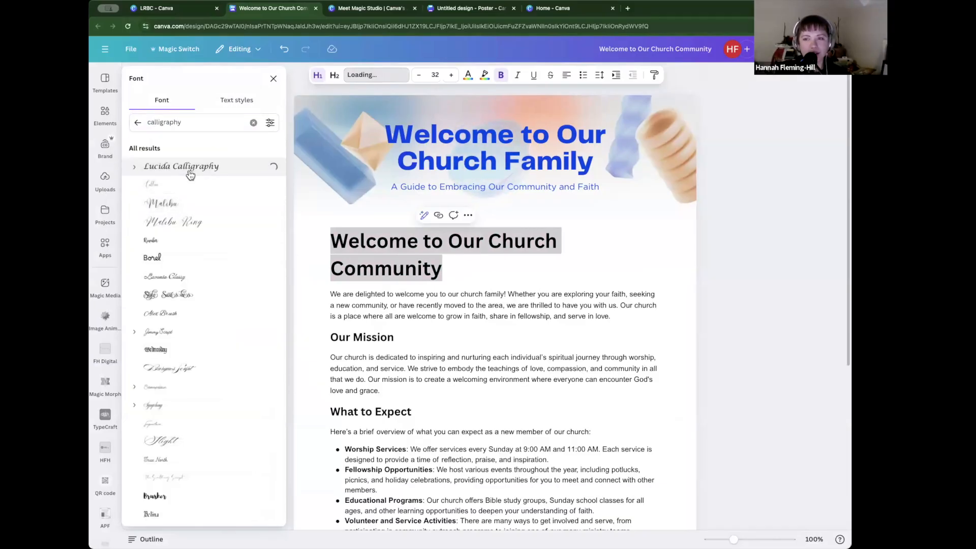
pyautogui.click(526, 280)
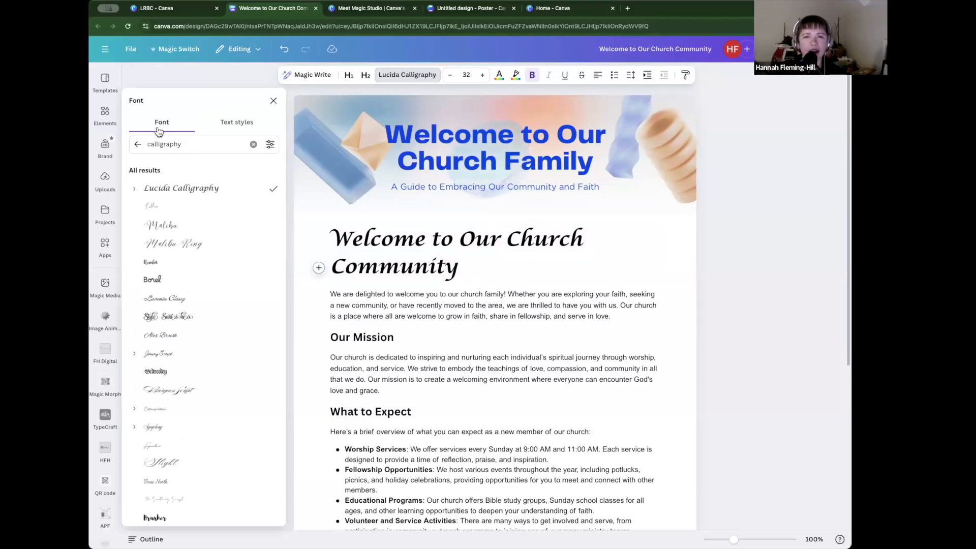
# Step: Apply the Lighthouse Road Baptist Church brand's LRBC Title Font text style to the "Welcome to Our Church Community" heading
pyautogui.click(138, 145)
pyautogui.scroll(2, 219, 216)
pyautogui.click(237, 122)
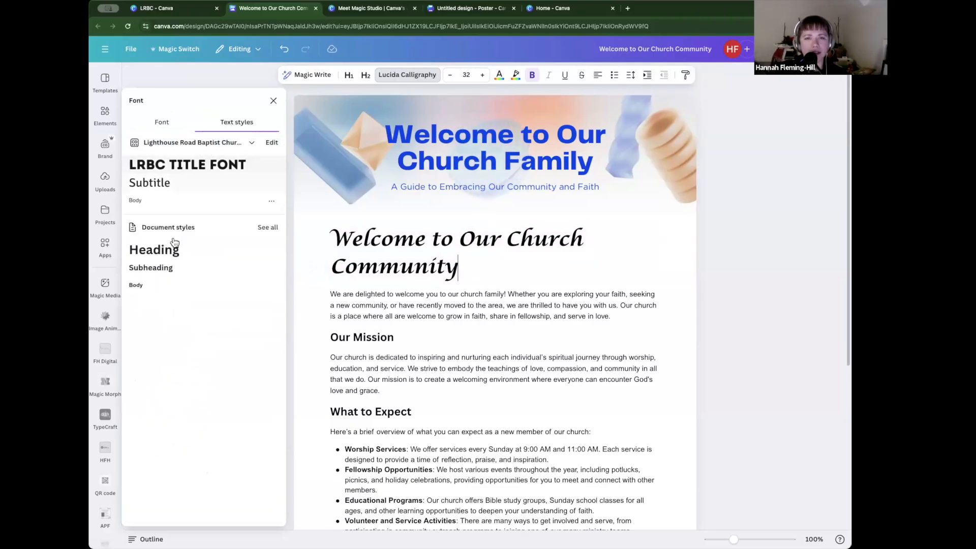
pyautogui.click(176, 166)
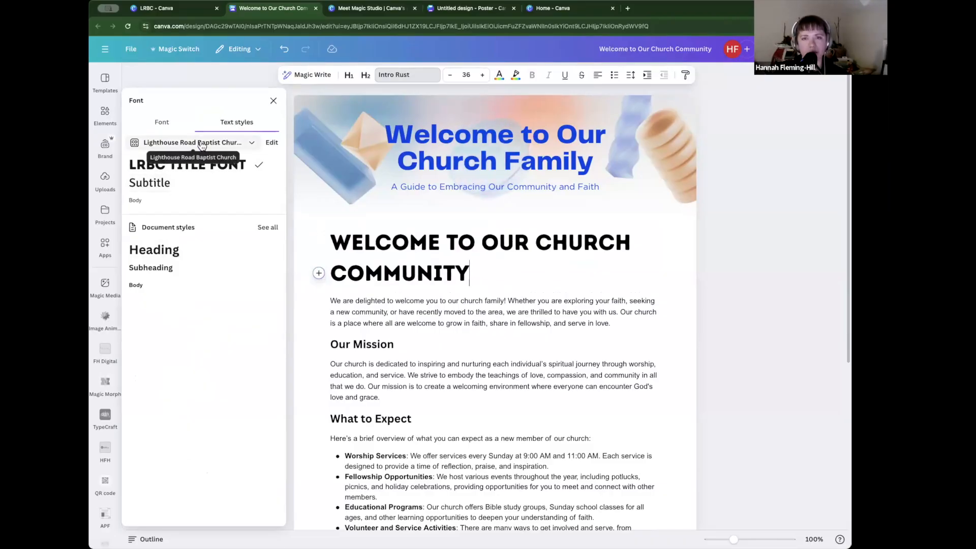
# Step: View the Brand Kits page and return to the welcome document with its font options closed
pyautogui.click(175, 8)
pyautogui.click(165, 118)
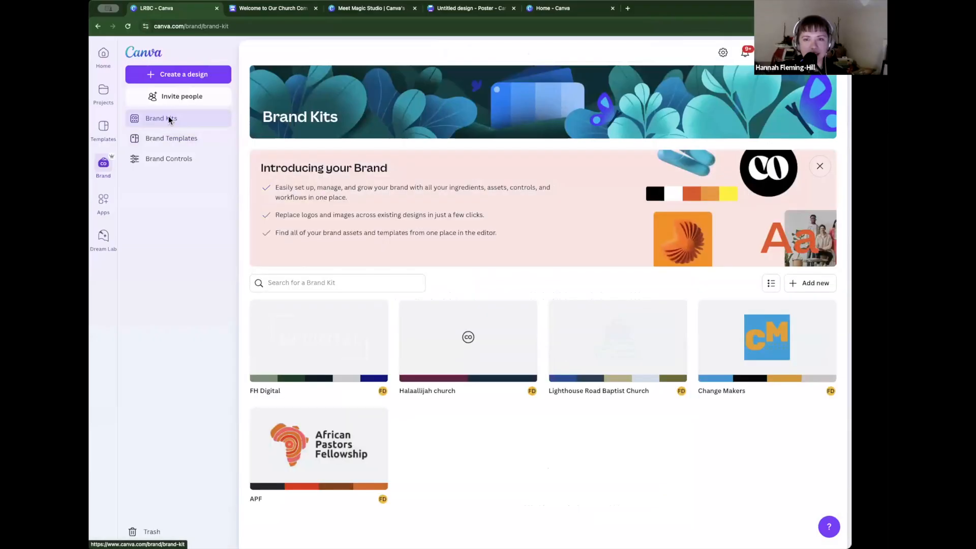
pyautogui.click(819, 283)
pyautogui.click(502, 336)
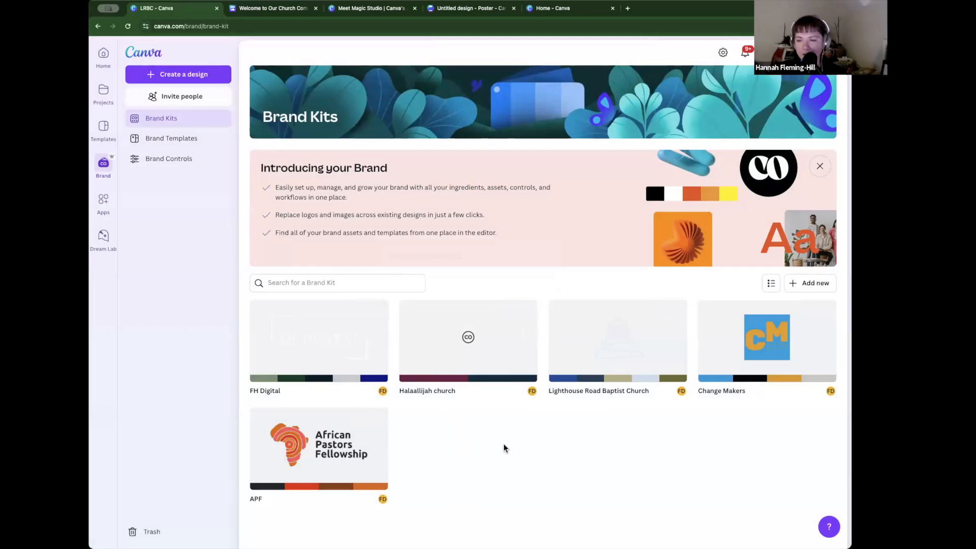
pyautogui.click(251, 9)
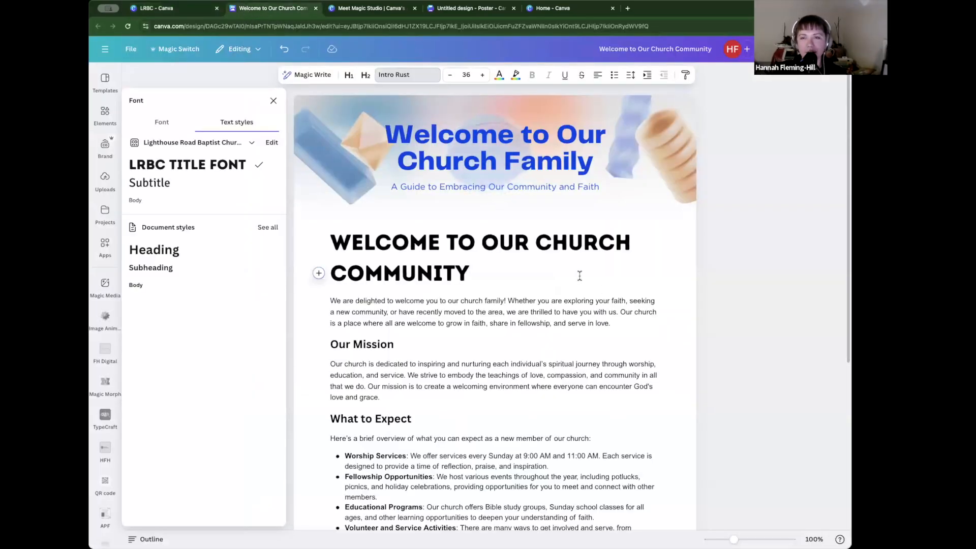
pyautogui.click(273, 100)
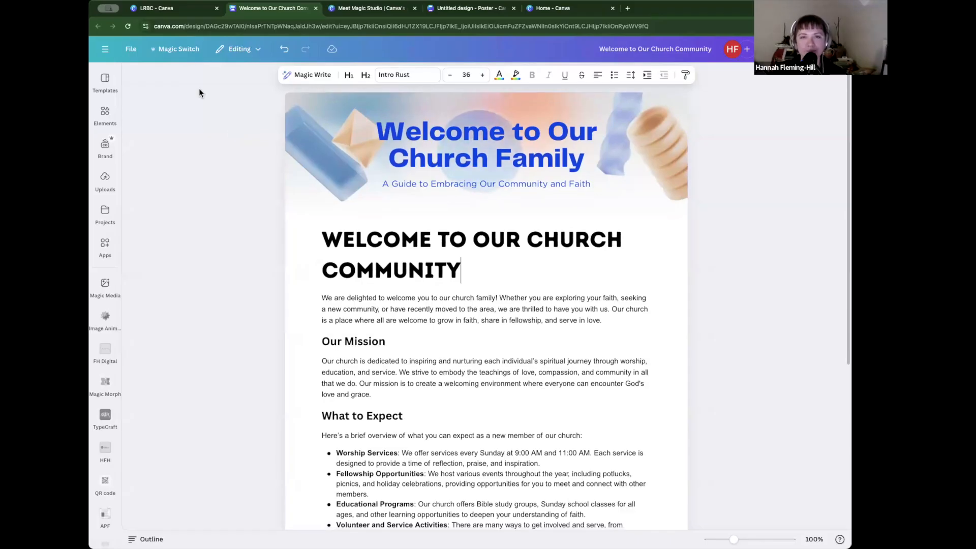
# Step: Look through the welcome document's Magic Switch and file options, and close them
pyautogui.click(188, 50)
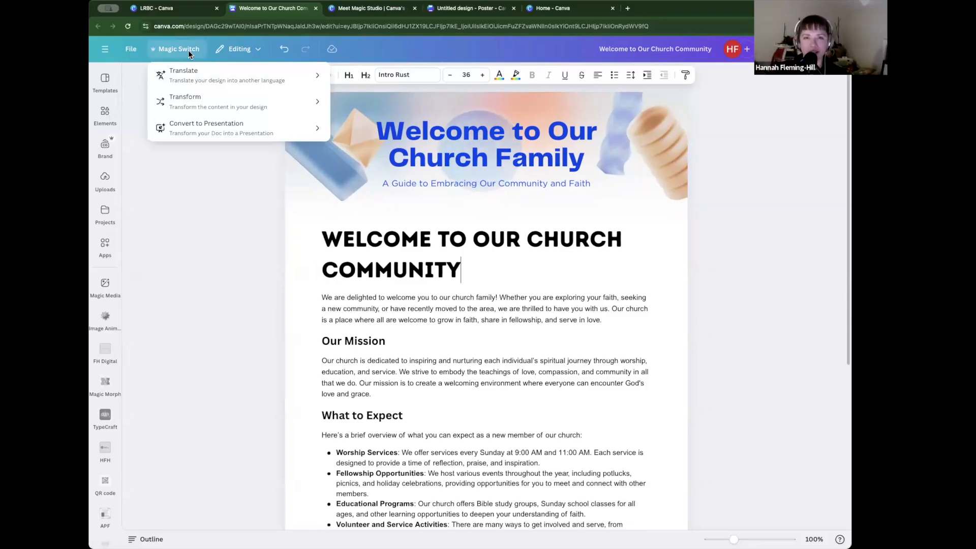
pyautogui.click(136, 46)
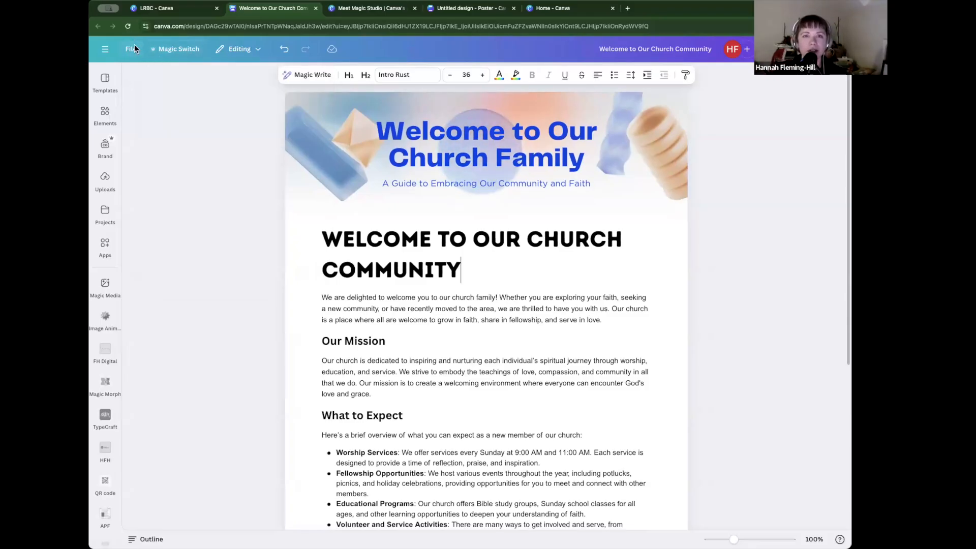
pyautogui.click(134, 44)
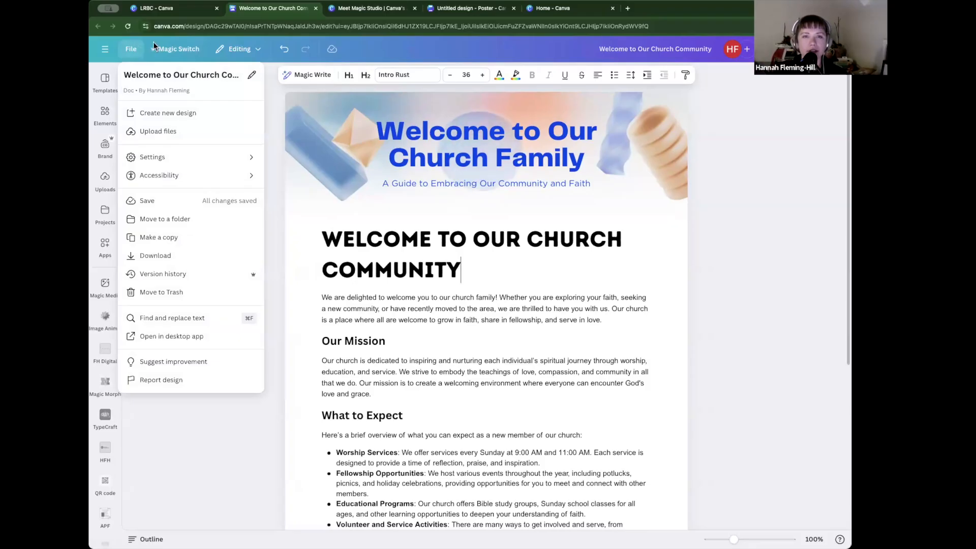
pyautogui.click(166, 49)
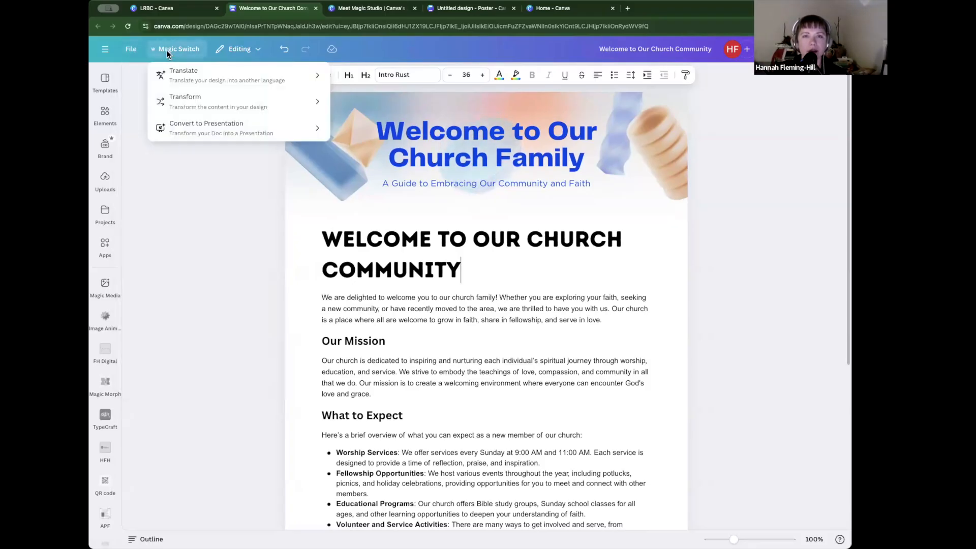
pyautogui.click(212, 104)
pyautogui.click(157, 76)
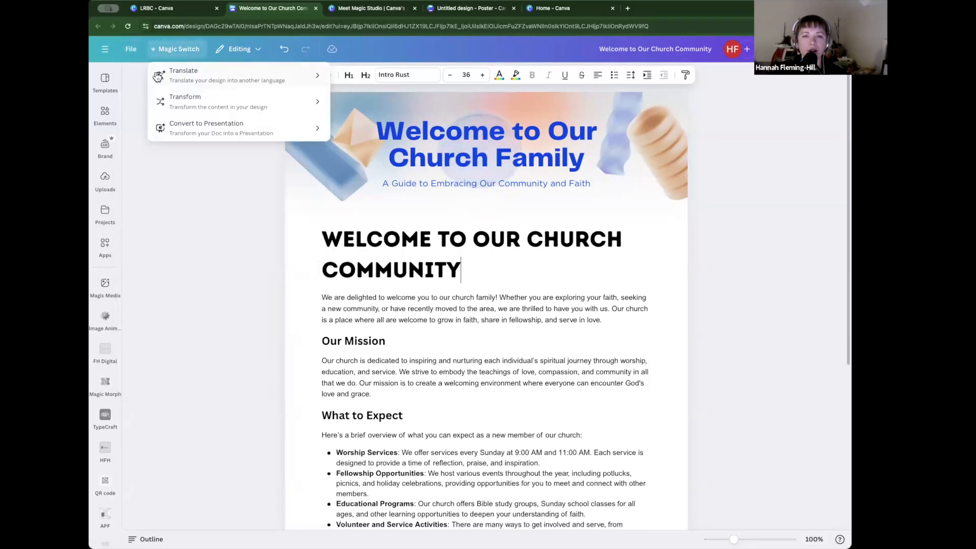
pyautogui.click(243, 219)
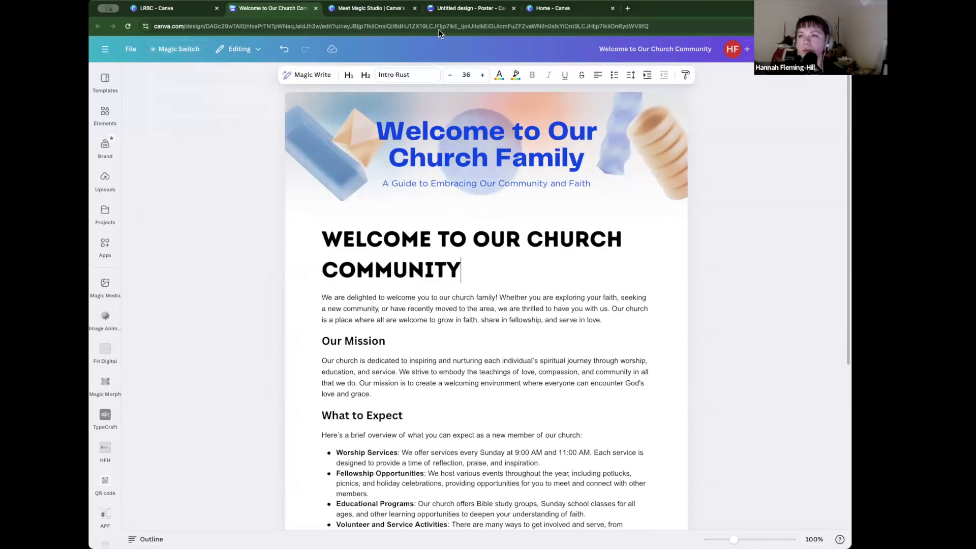
# Step: View the Resize options of the untitled poster design and return to the welcome document
pyautogui.click(458, 8)
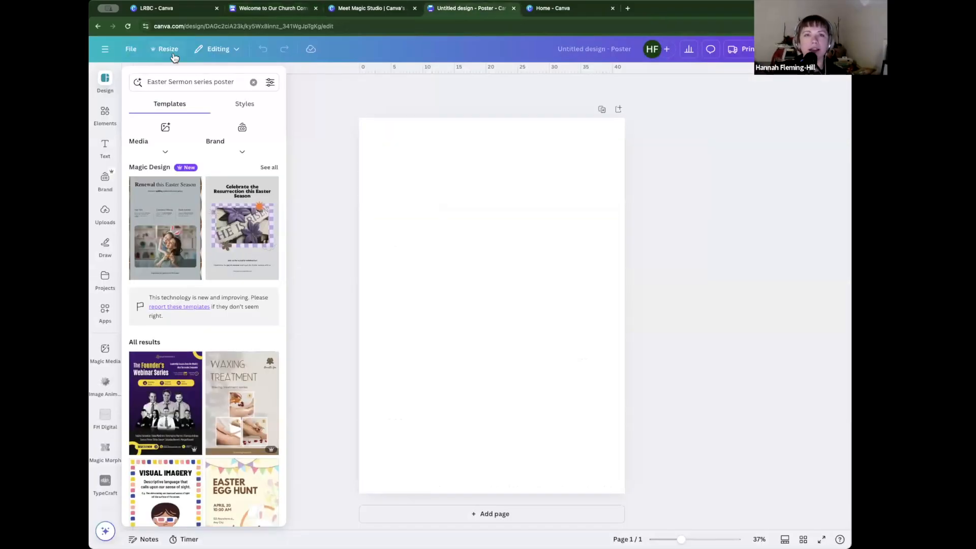
pyautogui.click(303, 107)
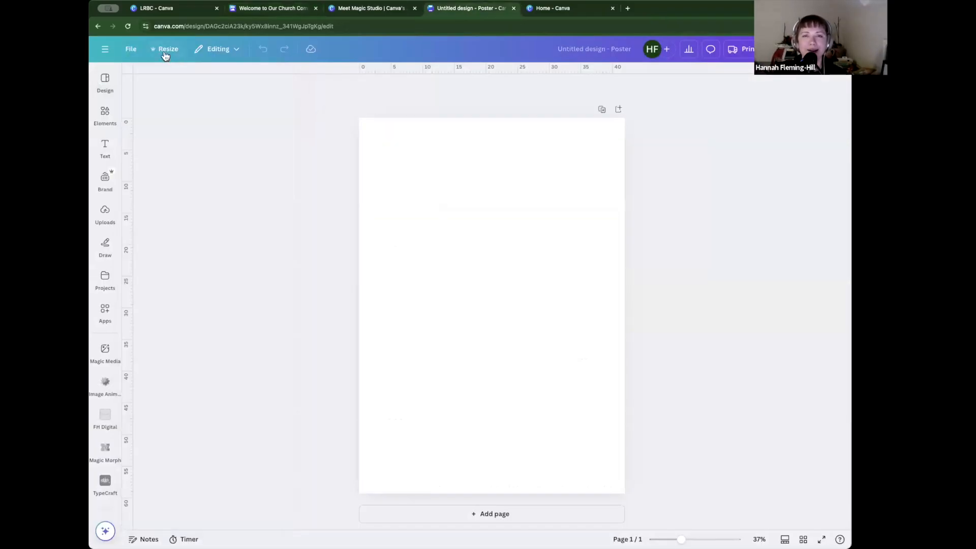
pyautogui.click(164, 53)
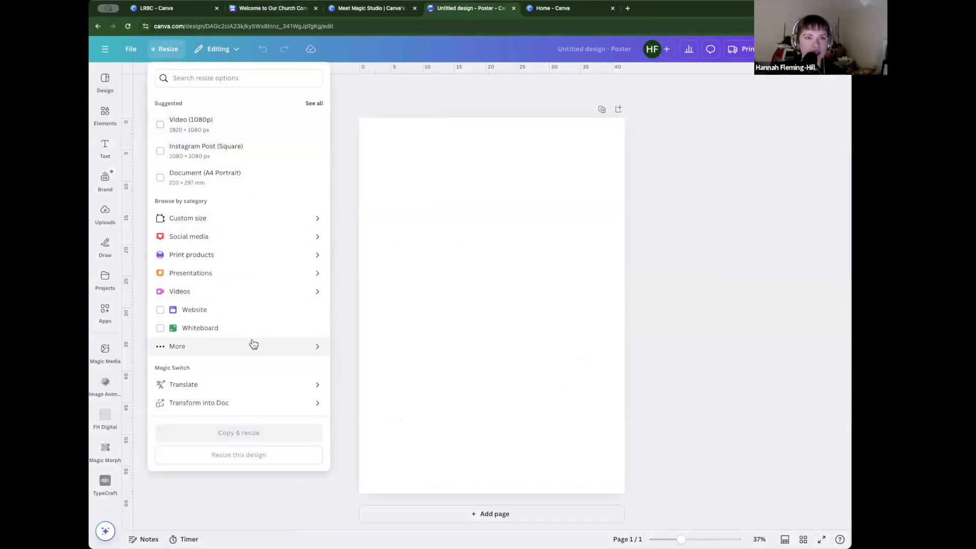
pyautogui.click(272, 8)
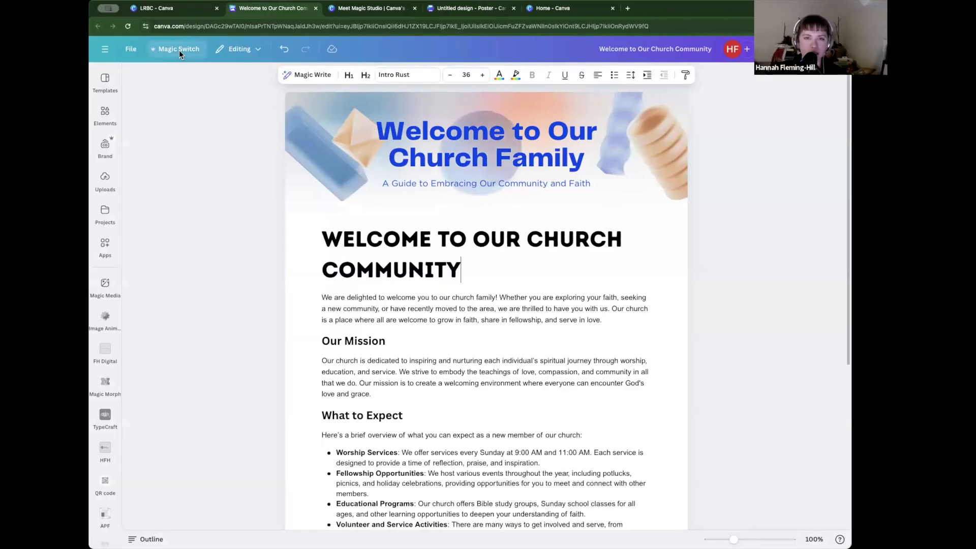
# Step: Translate the welcome document into German with Magic Switch
pyautogui.click(178, 50)
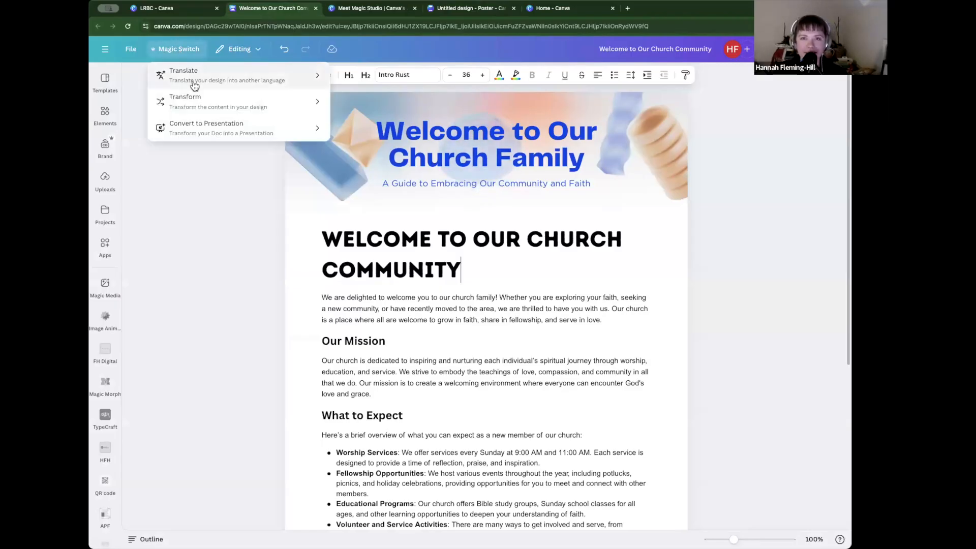
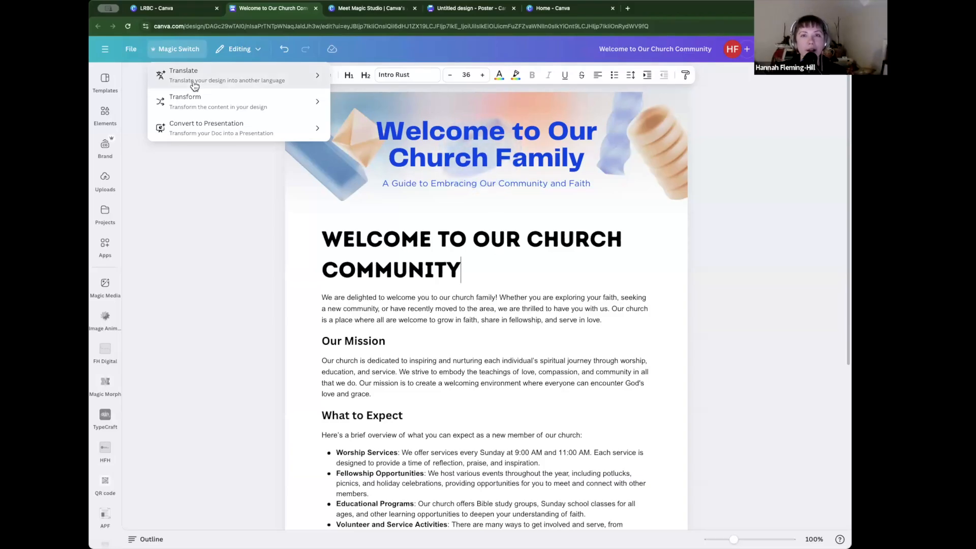
pyautogui.click(194, 84)
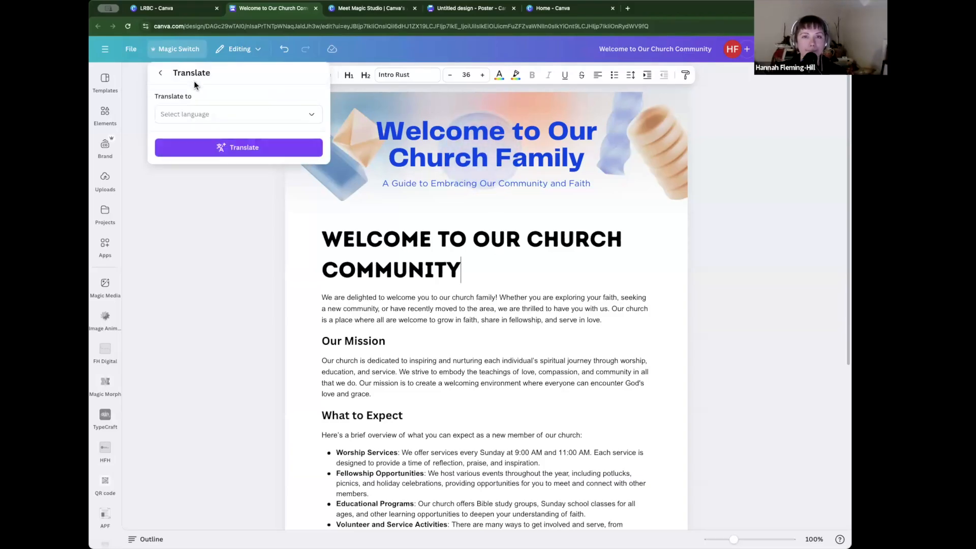
pyautogui.click(209, 113)
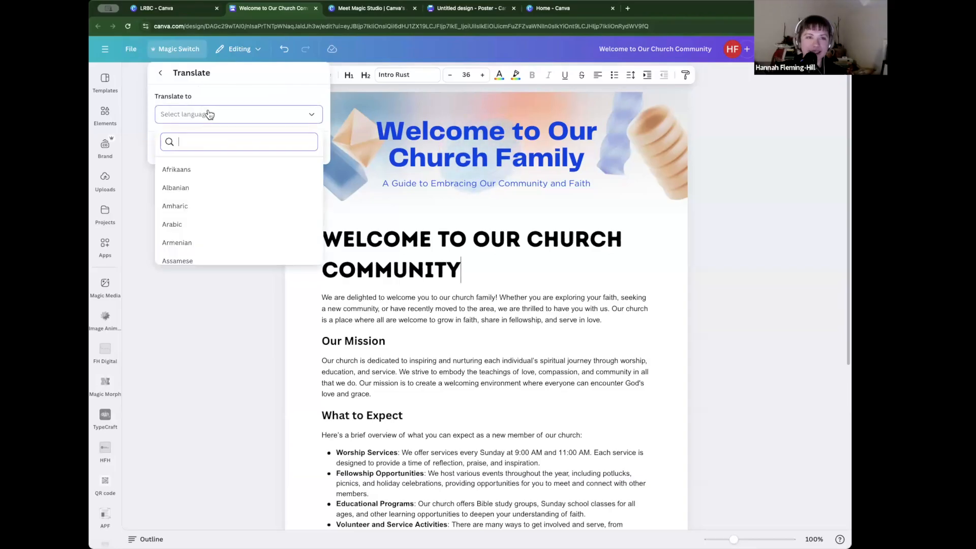
pyautogui.write('german')
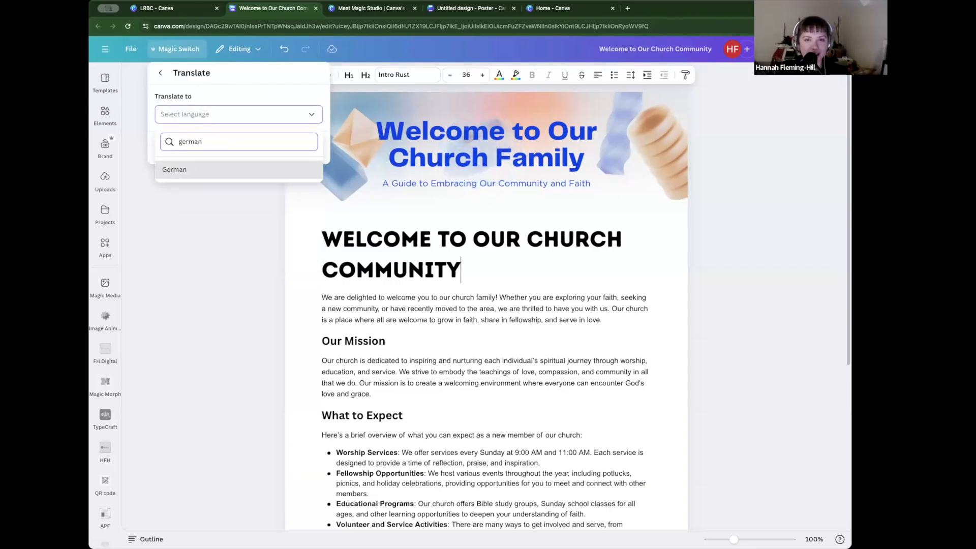
pyautogui.click(204, 169)
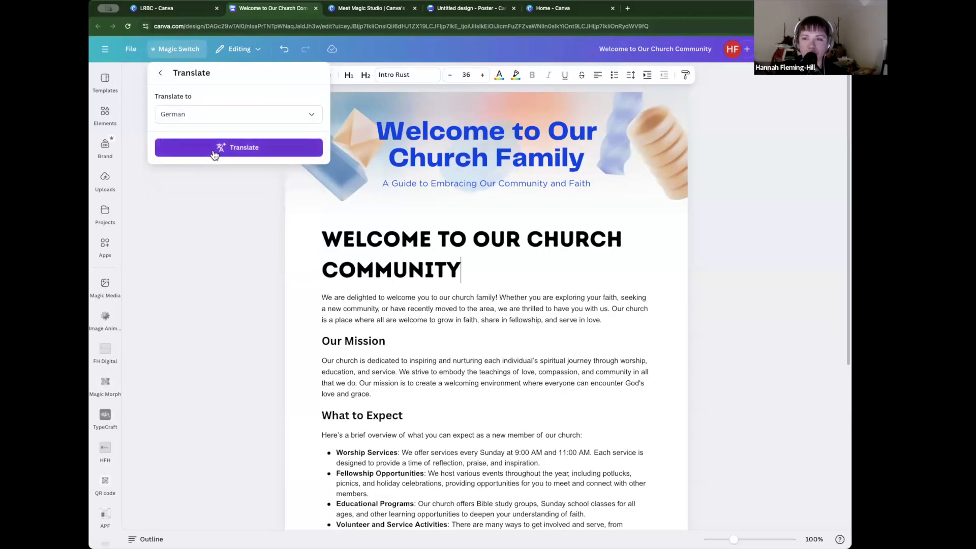
pyautogui.click(214, 153)
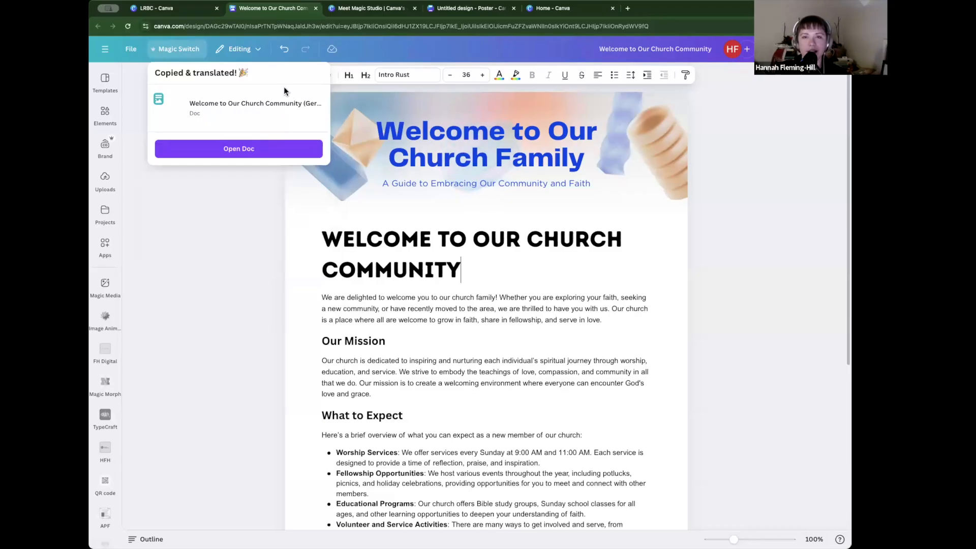
# Step: Open the German copy of the welcome document and look at its header banner in the banner editor before closing that editor
pyautogui.click(263, 153)
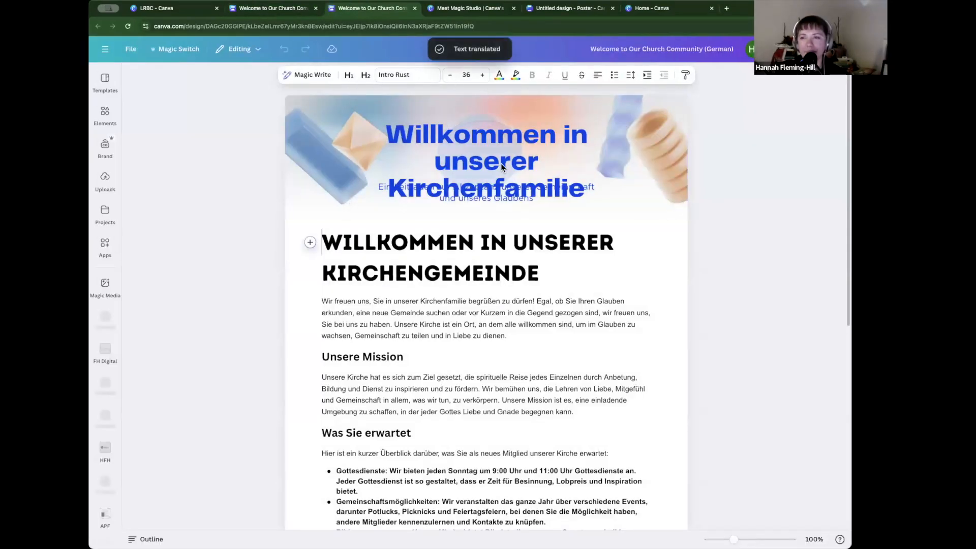
pyautogui.click(501, 163)
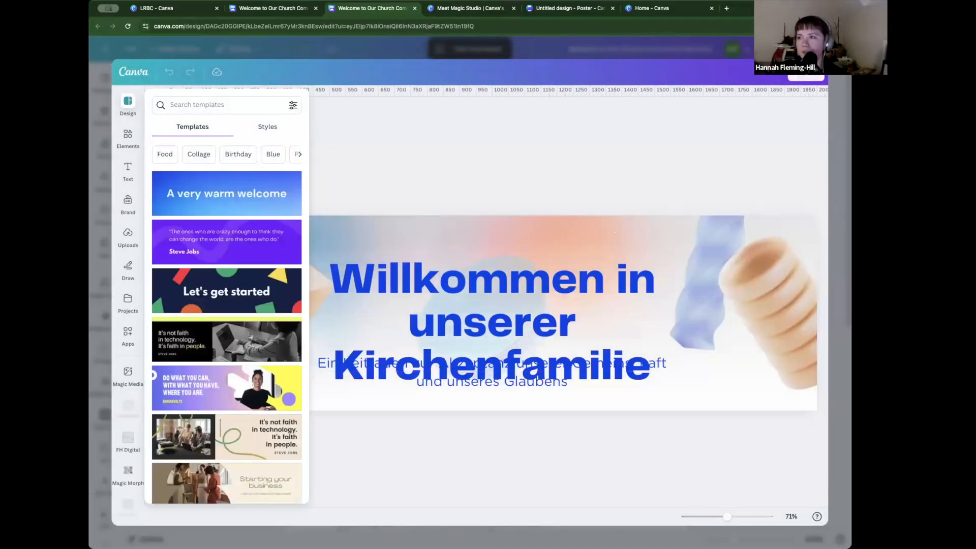
pyautogui.press('Escape')
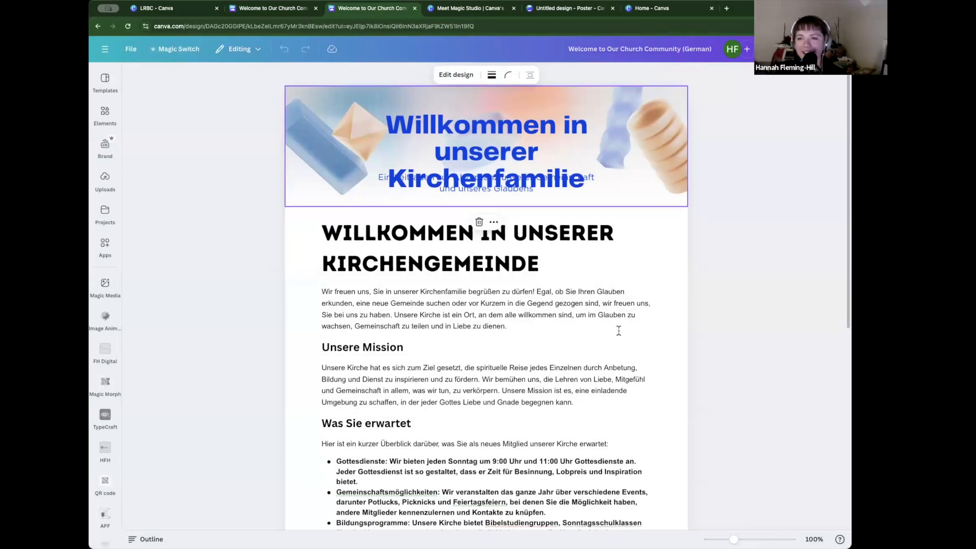
# Step: Read through the German copy of the welcome document down to its closing section and return to its banner
pyautogui.scroll(-5, 292, 328)
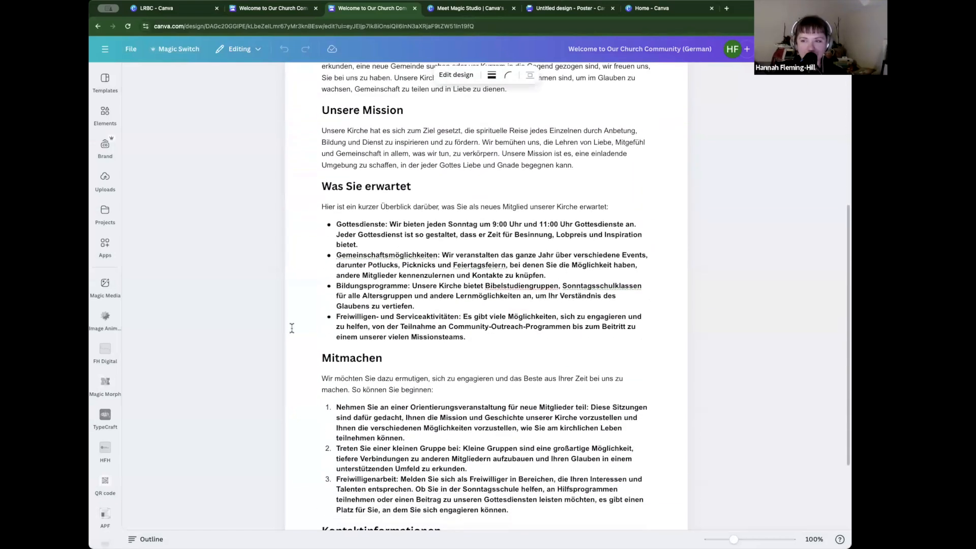
pyautogui.scroll(-5, 292, 328)
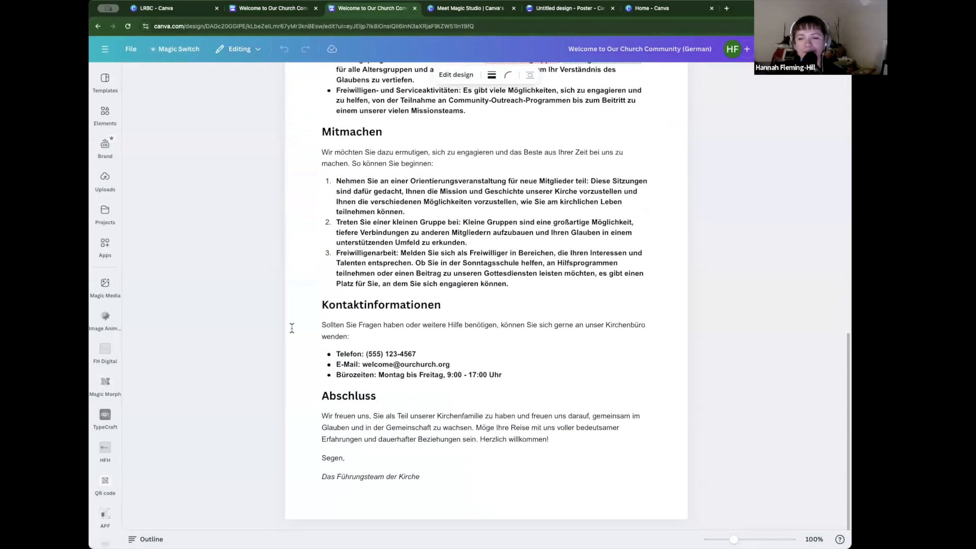
pyautogui.scroll(15, 292, 328)
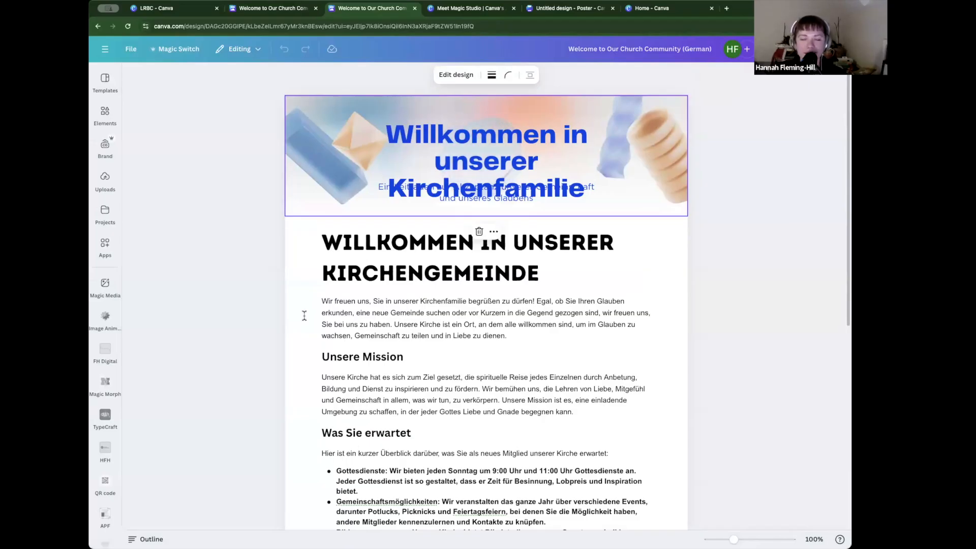
# Step: Look through the suggested formats for transforming the German document with Magic Switch
pyautogui.click(181, 48)
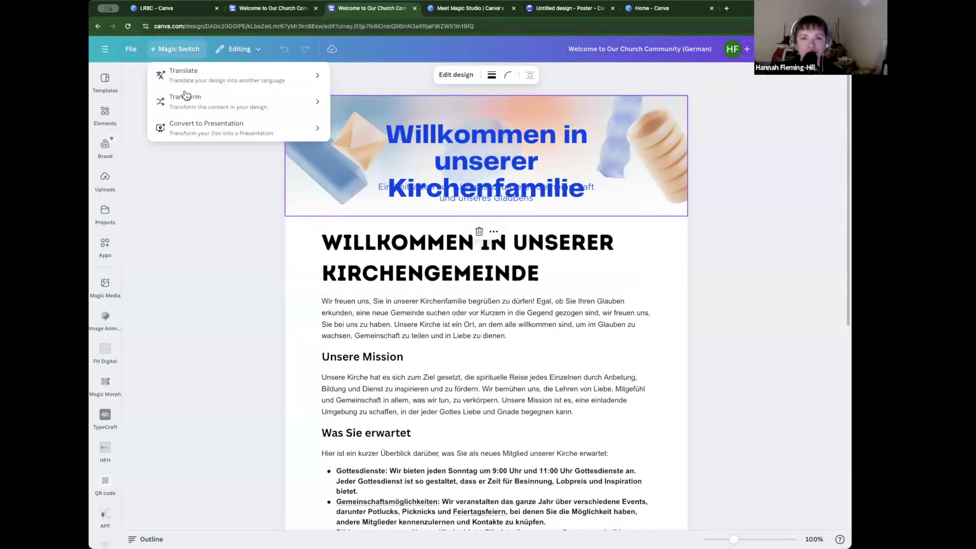
pyautogui.click(216, 104)
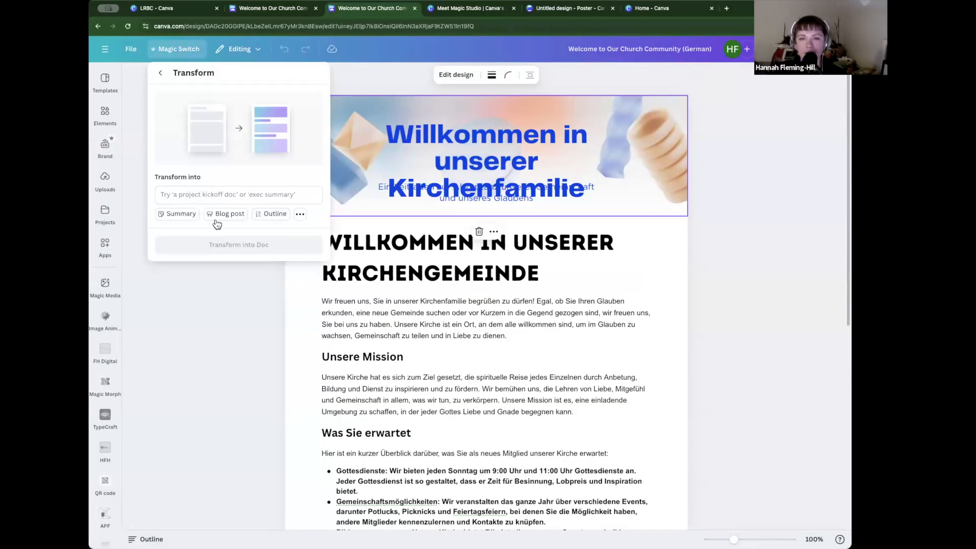
pyautogui.click(300, 214)
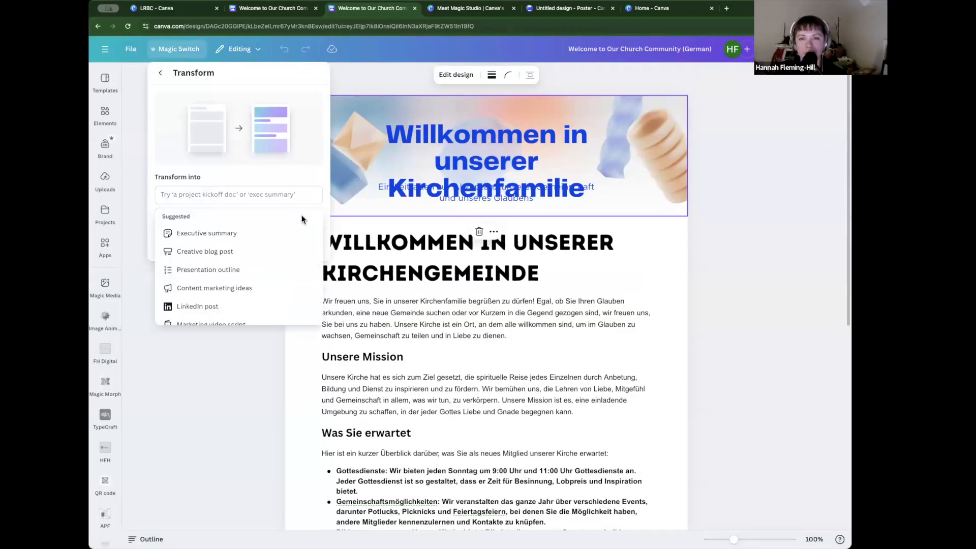
pyautogui.scroll(-2, 263, 248)
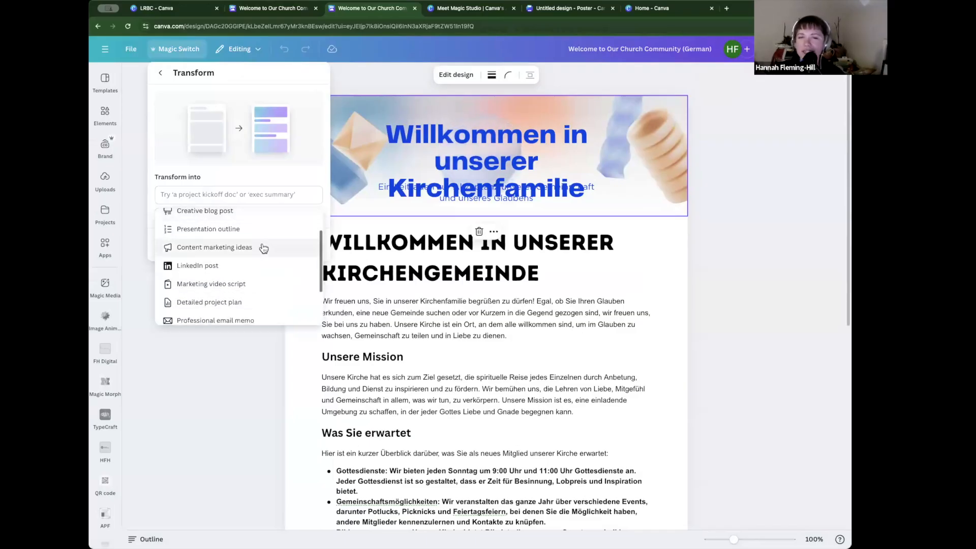
pyautogui.scroll(-3, 263, 248)
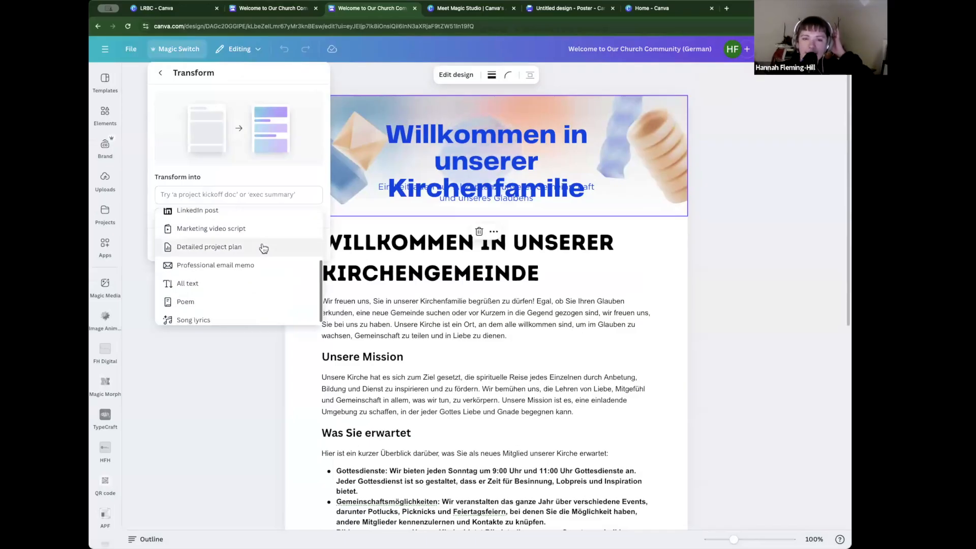
pyautogui.click(233, 194)
pyautogui.write('website')
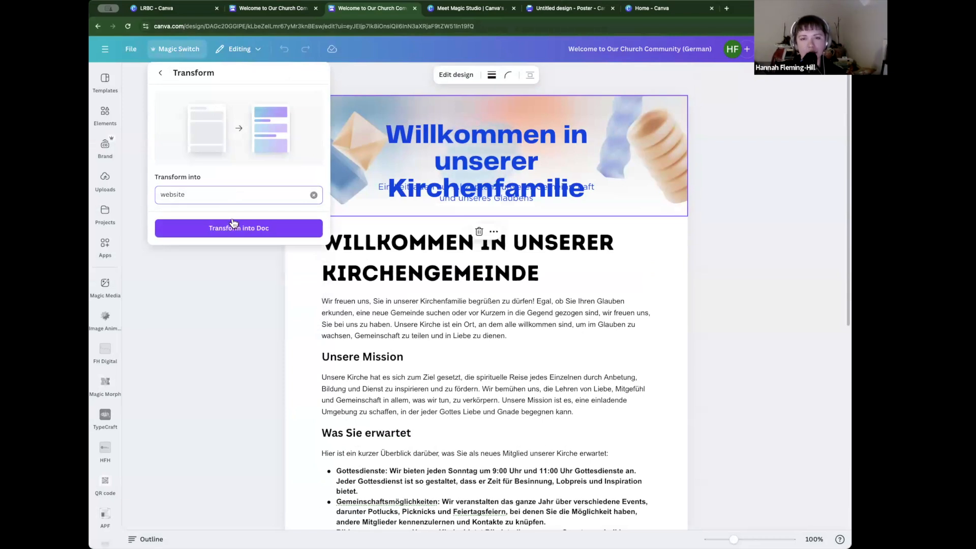
pyautogui.click(313, 195)
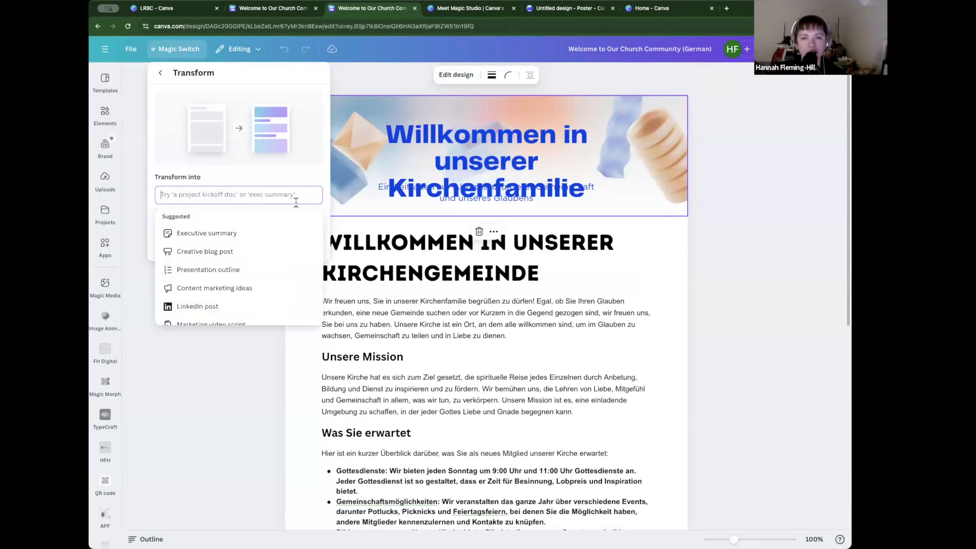
# Step: Try to transform the German document into a creative blog post with Magic Switch
pyautogui.click(255, 250)
pyautogui.click(254, 231)
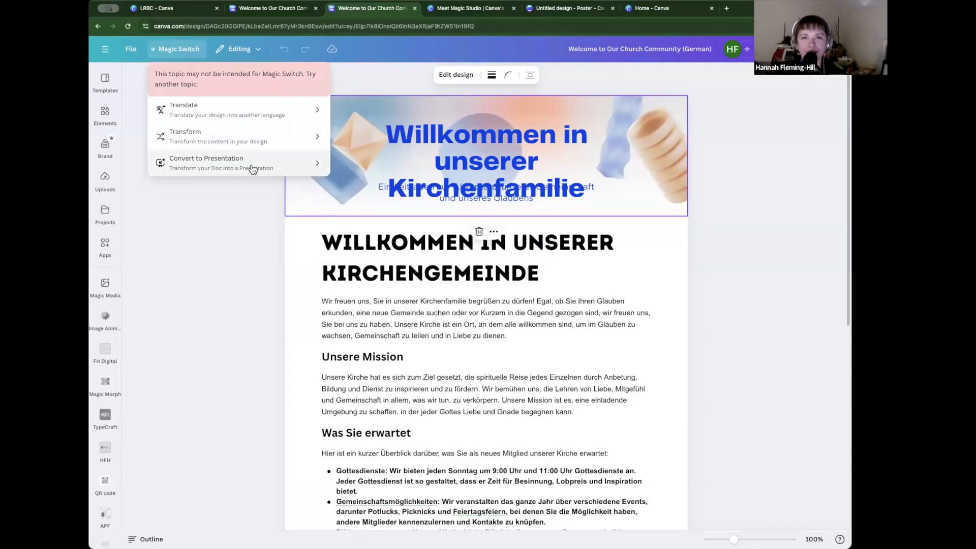
pyautogui.click(259, 116)
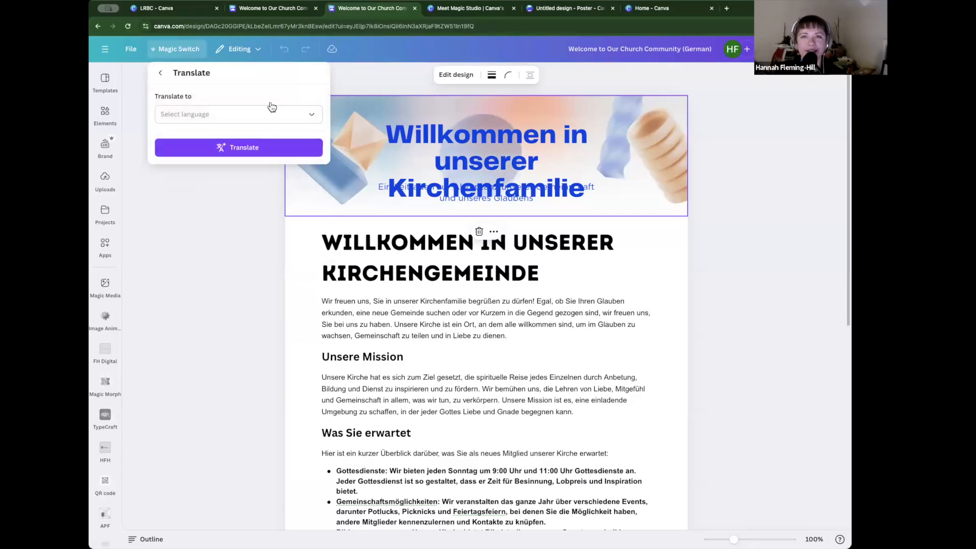
# Step: View the Convert to Presentation introduction for the English welcome document and close it
pyautogui.click(263, 11)
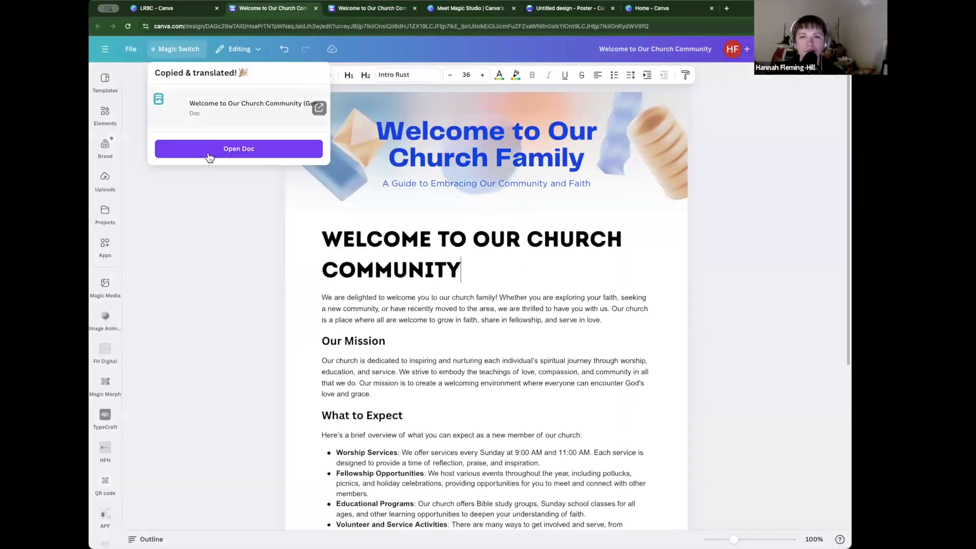
pyautogui.click(182, 57)
pyautogui.click(183, 56)
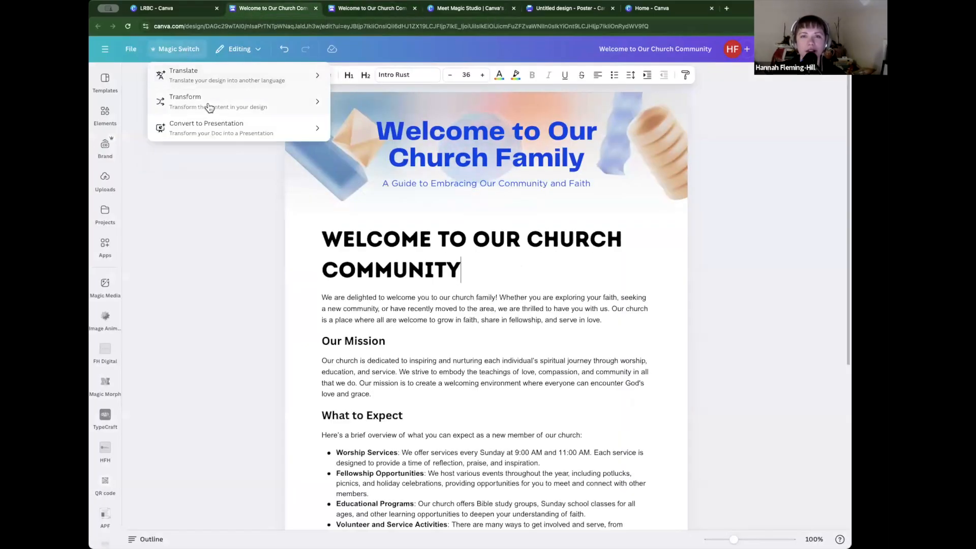
pyautogui.click(216, 132)
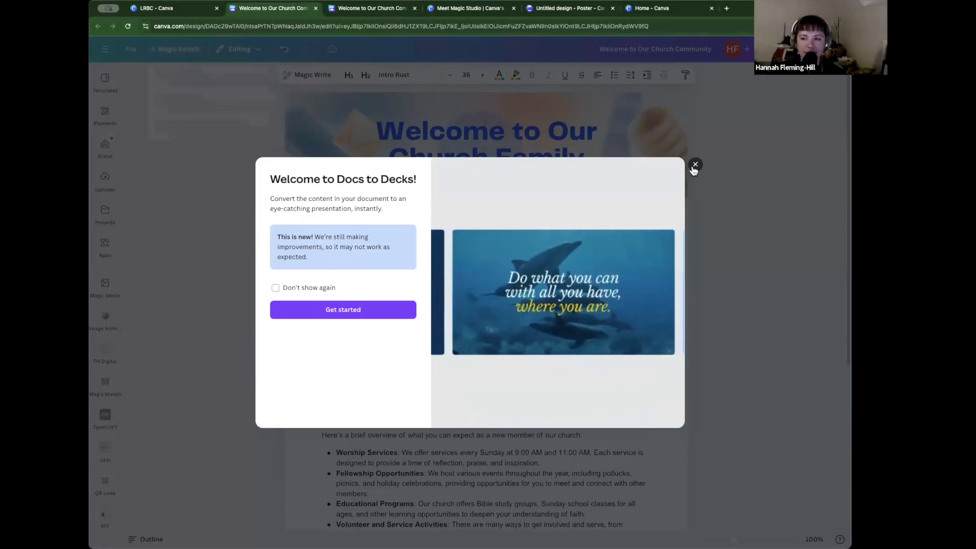
pyautogui.click(695, 165)
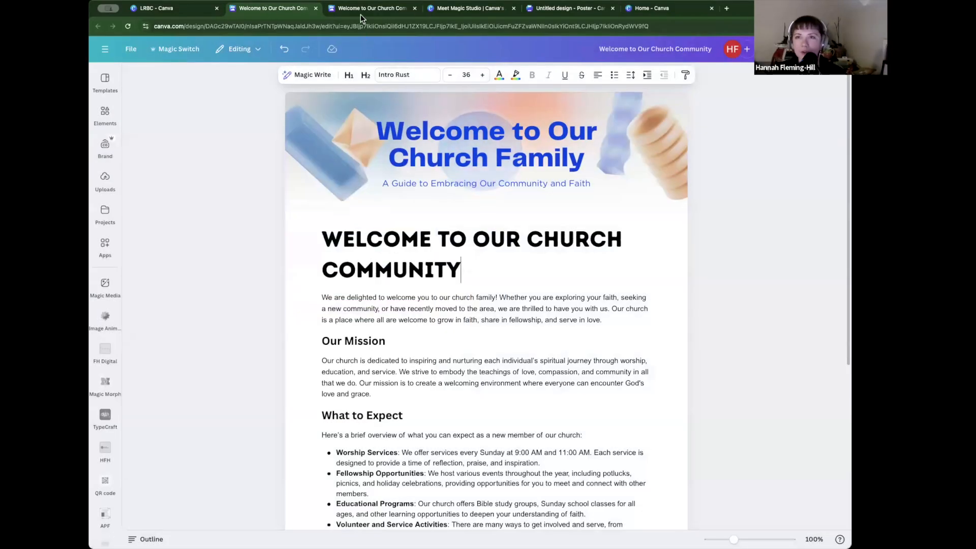
# Step: Close the German and English welcome documents and look at the Magic Design section of the Magic Studio page
pyautogui.click(379, 12)
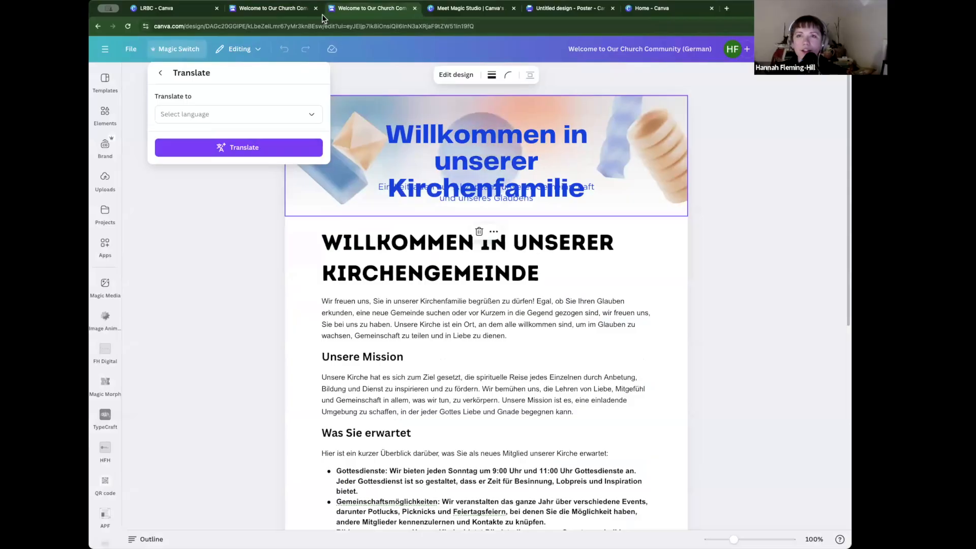
pyautogui.press('super+w')
pyautogui.click(315, 9)
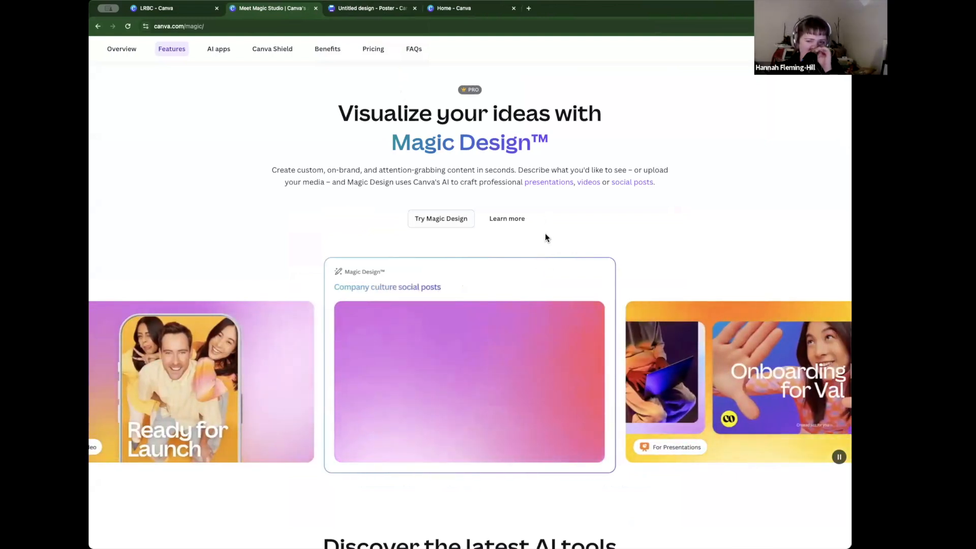
pyautogui.scroll(-2, 549, 235)
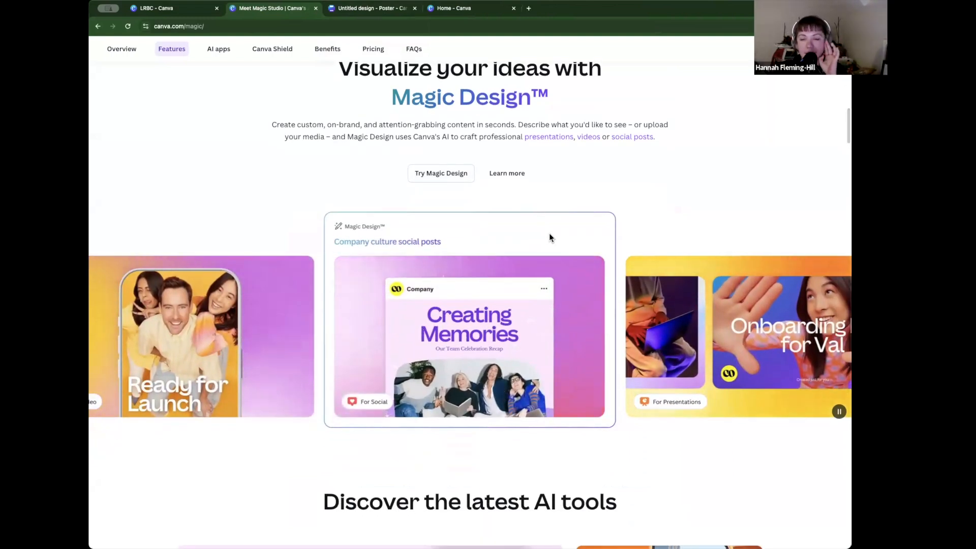
# Step: Rename the untitled poster design as Easter Sermon Promo
pyautogui.click(373, 11)
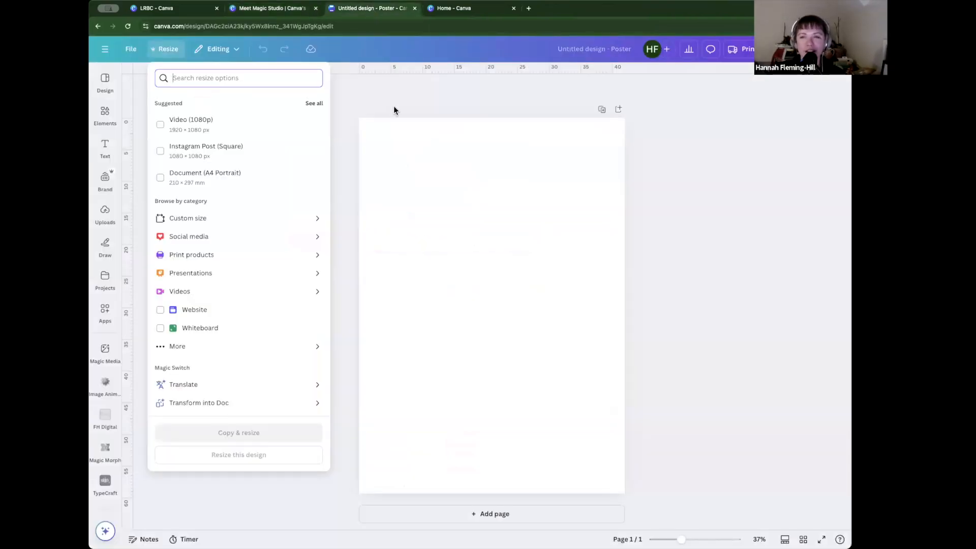
pyautogui.click(394, 106)
pyautogui.click(571, 44)
pyautogui.write('Easter')
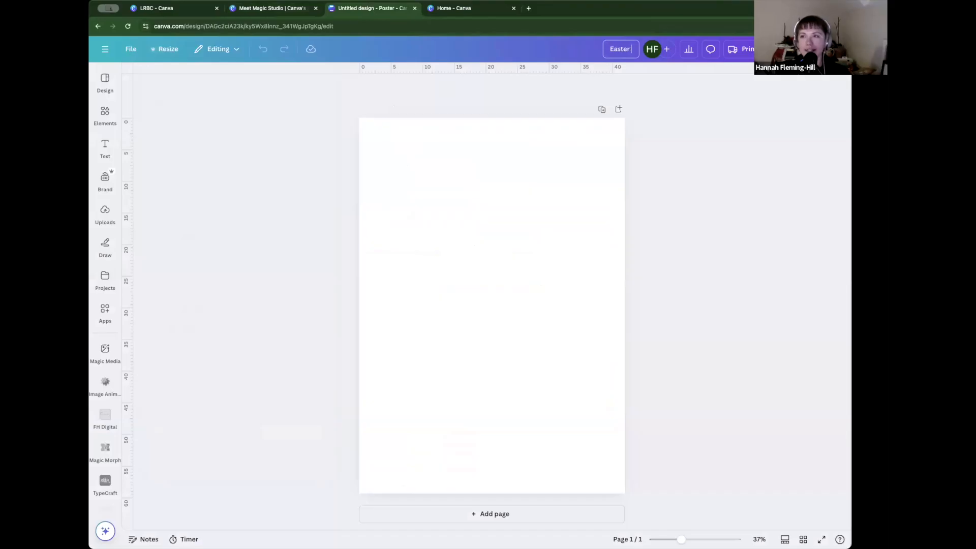
pyautogui.write(' S')
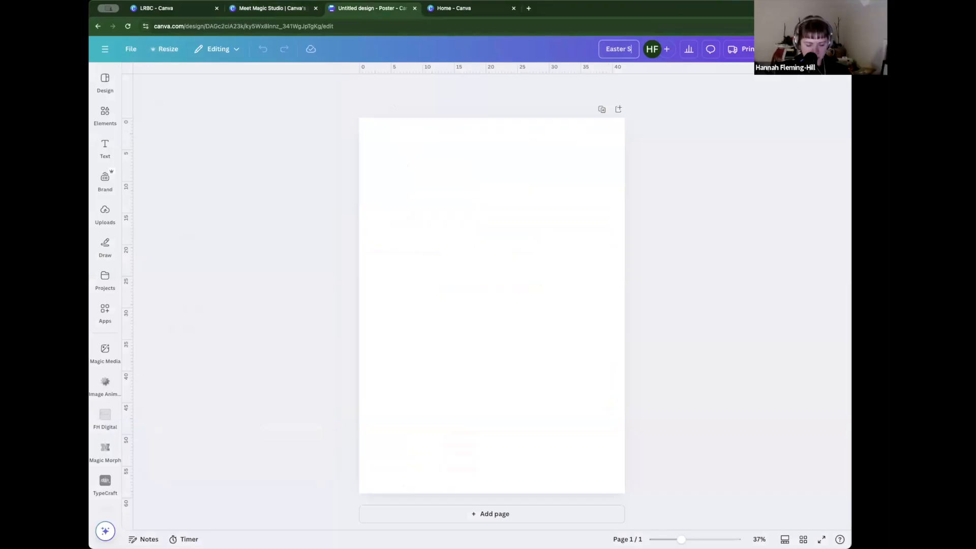
pyautogui.write('ermon Promo')
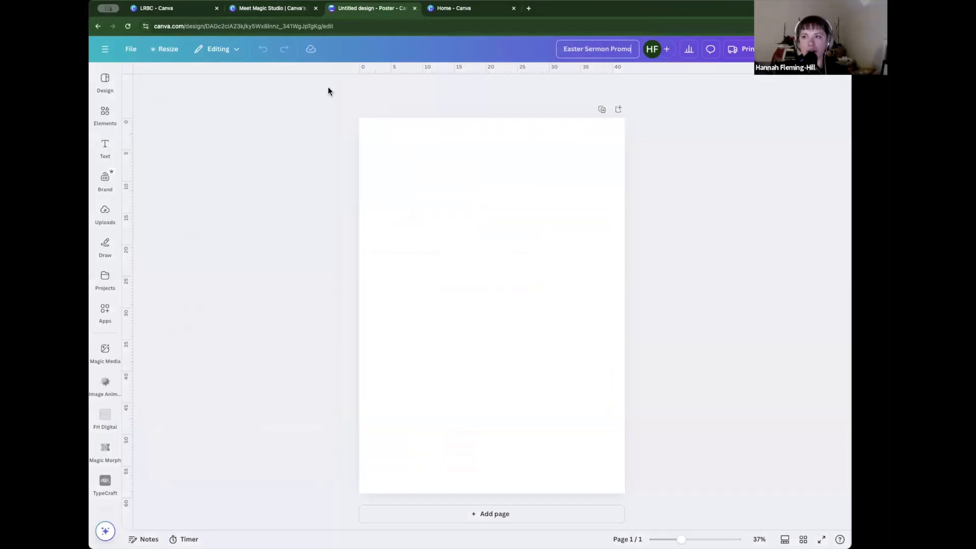
pyautogui.click(471, 101)
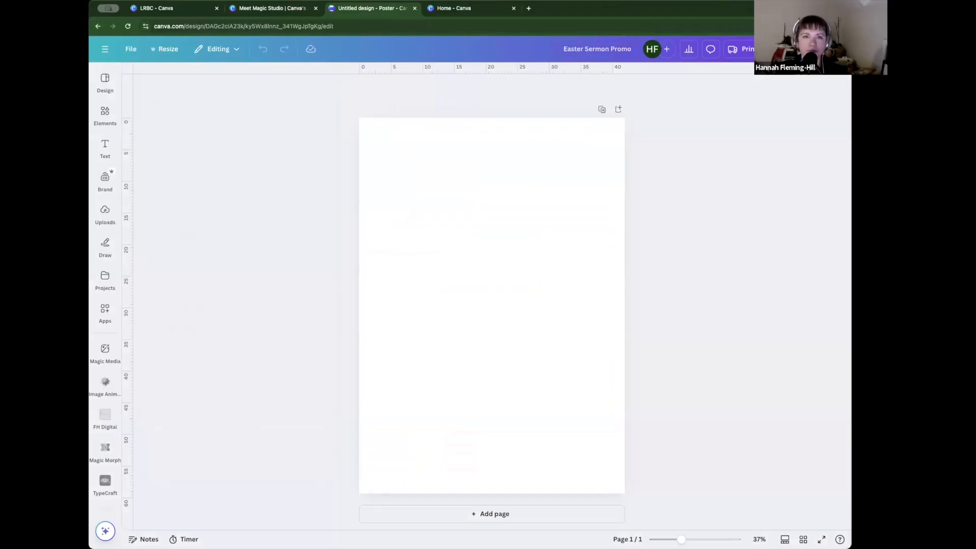
# Step: Open the poster's design templates, view the Magic Studio page's introduction, and return to the poster
pyautogui.click(112, 120)
pyautogui.click(105, 81)
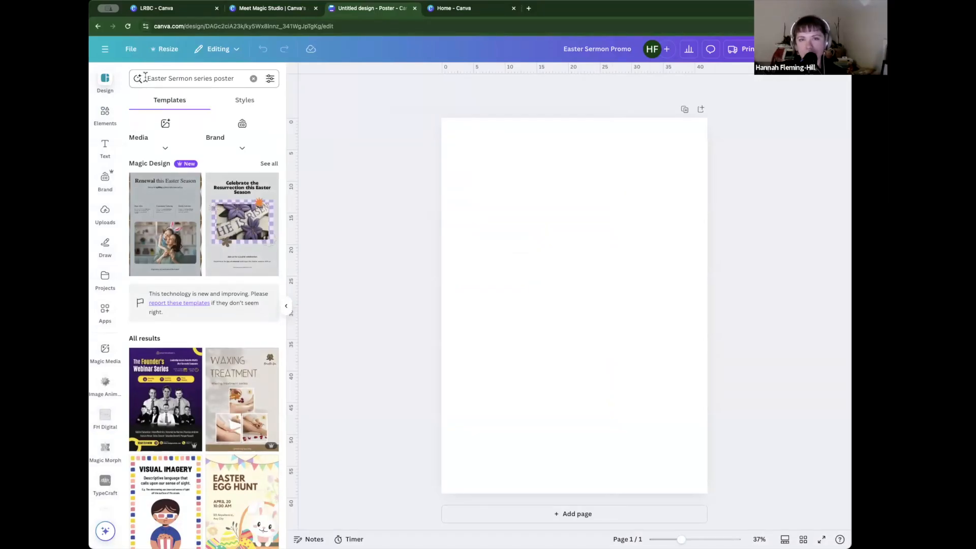
pyautogui.click(265, 9)
pyautogui.scroll(4, 315, 99)
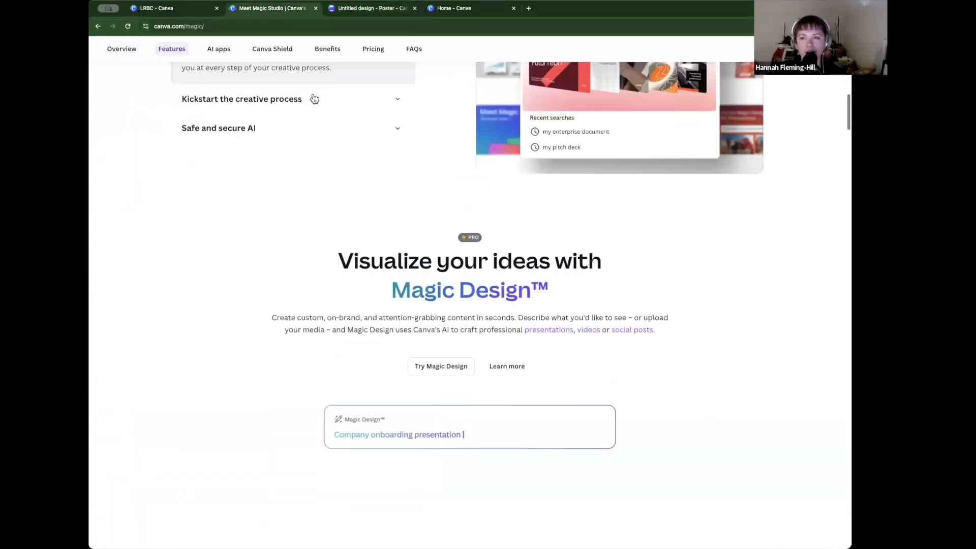
pyautogui.scroll(10, 315, 99)
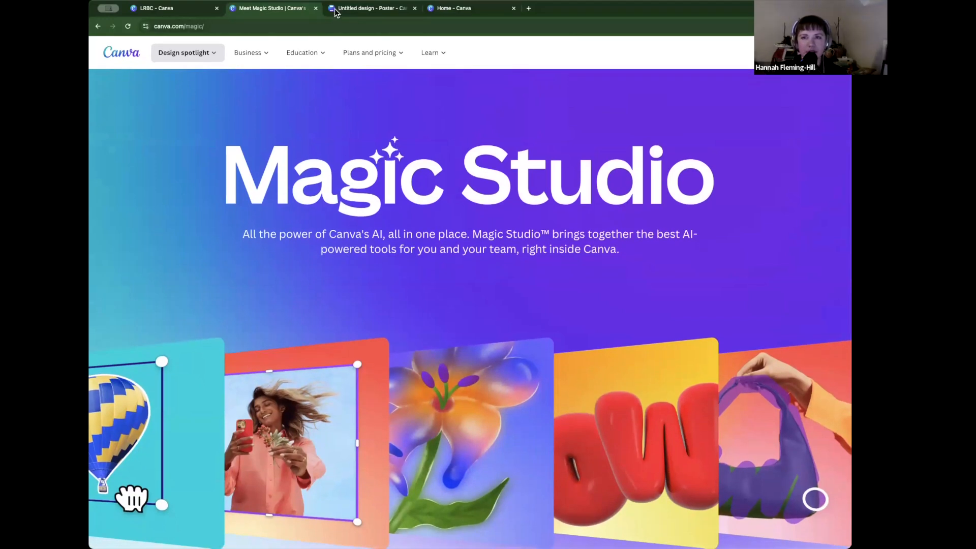
pyautogui.click(355, 10)
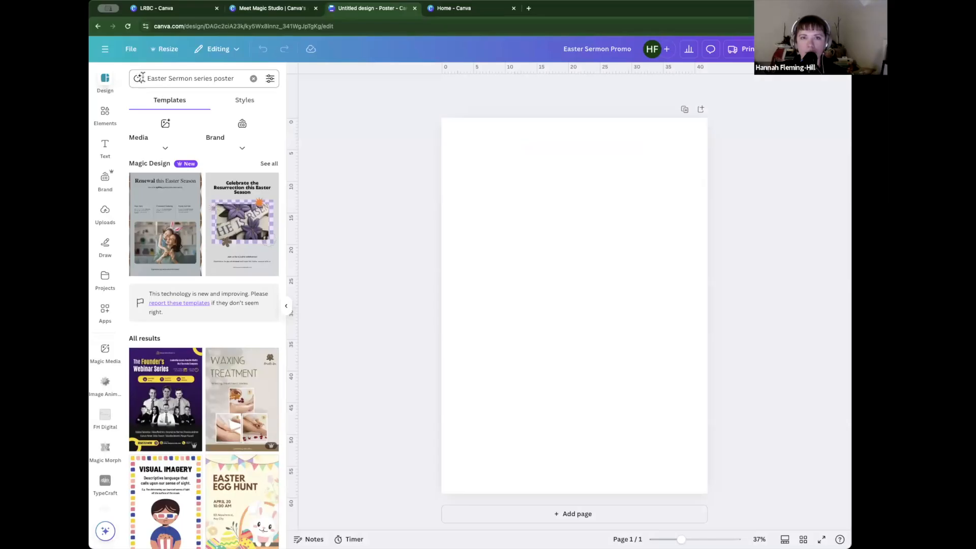
# Step: Search the templates for Easter Sermon series poster and browse all the Magic Design suggestions
pyautogui.click(236, 80)
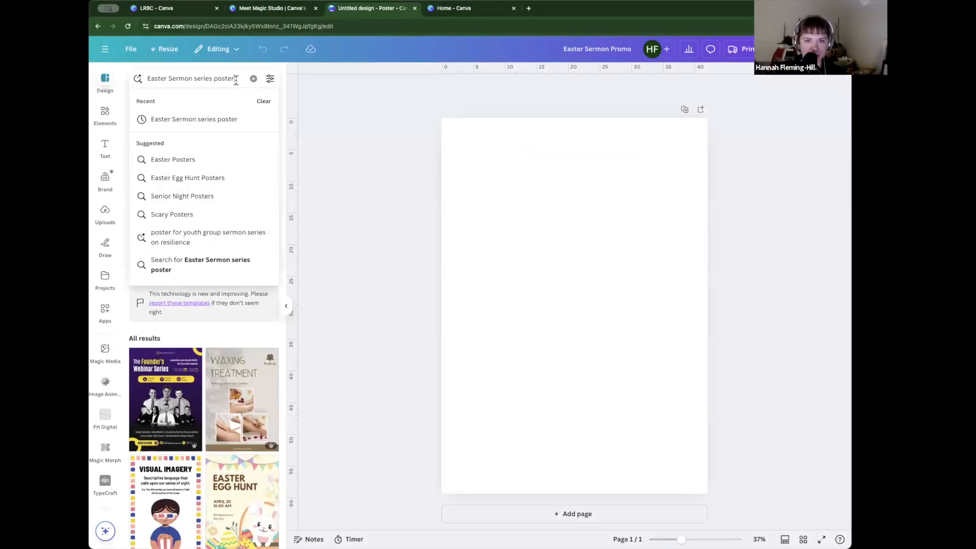
pyautogui.press('Return')
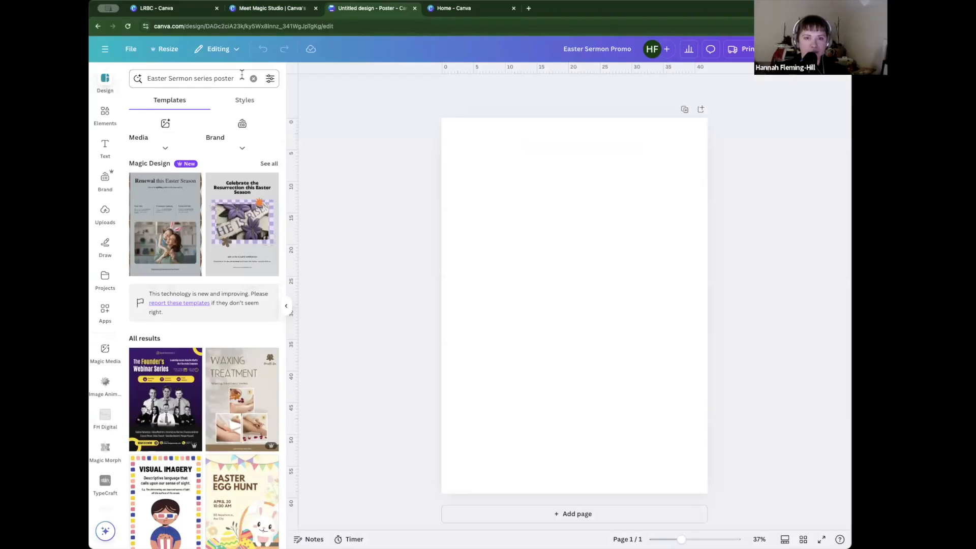
pyautogui.click(269, 164)
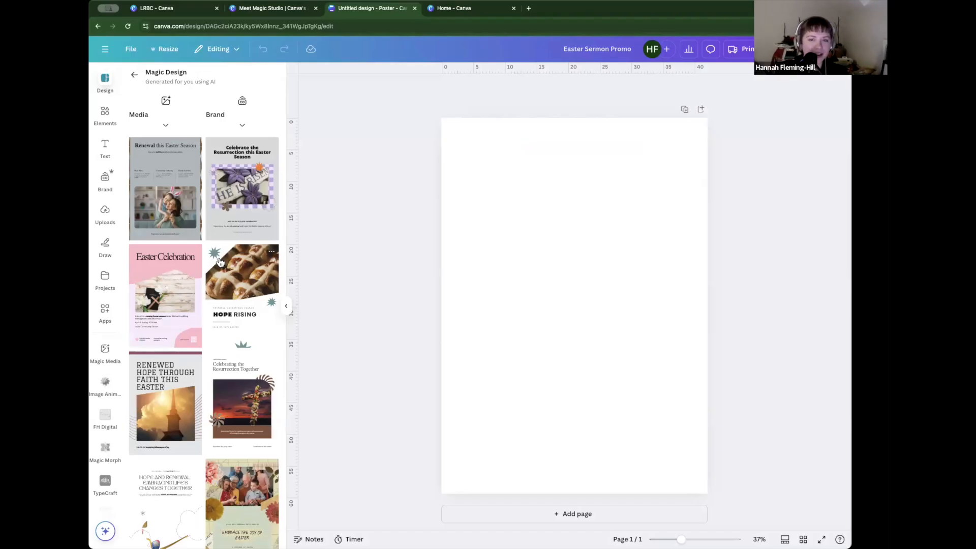
pyautogui.scroll(-1, 219, 262)
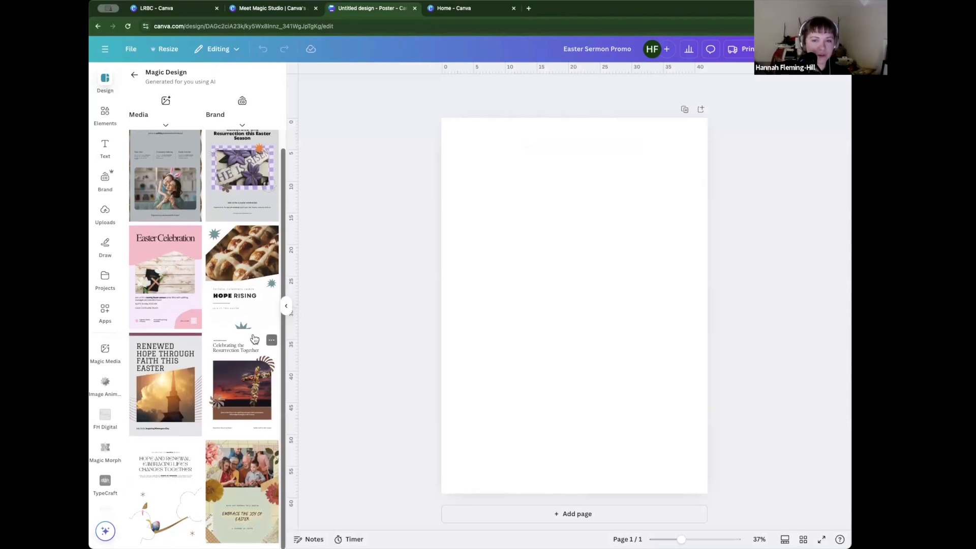
# Step: Apply the Embrace the Joy of Easter template from Magic Design to the poster and select its pink flower image
pyautogui.click(248, 473)
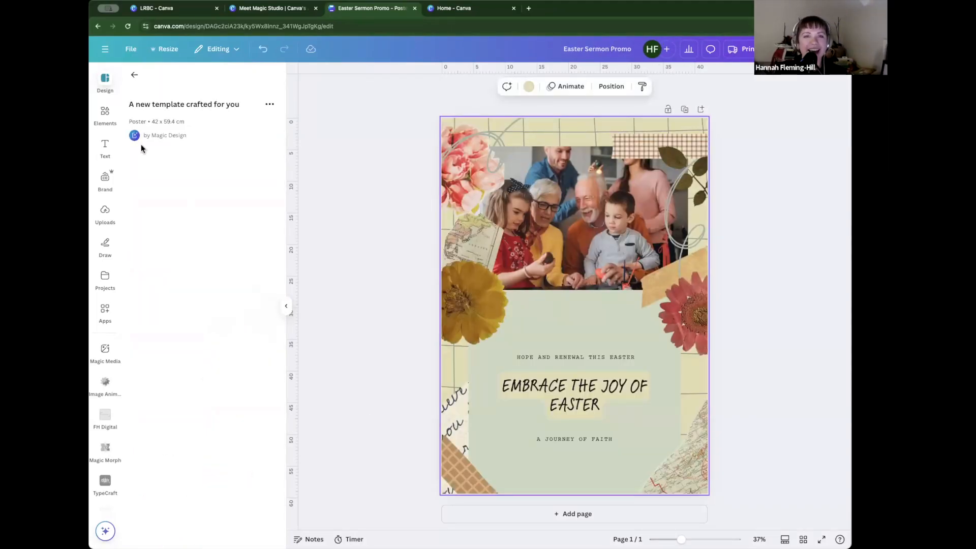
pyautogui.click(316, 196)
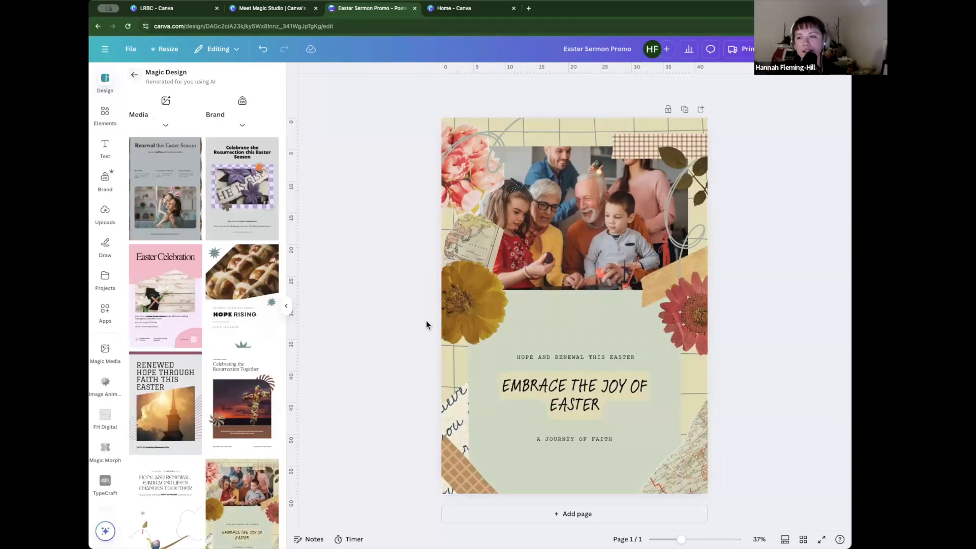
pyautogui.click(500, 303)
pyautogui.click(483, 227)
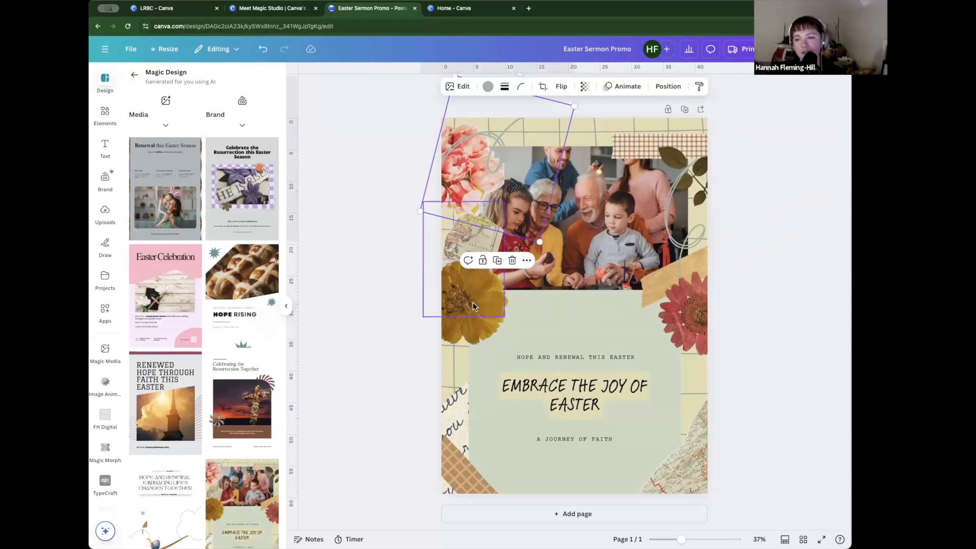
# Step: Shift the yellow flower on the Easter poster slightly further over the page's left edge
pyautogui.click(456, 257)
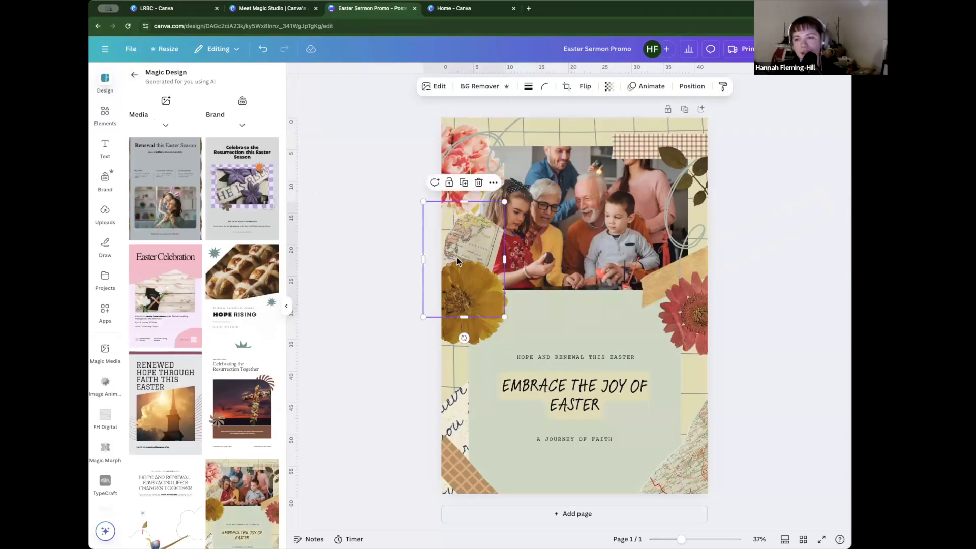
pyautogui.click(465, 339)
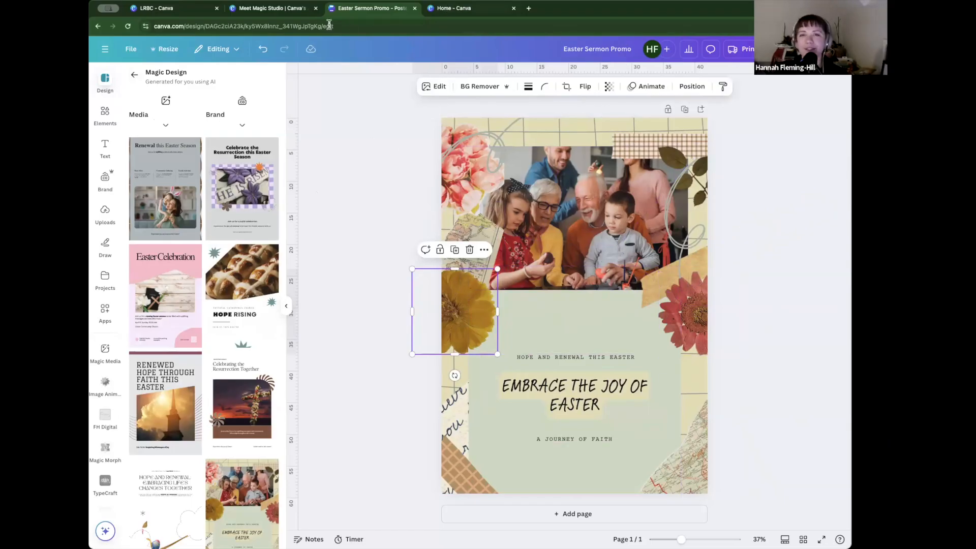
# Step: Switch to the Canva home page and create a new square Instagram post design
pyautogui.click(481, 8)
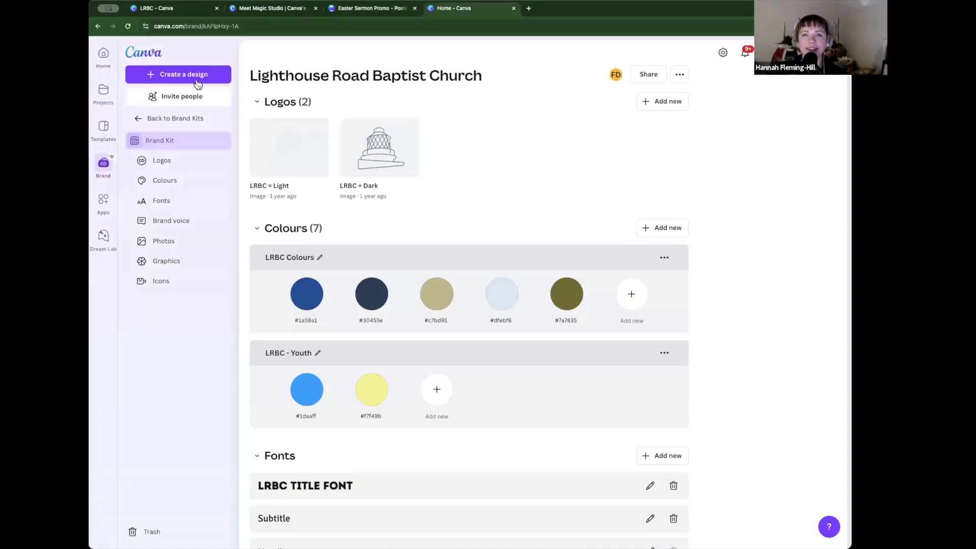
pyautogui.click(101, 60)
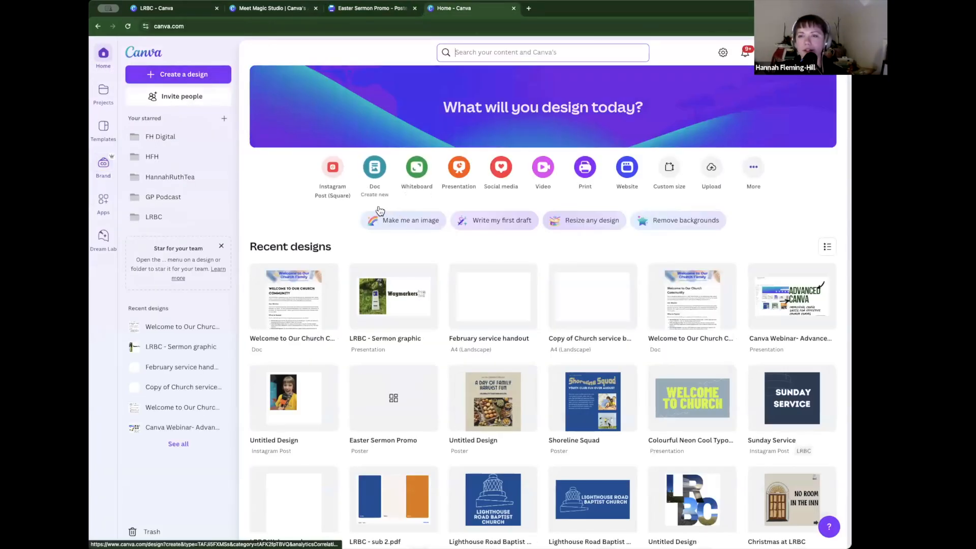
pyautogui.click(344, 173)
pyautogui.click(344, 172)
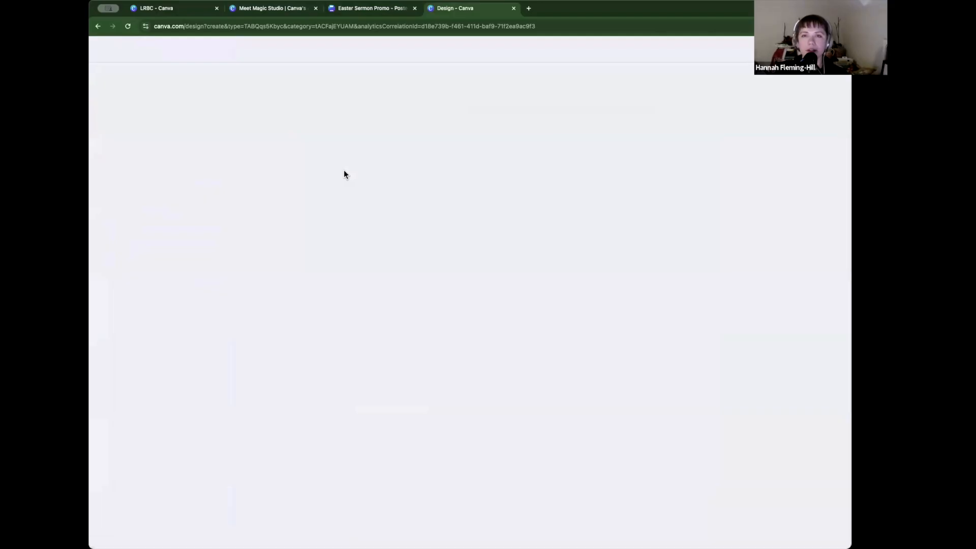
# Step: Search the templates for "Easter Sermon series poster" and show all the Magic Design suggestions
pyautogui.click(221, 81)
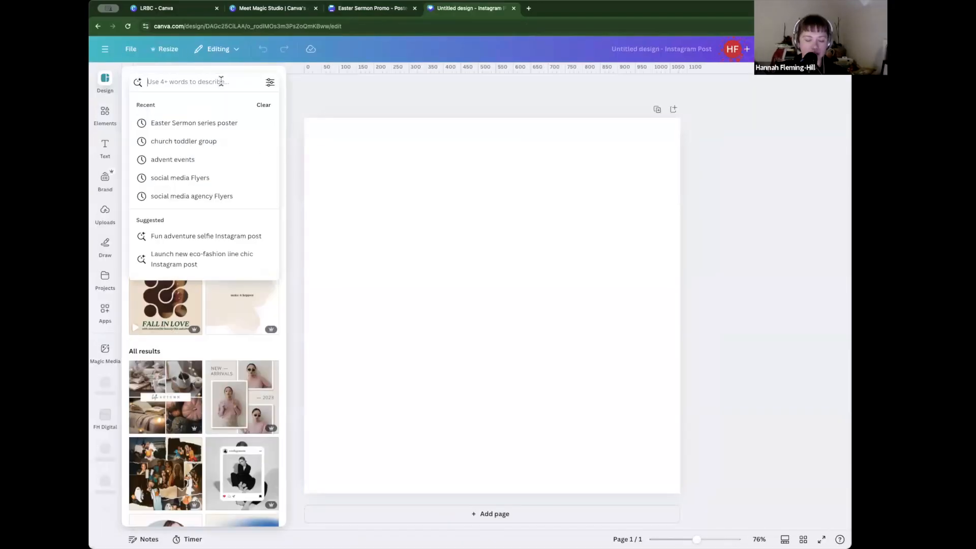
pyautogui.write('eastyer')
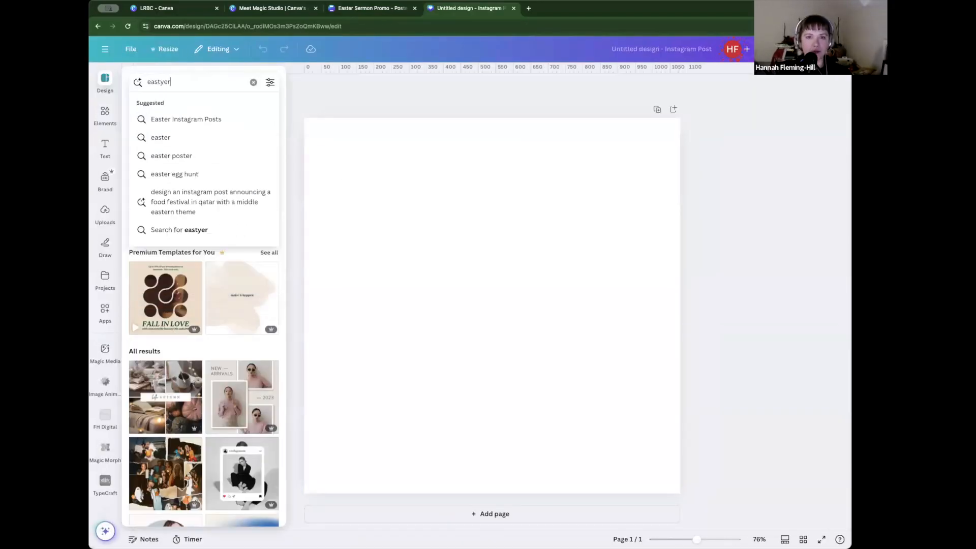
pyautogui.press('BackSpace')
pyautogui.press('BackSpace')
pyautogui.press('BackSpace')
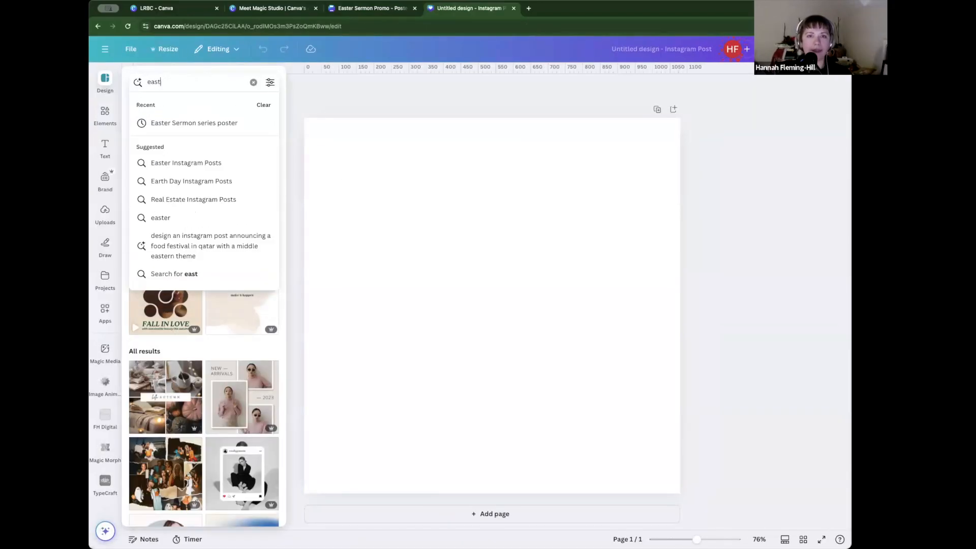
pyautogui.click(223, 124)
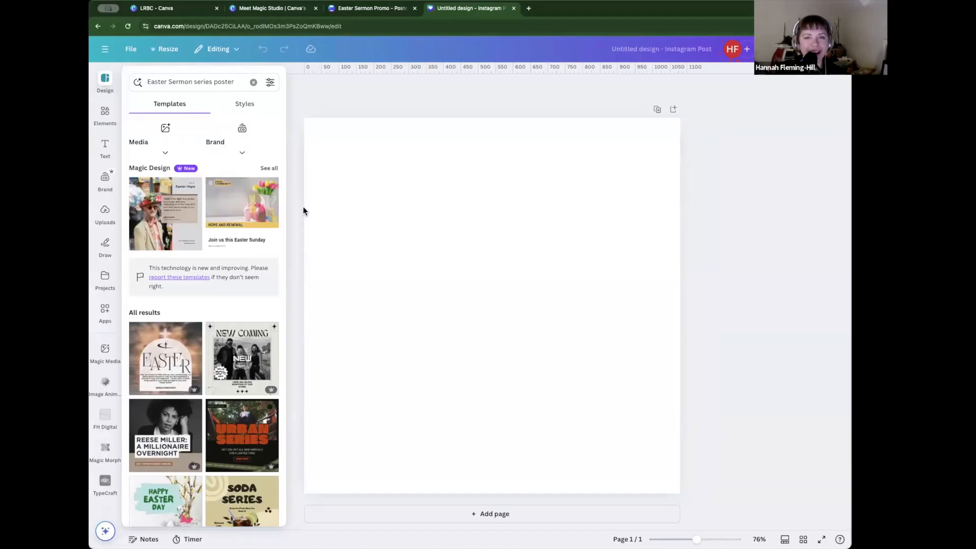
pyautogui.click(269, 168)
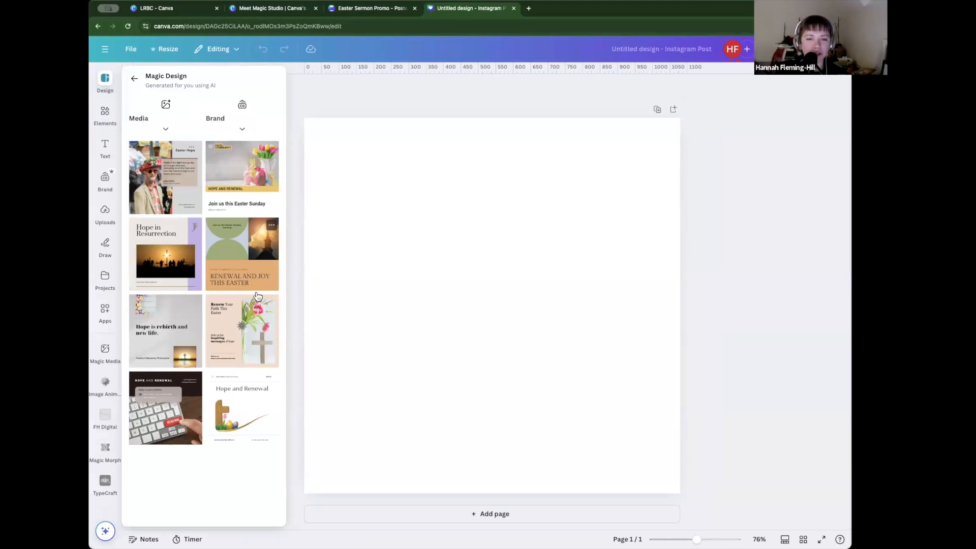
# Step: Apply the Magic Design template "Renew Your Faith This Easter" to the page and return to the suggestions
pyautogui.click(234, 341)
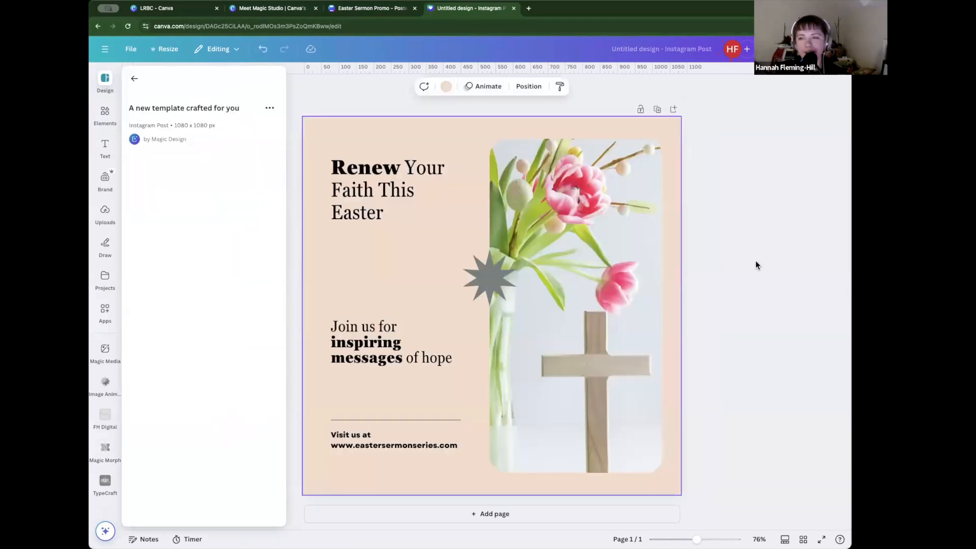
pyautogui.click(756, 265)
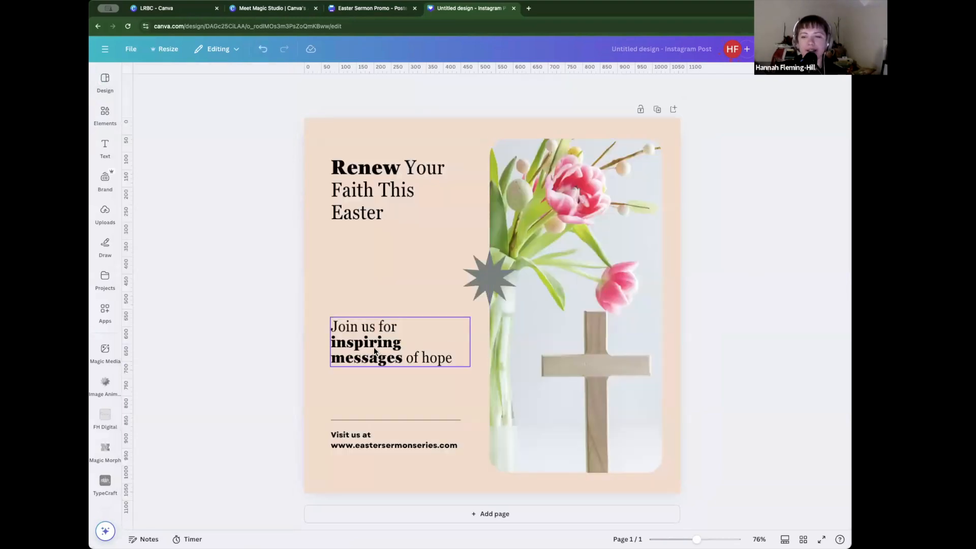
pyautogui.click(363, 227)
pyautogui.click(105, 81)
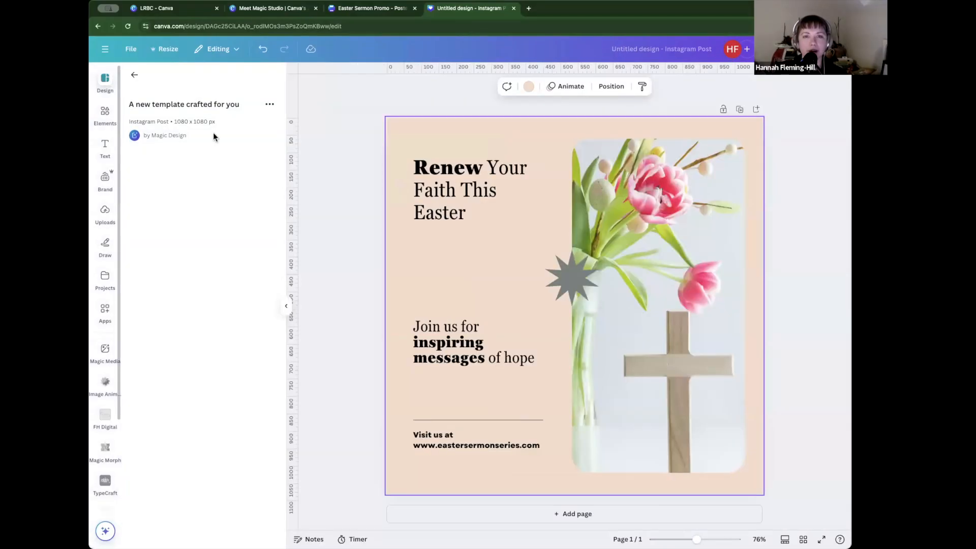
pyautogui.click(134, 75)
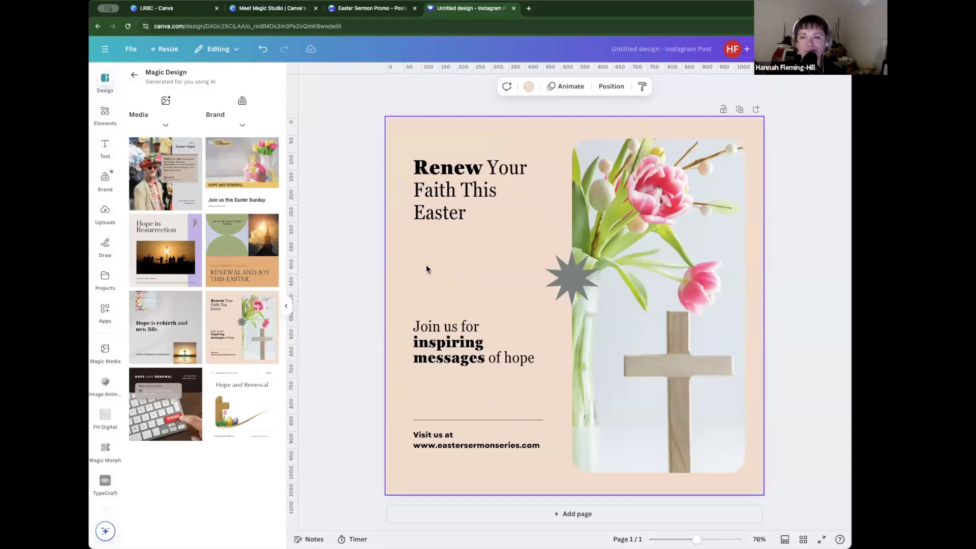
# Step: Try the tan, dark navy, blue and light blue LRBC brand colours as the page background
pyautogui.click(529, 87)
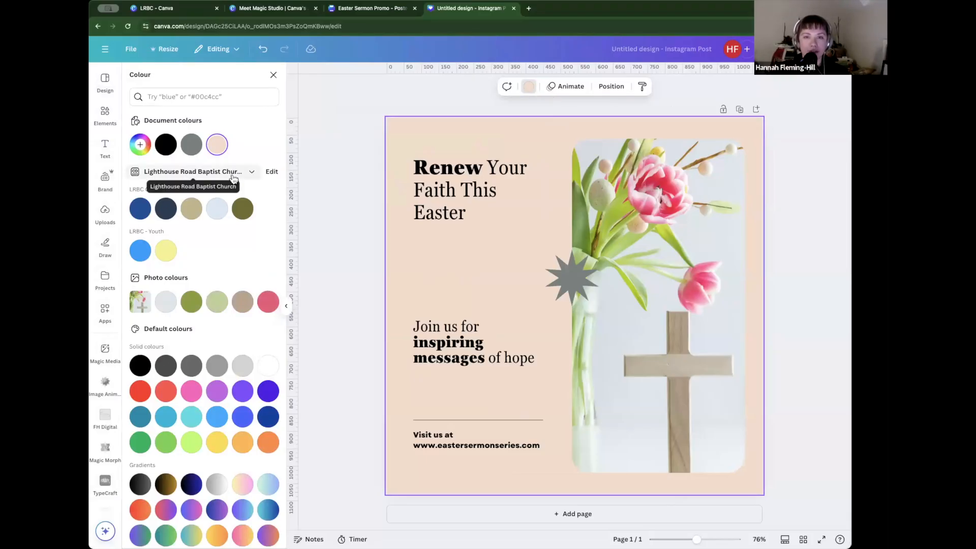
pyautogui.click(192, 218)
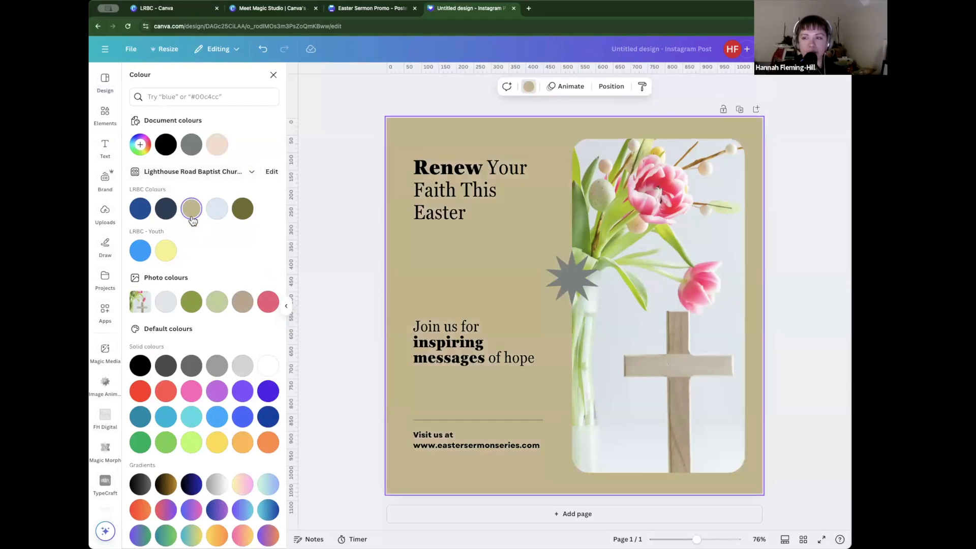
pyautogui.click(165, 212)
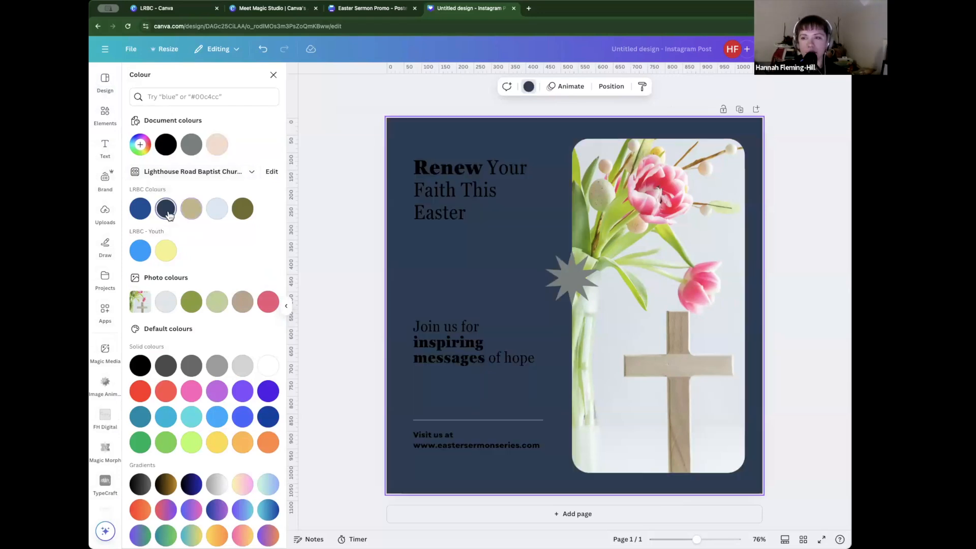
pyautogui.click(137, 213)
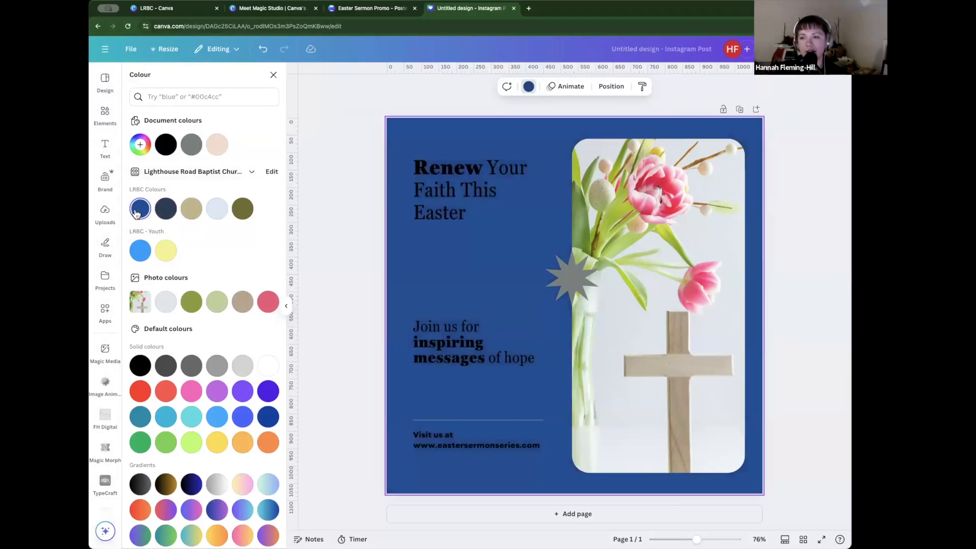
pyautogui.click(215, 216)
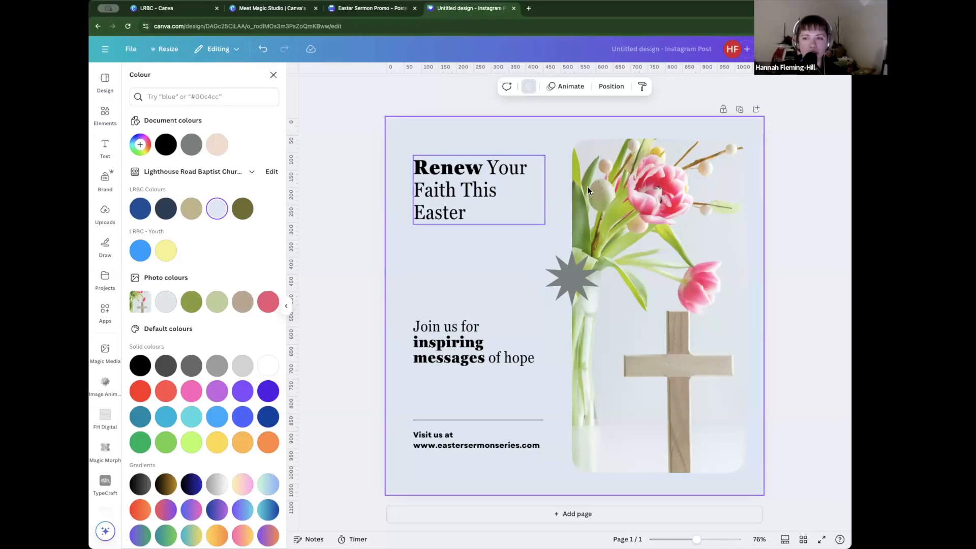
# Step: Shuffle the LRBC brand colours through the whole design until it has a light blue background, navy text and a blue star
pyautogui.click(452, 177)
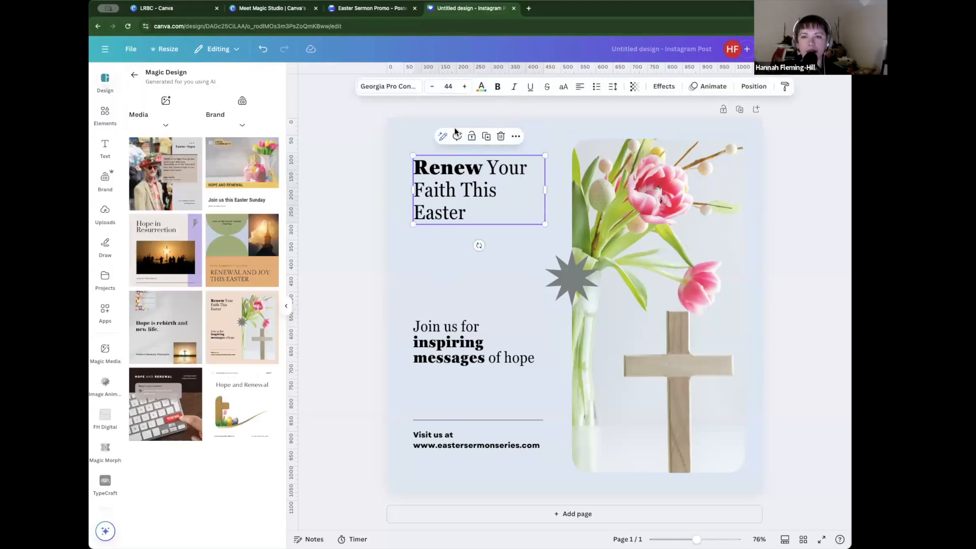
pyautogui.click(482, 87)
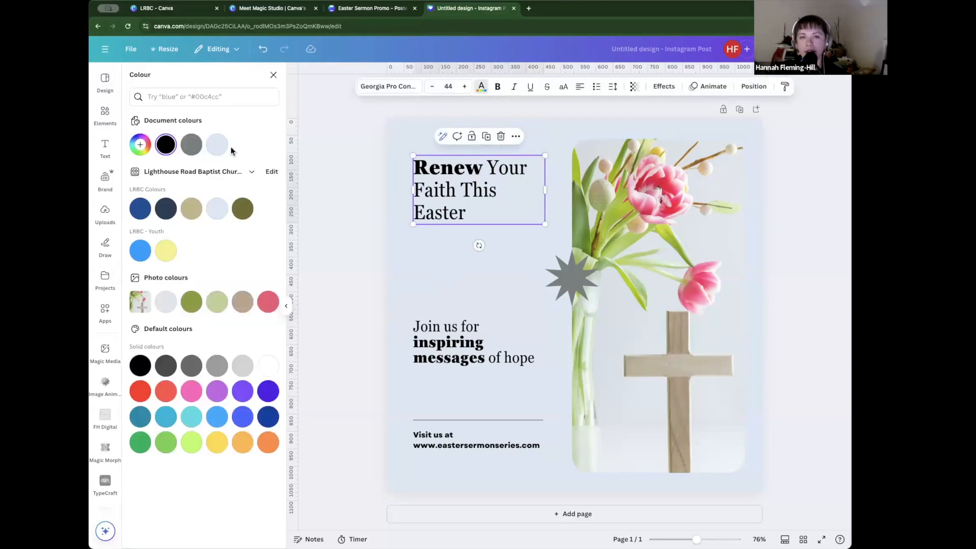
pyautogui.click(103, 190)
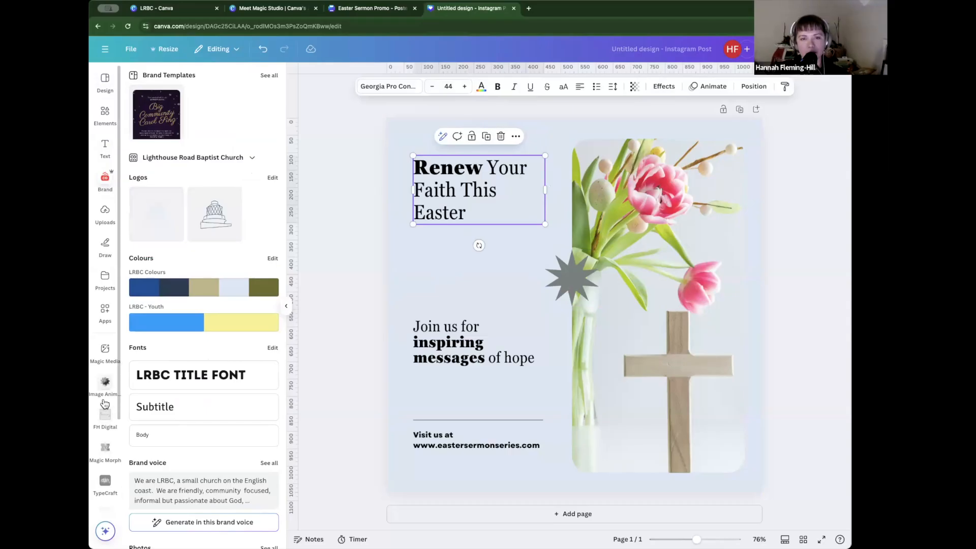
pyautogui.click(203, 293)
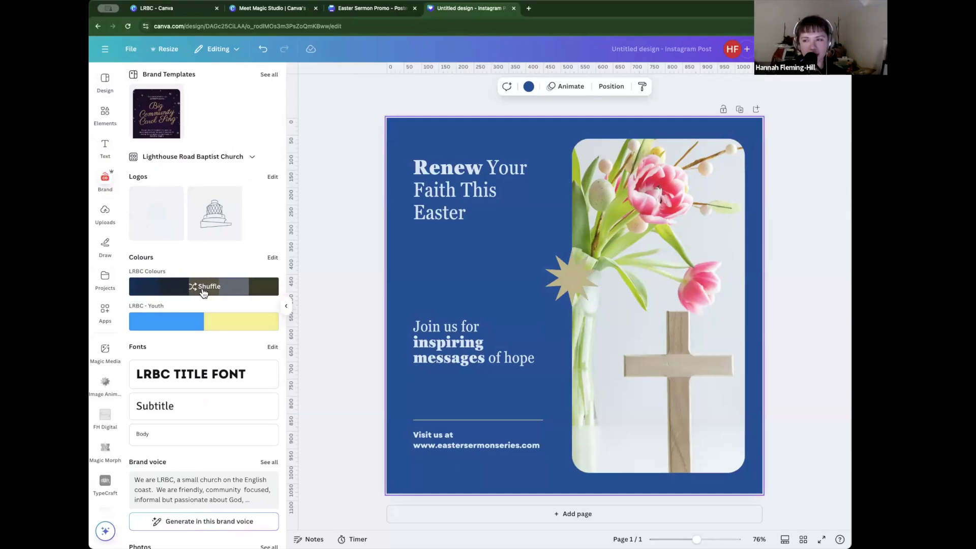
pyautogui.click(560, 287)
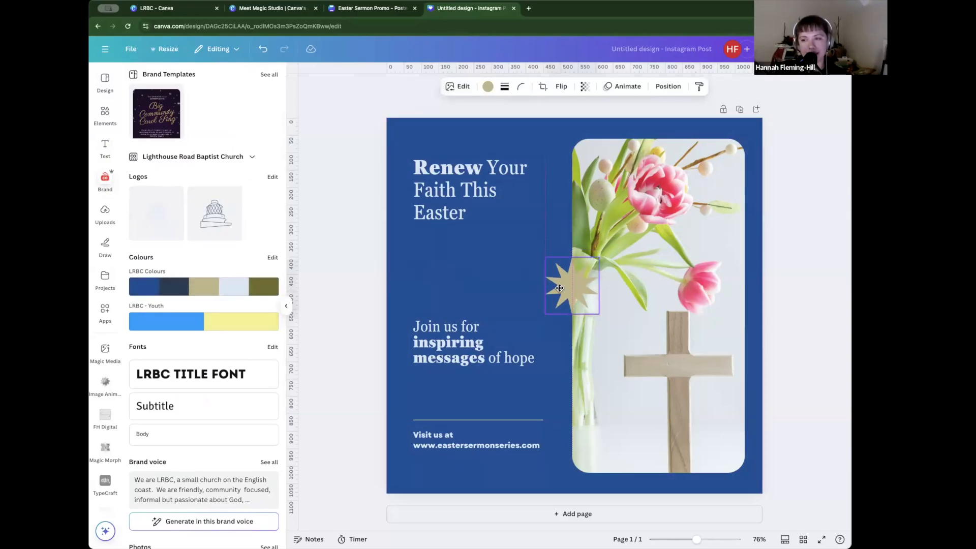
pyautogui.click(204, 291)
pyautogui.click(203, 291)
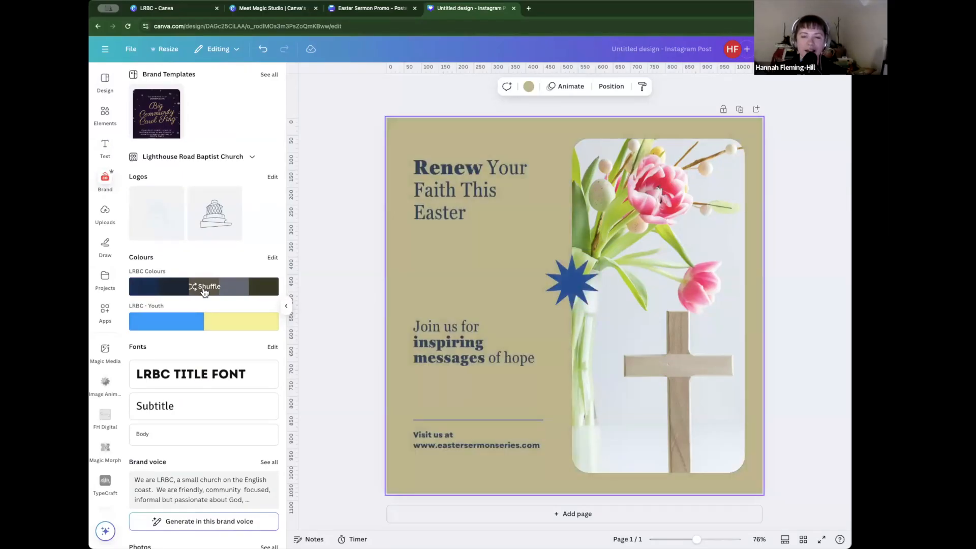
pyautogui.click(204, 291)
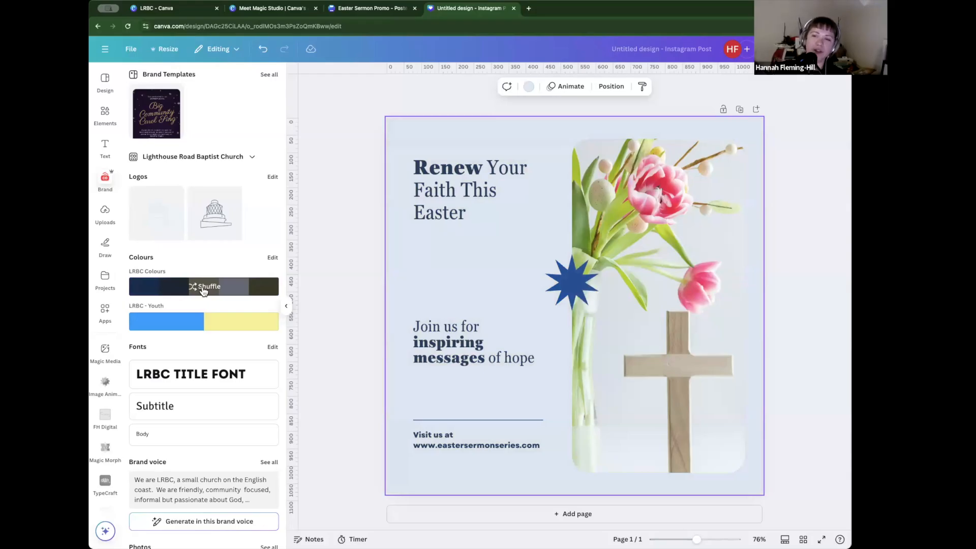
pyautogui.click(204, 291)
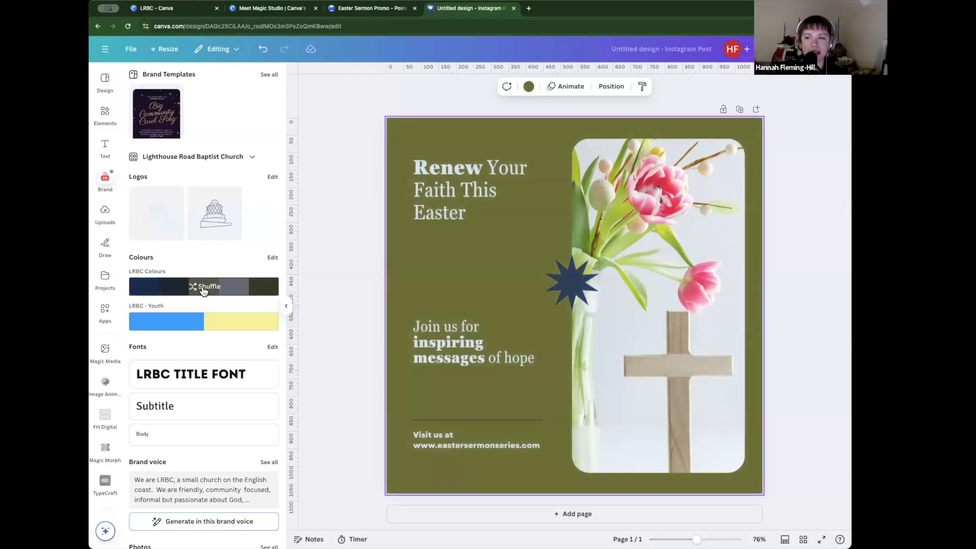
pyautogui.click(203, 292)
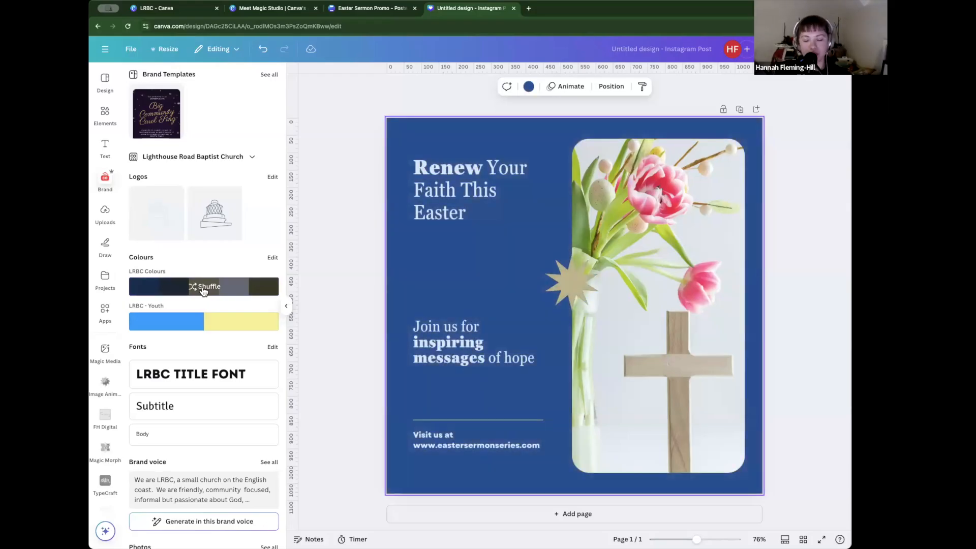
pyautogui.click(204, 291)
pyautogui.click(204, 292)
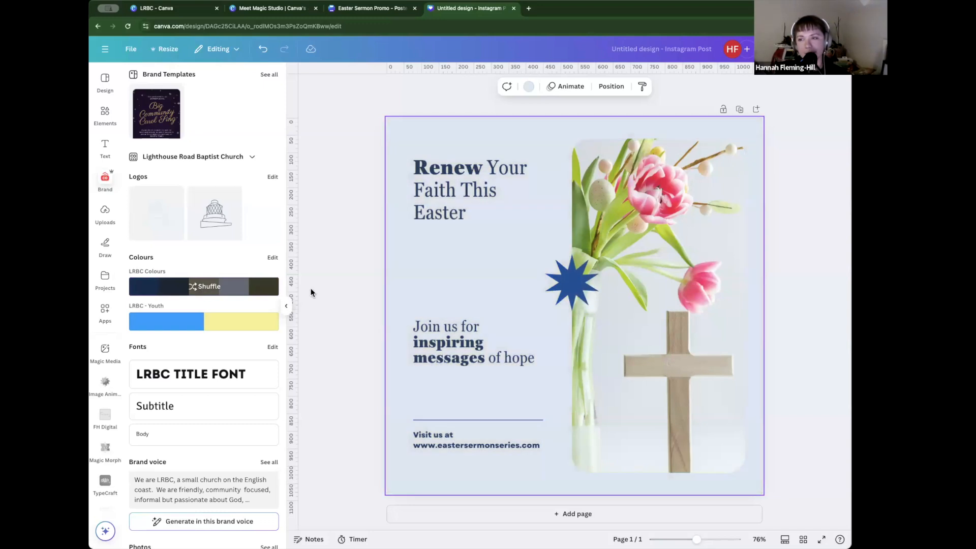
# Step: Delete the tulip and cross photo from its frame and open the Magic Media image generator
pyautogui.click(690, 248)
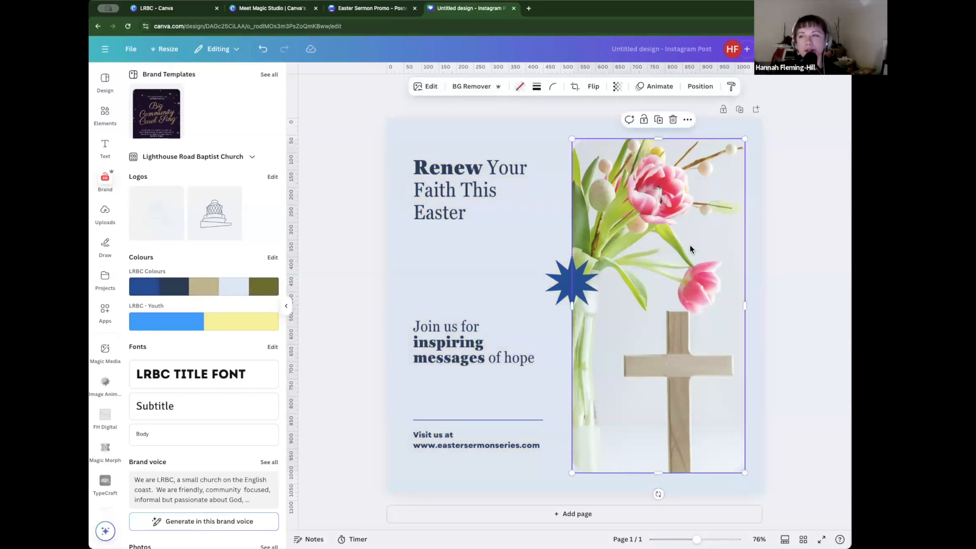
pyautogui.press('Delete')
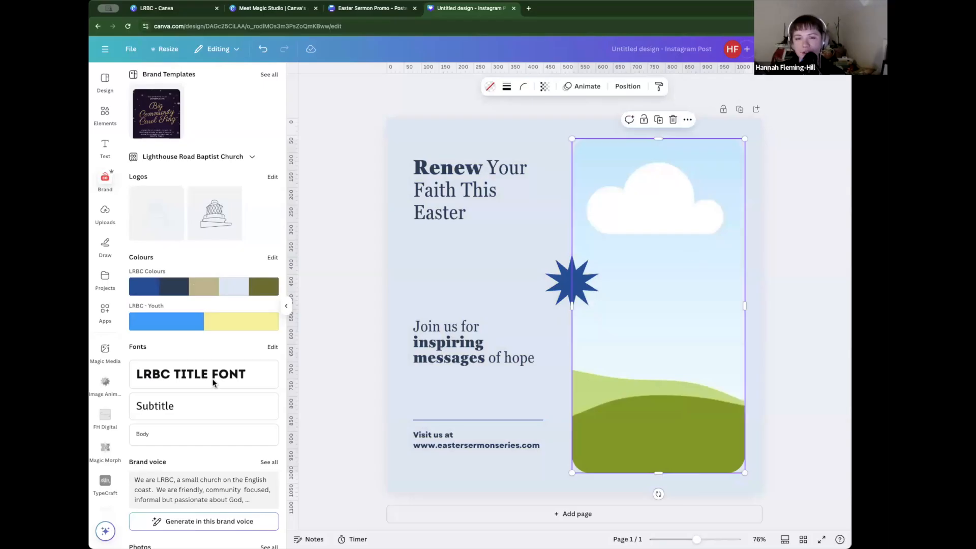
pyautogui.click(107, 356)
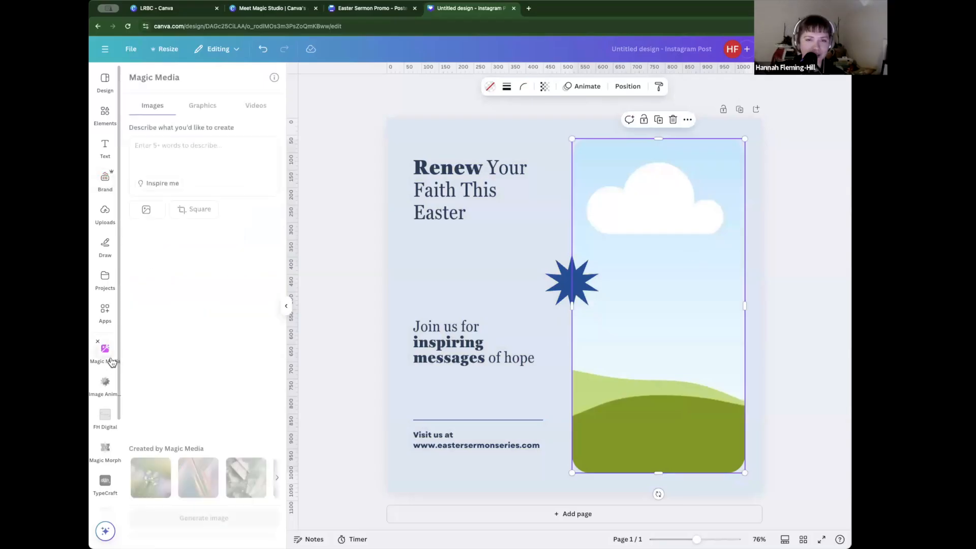
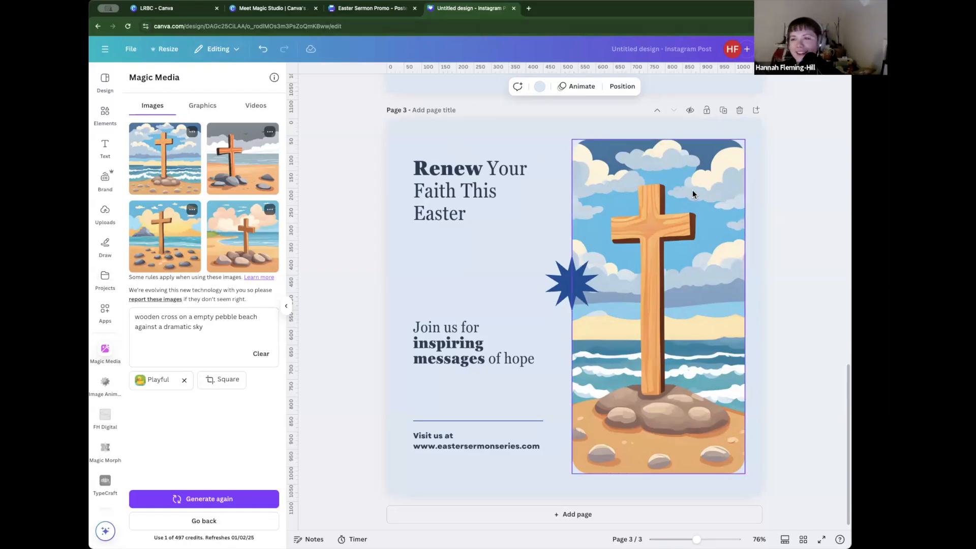
# Step: Duplicate page 1, the version with the wooden cross against a purple sky
pyautogui.scroll(15, 693, 193)
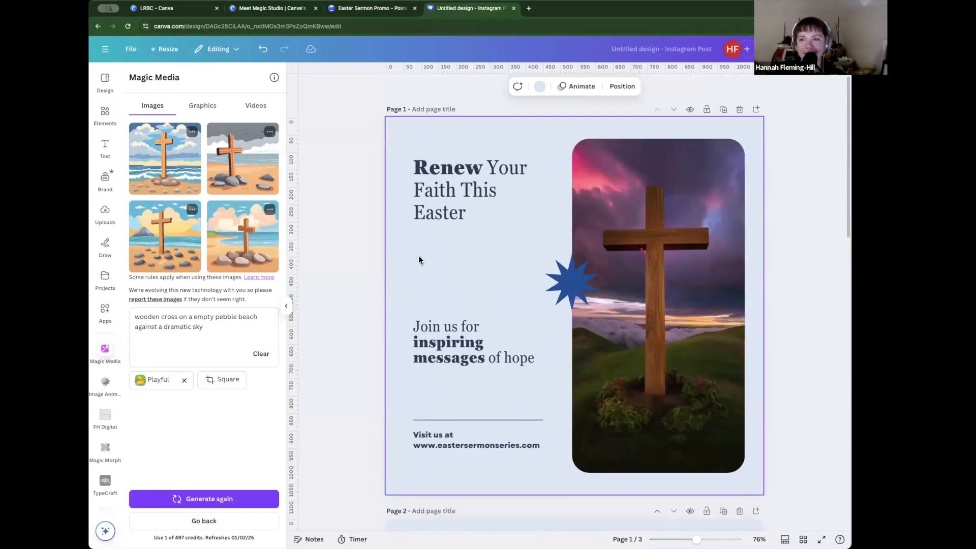
pyautogui.click(242, 522)
pyautogui.click(105, 148)
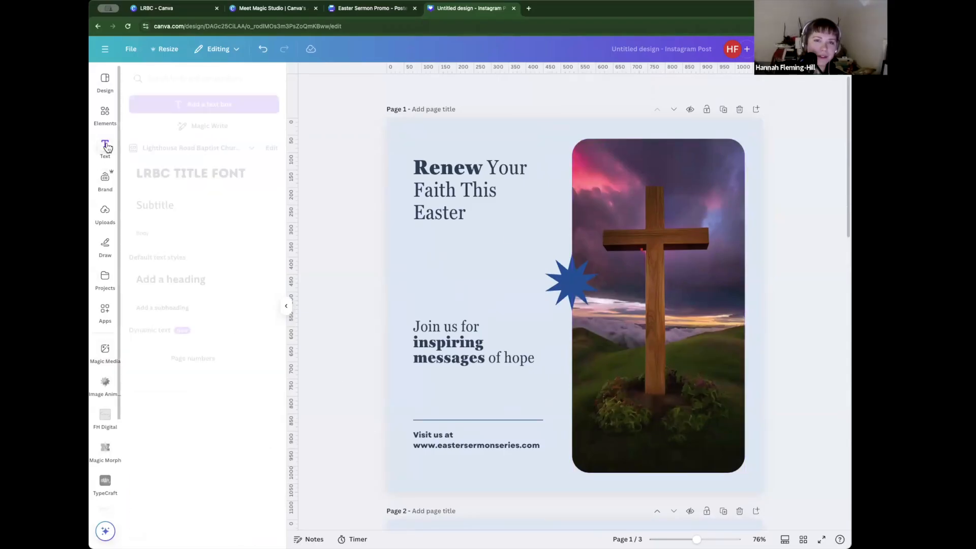
pyautogui.click(489, 191)
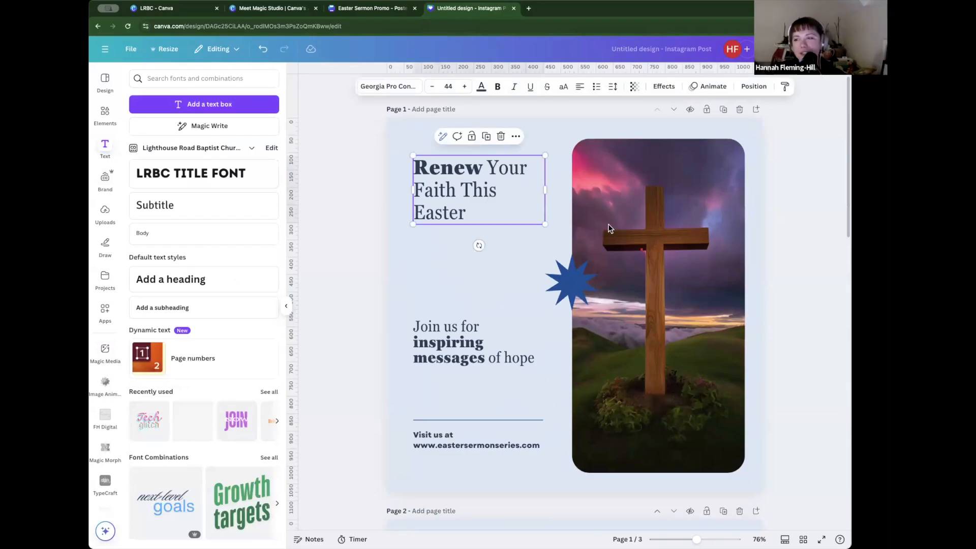
pyautogui.click(723, 110)
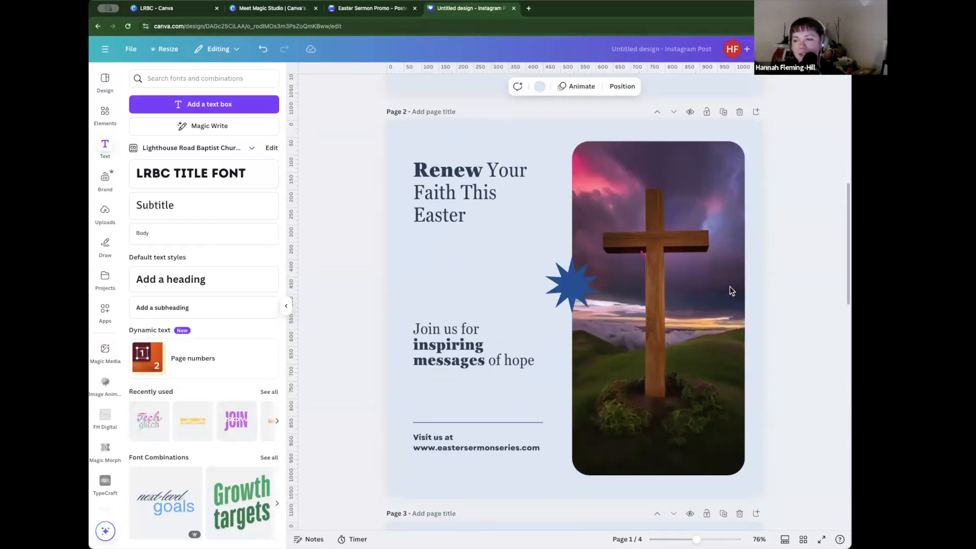
# Step: Delete the cross image, its empty frame and the blue star from page 1
pyautogui.scroll(5, 655, 193)
pyautogui.click(661, 223)
pyautogui.press('Delete')
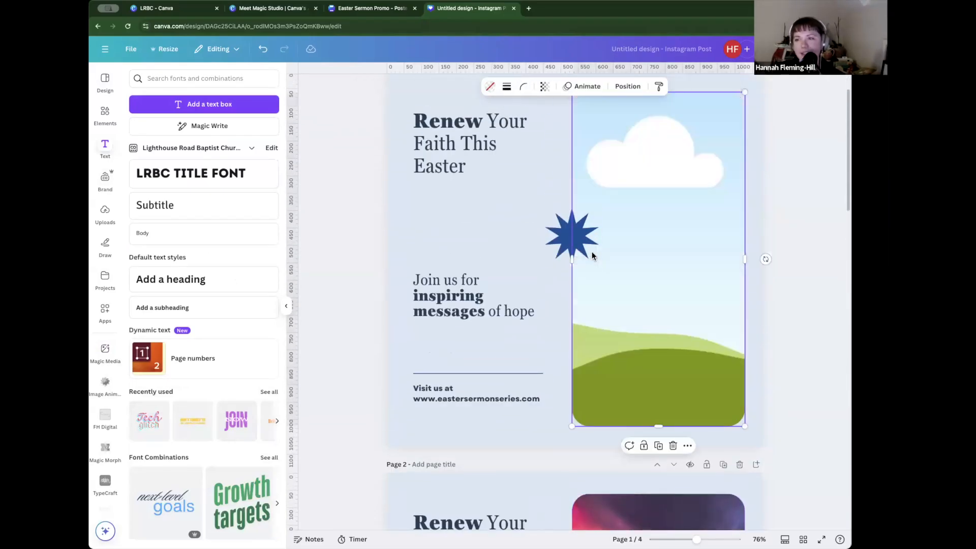
pyautogui.click(590, 249)
pyautogui.press('Delete')
pyautogui.click(629, 256)
pyautogui.press('Delete')
pyautogui.scroll(1, 580, 239)
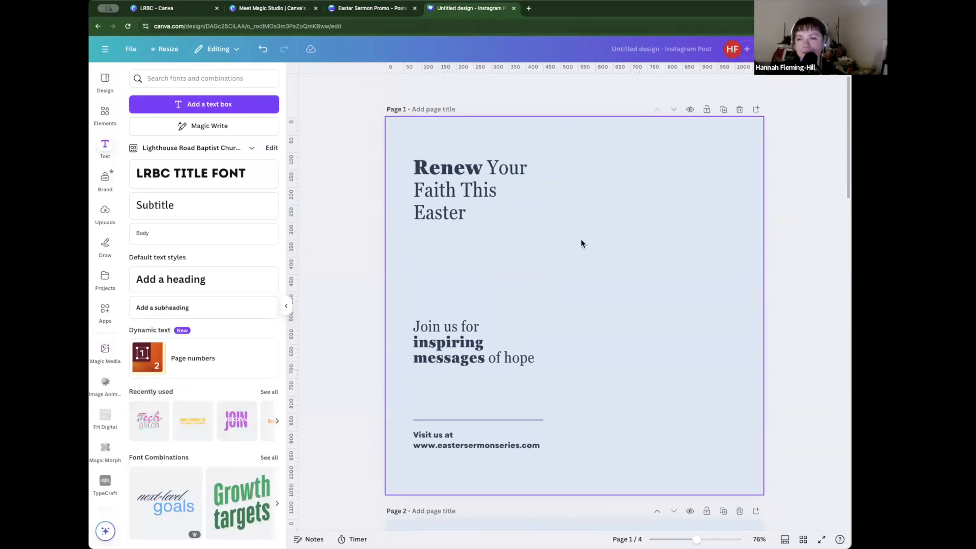
# Step: Enlarge the "Renew Your Faith This Easter" heading on page 1 to a font size of about 97 and shift it slightly up
pyautogui.click(475, 202)
pyautogui.moveTo(545, 224); pyautogui.dragTo(704, 309)
pyautogui.moveTo(604, 272); pyautogui.dragTo(603, 261)
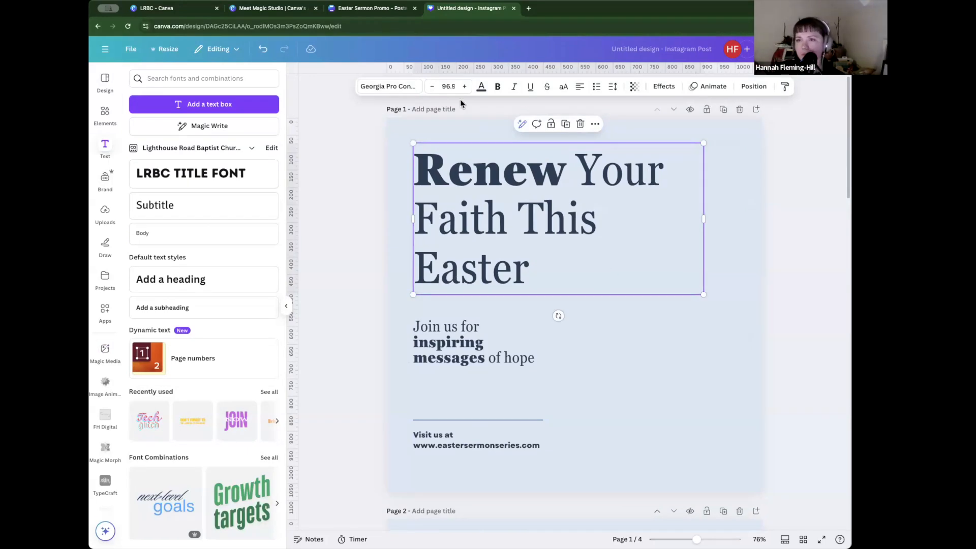
# Step: Set the font of the enlarged page 1 heading to Archivo Black
pyautogui.click(399, 87)
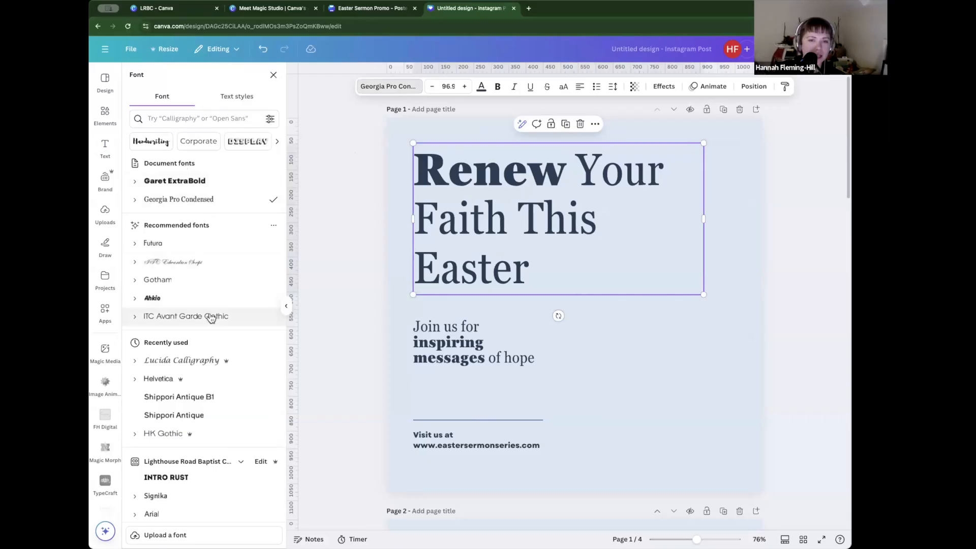
pyautogui.scroll(-3, 202, 365)
pyautogui.scroll(3, 202, 364)
pyautogui.scroll(-3, 203, 365)
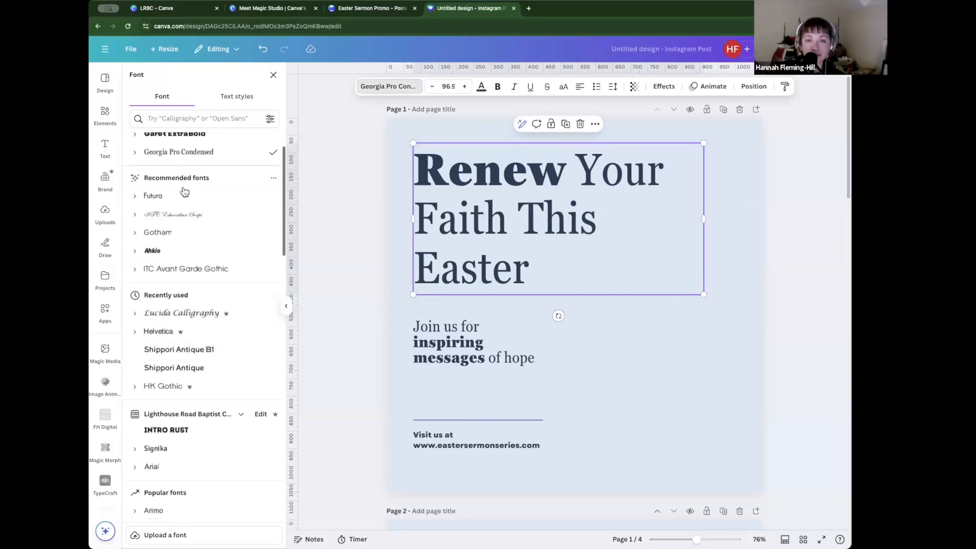
pyautogui.scroll(3, 196, 218)
pyautogui.scroll(-5, 241, 372)
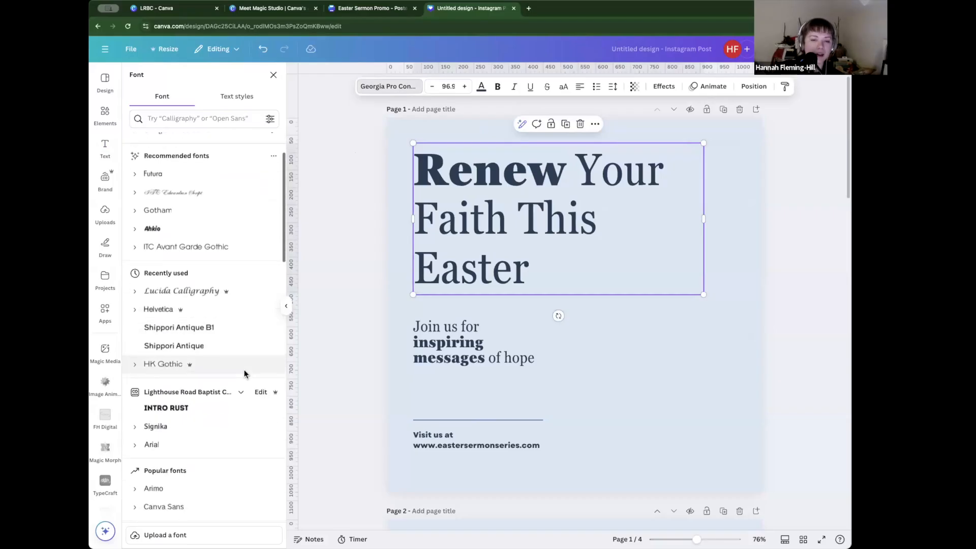
pyautogui.scroll(-20, 216, 421)
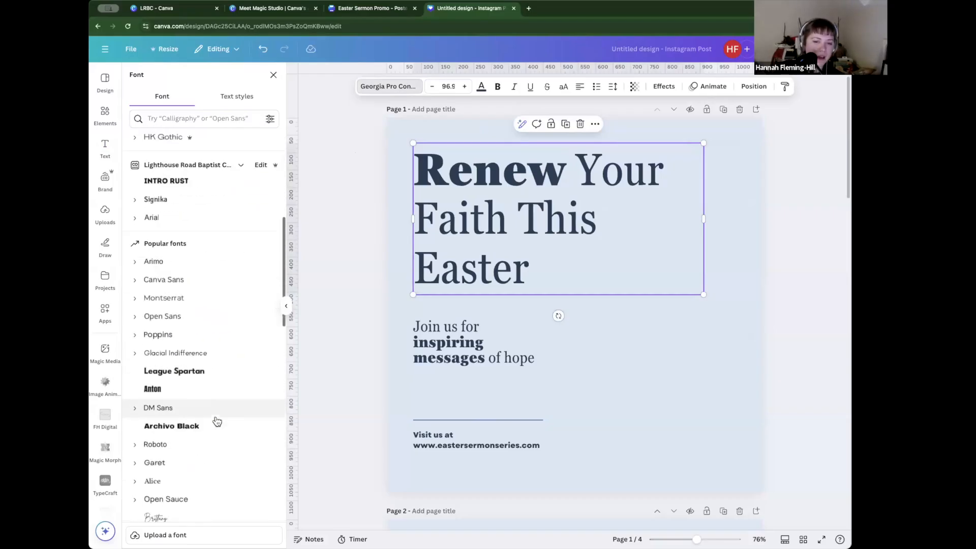
pyautogui.click(205, 221)
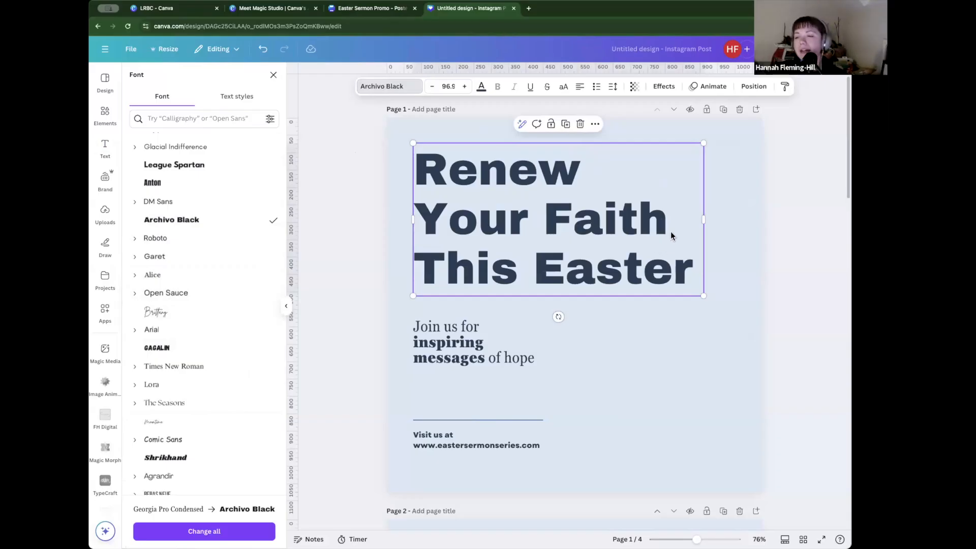
# Step: Try the Typewriter and Burst text animations on the page 1 heading
pyautogui.click(665, 87)
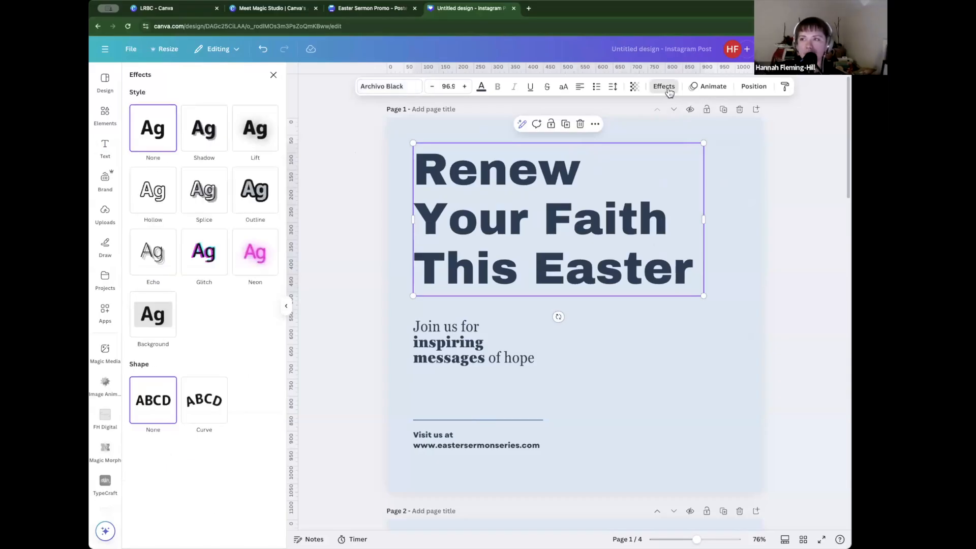
pyautogui.click(699, 87)
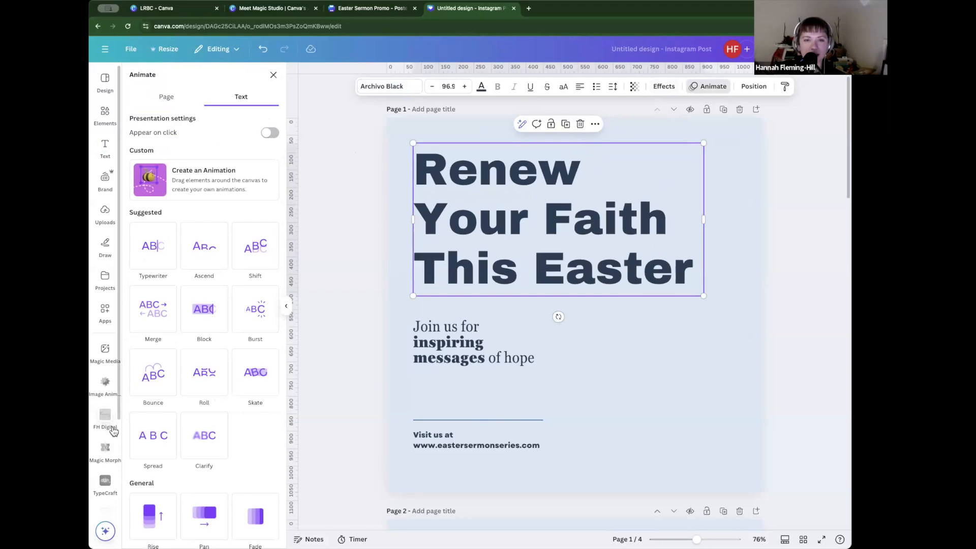
pyautogui.click(151, 248)
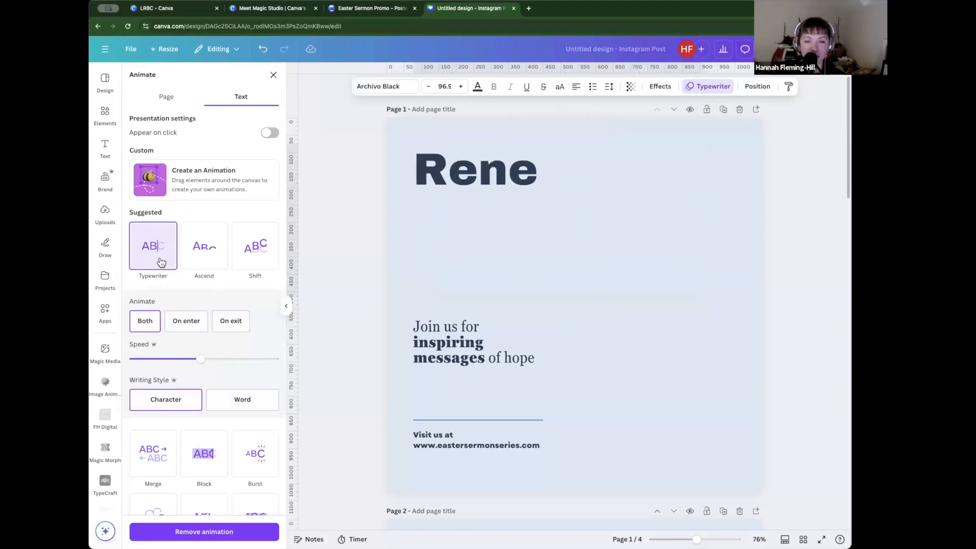
pyautogui.scroll(-5, 251, 340)
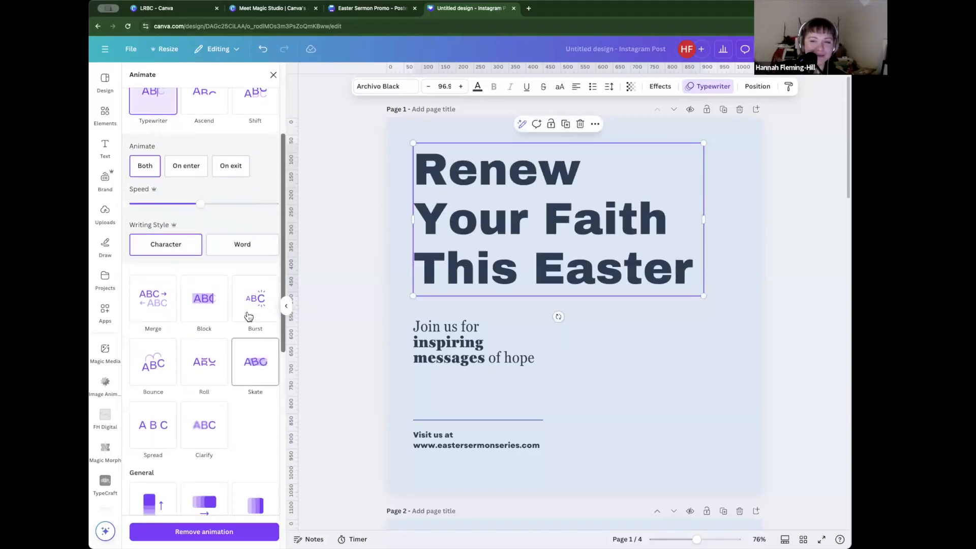
pyautogui.click(248, 316)
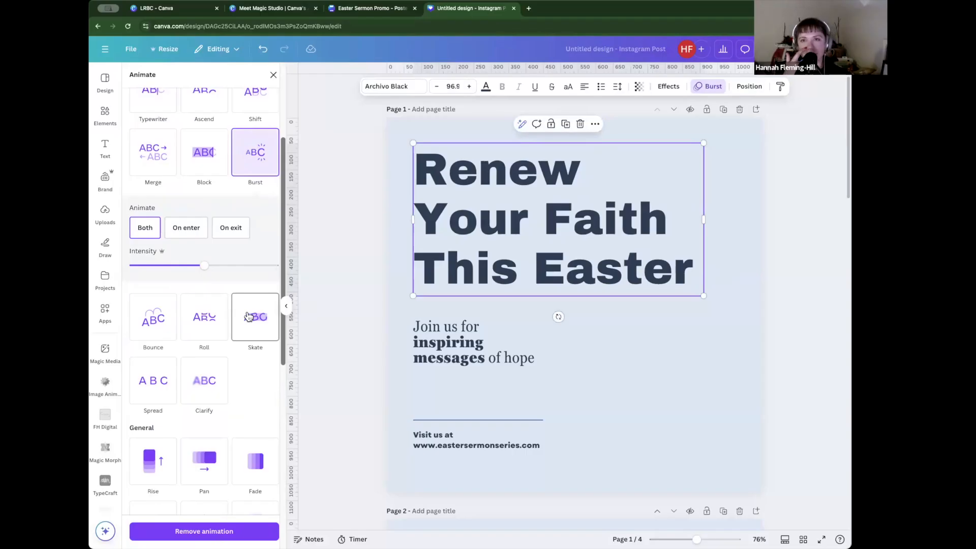
pyautogui.scroll(-10, 434, 374)
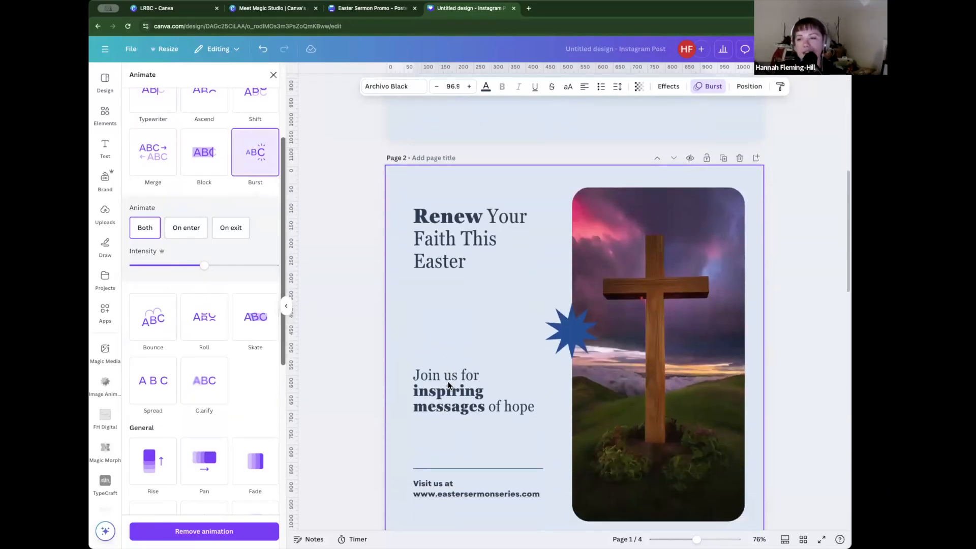
pyautogui.scroll(2, 670, 272)
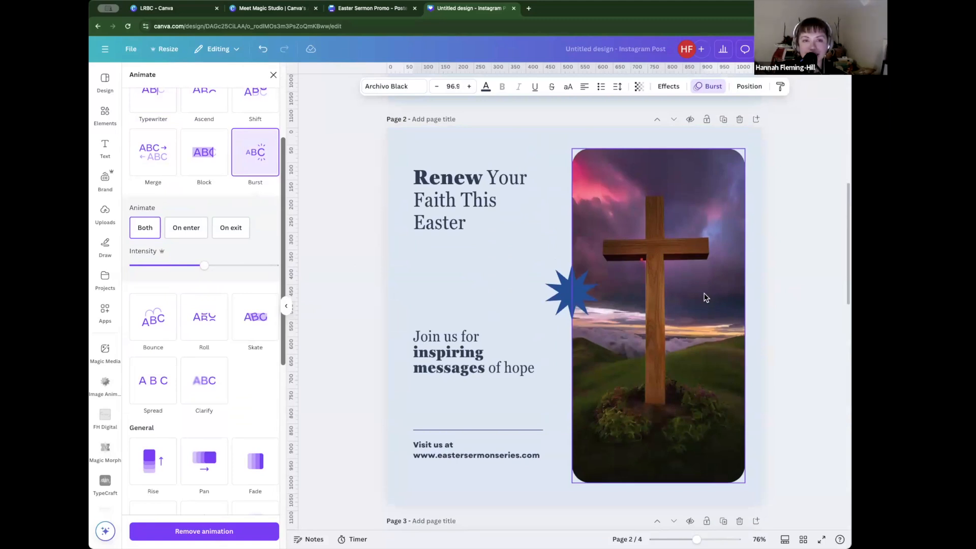
pyautogui.scroll(11, 706, 297)
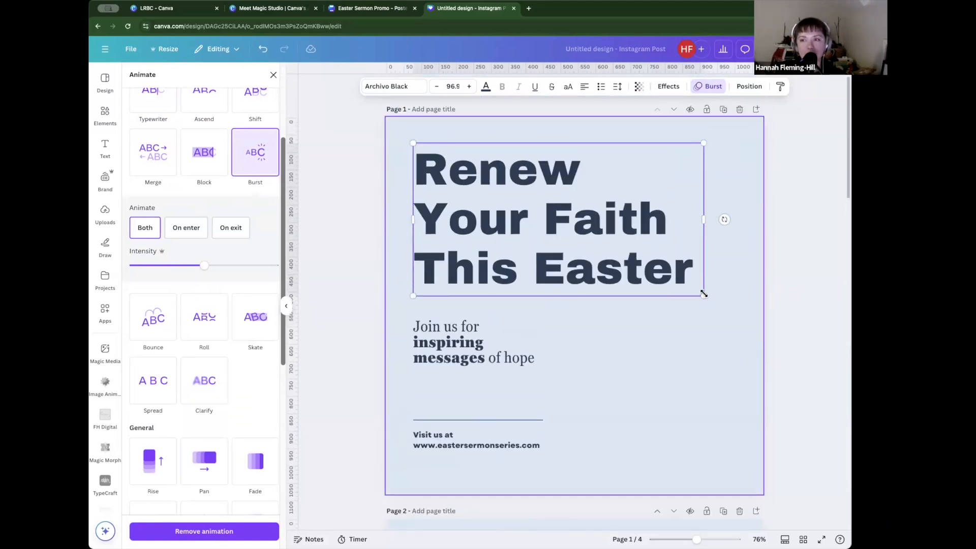
# Step: Apply the Typewriter animation to the page 1 heading and look over the page animation styles
pyautogui.click(140, 106)
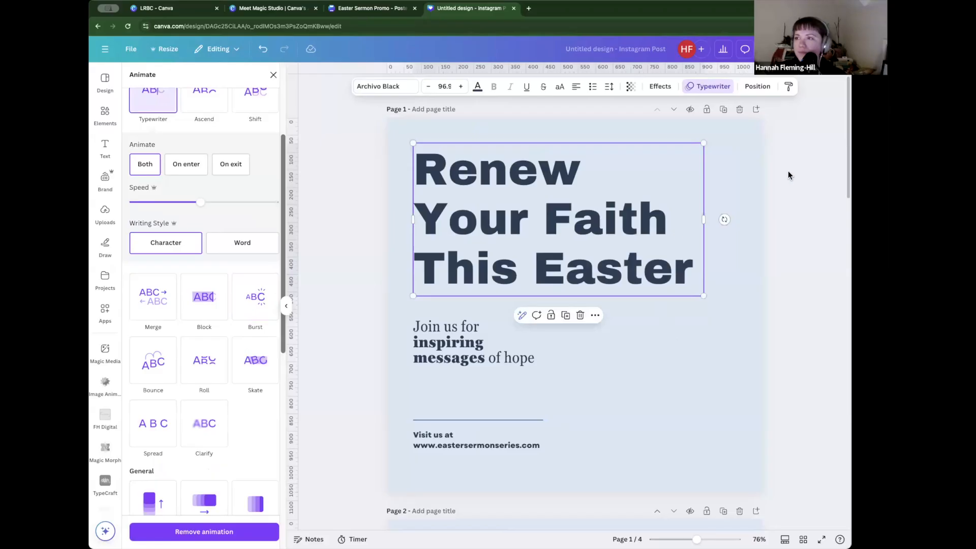
pyautogui.scroll(3, 234, 274)
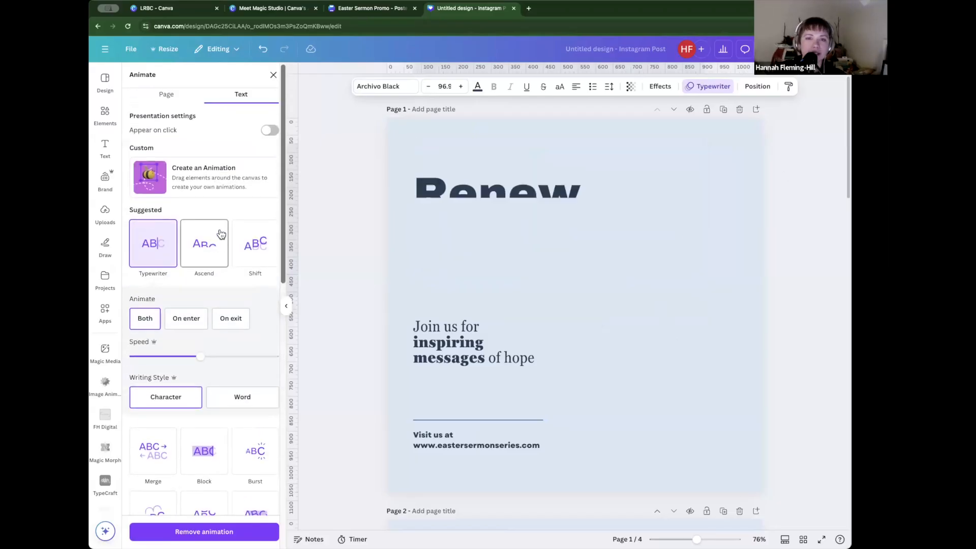
pyautogui.click(166, 95)
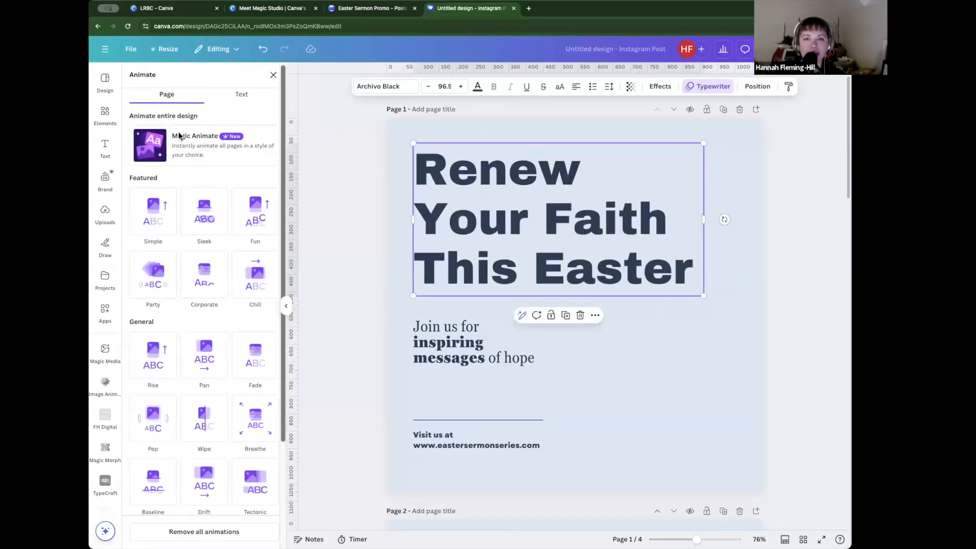
pyautogui.click(162, 216)
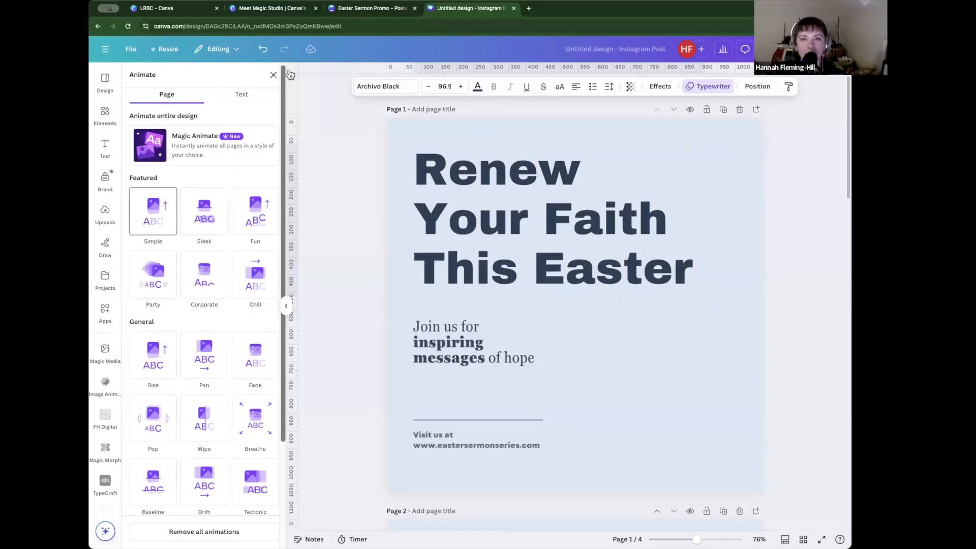
pyautogui.click(247, 95)
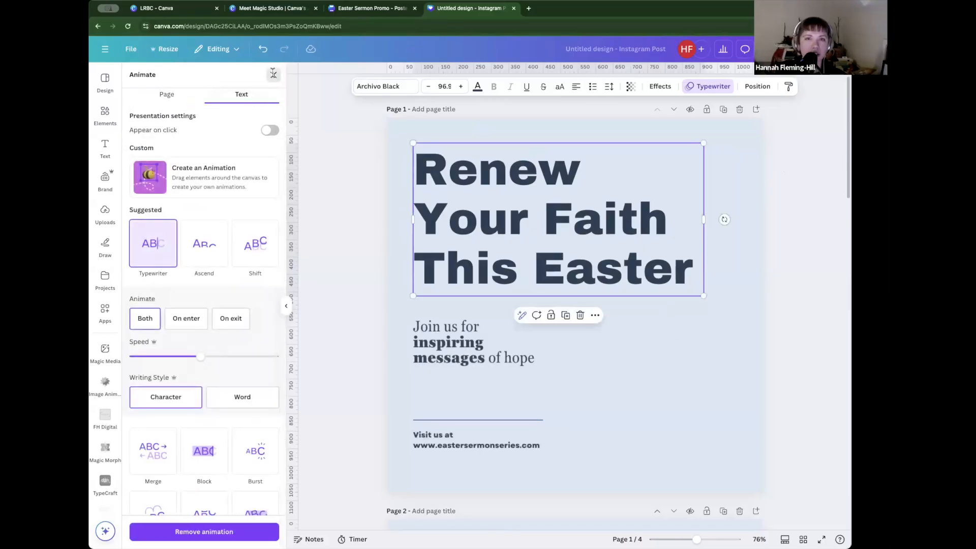
pyautogui.click(273, 74)
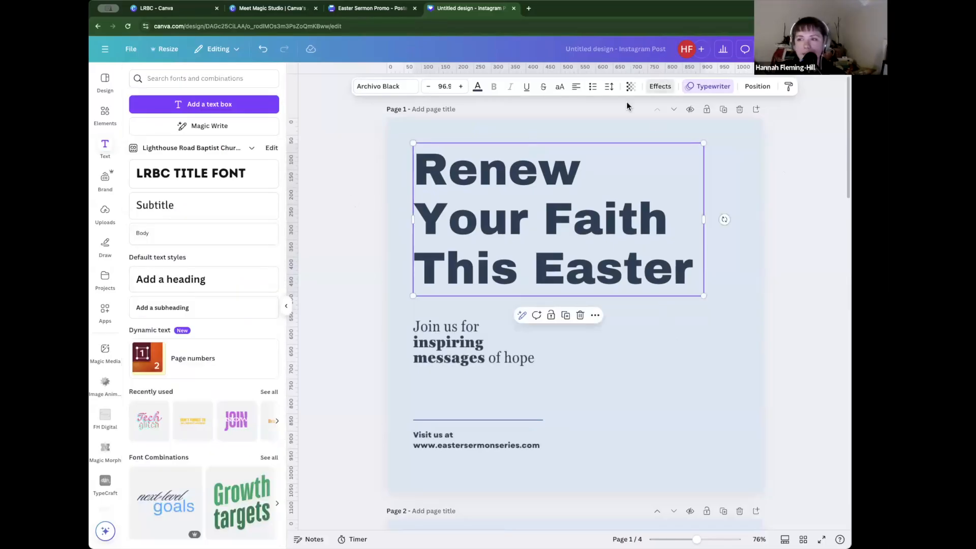
# Step: Give the page 1 heading the Splice text effect with its default settings
pyautogui.click(660, 86)
pyautogui.click(204, 190)
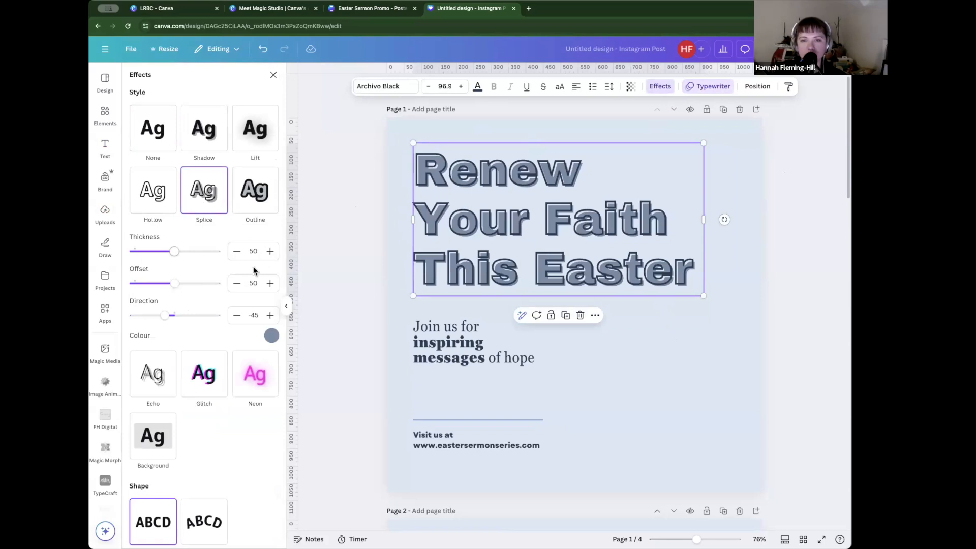
pyautogui.press('Escape')
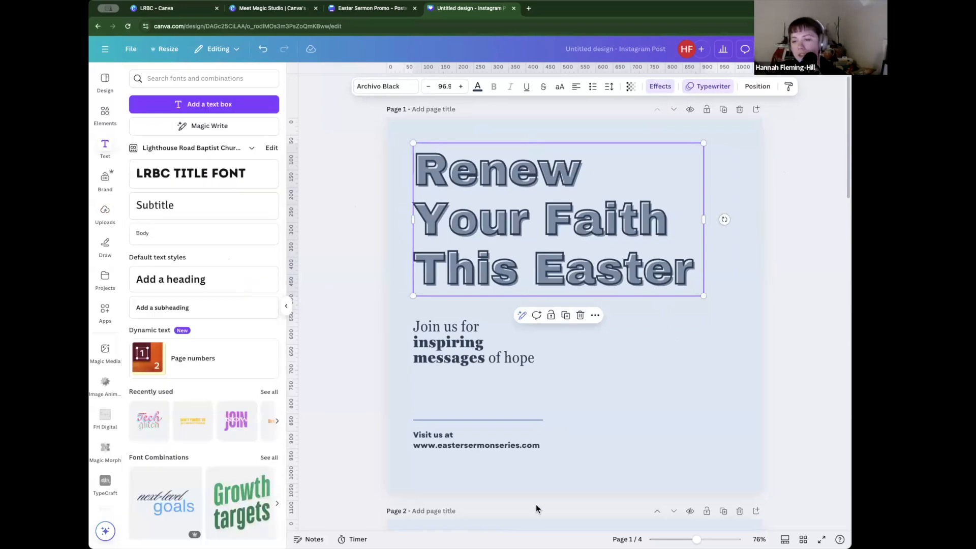
# Step: Play a preview of the animated design and return to the editor
pyautogui.doubleClick(586, 220)
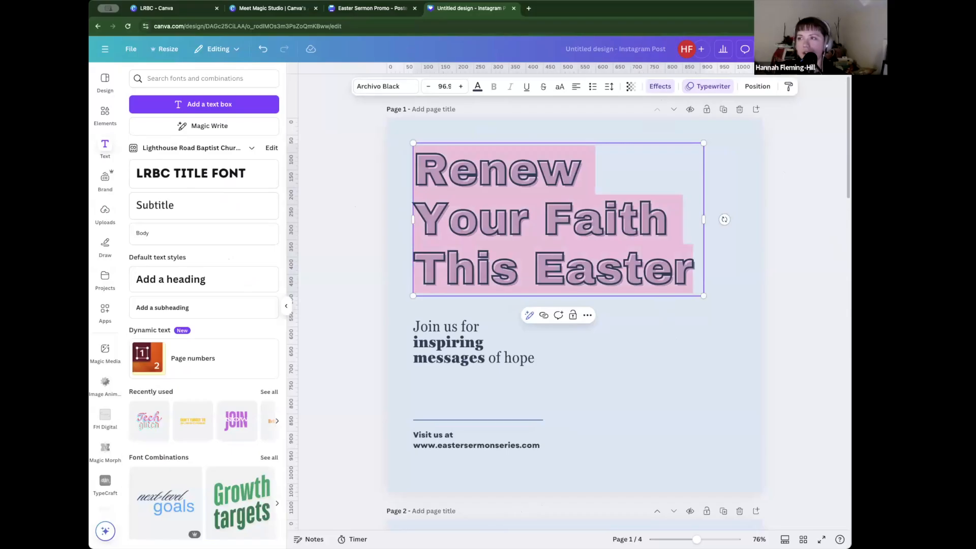
pyautogui.press('super+alt+p')
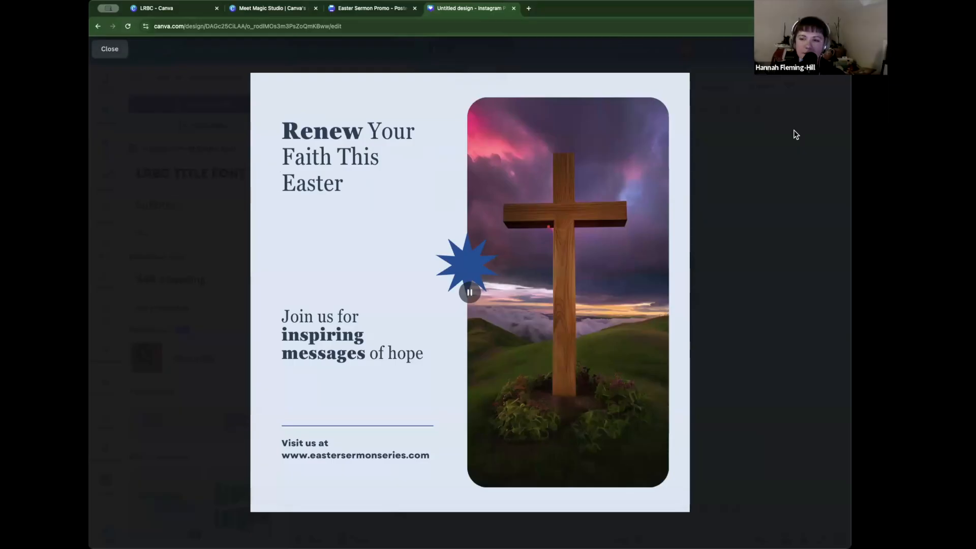
pyautogui.press('Escape')
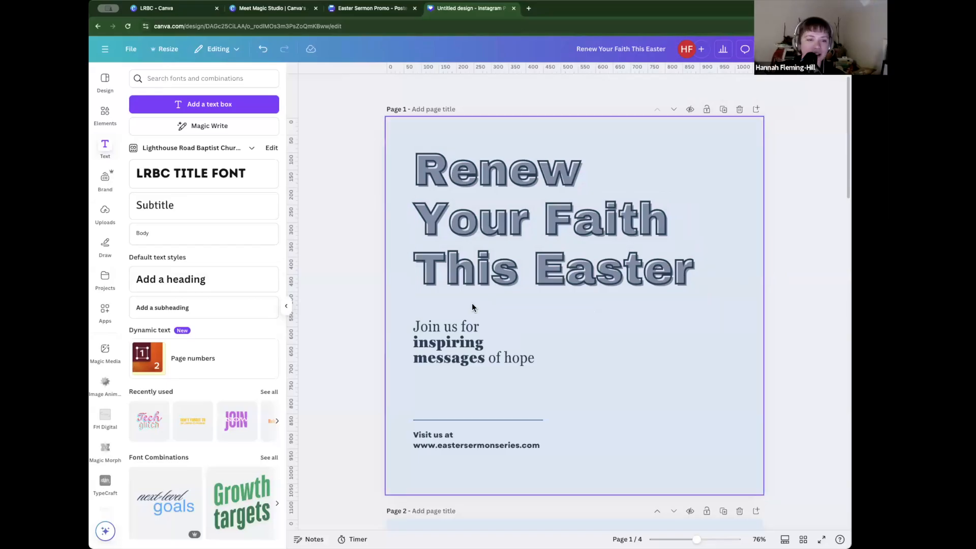
# Step: Try adding a text box in the LRBC title font below the heading on page 2, and undo it
pyautogui.scroll(-6, 484, 293)
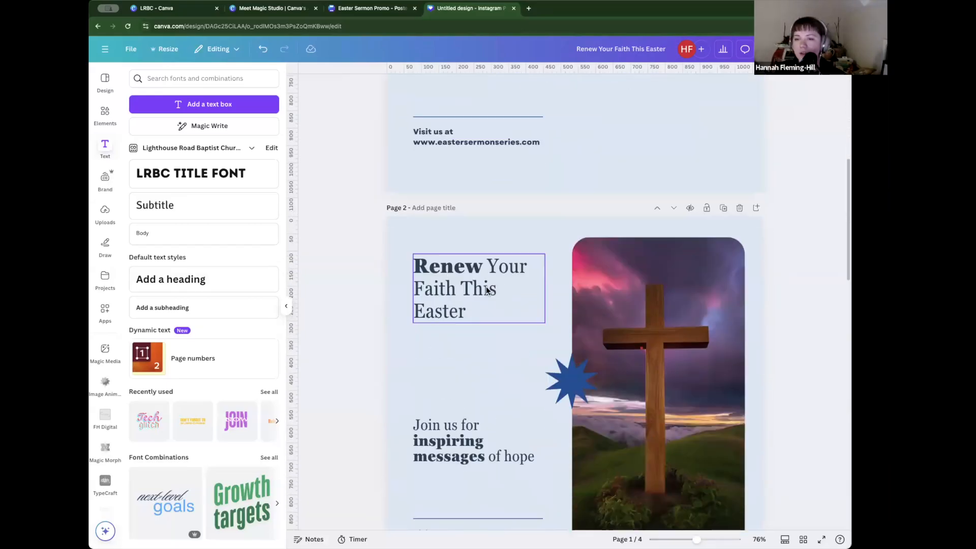
pyautogui.click(486, 289)
pyautogui.click(190, 173)
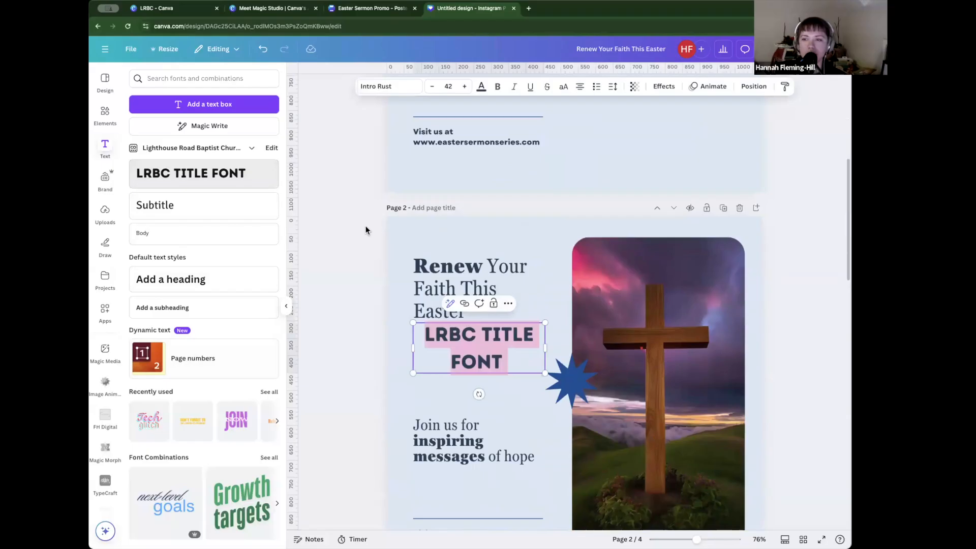
pyautogui.click(501, 359)
pyautogui.press('BackSpace')
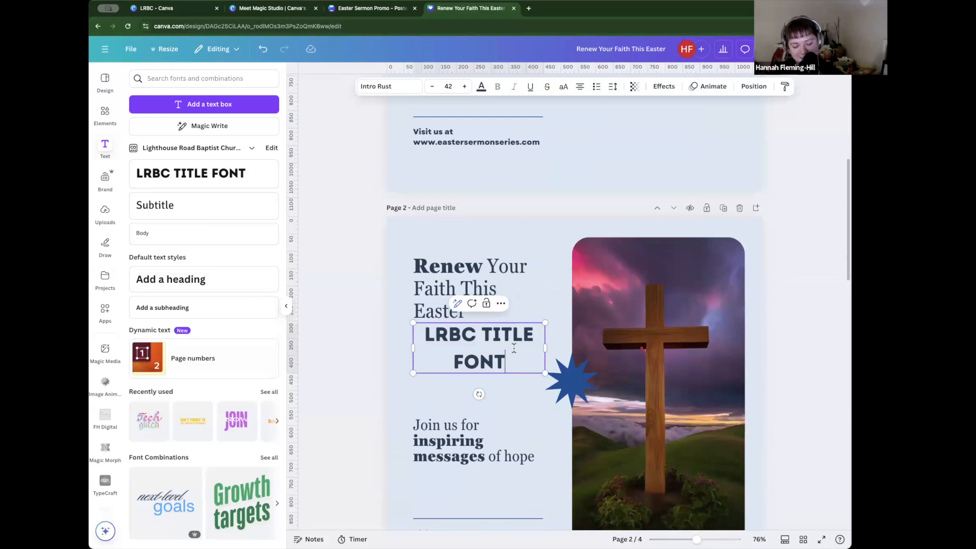
pyautogui.click(526, 409)
pyautogui.hotkey('ctrl', 'z')
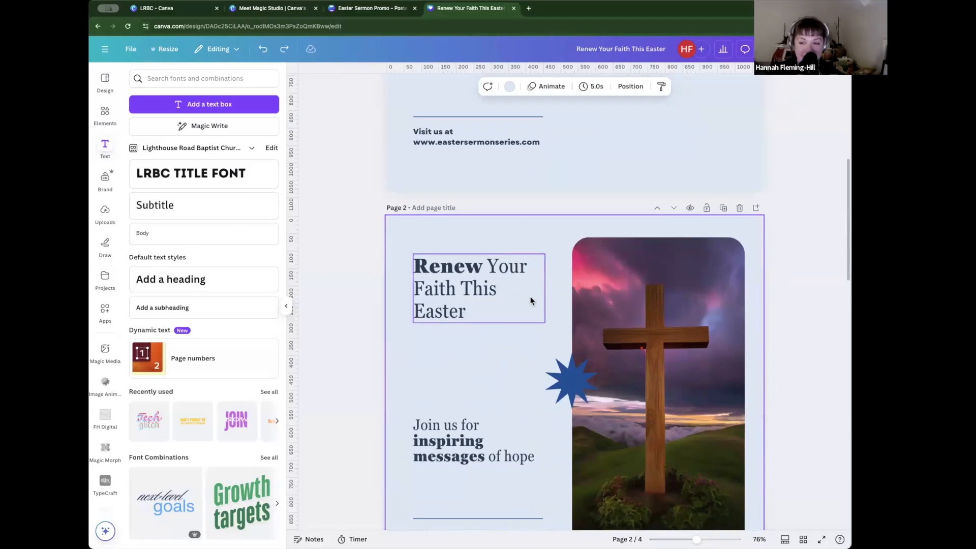
# Step: Change the page 2 heading's font to Intro Rust and enlarge the heading to size 51.3
pyautogui.click(536, 262)
pyautogui.click(388, 86)
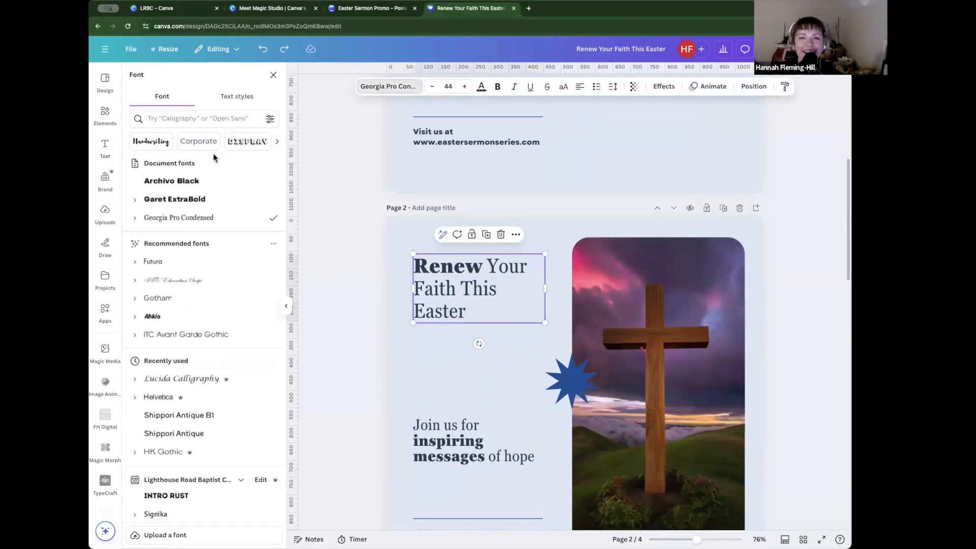
pyautogui.scroll(-2, 178, 407)
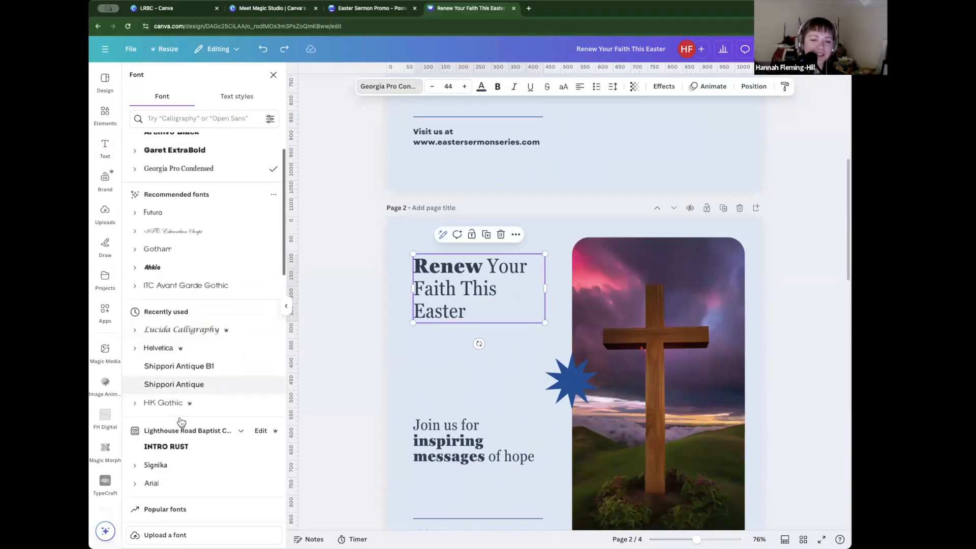
pyautogui.click(176, 438)
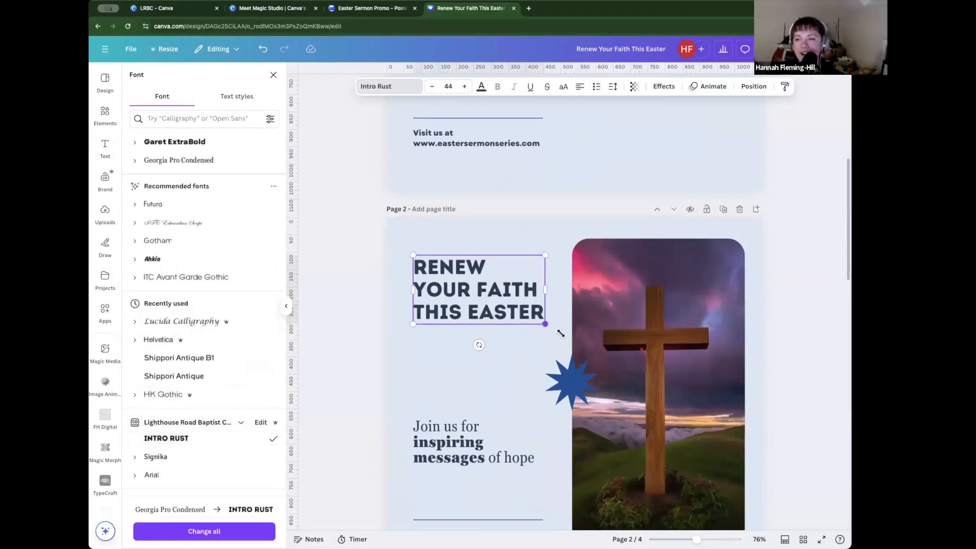
pyautogui.scroll(-2, 525, 276)
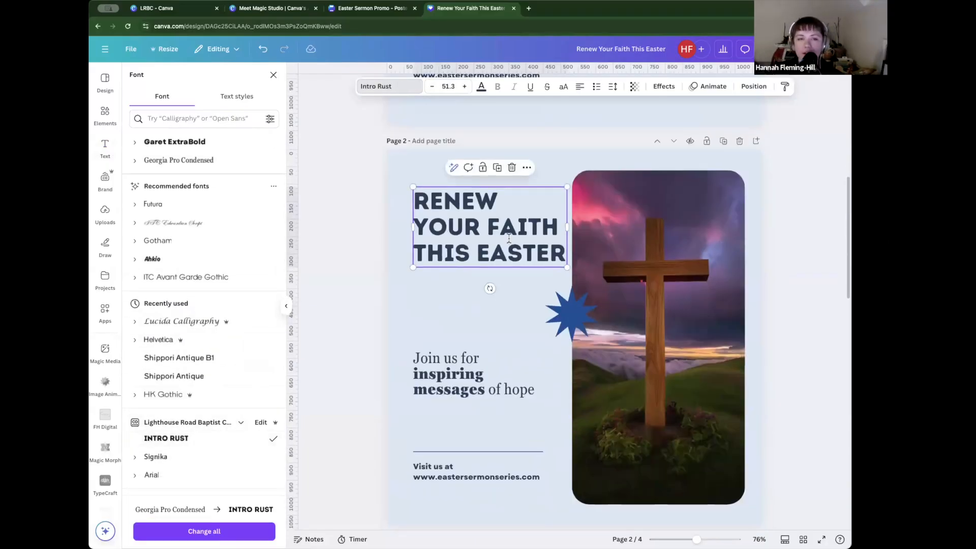
pyautogui.press('Return')
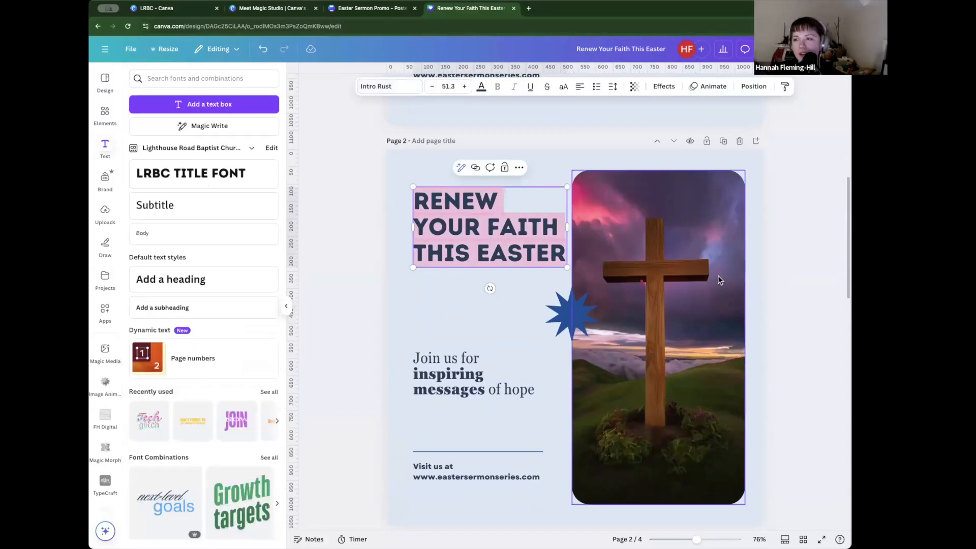
# Step: Crop the upper part of the page 2 cross image and enlarge the heading to size 83.7, overlapping the image's upper edge
pyautogui.click(655, 194)
pyautogui.moveTo(658, 171); pyautogui.dragTo(665, 268)
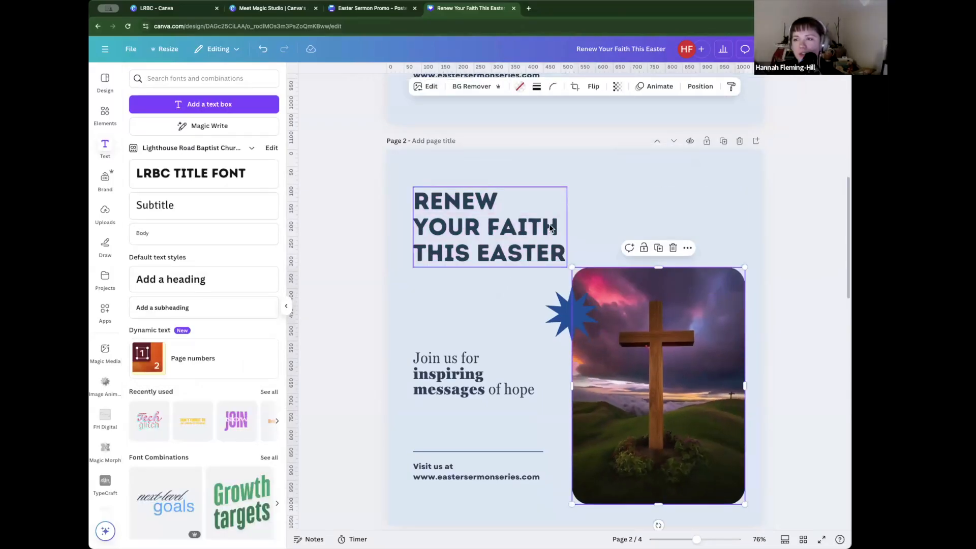
pyautogui.click(549, 224)
pyautogui.moveTo(567, 186); pyautogui.dragTo(664, 137)
pyautogui.moveTo(545, 231); pyautogui.dragTo(531, 256)
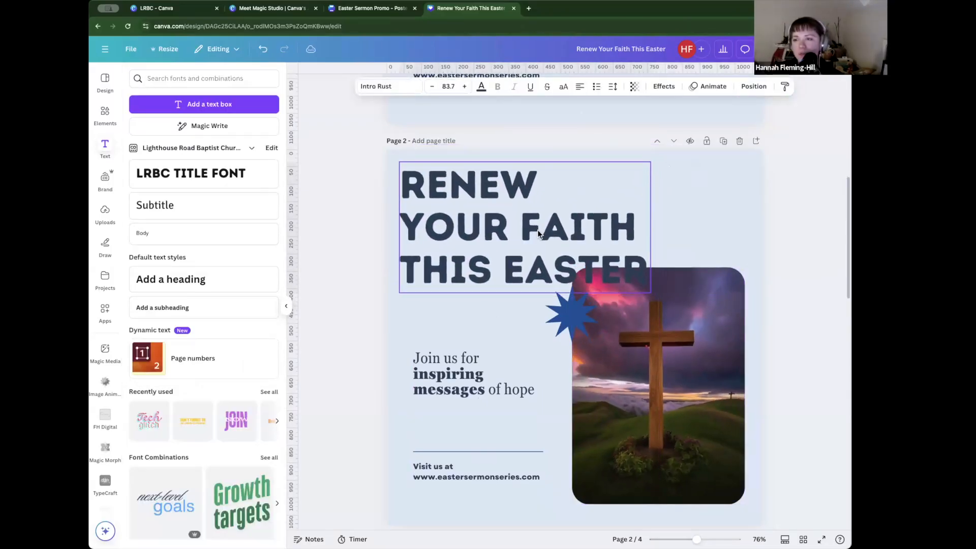
# Step: Make the cross image on page 2 semi-transparent
pyautogui.click(664, 334)
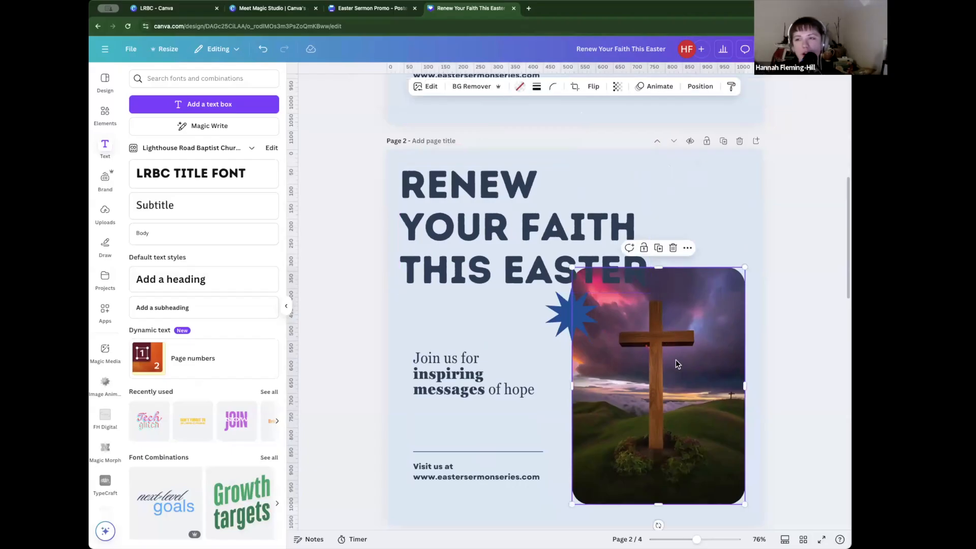
pyautogui.click(617, 86)
pyautogui.moveTo(639, 124); pyautogui.dragTo(605, 126)
pyautogui.click(796, 278)
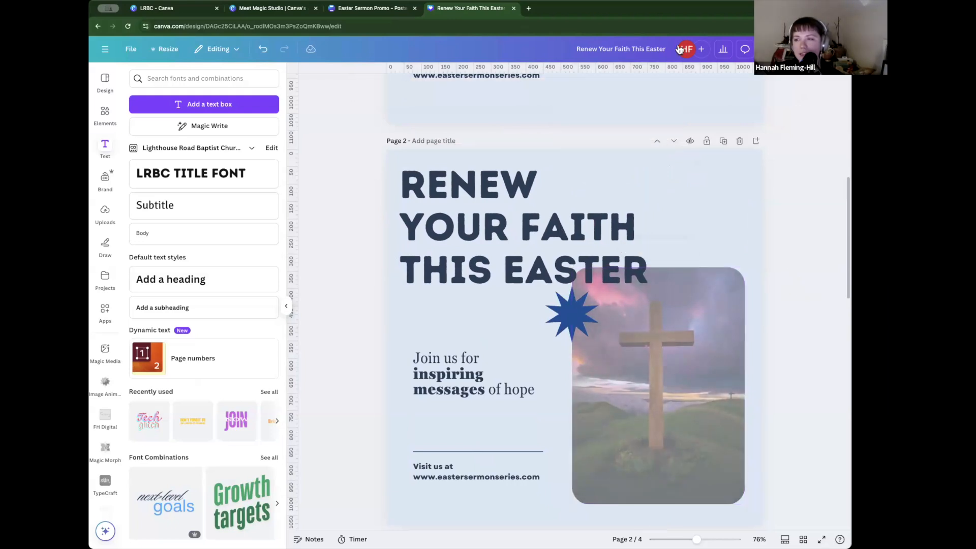
# Step: Align the page 2 heading to the top of the page
pyautogui.click(593, 262)
pyautogui.click(749, 89)
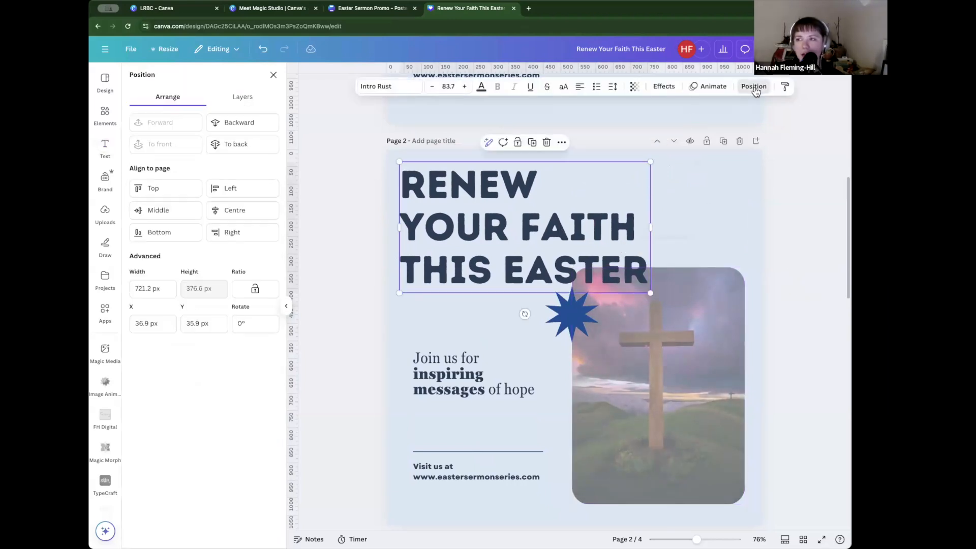
pyautogui.click(193, 208)
pyautogui.click(201, 189)
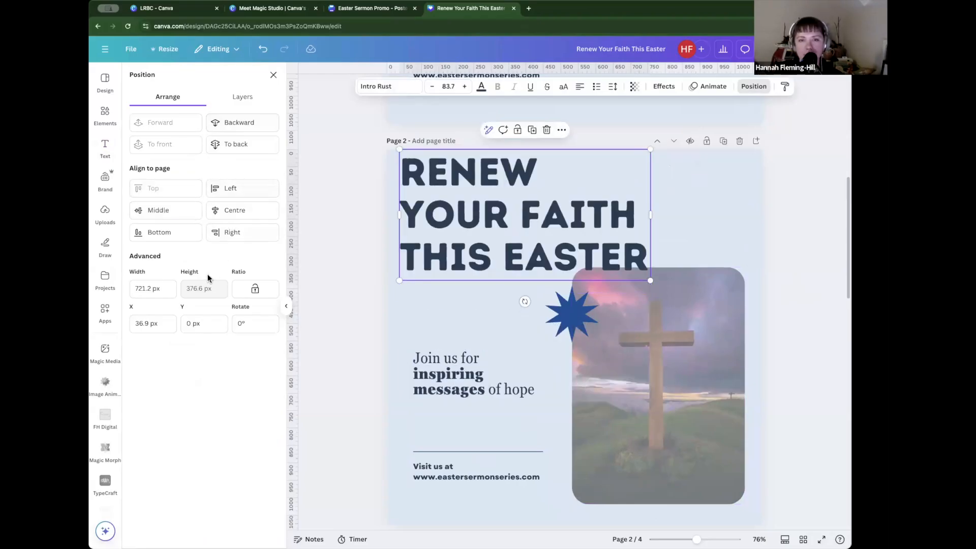
# Step: Move the cross image's layer above the blue star and the line, directly beneath the page 2 heading
pyautogui.click(242, 96)
pyautogui.moveTo(213, 299); pyautogui.dragTo(212, 242)
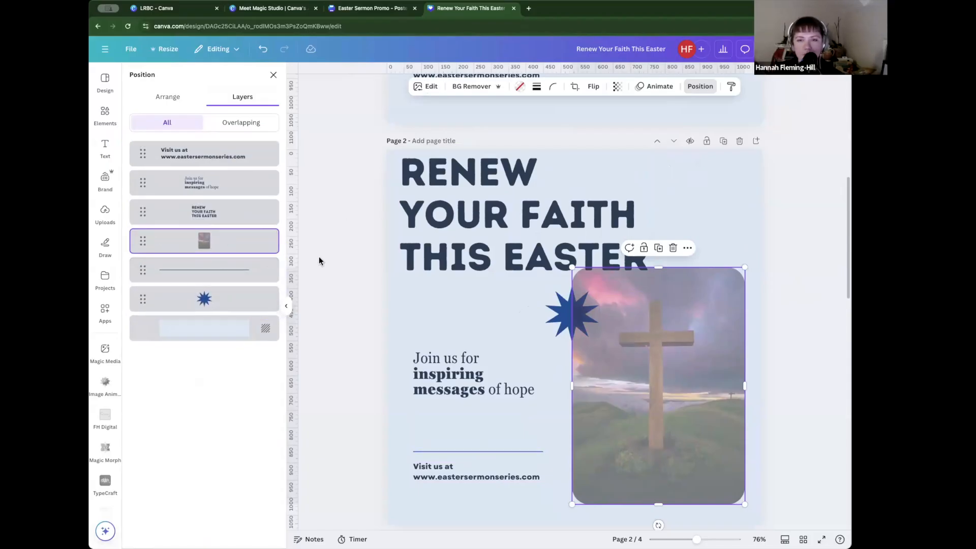
pyautogui.click(275, 75)
pyautogui.click(350, 260)
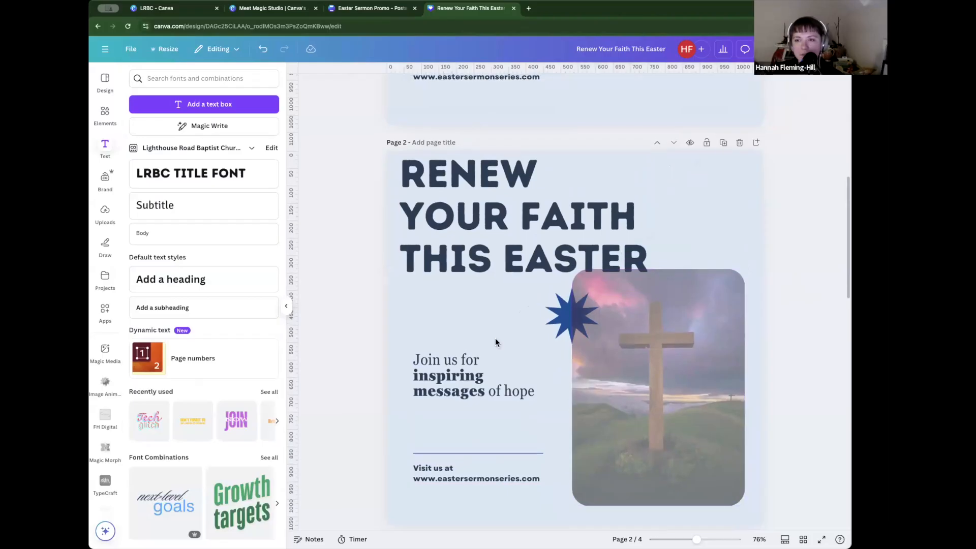
# Step: Duplicate page 2 and delete everything except the heading from the copy
pyautogui.click(723, 142)
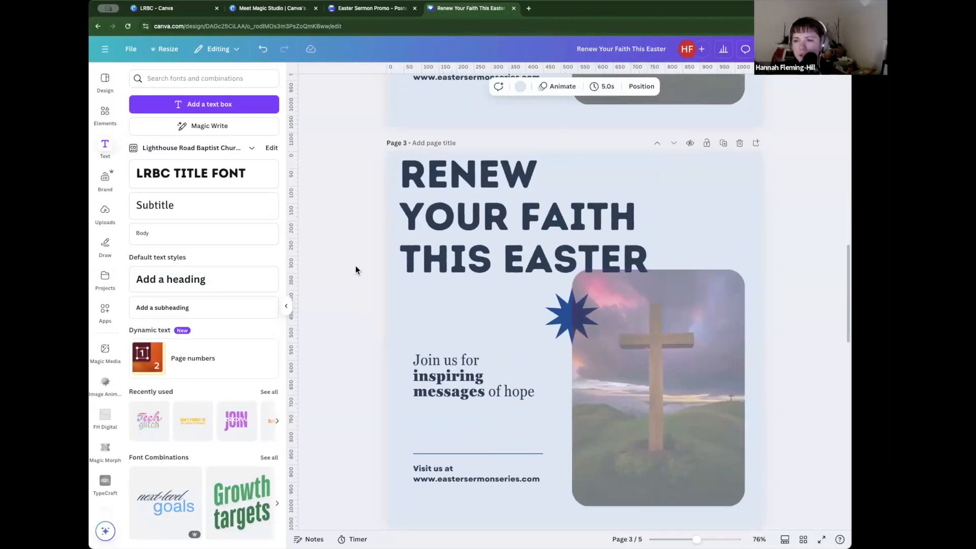
pyautogui.moveTo(368, 272); pyautogui.dragTo(722, 500)
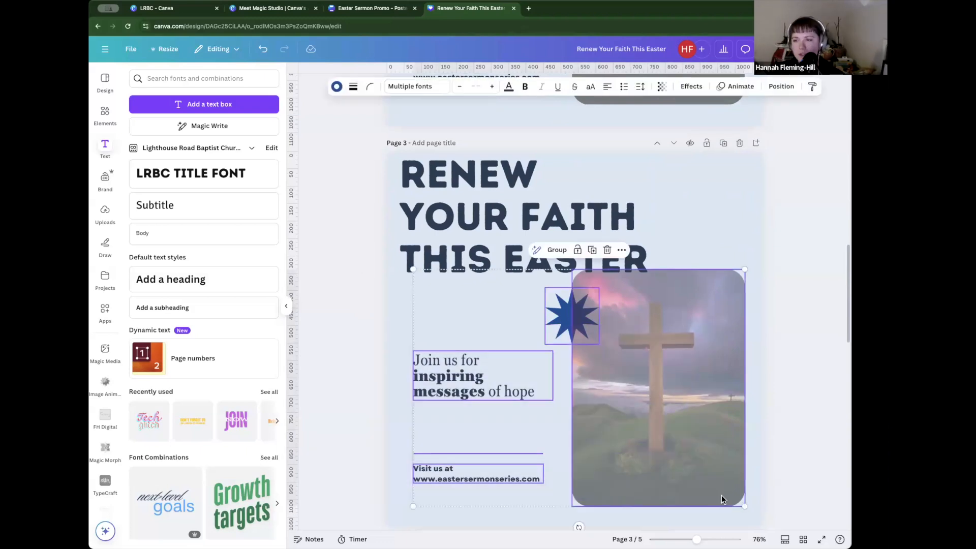
pyautogui.press('Delete')
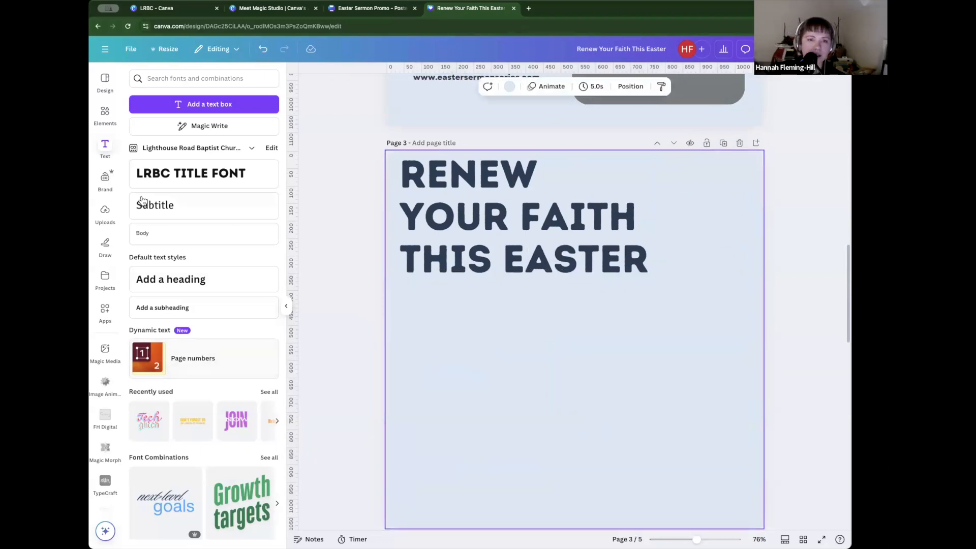
# Step: Search the elements library for "frame" and browse all frames down to the letter-shaped ones
pyautogui.click(103, 113)
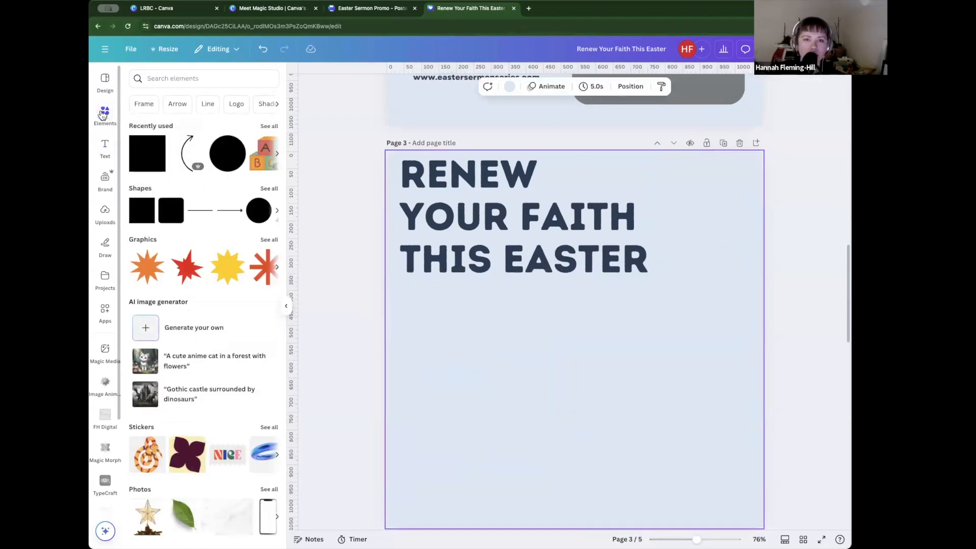
pyautogui.click(145, 83)
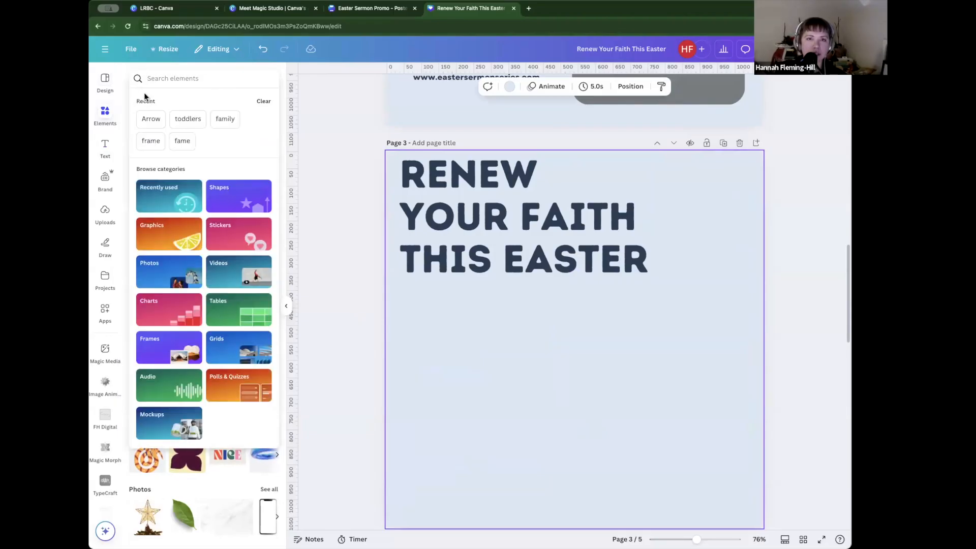
pyautogui.click(150, 141)
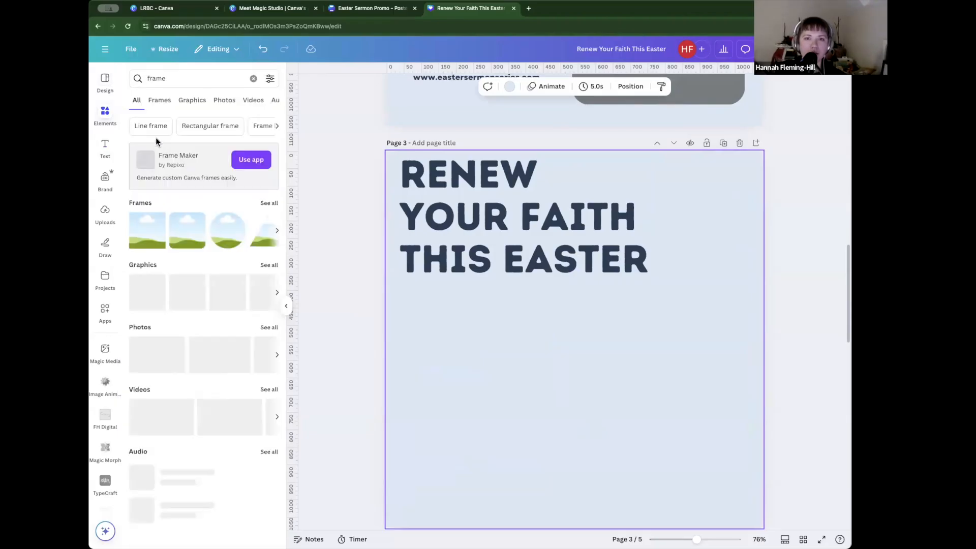
pyautogui.click(268, 206)
pyautogui.scroll(-8, 237, 255)
pyautogui.scroll(-2, 238, 251)
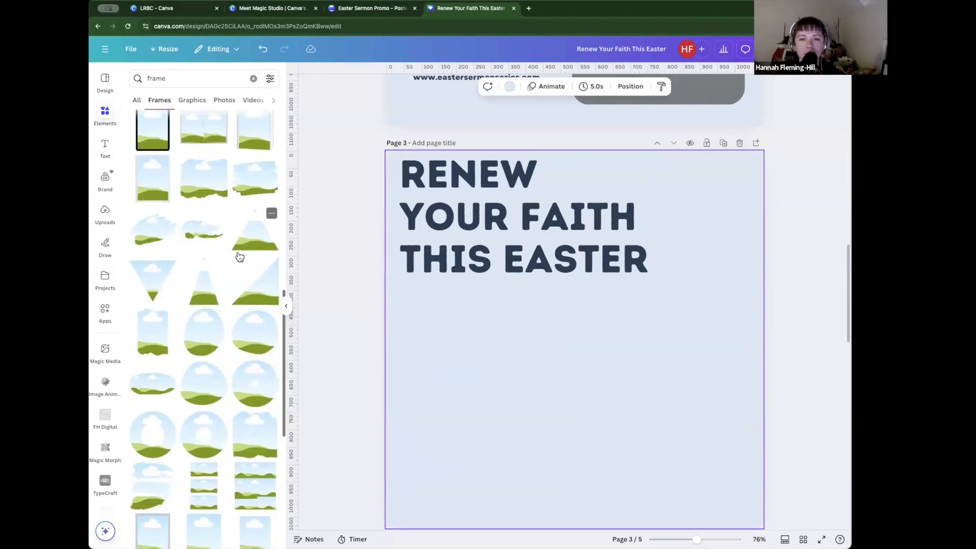
pyautogui.scroll(-10, 239, 256)
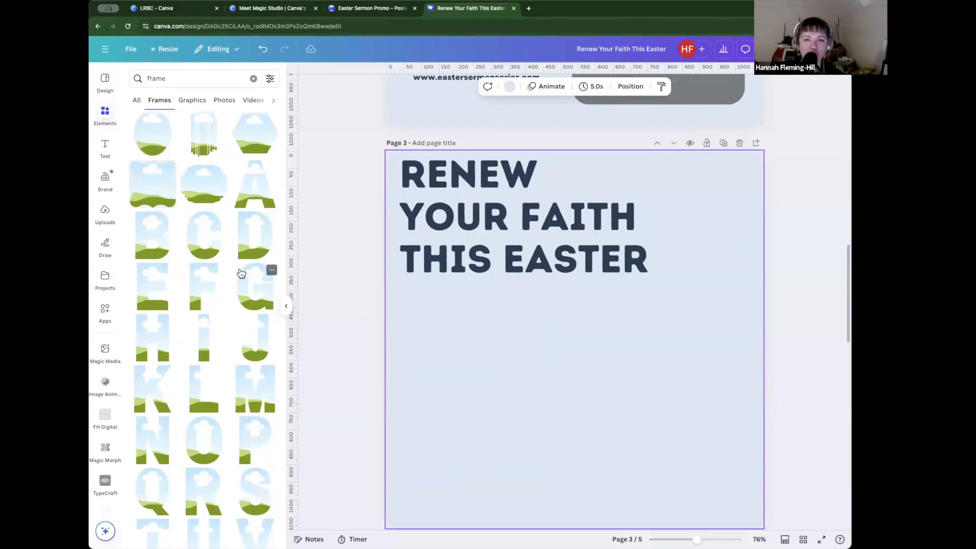
# Step: Place the letter frames E, A, S and T in a row below the heading on page 3
pyautogui.moveTo(161, 269); pyautogui.dragTo(432, 311)
pyautogui.moveTo(255, 184); pyautogui.dragTo(539, 297)
pyautogui.scroll(-4, 240, 359)
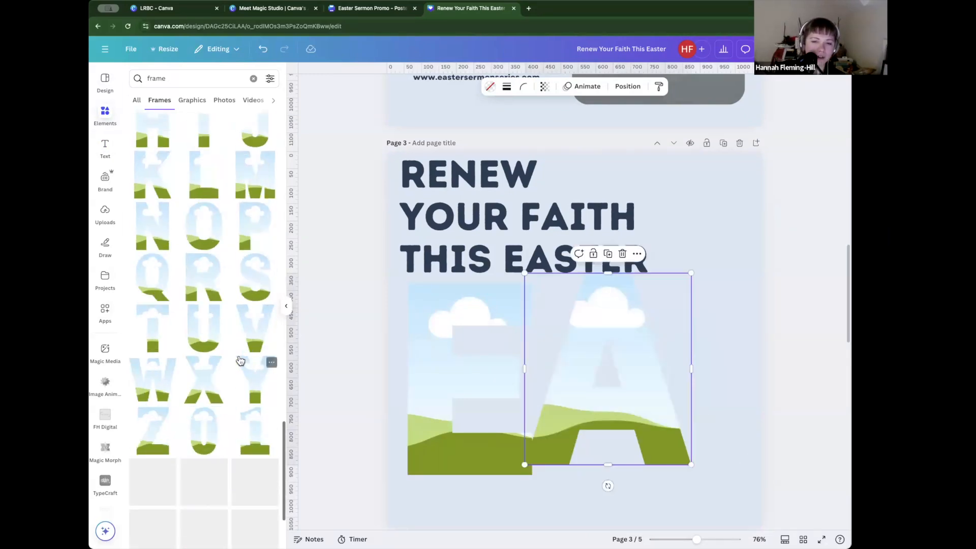
pyautogui.moveTo(255, 277); pyautogui.dragTo(650, 396)
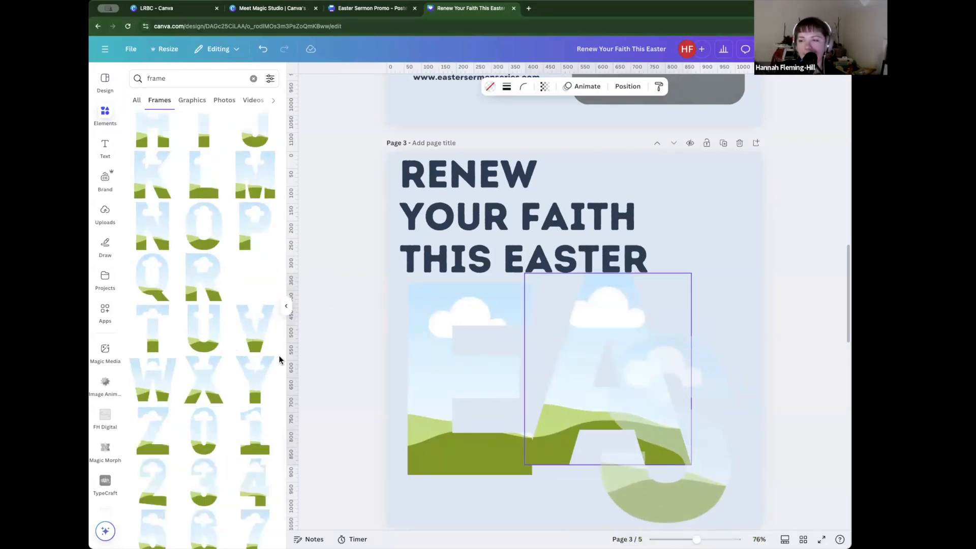
pyautogui.moveTo(156, 341); pyautogui.dragTo(468, 367)
pyautogui.moveTo(654, 406); pyautogui.dragTo(591, 358)
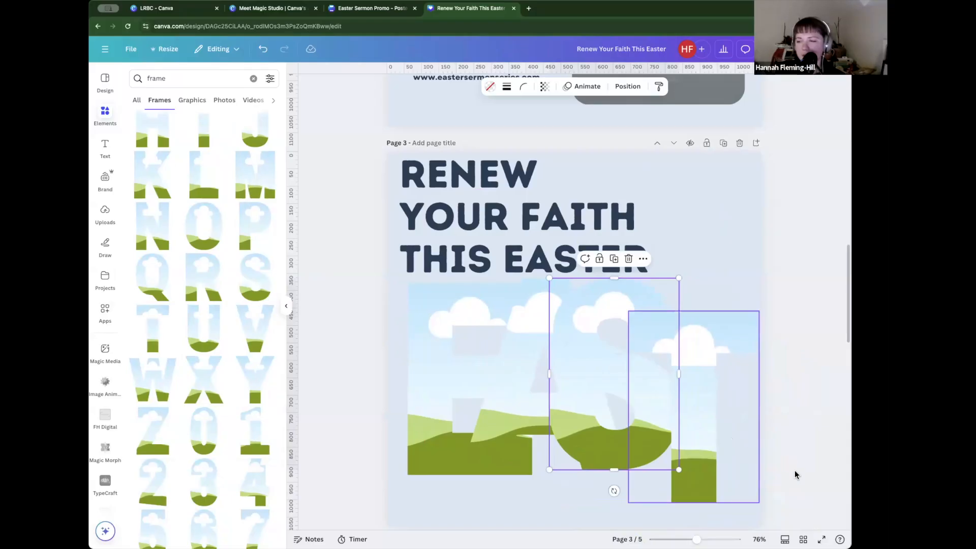
# Step: Select the four letter frames on page 3 and align them by their vertical middles
pyautogui.moveTo(410, 380); pyautogui.dragTo(412, 377)
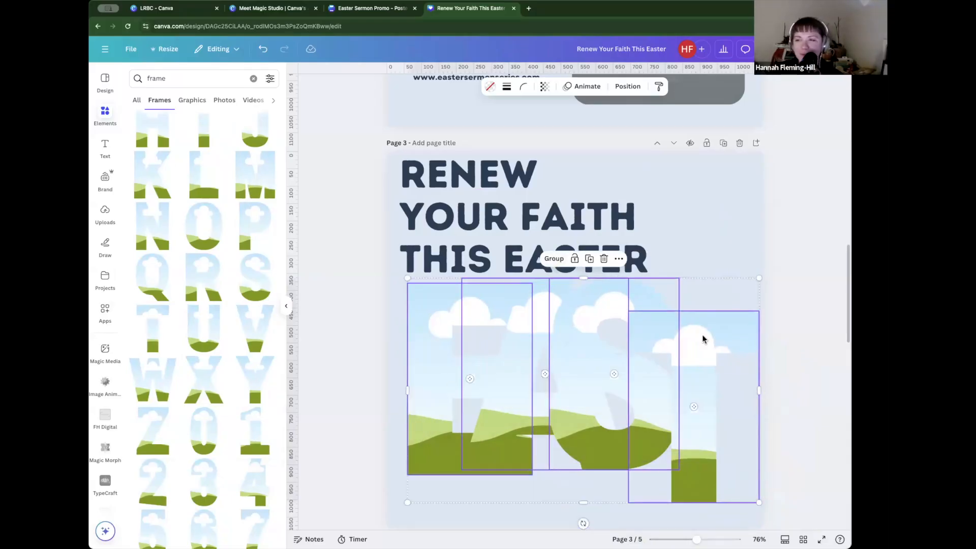
pyautogui.click(628, 86)
pyautogui.click(170, 97)
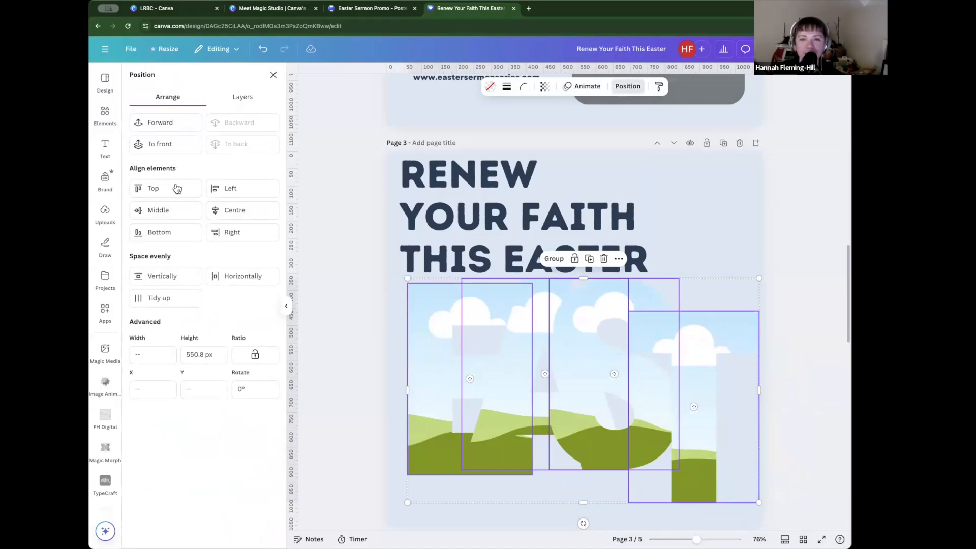
pyautogui.click(184, 212)
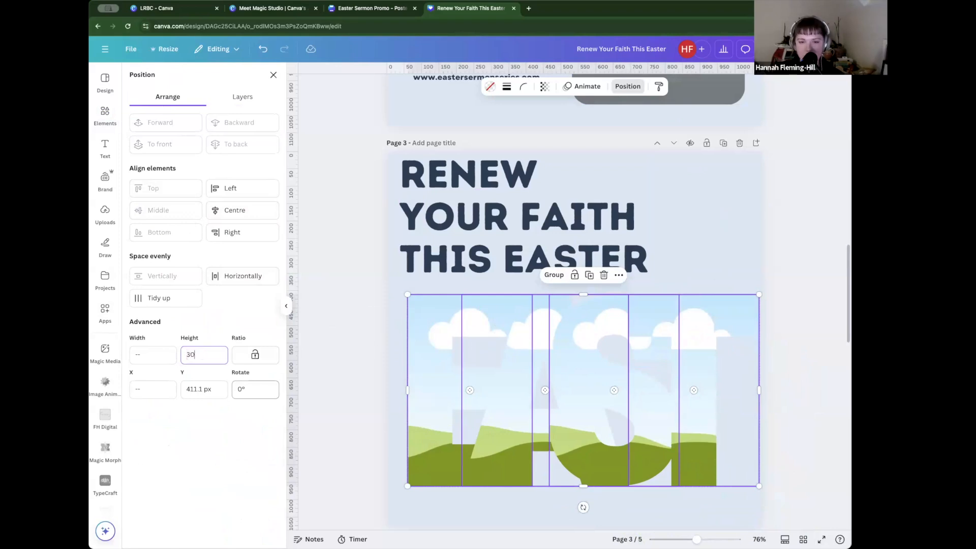
# Step: Set the height and the width of all four letter frames to 200 px
pyautogui.press('Return')
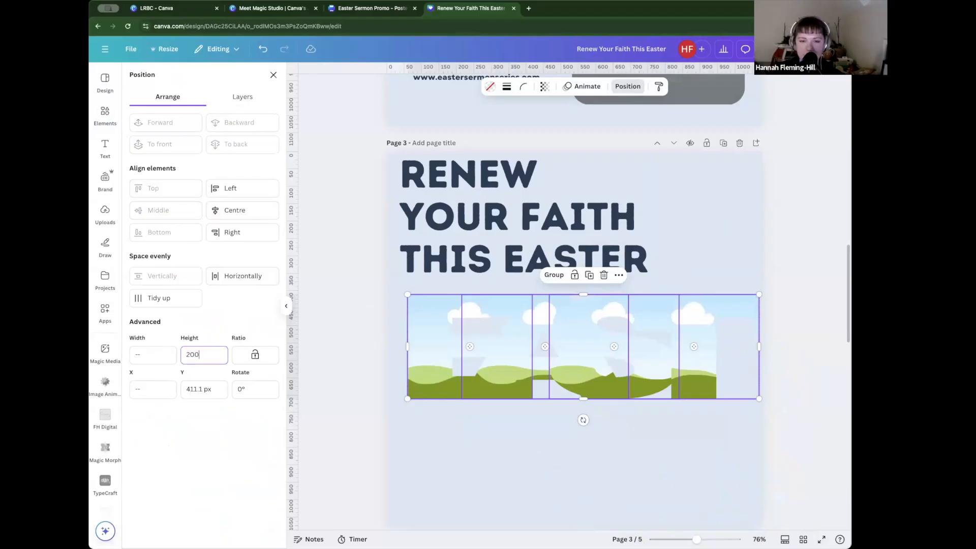
pyautogui.press('Return')
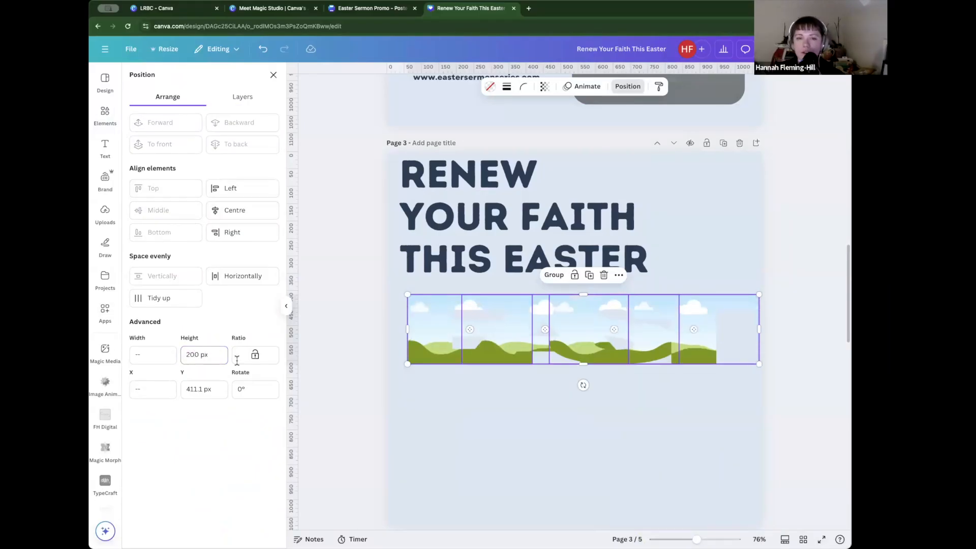
pyautogui.click(135, 355)
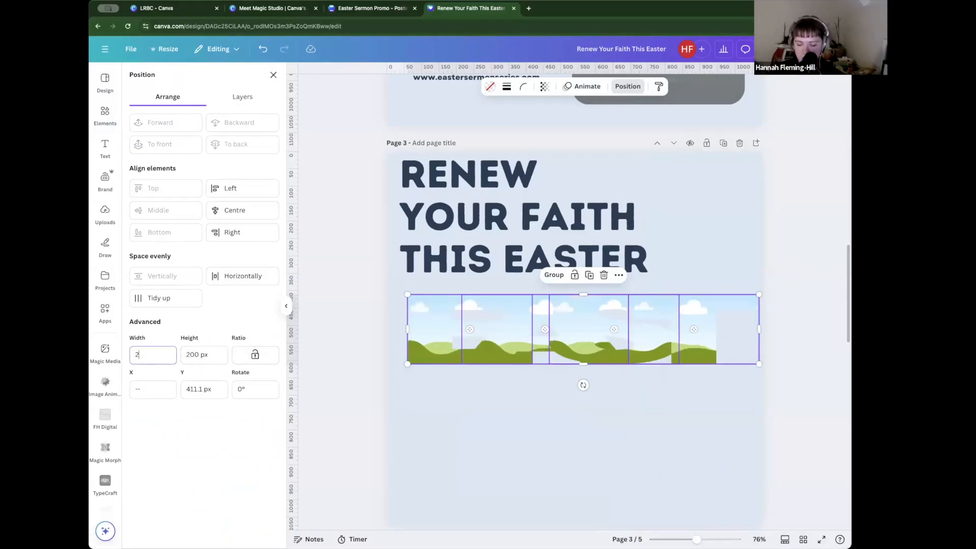
pyautogui.press('Return')
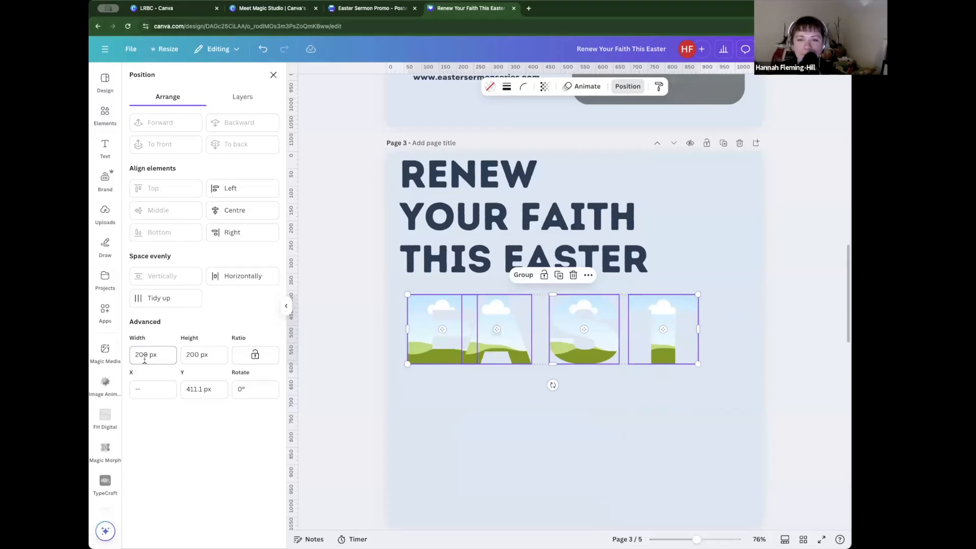
# Step: Space the four letter frames evenly horizontally and move them as one group to X 122.7 px, Y 667.4 px on page 3
pyautogui.click(232, 280)
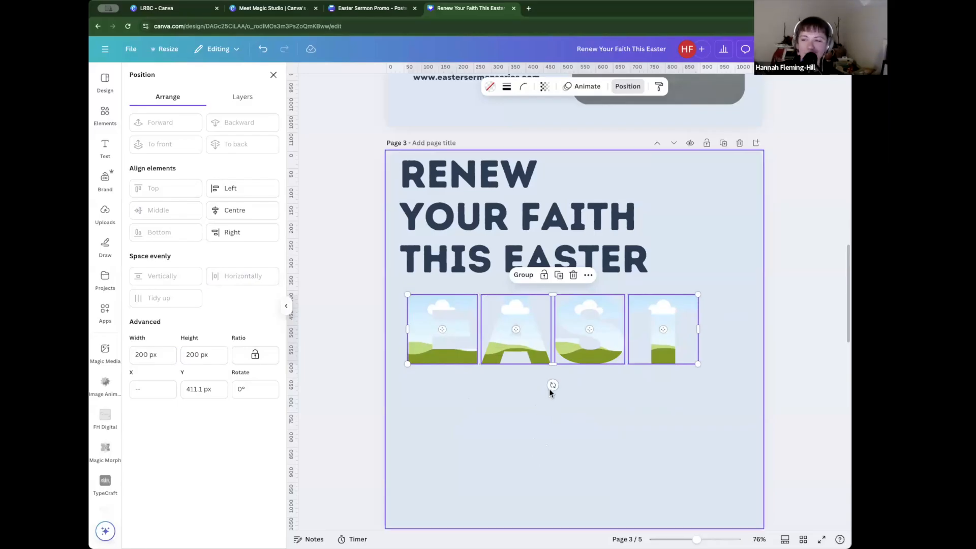
pyautogui.click(525, 275)
pyautogui.moveTo(572, 341); pyautogui.dragTo(597, 433)
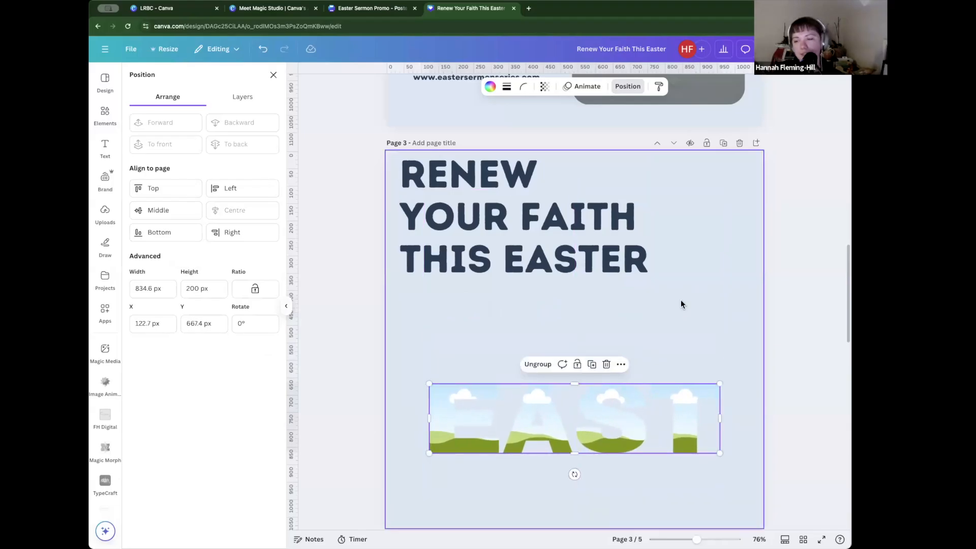
# Step: Fill the letter frames E, A and S on page 3 with three of the uploaded wooden cross images
pyautogui.click(636, 417)
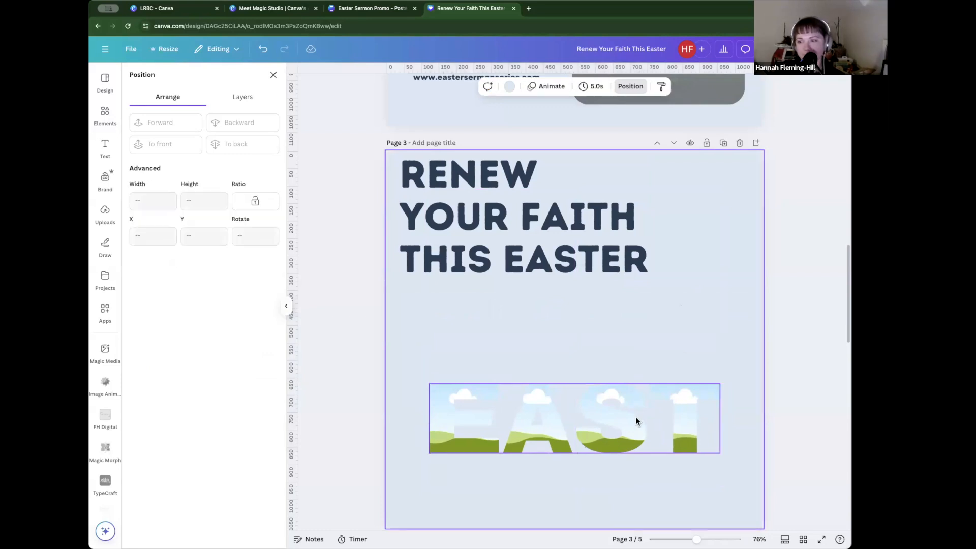
pyautogui.click(484, 431)
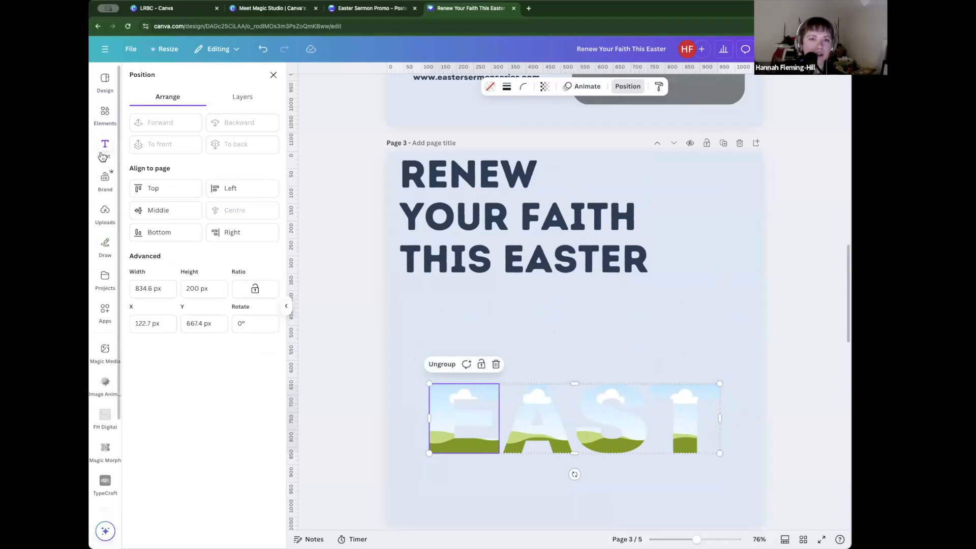
pyautogui.click(108, 221)
pyautogui.moveTo(173, 176); pyautogui.dragTo(436, 397)
pyautogui.moveTo(203, 185); pyautogui.dragTo(530, 411)
pyautogui.moveTo(254, 185); pyautogui.dragTo(610, 417)
# Step: Replace the images in the letter frames E and A with the coastal cliff photo from the brand kit
pyautogui.click(105, 82)
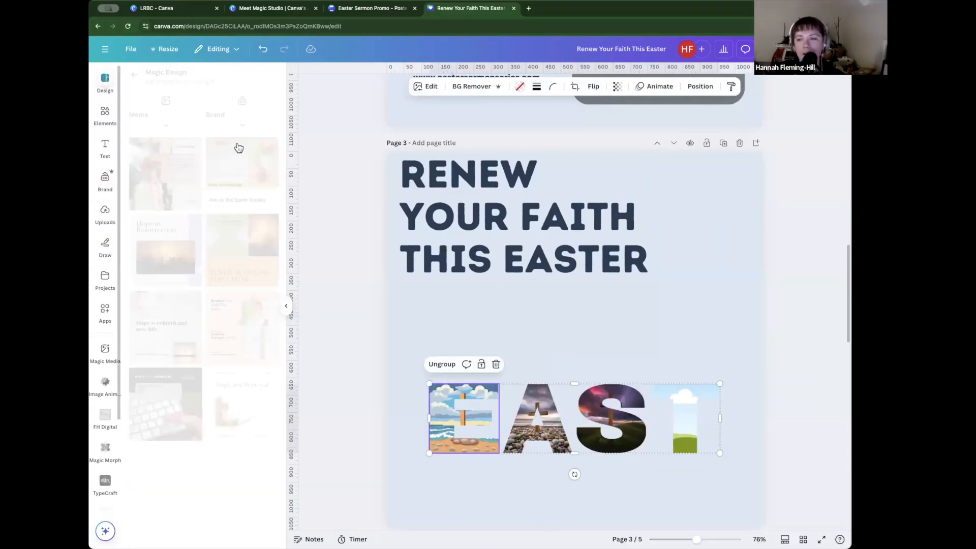
pyautogui.scroll(-3, 600, 380)
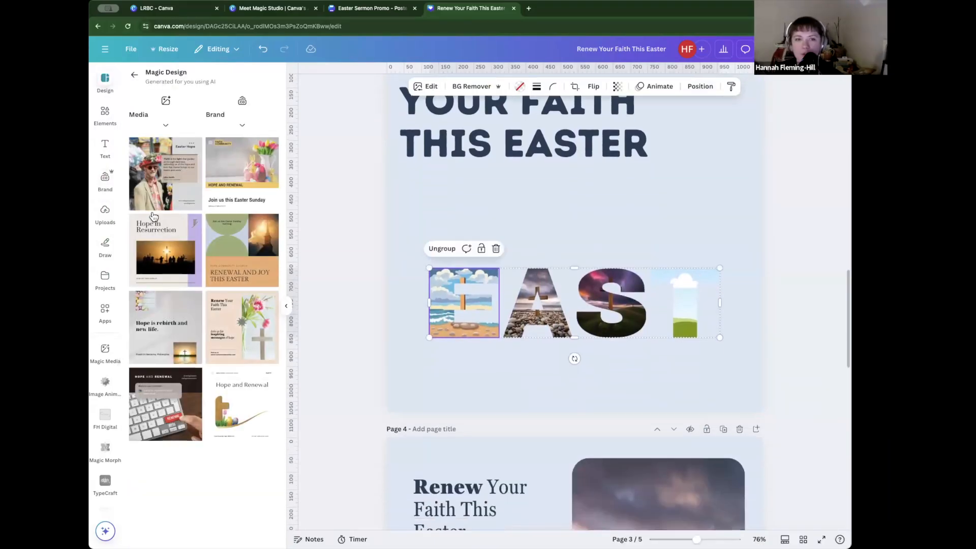
pyautogui.click(106, 184)
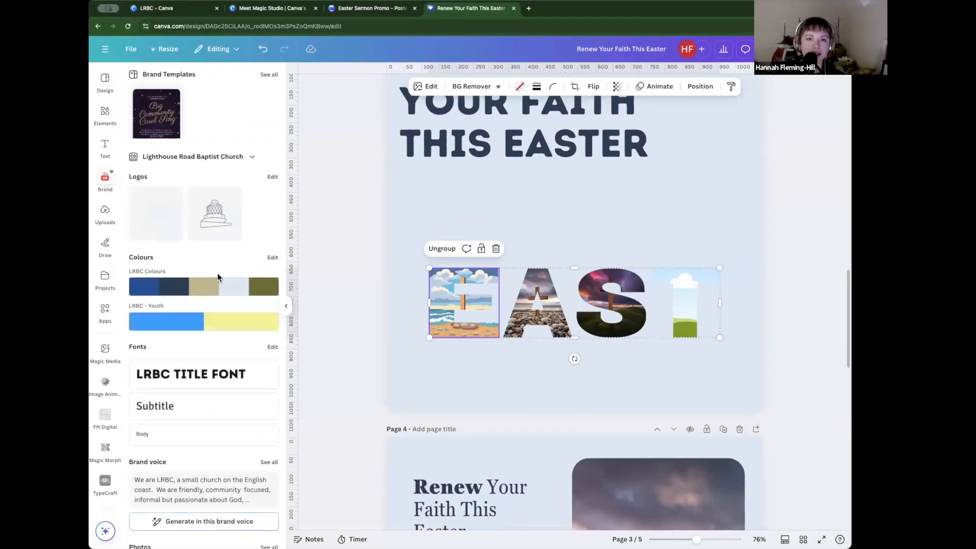
pyautogui.scroll(-4, 218, 273)
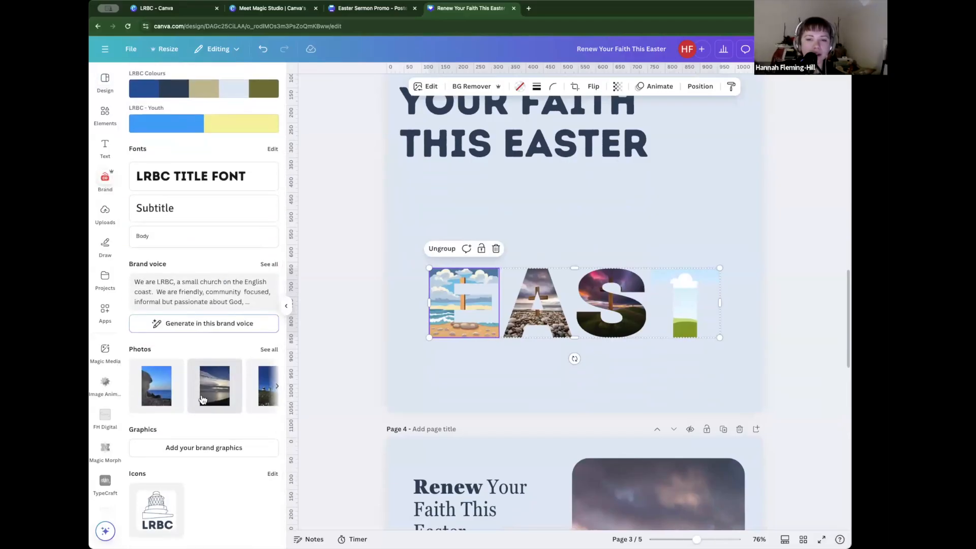
pyautogui.moveTo(157, 386); pyautogui.dragTo(442, 308)
pyautogui.moveTo(148, 387); pyautogui.dragTo(532, 285)
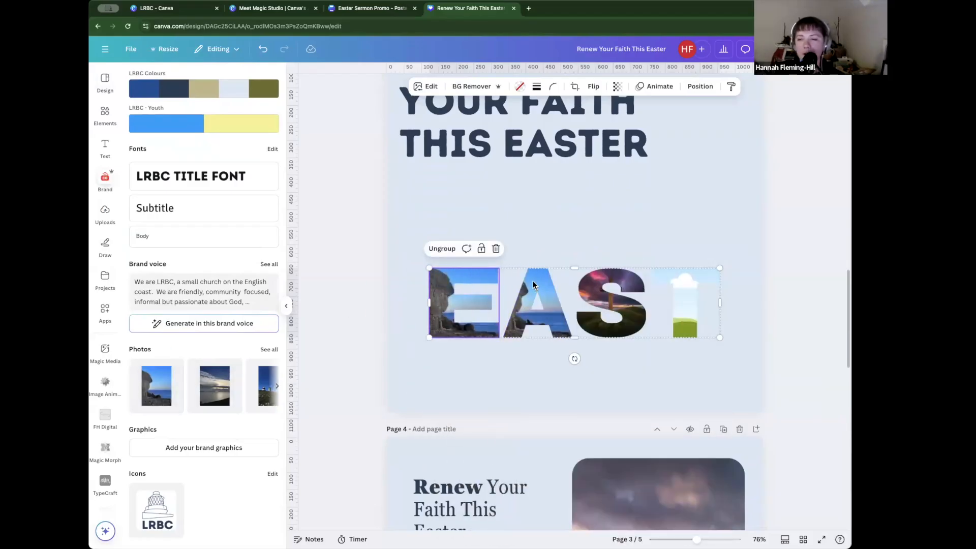
# Step: Enlarge the cliff photo inside the letter A and reposition it so the letter shows mostly sky and sea
pyautogui.doubleClick(531, 283)
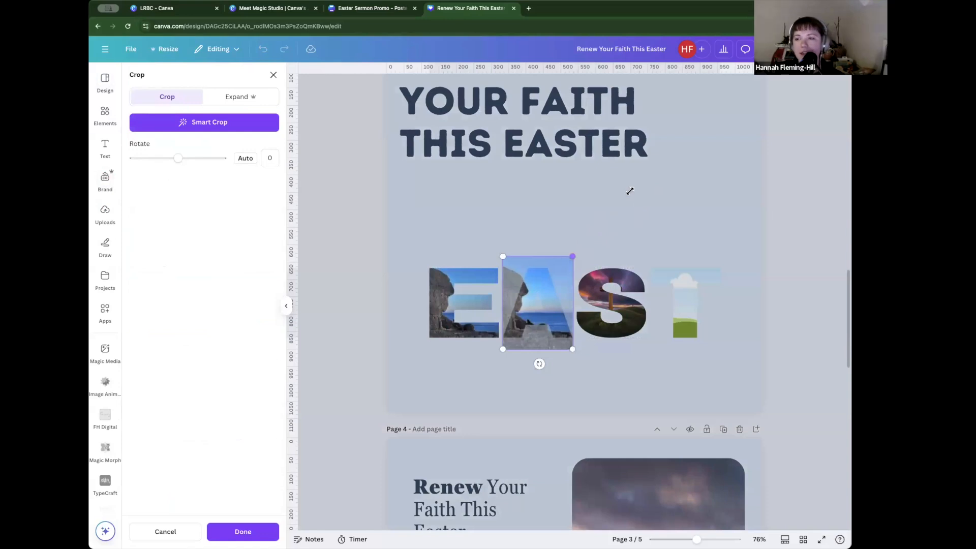
pyautogui.moveTo(572, 256); pyautogui.dragTo(629, 189)
pyautogui.moveTo(549, 297); pyautogui.dragTo(523, 338)
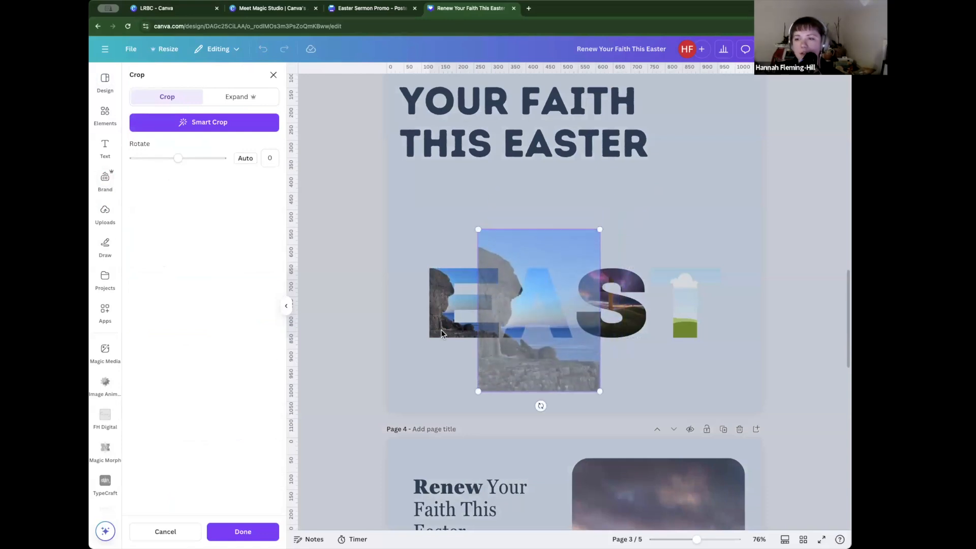
pyautogui.click(441, 331)
# Step: Enlarge the cliff photo inside the letter E and reposition it so the rock face fills the letter's stem
pyautogui.doubleClick(441, 334)
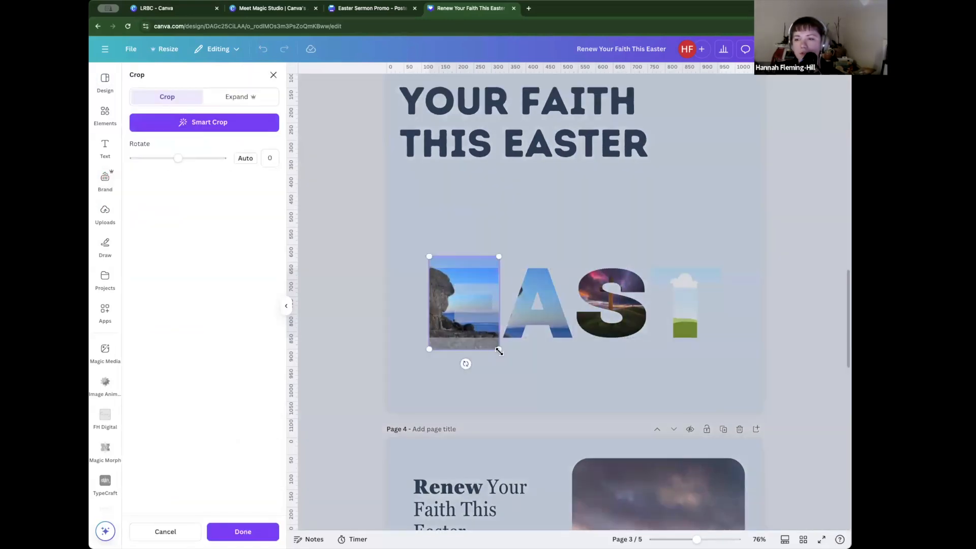
pyautogui.moveTo(544, 424); pyautogui.dragTo(544, 397)
pyautogui.moveTo(600, 431); pyautogui.dragTo(585, 400)
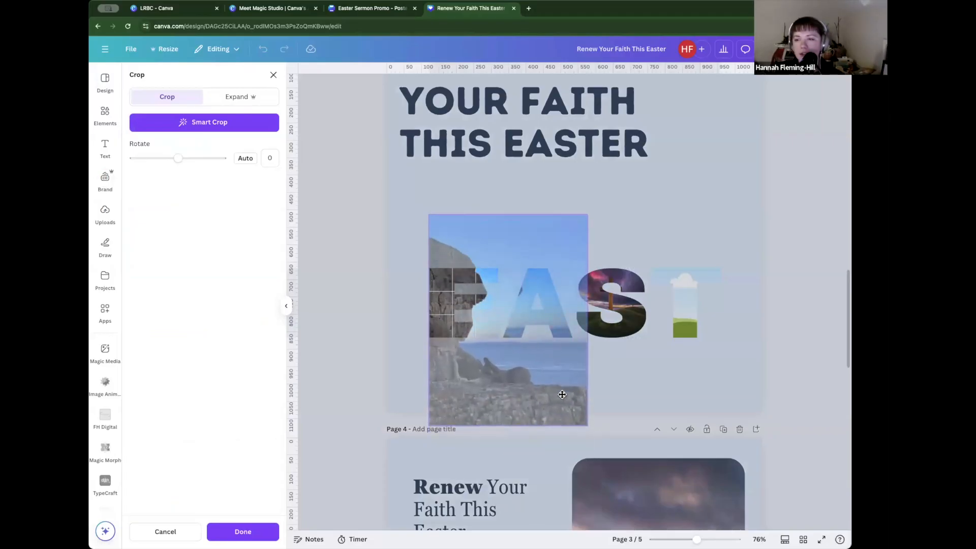
pyautogui.click(393, 338)
# Step: Fill the letter S with the brand kit's cliff photo and crop it to show the sky and sea
pyautogui.moveTo(157, 385); pyautogui.dragTo(593, 278)
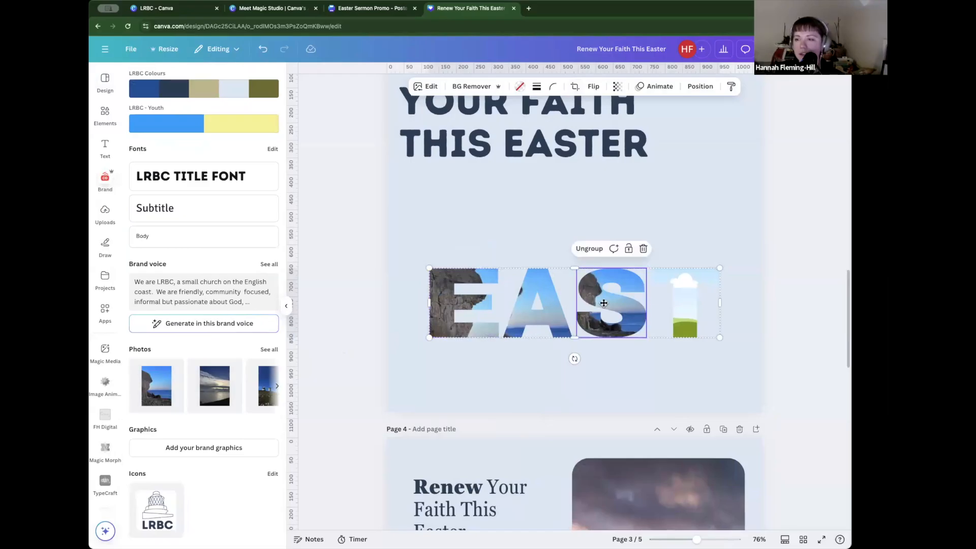
pyautogui.doubleClick(593, 279)
pyautogui.moveTo(612, 362); pyautogui.dragTo(644, 379)
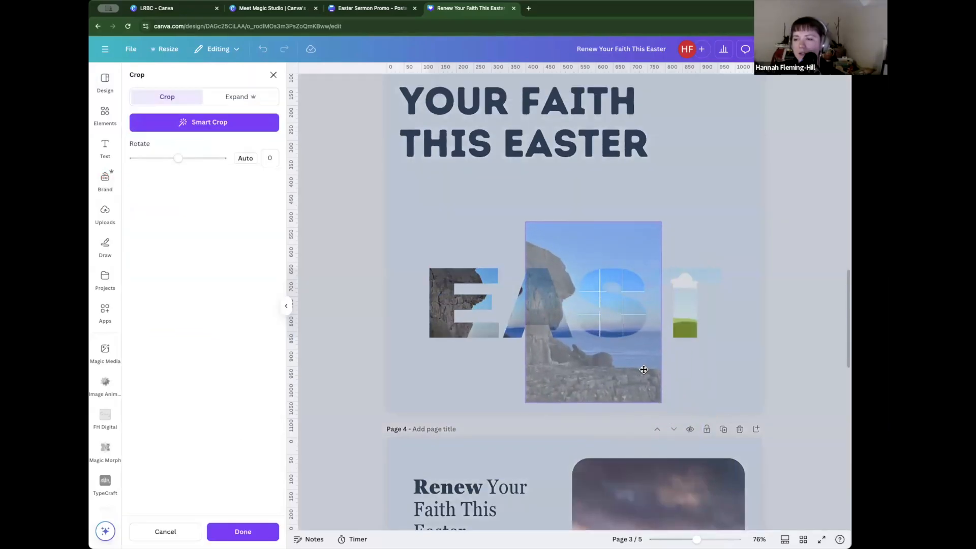
pyautogui.click(420, 337)
# Step: Fill the letter T with the brand kit's cliff photo and adjust its crop to the sky and sea
pyautogui.moveTo(167, 379); pyautogui.dragTo(680, 288)
pyautogui.doubleClick(680, 289)
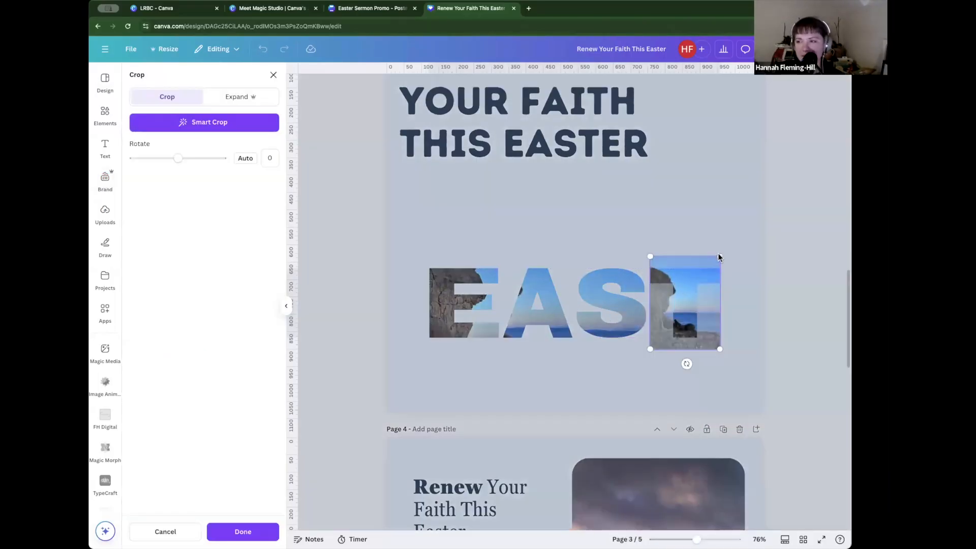
pyautogui.moveTo(721, 256); pyautogui.dragTo(661, 264)
pyautogui.click(677, 197)
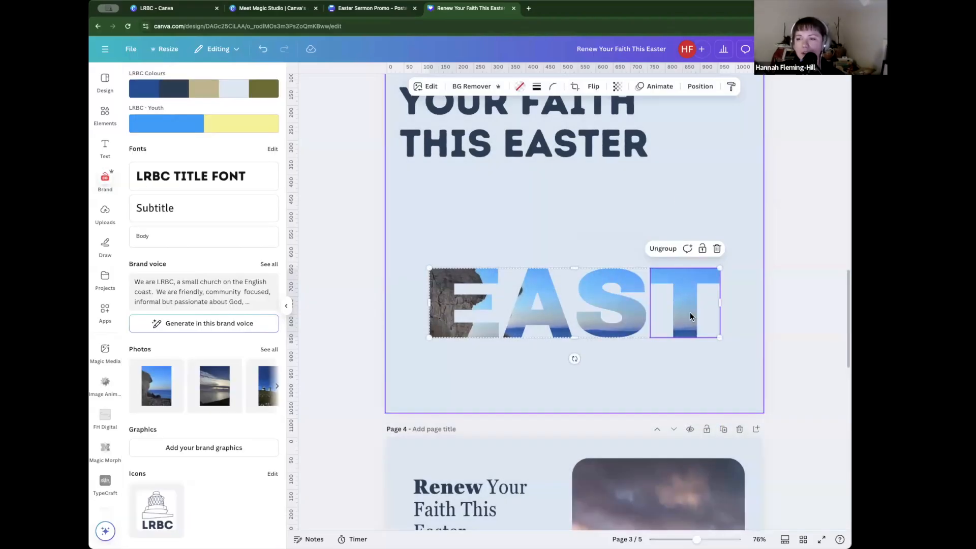
pyautogui.click(672, 379)
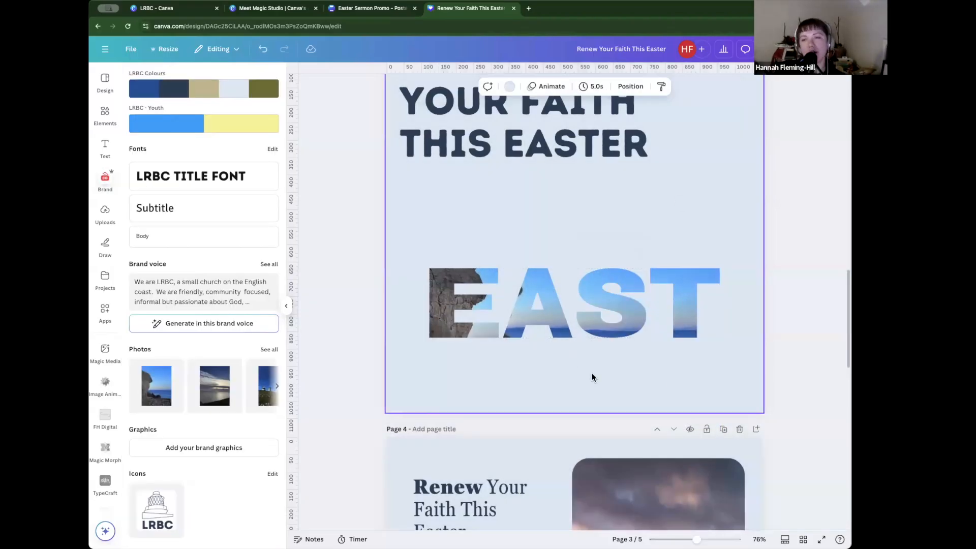
# Step: View the LRBC letter-frame Instagram post from the LRBC project folder, play its video-filled letter, and return to the Easter design
pyautogui.click(169, 13)
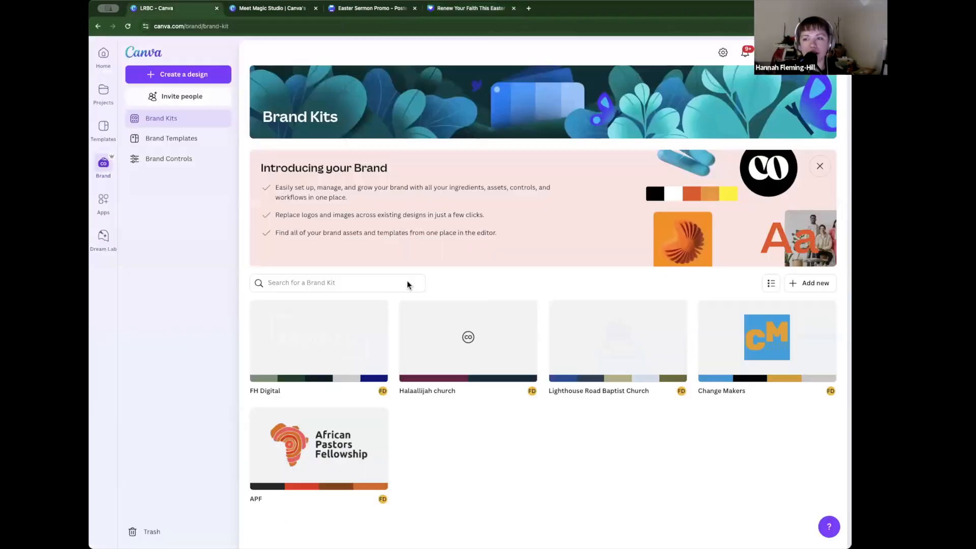
pyautogui.click(115, 116)
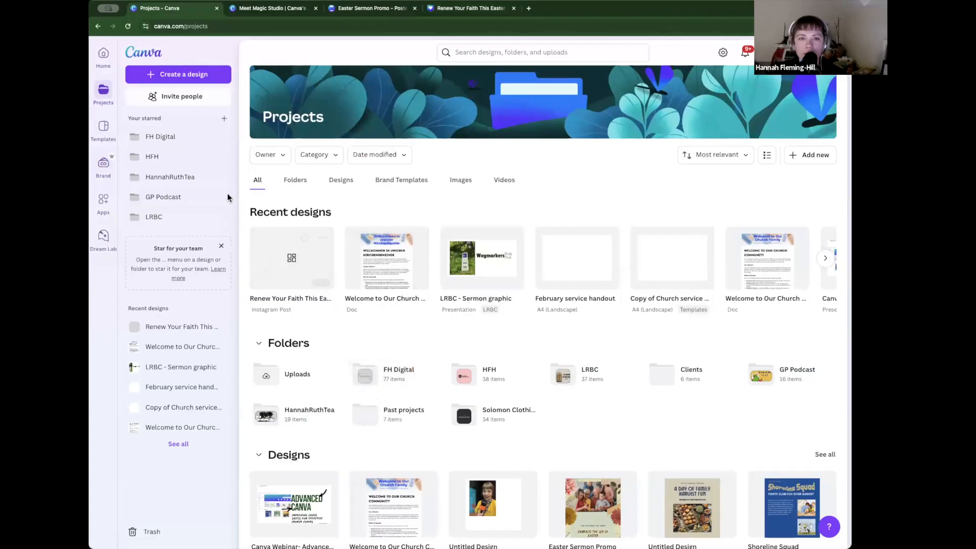
pyautogui.click(173, 217)
pyautogui.scroll(-2, 550, 336)
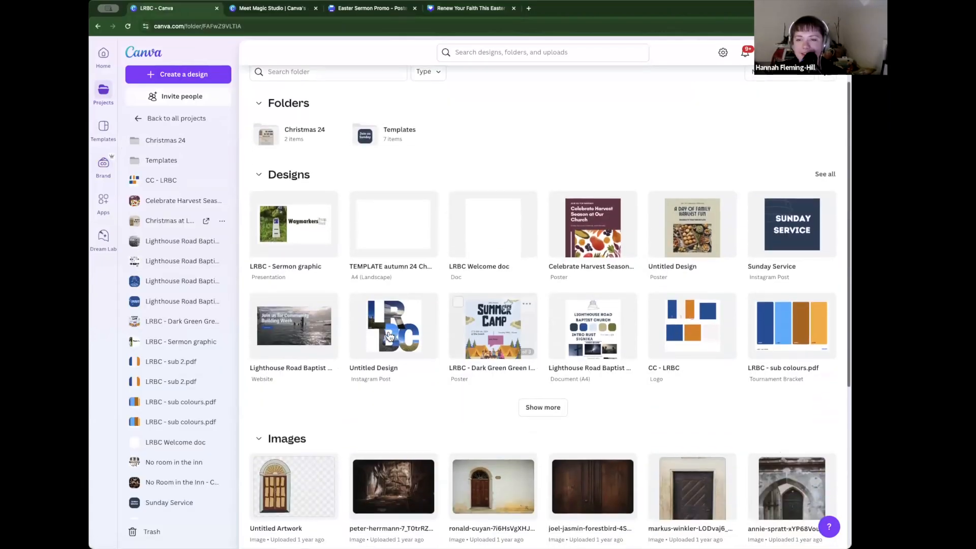
pyautogui.click(383, 336)
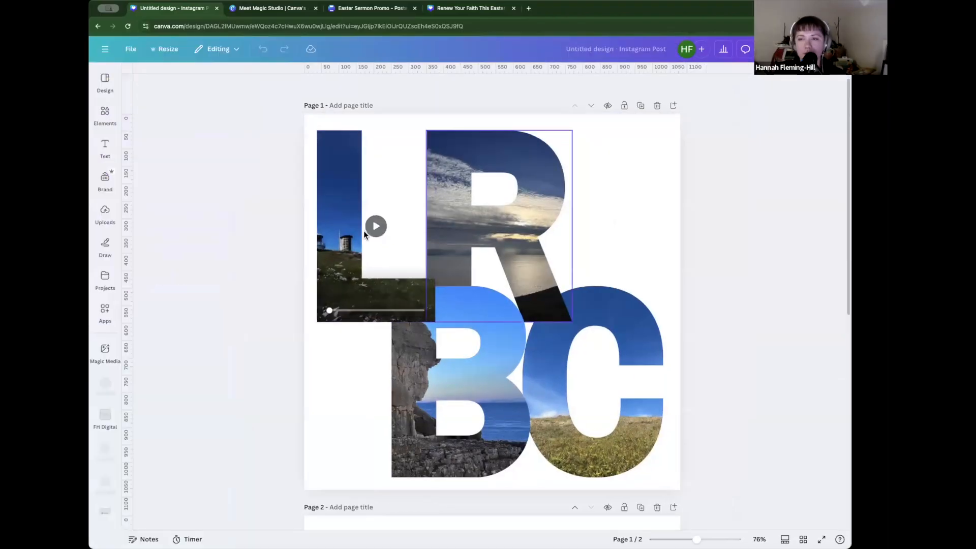
pyautogui.click(375, 226)
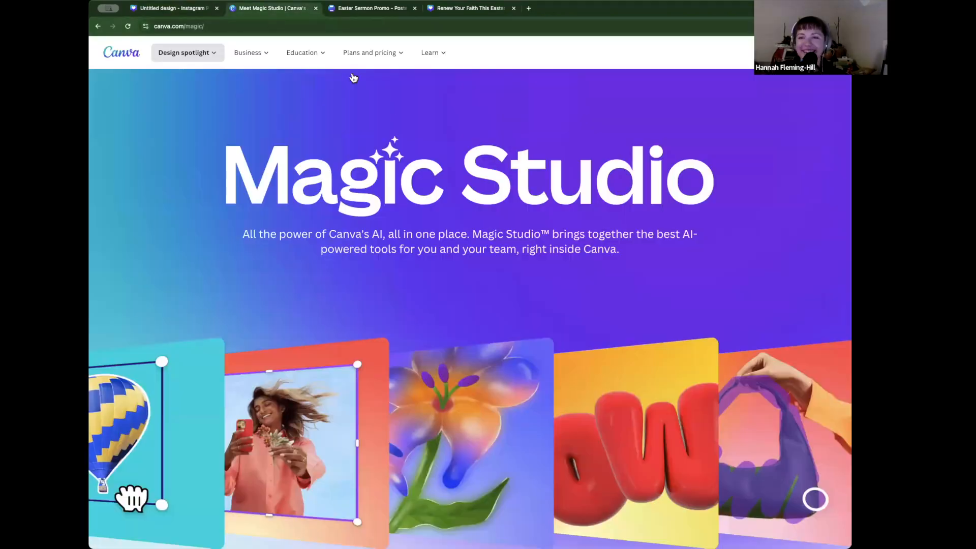
pyautogui.click(270, 8)
pyautogui.click(376, 9)
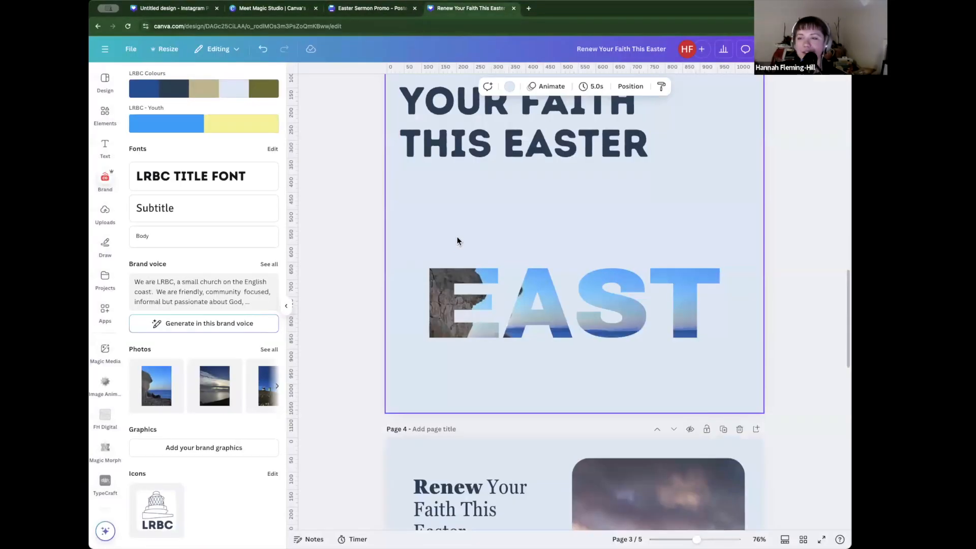
# Step: Select the image of the wooden cross on pebbles on page 4, browse the AI-powered apps and open it in Image Animate
pyautogui.scroll(-5, 434, 313)
pyautogui.scroll(-5, 434, 313)
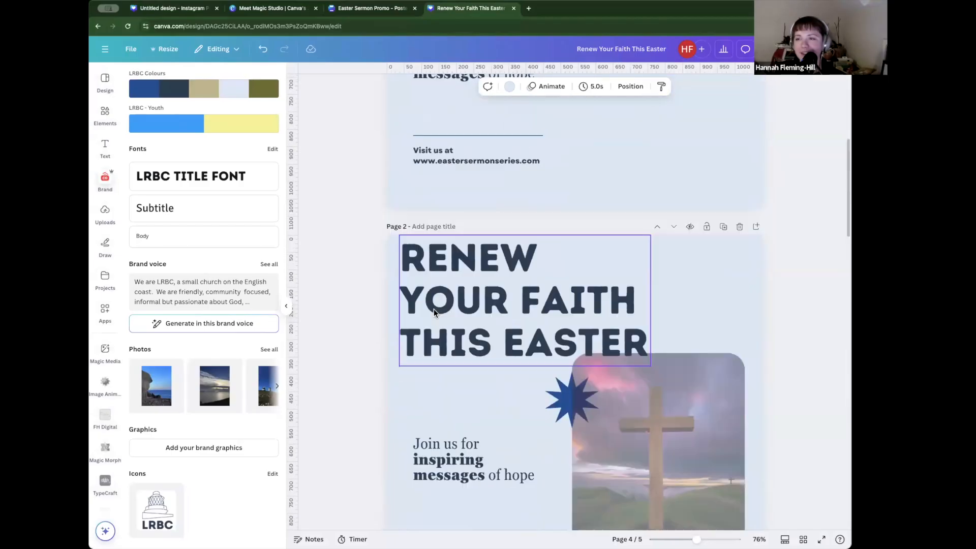
pyautogui.scroll(3, 434, 309)
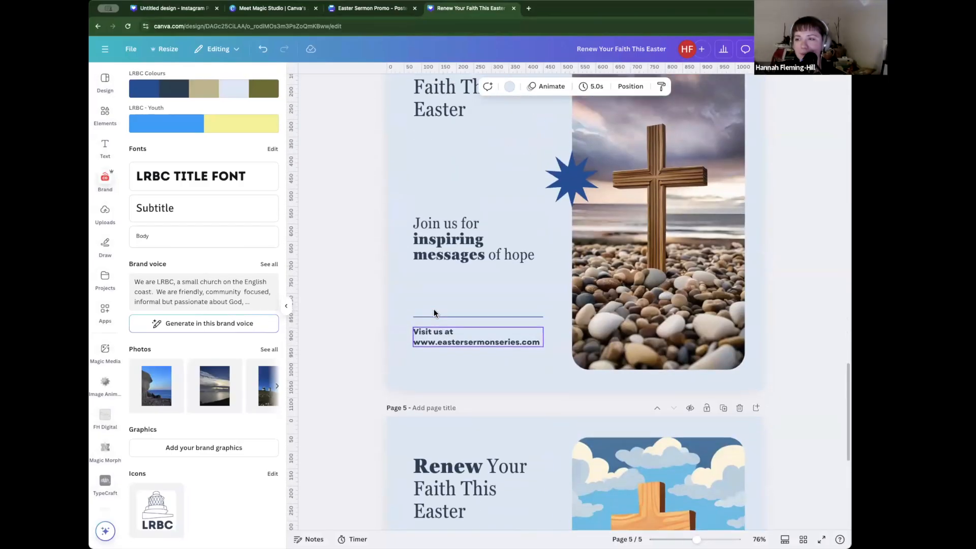
pyautogui.click(692, 303)
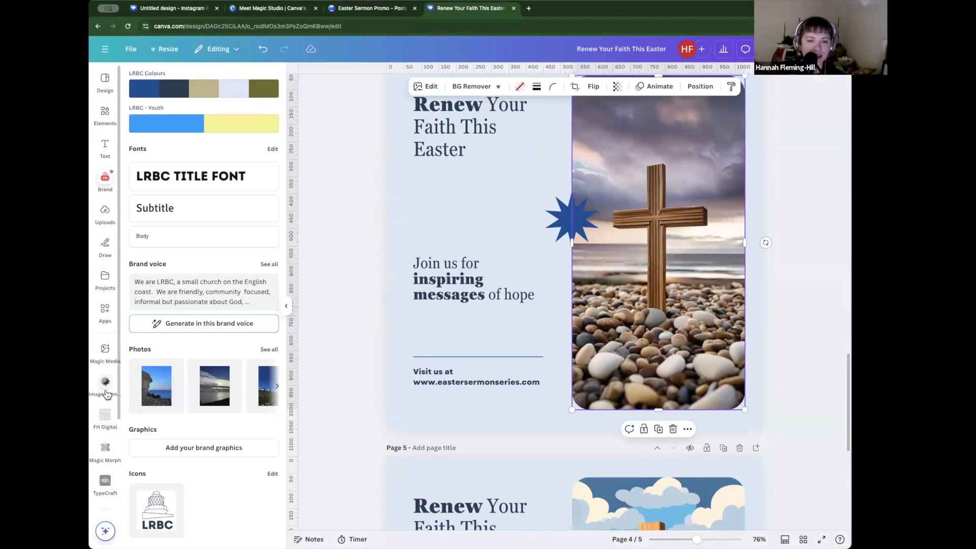
pyautogui.click(104, 317)
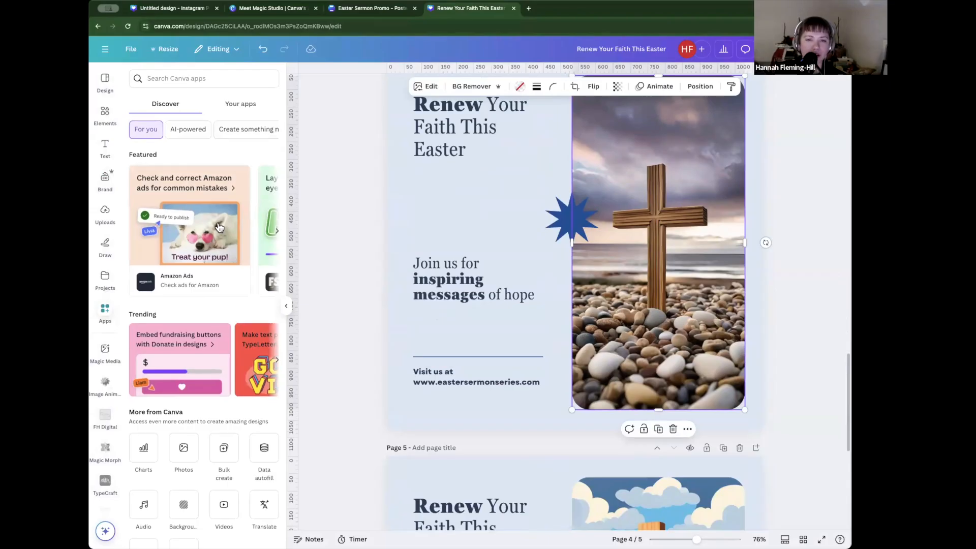
pyautogui.scroll(-6, 219, 226)
pyautogui.scroll(-5, 220, 227)
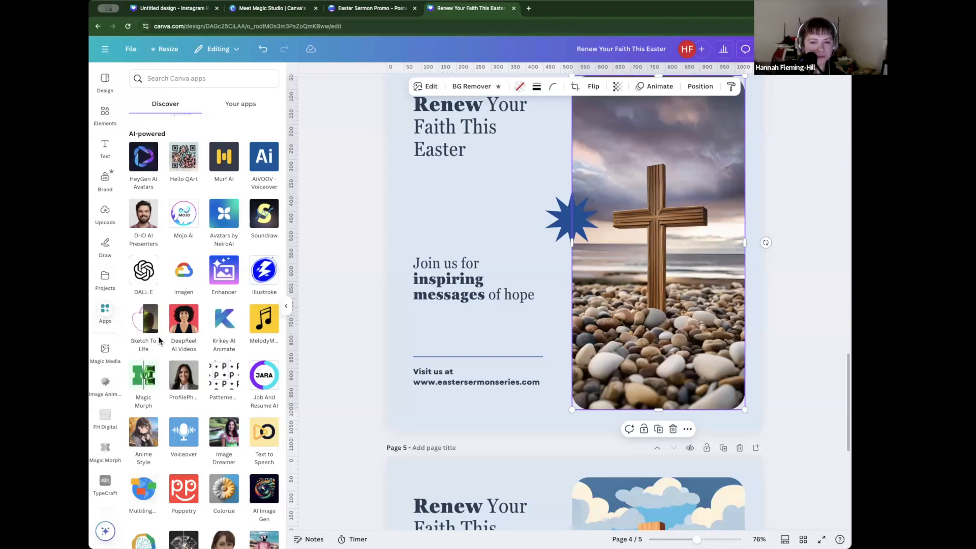
pyautogui.scroll(-1, 168, 358)
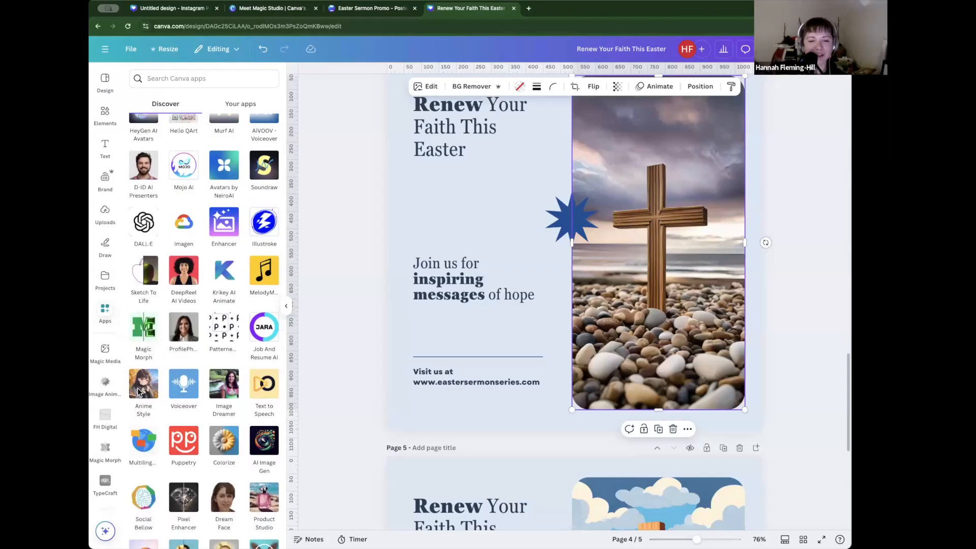
pyautogui.click(106, 382)
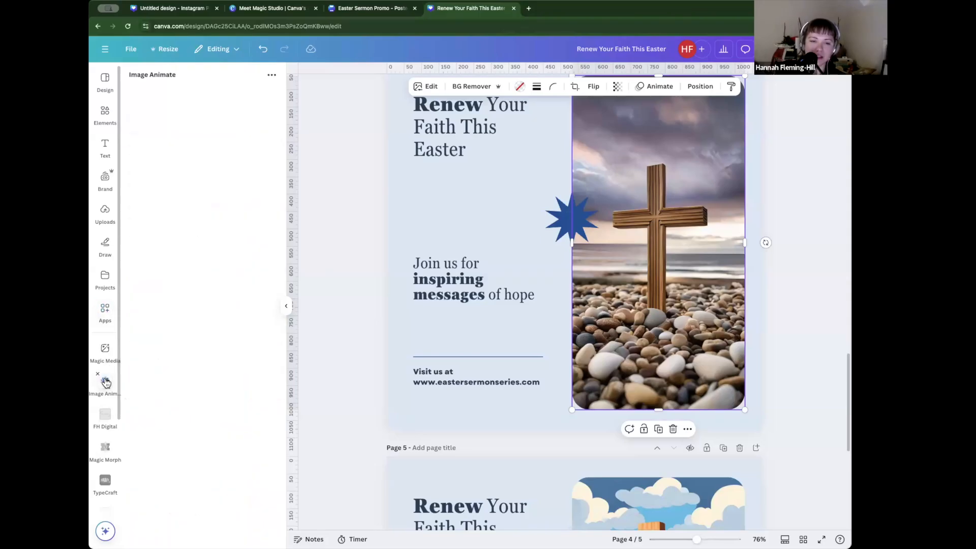
pyautogui.click(198, 210)
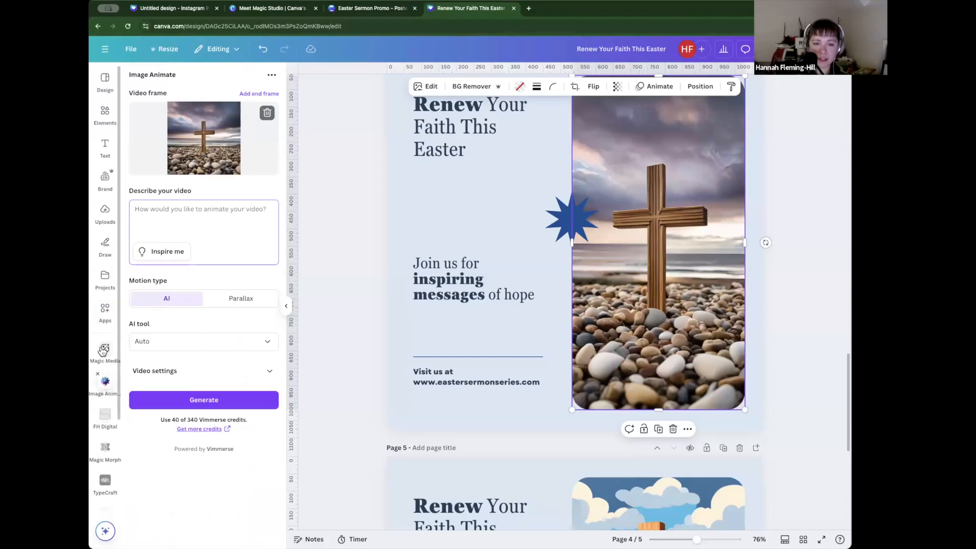
# Step: Search the app library for "animate" and return to the Image Animate app
pyautogui.click(181, 76)
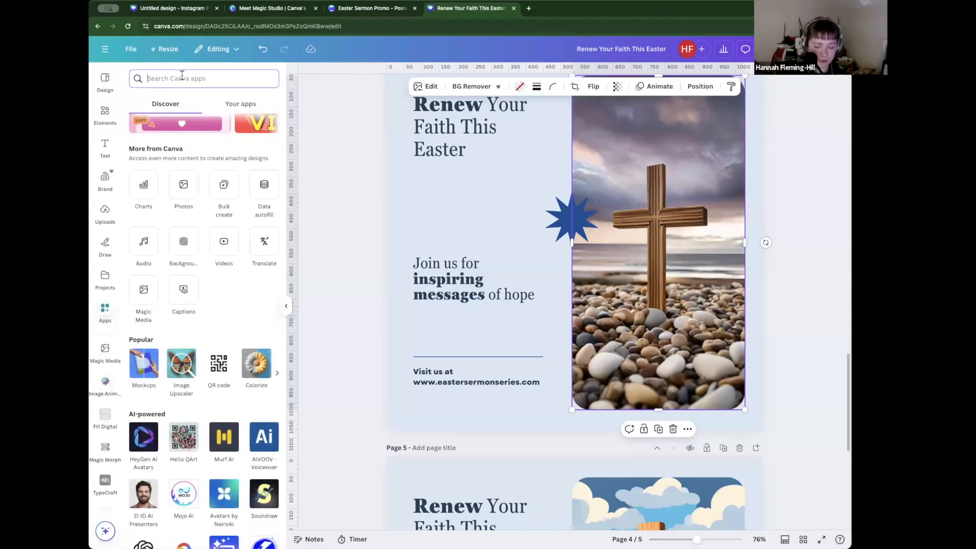
pyautogui.write('animate')
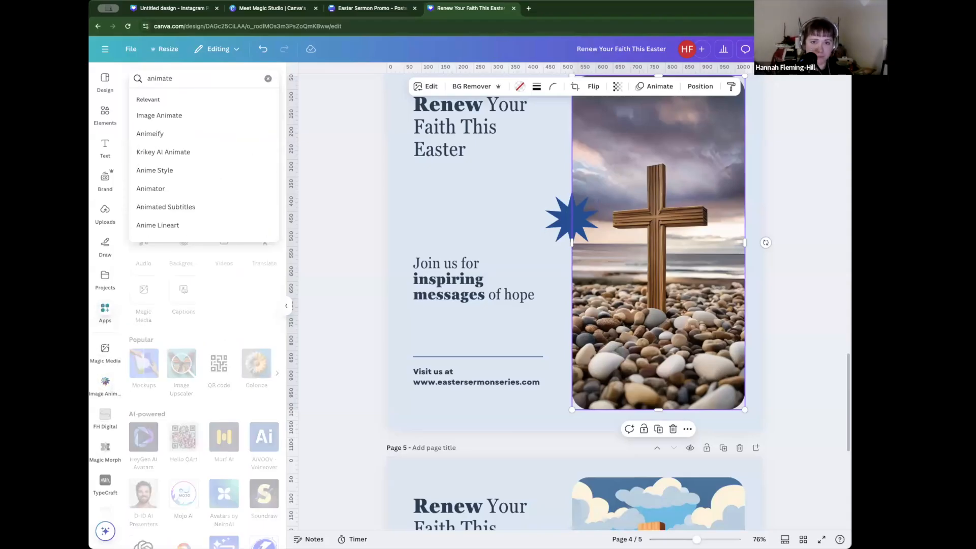
pyautogui.press('Return')
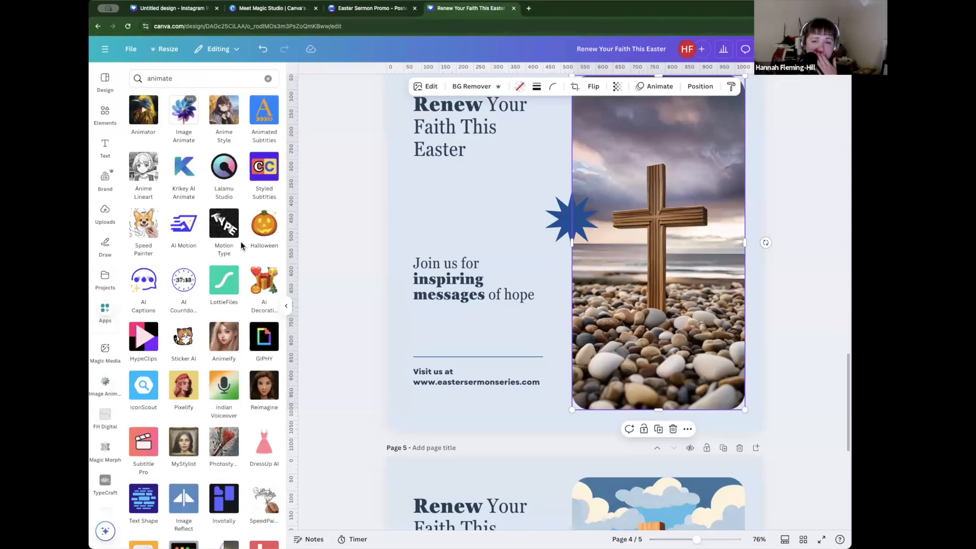
pyautogui.click(184, 112)
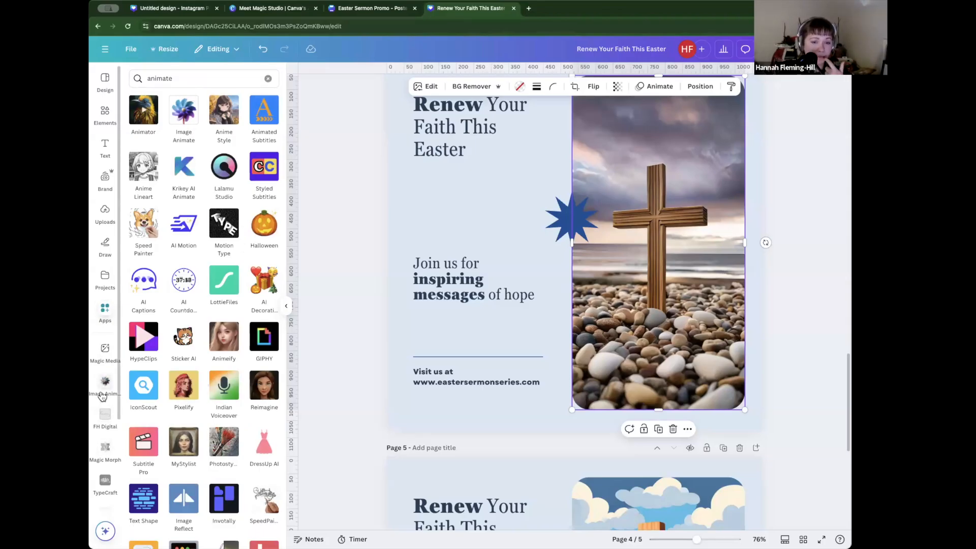
# Step: Generate an AI animation of the cross image from the description "wave in background, sky moving"
pyautogui.click(210, 213)
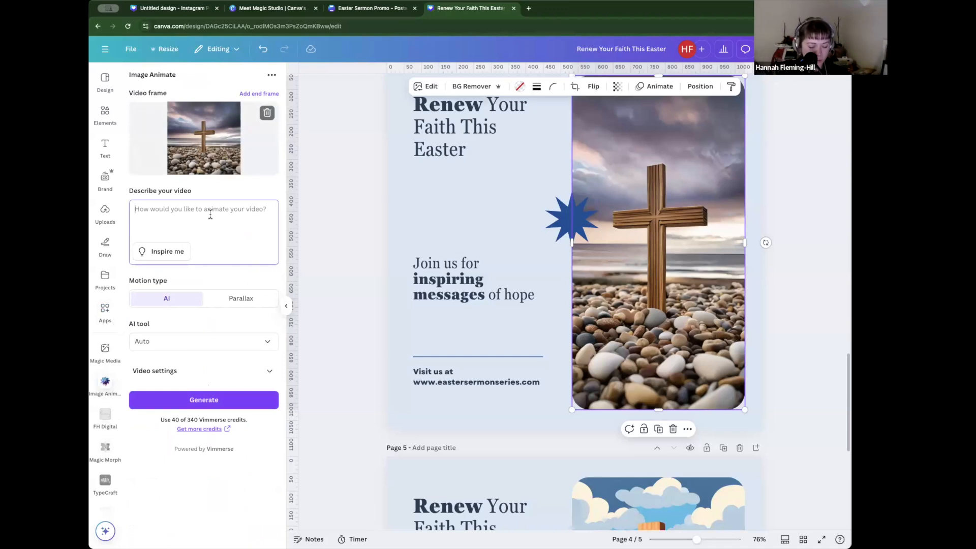
pyautogui.write('wa')
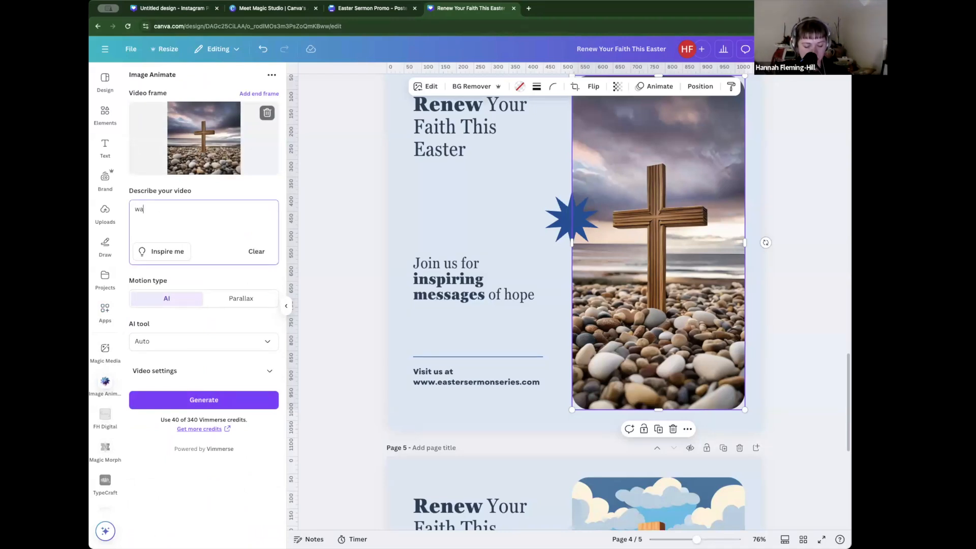
pyautogui.write('ve in background, ')
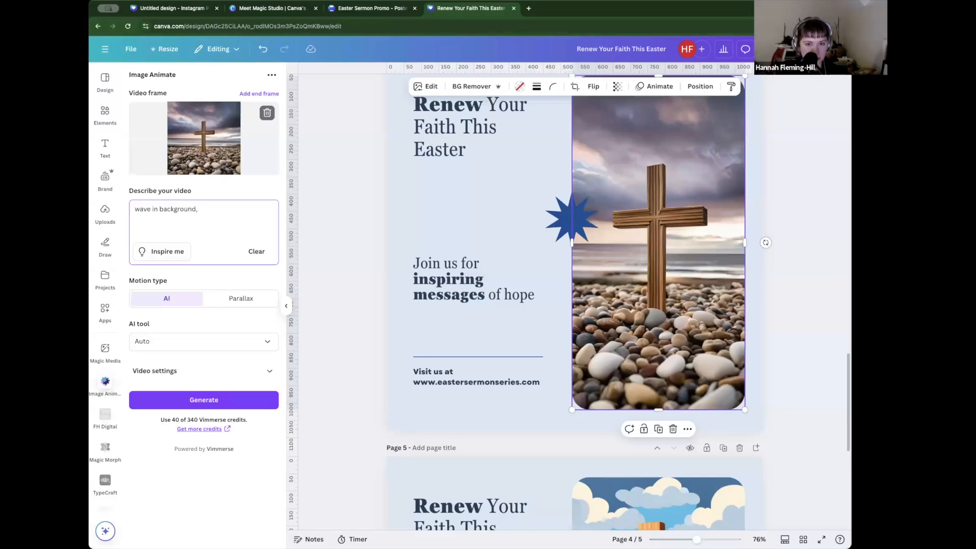
pyautogui.write('sky moving,')
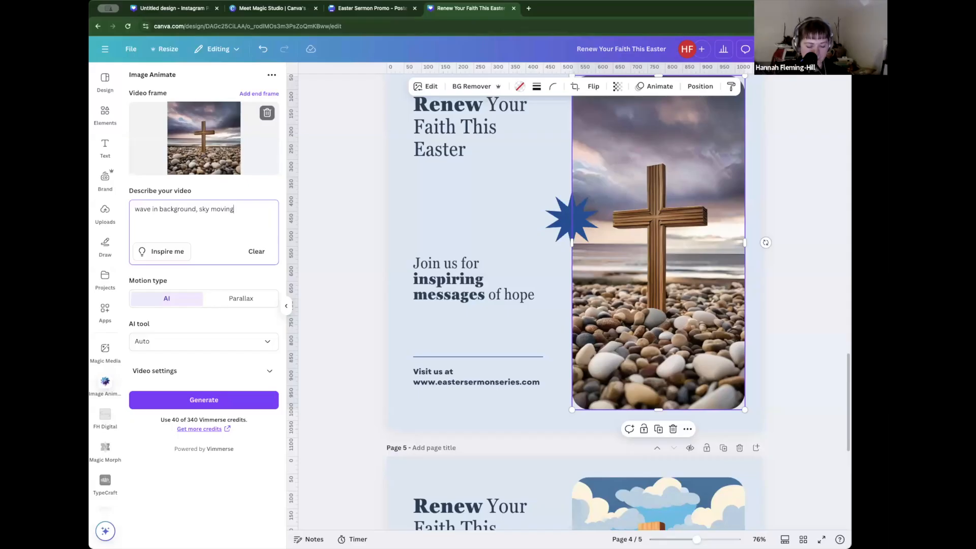
pyautogui.click(206, 399)
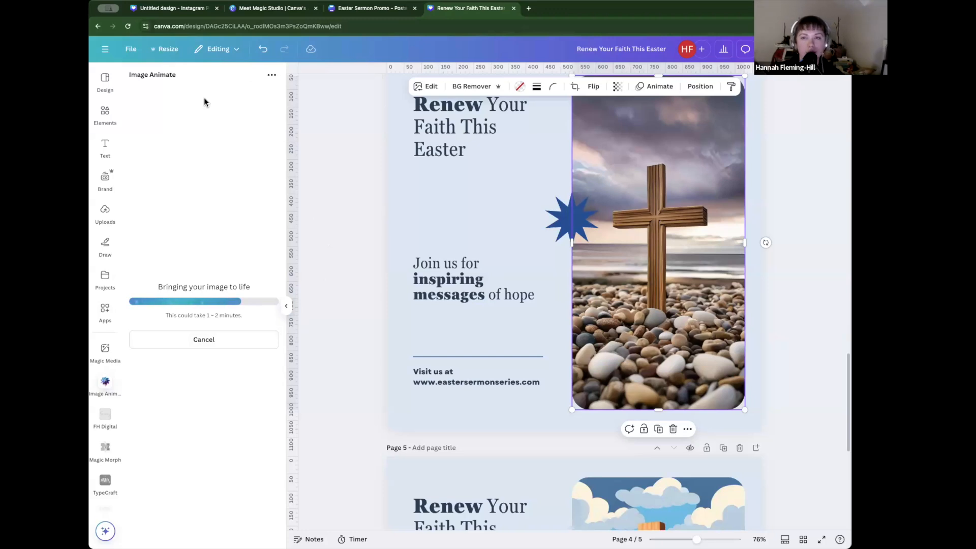
# Step: Switch to the Easter Sermon Promo poster and move the heading text group up within the green panel
pyautogui.click(358, 9)
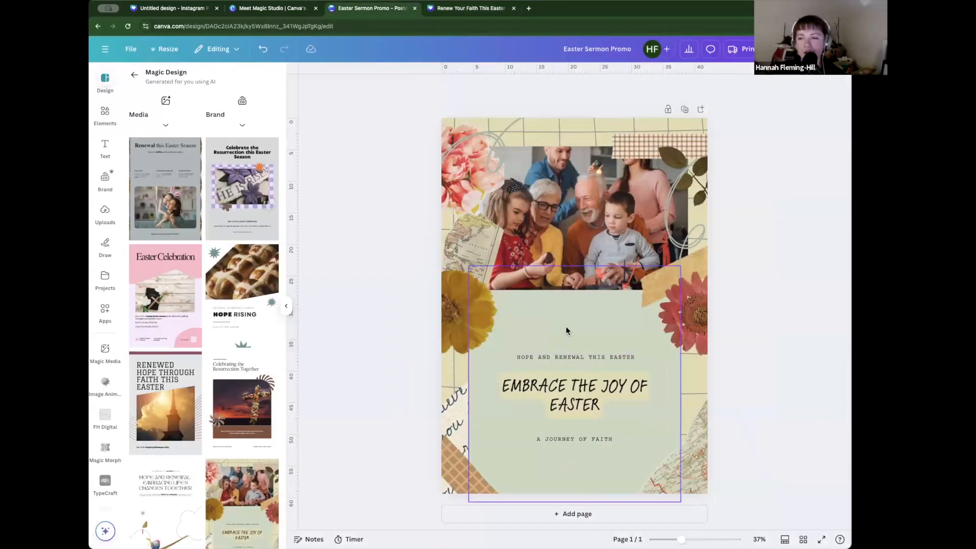
pyautogui.click(565, 414)
pyautogui.hotkey('ctrl', 'z')
pyautogui.hotkey('ctrl', 'z')
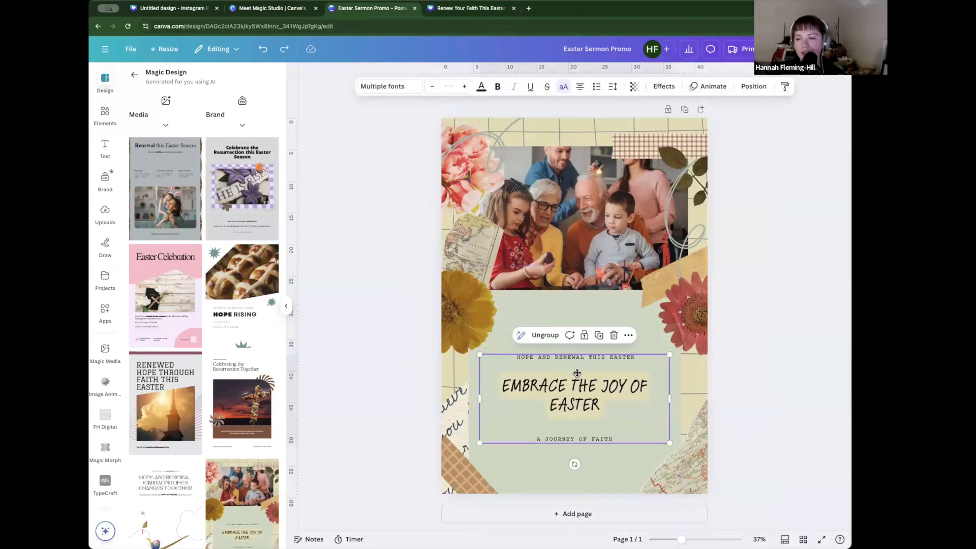
pyautogui.click(556, 454)
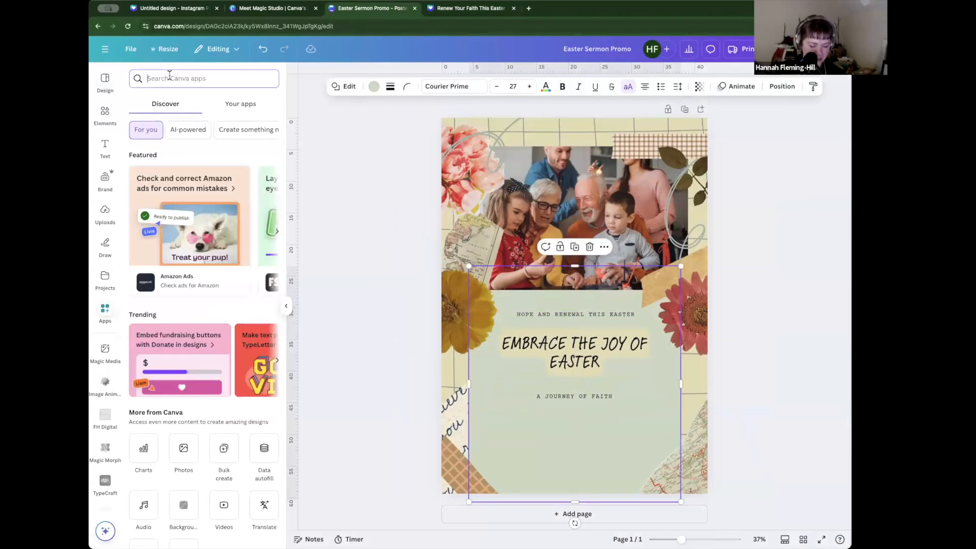
# Step: Search the app library for "qr" and try opening the Uniqode QR app
pyautogui.write('qr')
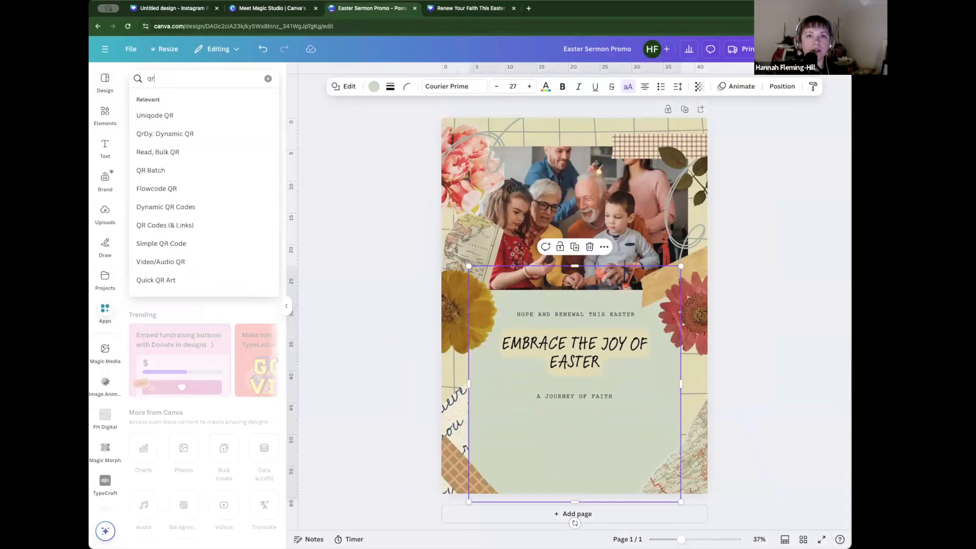
pyautogui.press('Return')
pyautogui.click(144, 110)
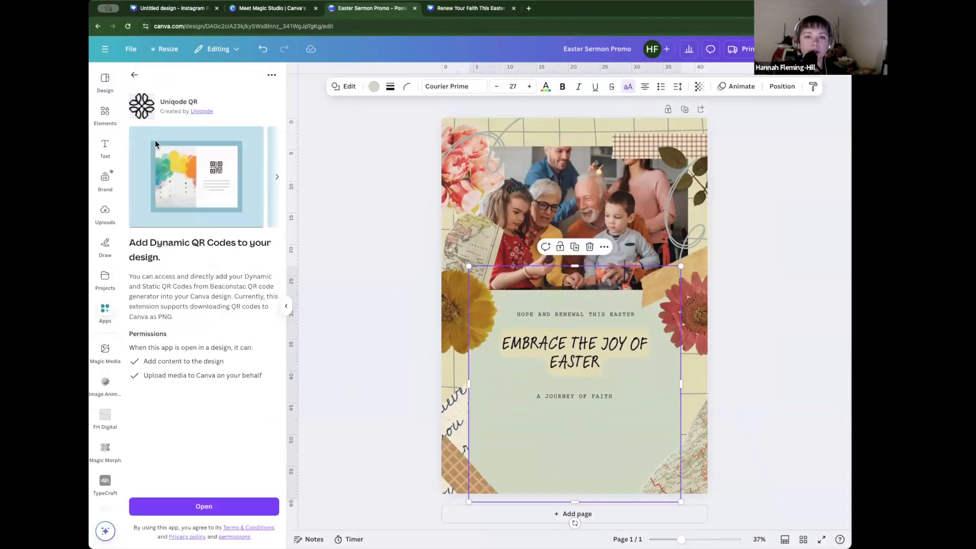
pyautogui.click(216, 506)
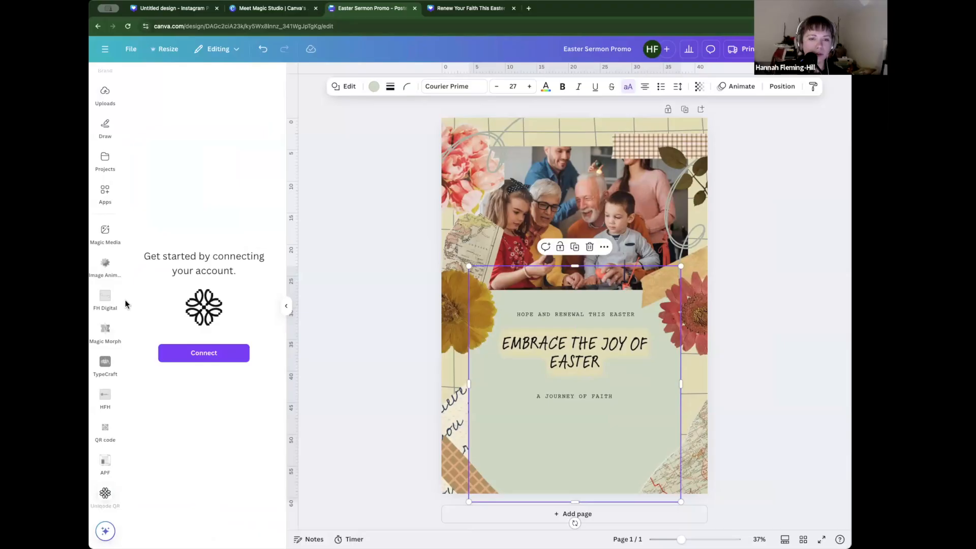
# Step: Add a QR code for lrbc.co.uk/easter to the poster with the QR code app
pyautogui.click(104, 192)
pyautogui.click(182, 165)
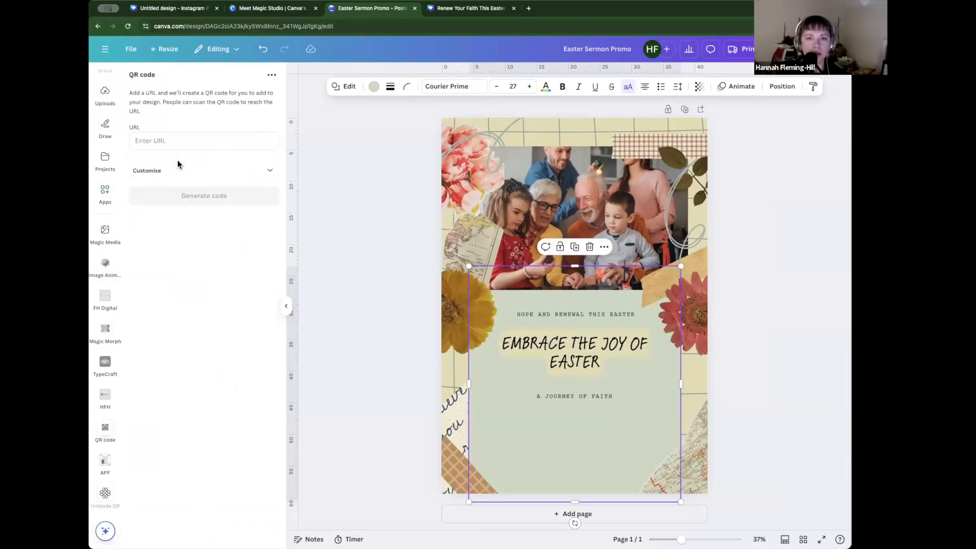
pyautogui.click(173, 142)
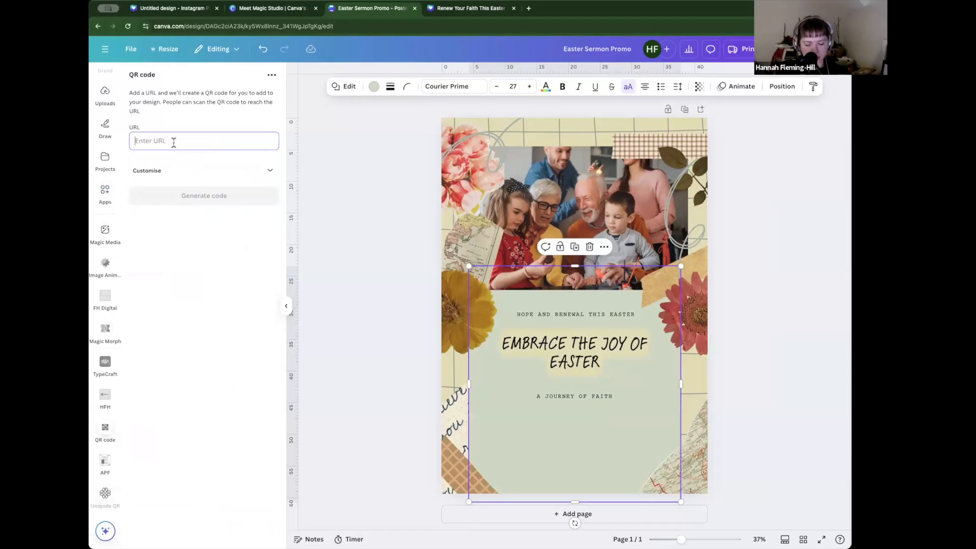
pyautogui.write('lrbc.co.uk/easter')
pyautogui.click(209, 197)
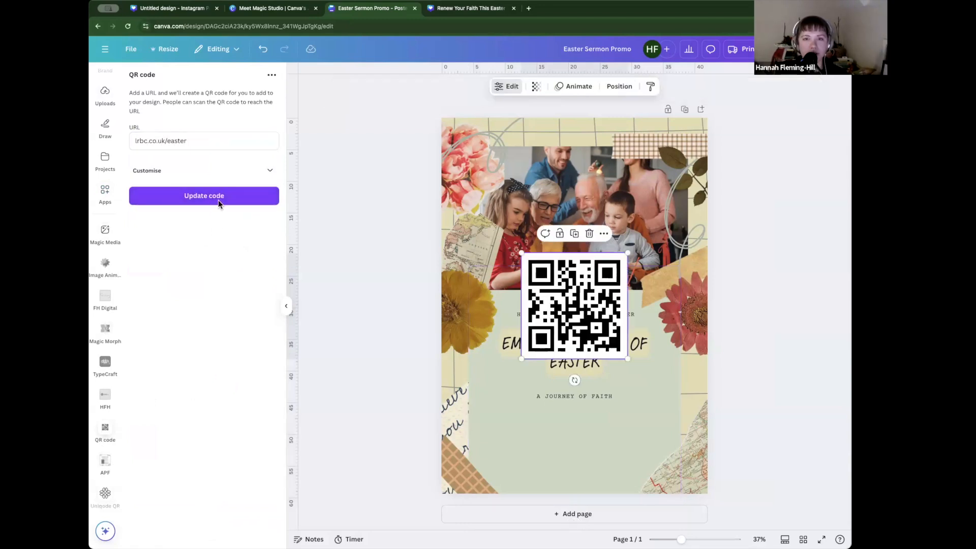
# Step: Move the QR code down onto the green panel and set the code's background colour to #091191
pyautogui.click(224, 174)
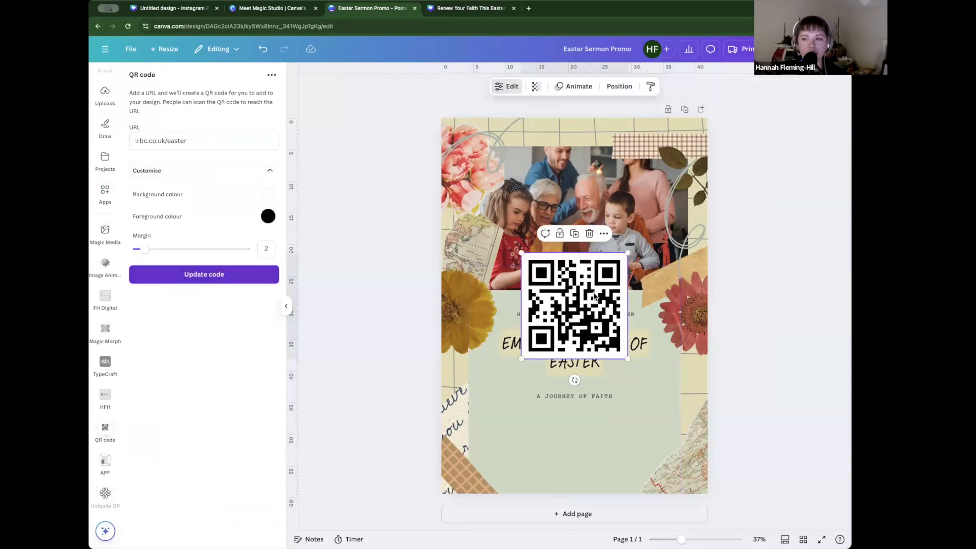
pyautogui.moveTo(597, 316); pyautogui.dragTo(601, 394)
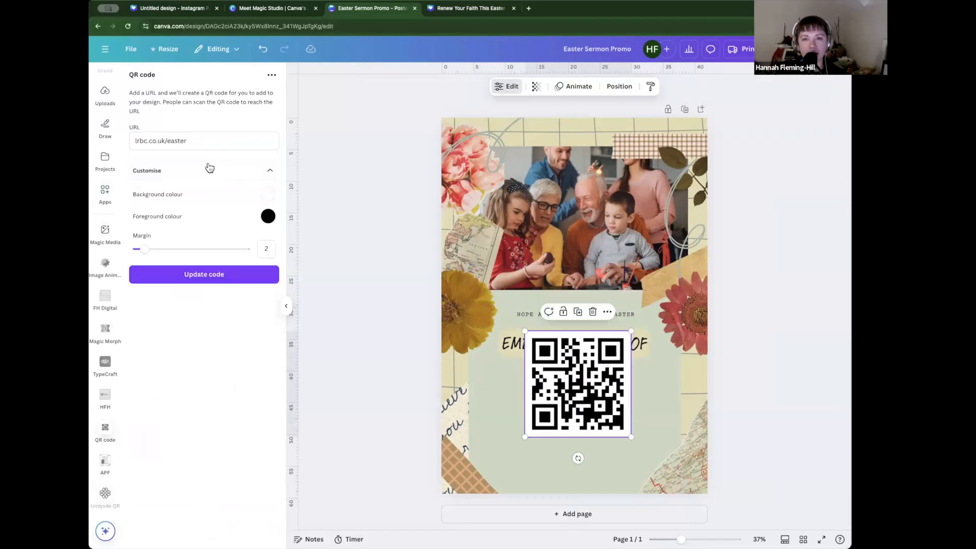
pyautogui.click(268, 194)
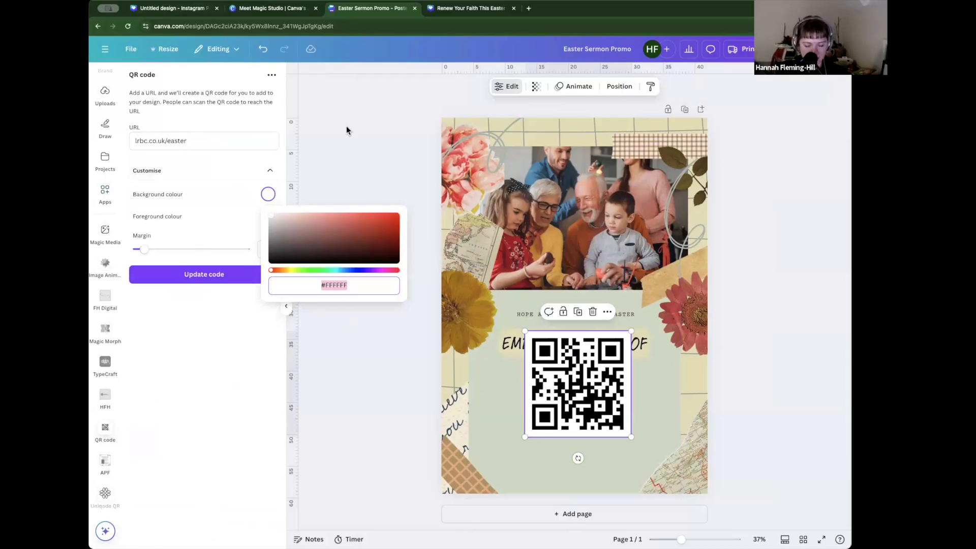
pyautogui.write('#091')
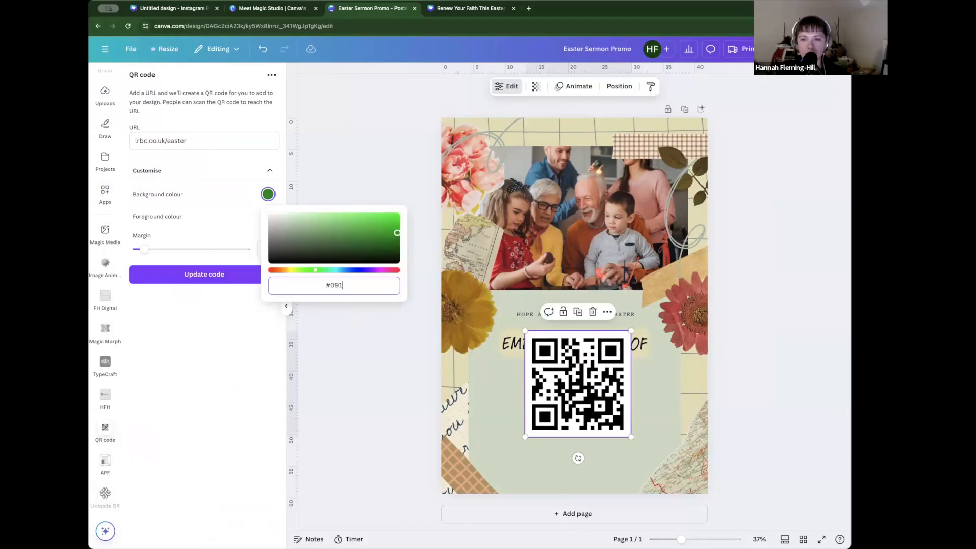
pyautogui.write('191')
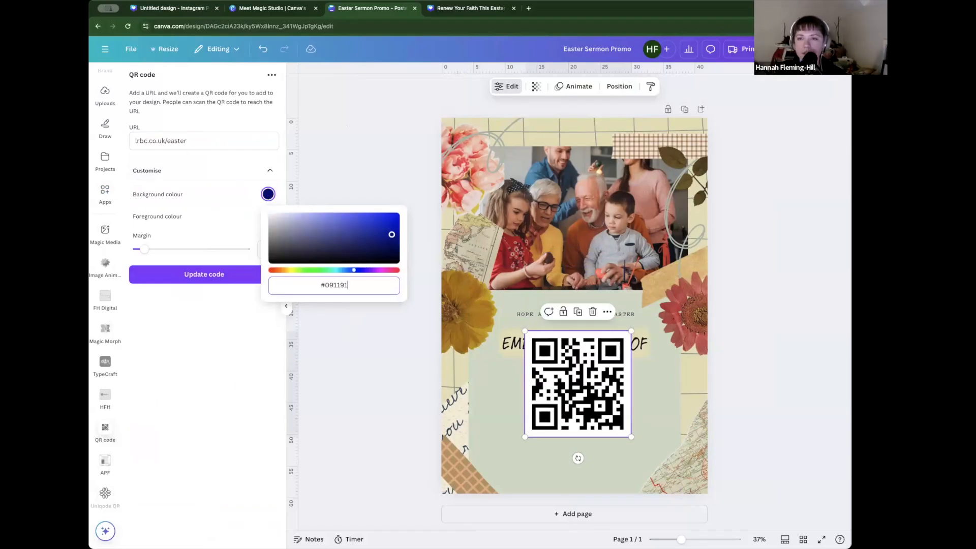
pyautogui.click(329, 382)
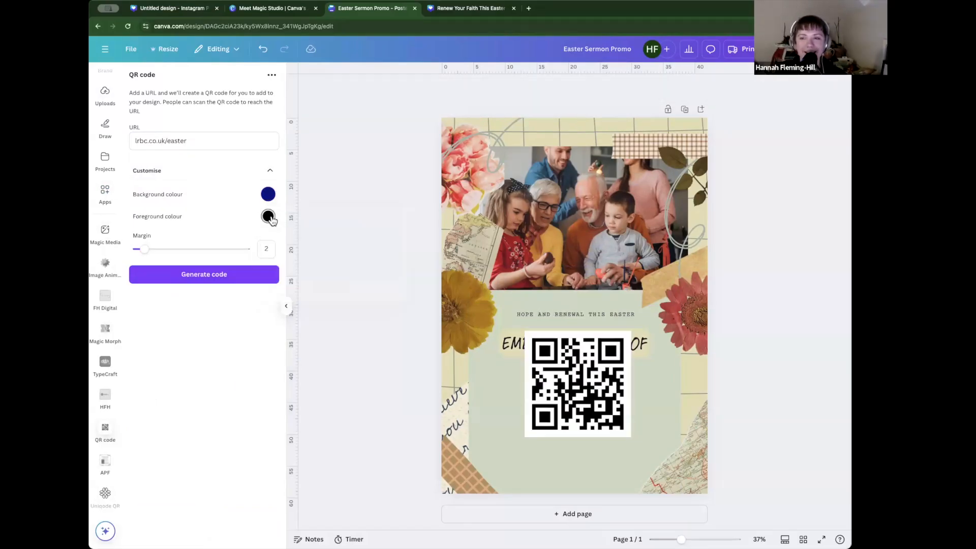
# Step: Choose a grey-green foreground colour and generate a new QR code with the custom colours
pyautogui.click(268, 216)
pyautogui.click(328, 292)
pyautogui.moveTo(343, 243); pyautogui.dragTo(294, 265)
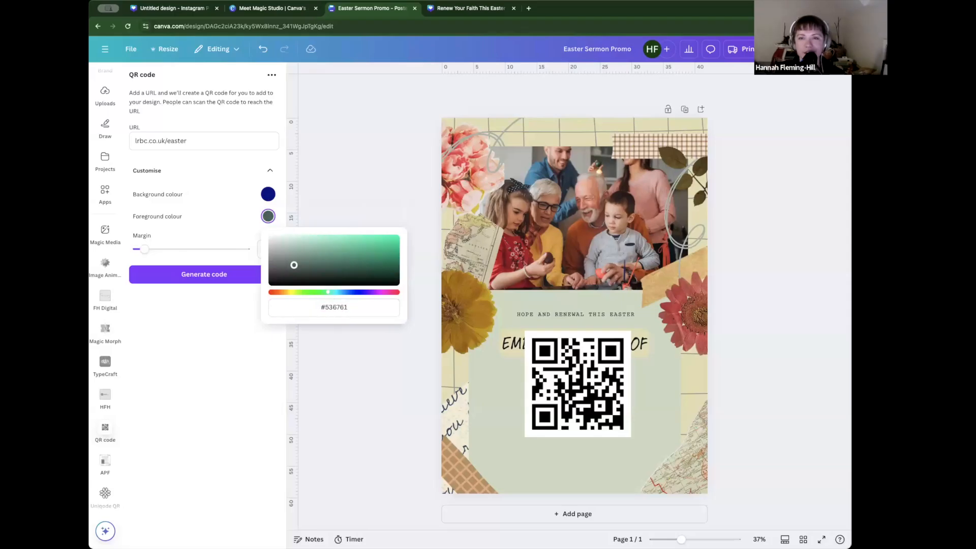
pyautogui.click(198, 318)
pyautogui.click(204, 280)
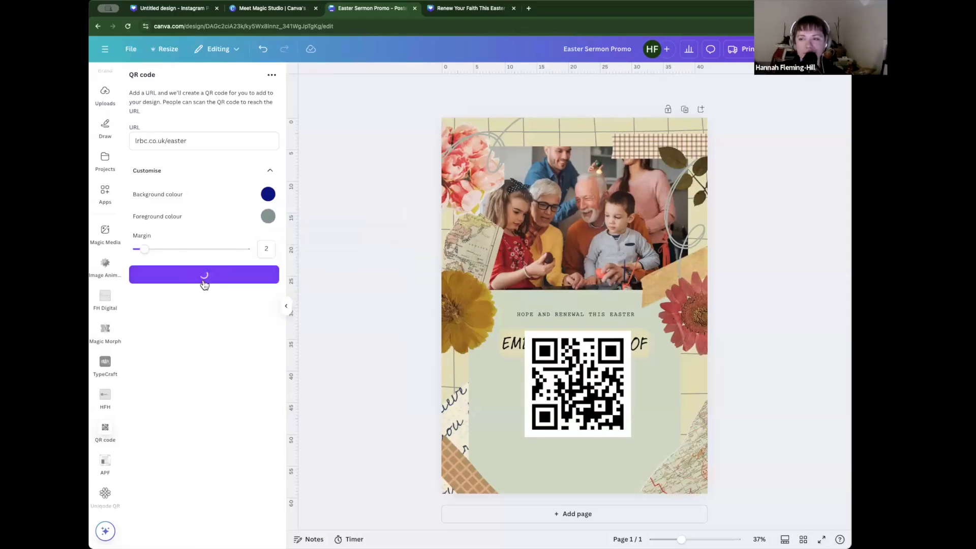
# Step: Delete the black-and-white QR code and move the blue one below the poster's heading
pyautogui.click(601, 399)
pyautogui.press('Delete')
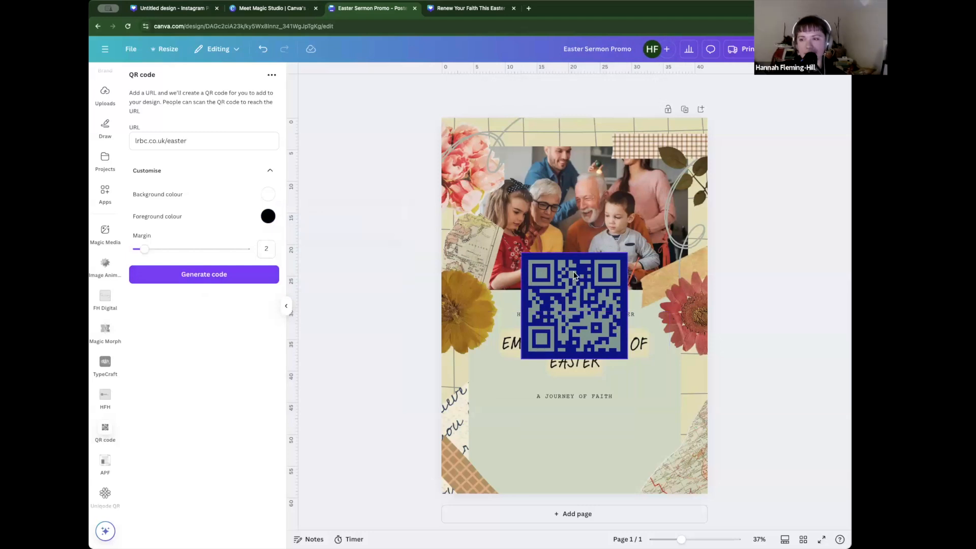
pyautogui.moveTo(574, 272); pyautogui.dragTo(578, 394)
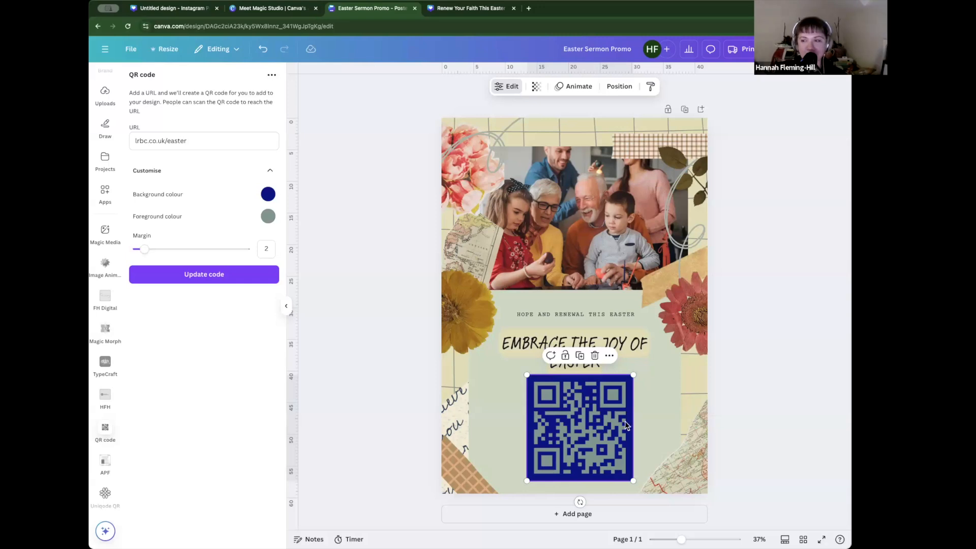
# Step: Shrink the blue QR code and place it in the green panel's lower-left corner, below the tagline
pyautogui.moveTo(635, 374); pyautogui.dragTo(638, 370)
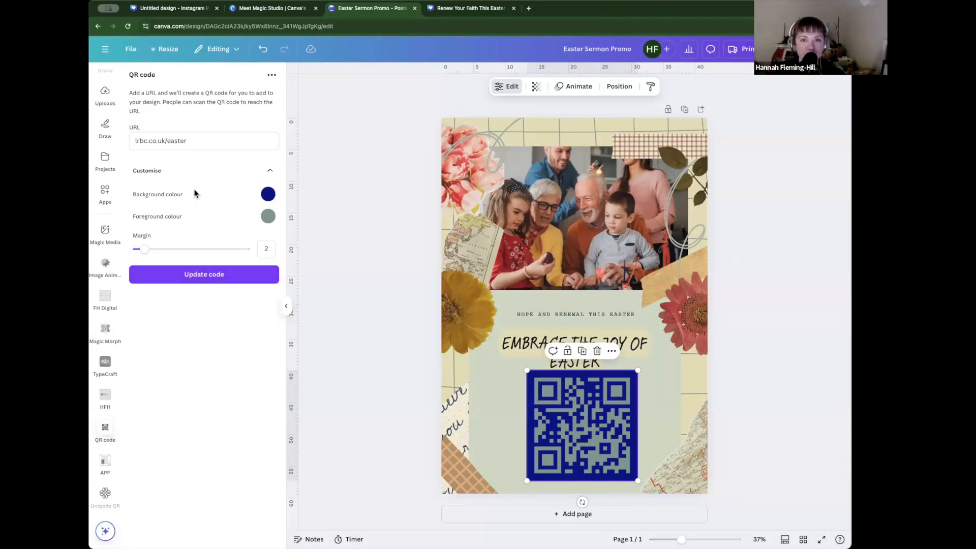
pyautogui.moveTo(595, 426); pyautogui.dragTo(551, 429)
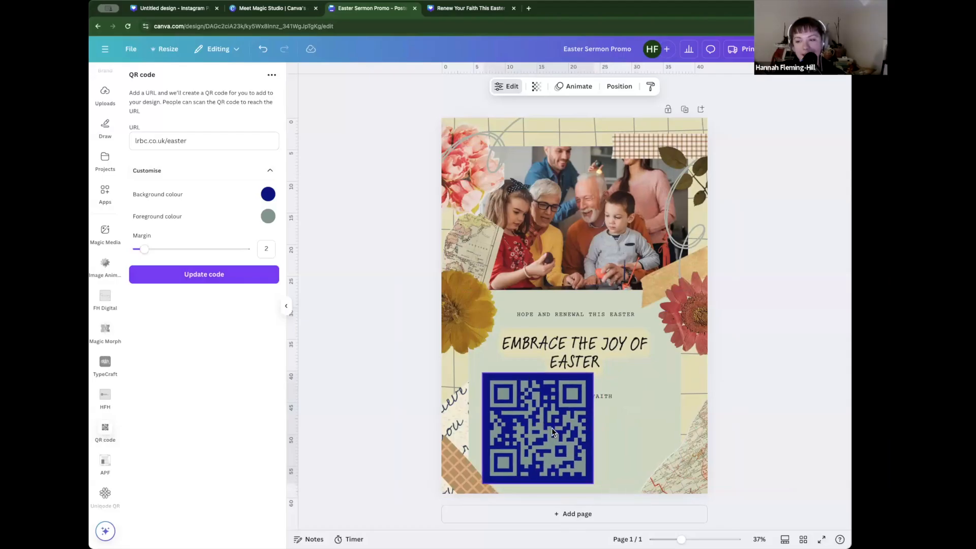
pyautogui.moveTo(595, 373); pyautogui.dragTo(549, 418)
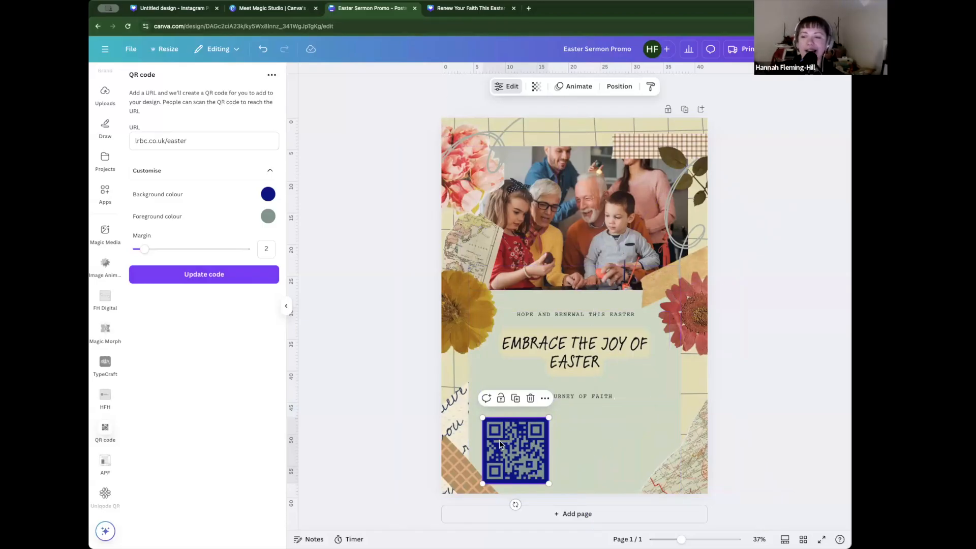
# Step: Look up the colour code of the green panel's fill, reselect the blue QR code and nudge it slightly
pyautogui.click(600, 396)
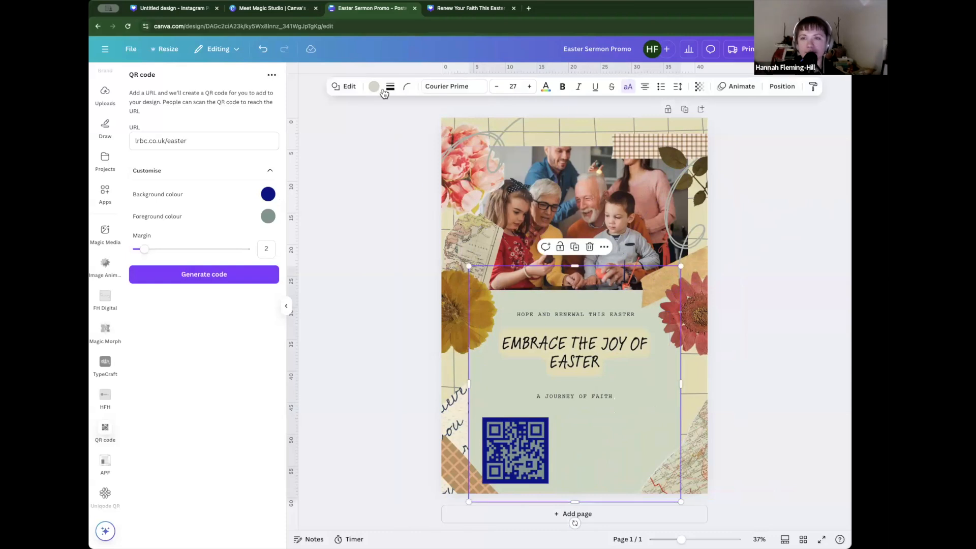
pyautogui.click(375, 90)
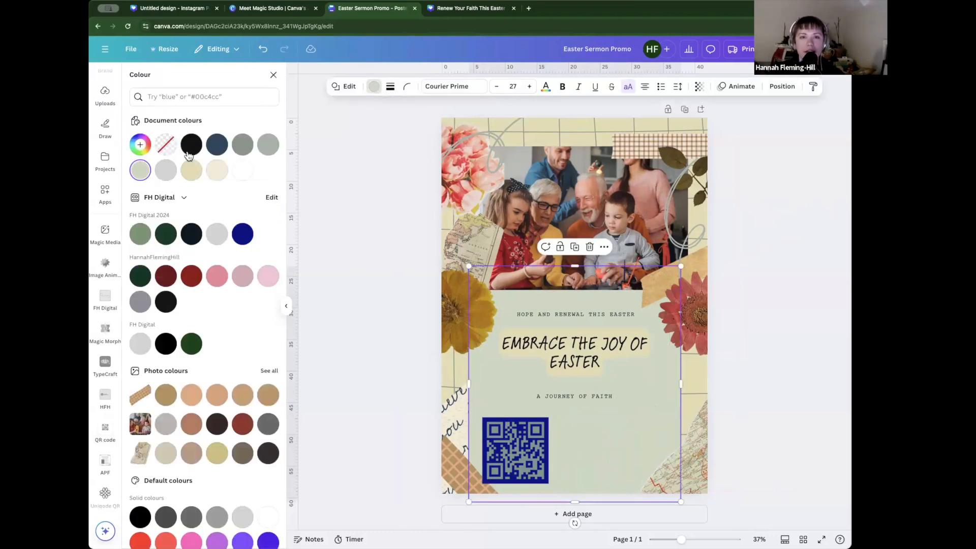
pyautogui.click(141, 172)
pyautogui.click(171, 259)
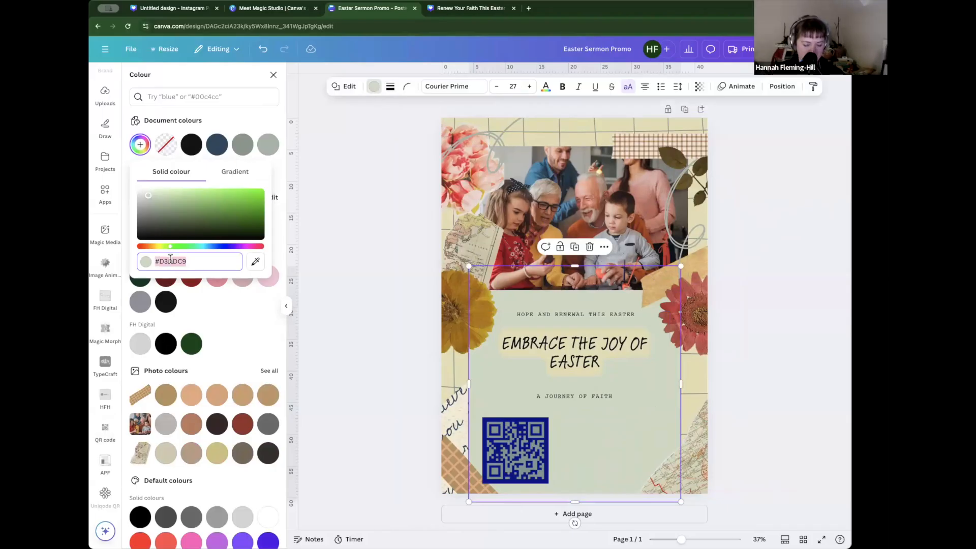
pyautogui.press('Escape')
pyautogui.moveTo(526, 437); pyautogui.dragTo(517, 455)
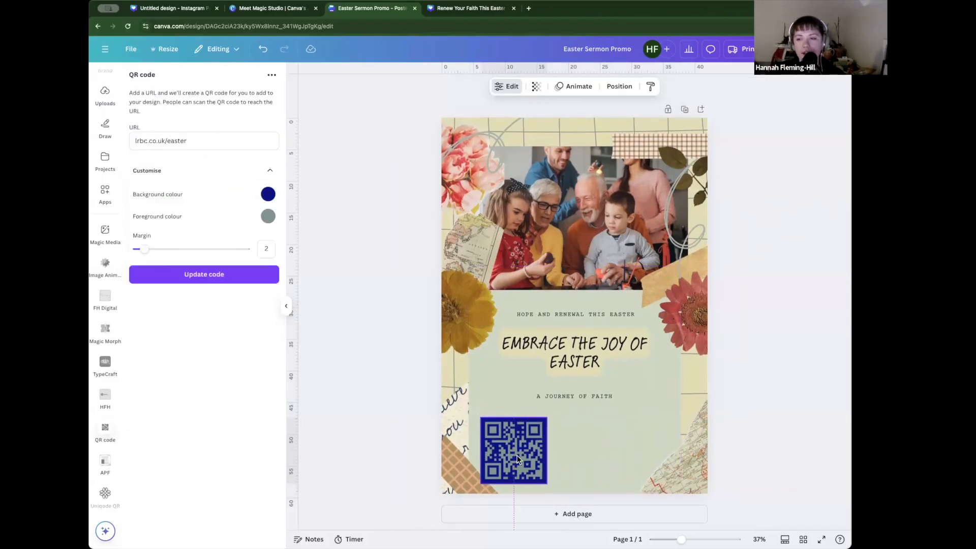
# Step: Set the QR code's foreground colour to #D3DDC9, update the code and nudge it slightly up and inward on the green panel
pyautogui.click(267, 216)
pyautogui.click(343, 310)
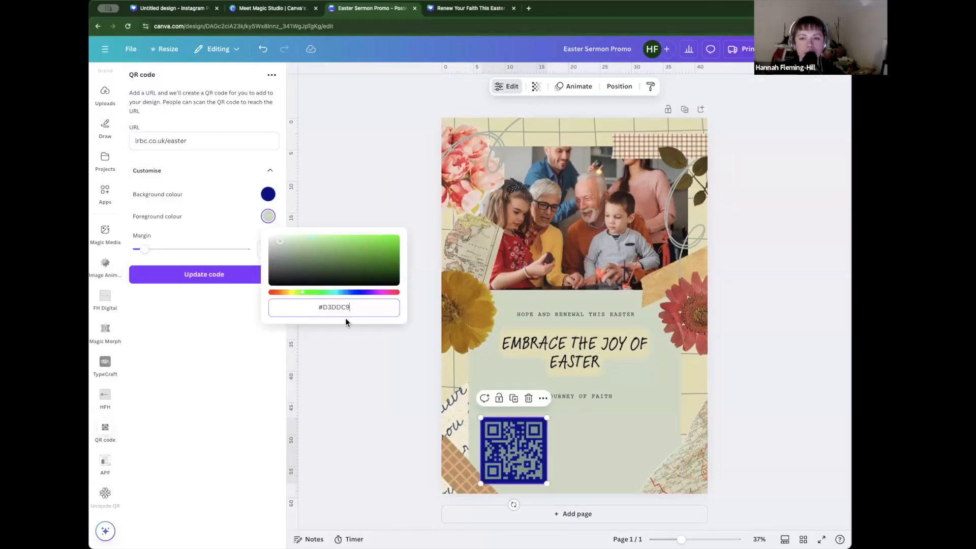
pyautogui.click(229, 276)
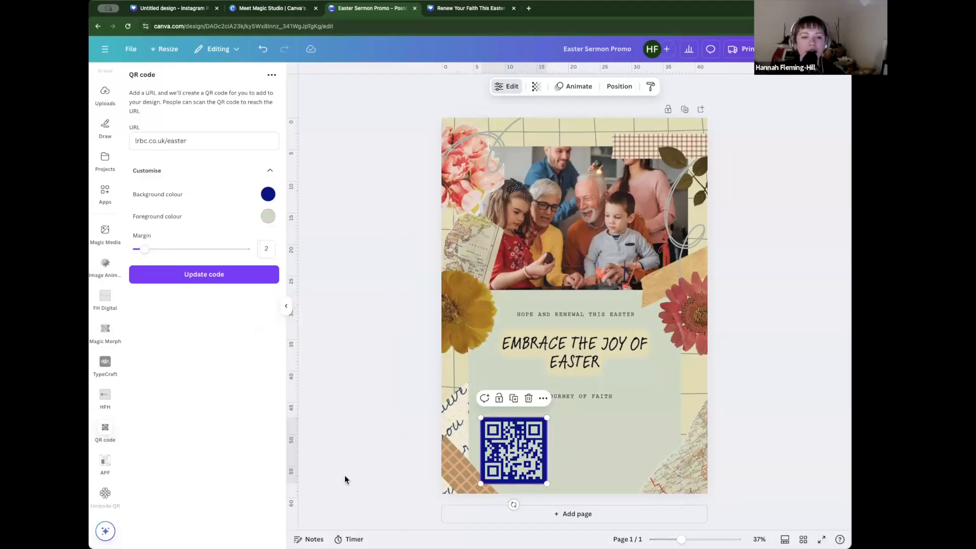
pyautogui.moveTo(507, 447); pyautogui.dragTo(509, 441)
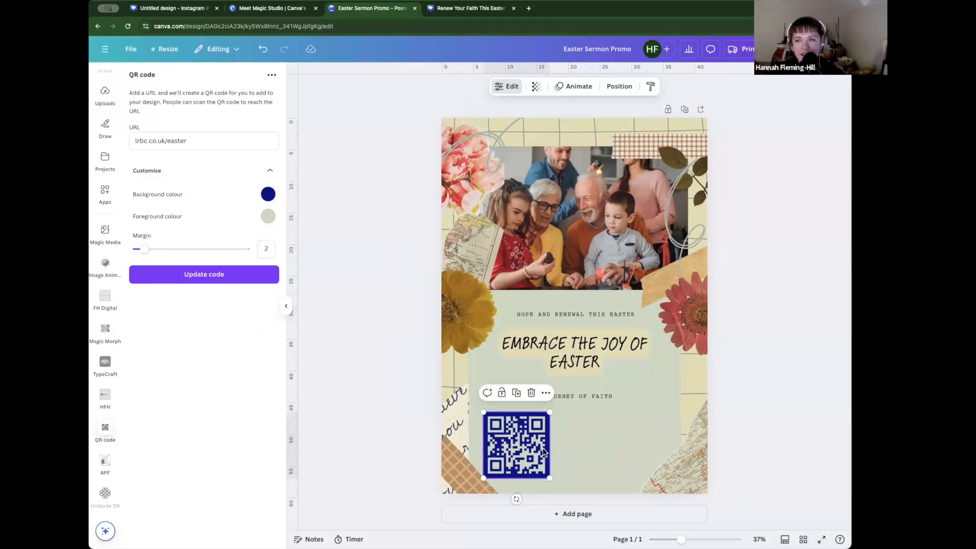
# Step: Switch to the Renew Your Faith This Easter design and show page 4
pyautogui.click(466, 10)
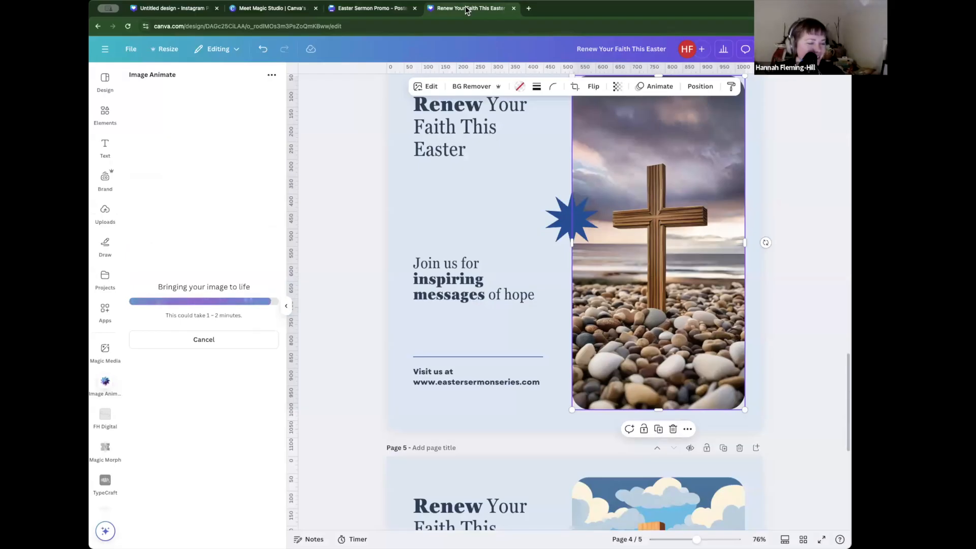
pyautogui.scroll(2, 613, 226)
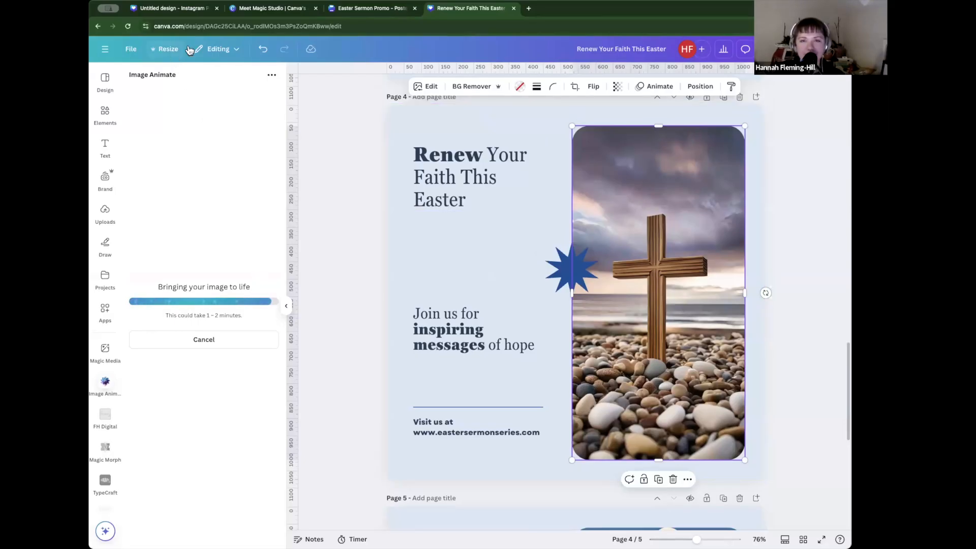
pyautogui.click(136, 49)
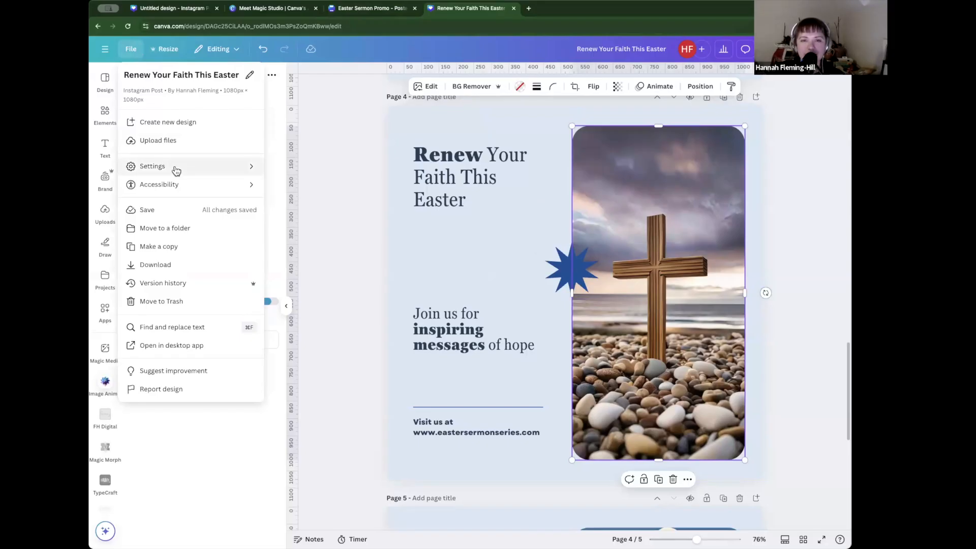
pyautogui.moveTo(176, 171)
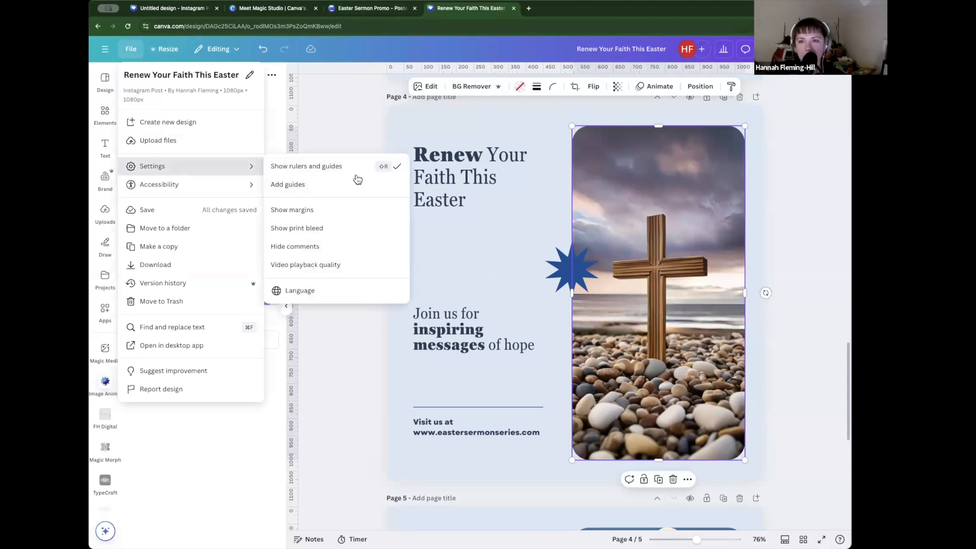
pyautogui.click(326, 191)
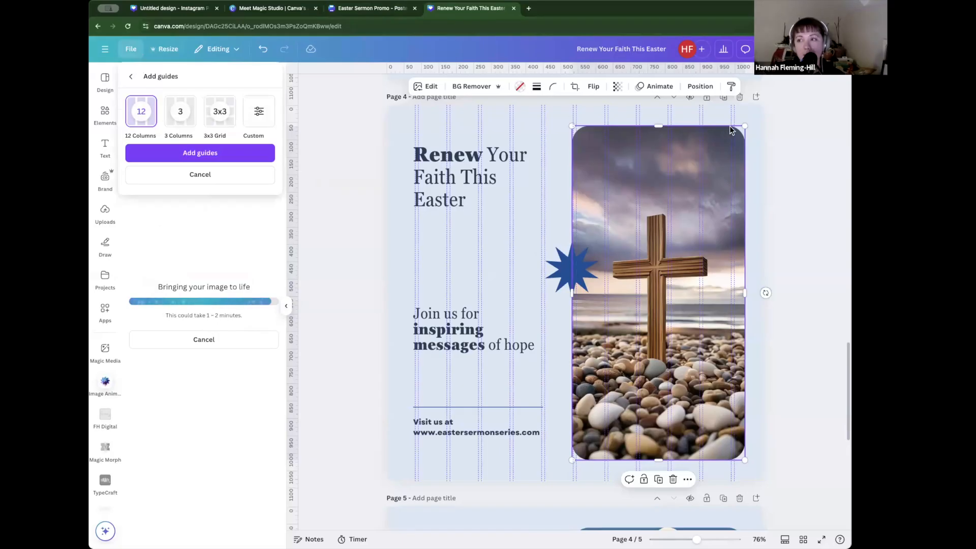
pyautogui.click(745, 293)
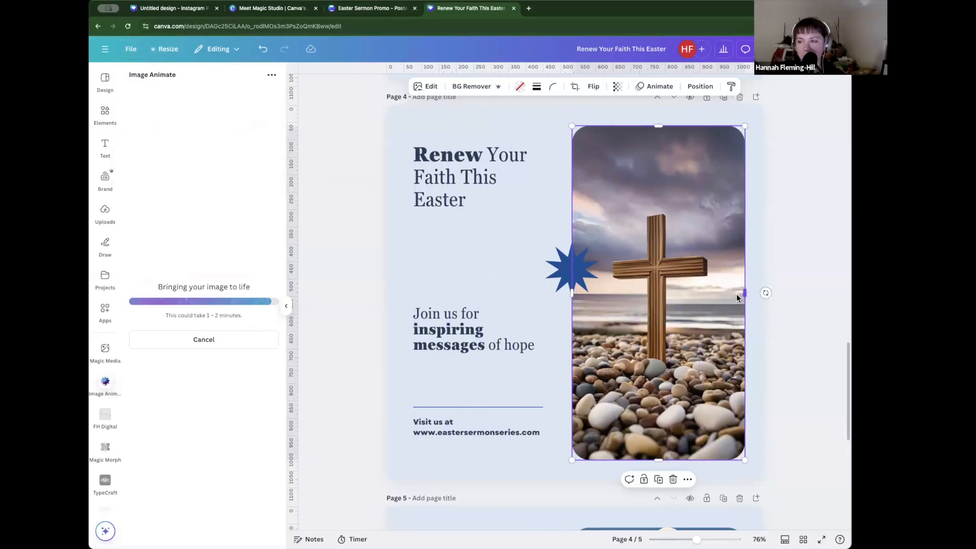
# Step: Preview the three-column guide layout and add 3x3 grid guides to page 4
pyautogui.click(131, 49)
pyautogui.click(168, 167)
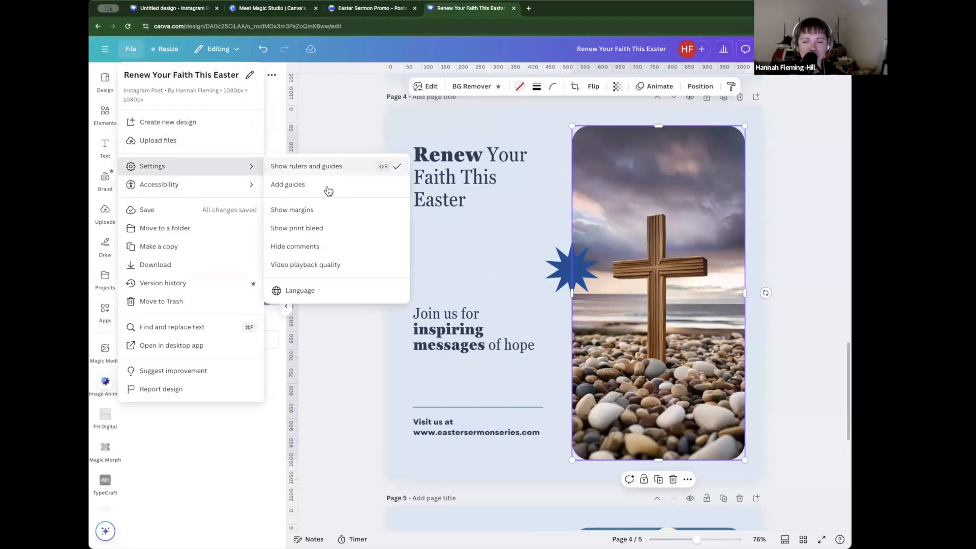
pyautogui.click(329, 191)
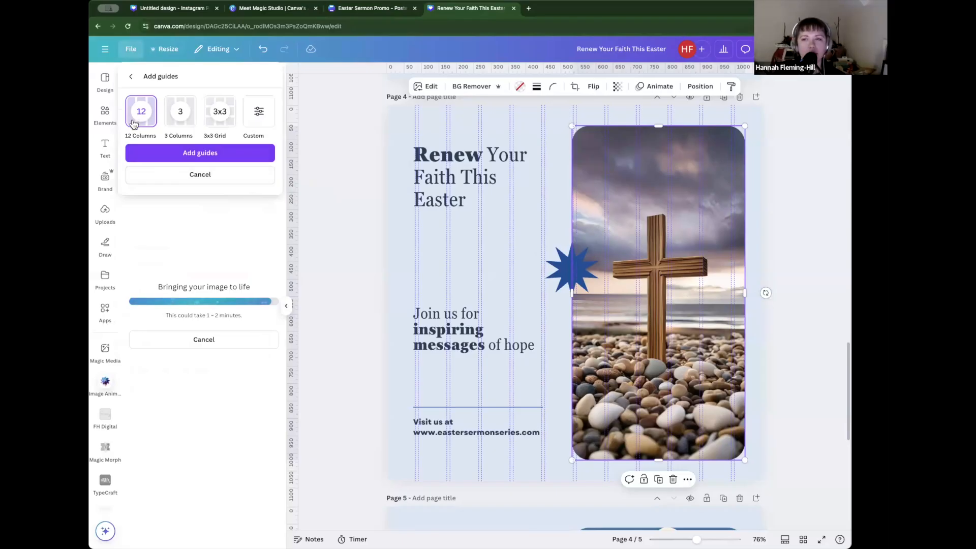
pyautogui.click(182, 118)
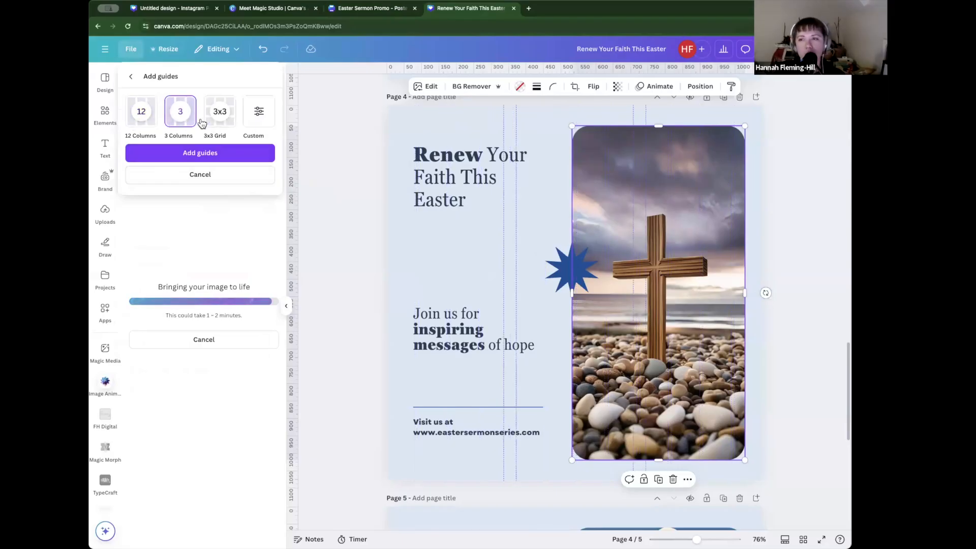
pyautogui.click(231, 121)
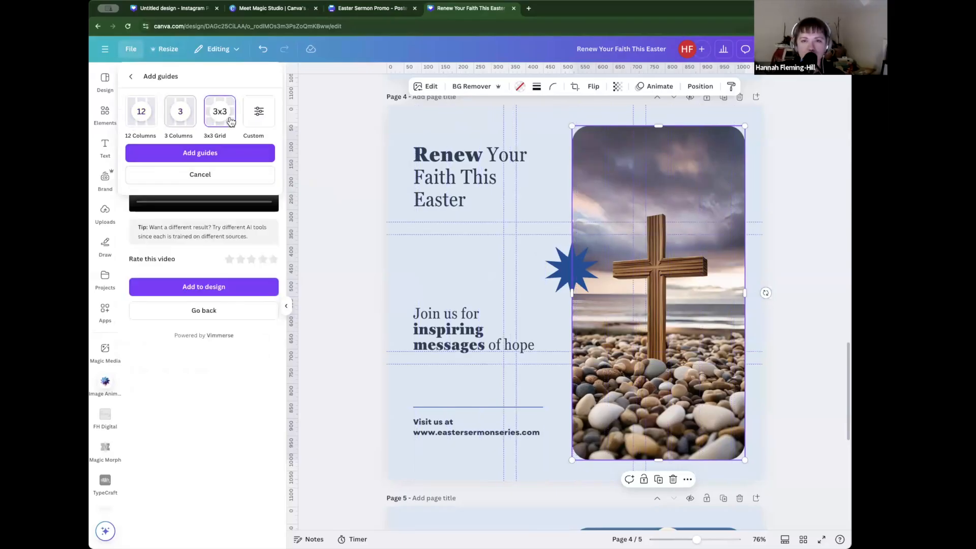
pyautogui.click(233, 152)
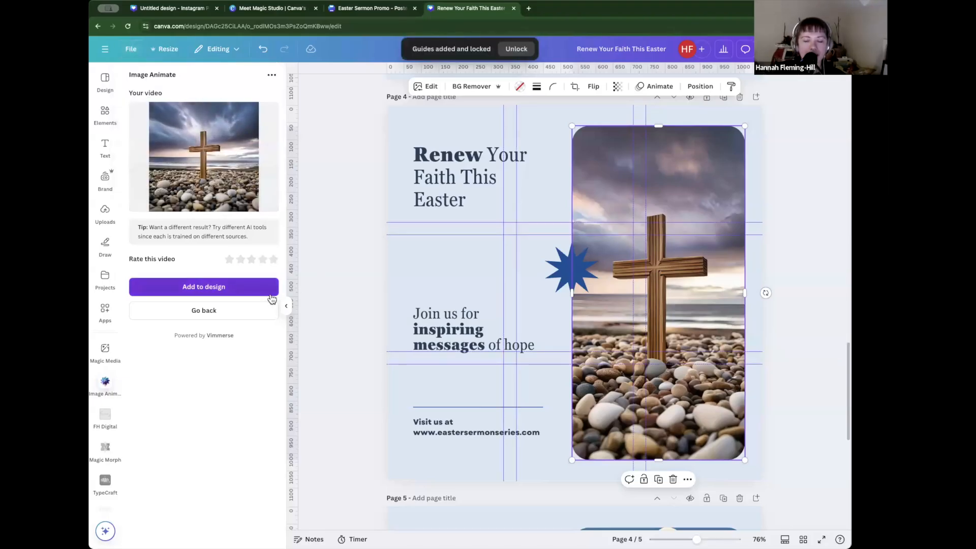
# Step: Add the generated cross video to the design, place it in page 4's rounded photo frame and play it
pyautogui.moveTo(214, 164)
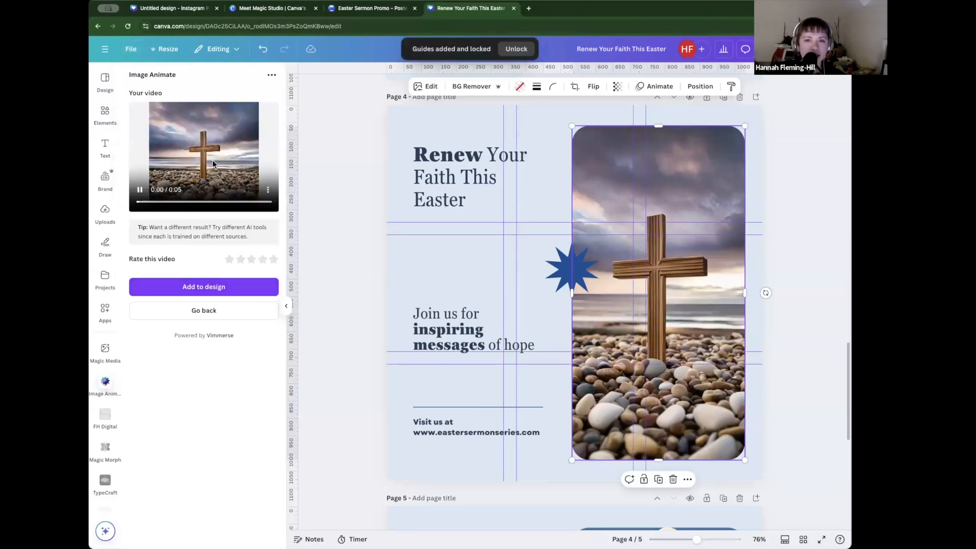
pyautogui.click(212, 288)
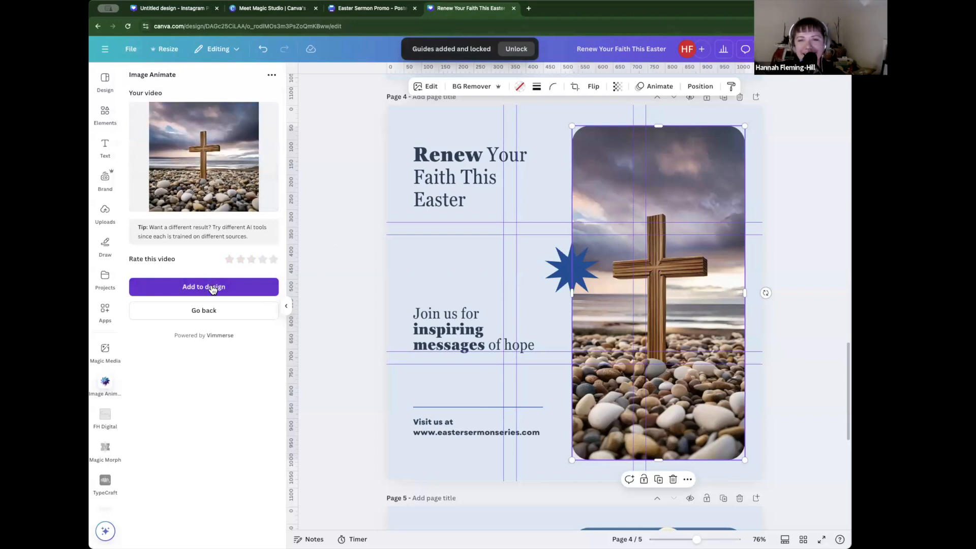
pyautogui.moveTo(587, 294); pyautogui.dragTo(463, 305)
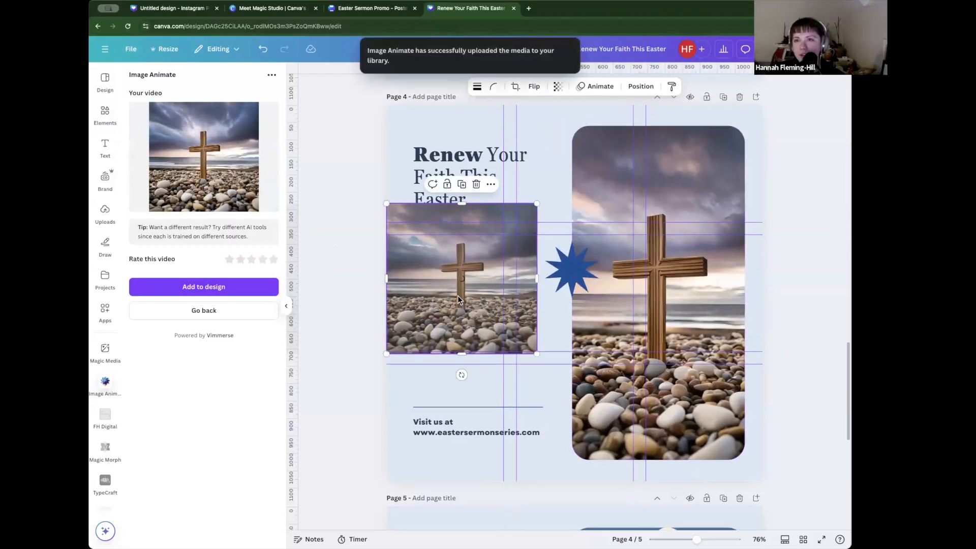
pyautogui.moveTo(457, 298); pyautogui.dragTo(664, 311)
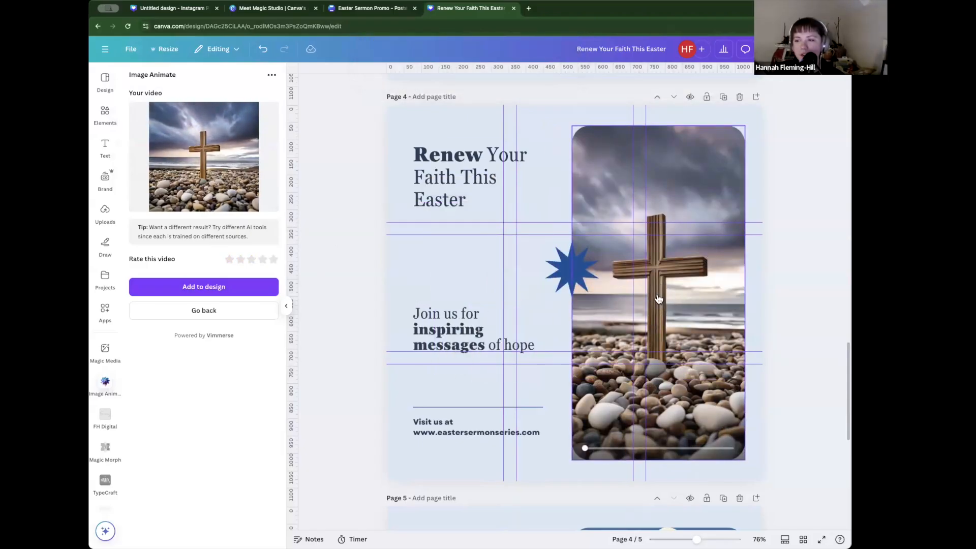
pyautogui.click(657, 294)
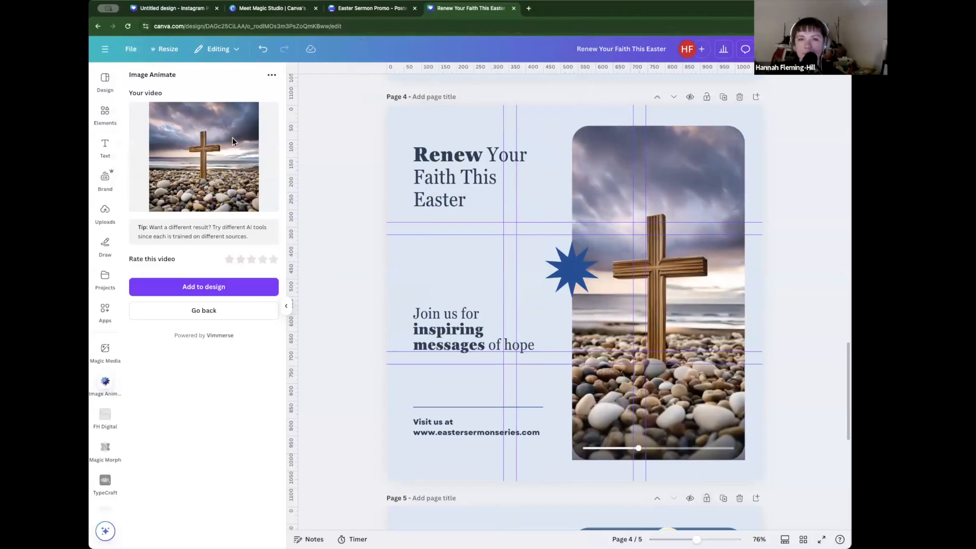
# Step: Clear all the guides from the design
pyautogui.click(124, 52)
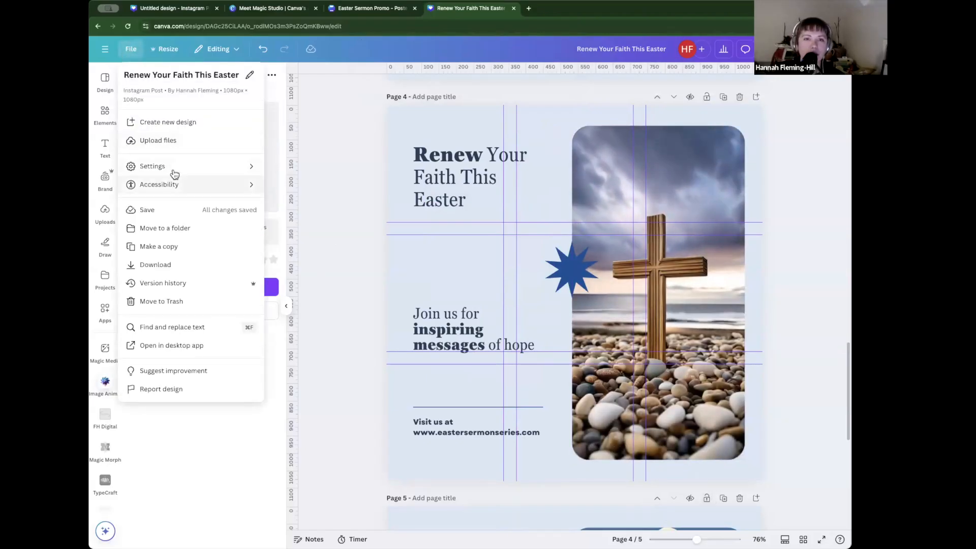
pyautogui.moveTo(175, 168)
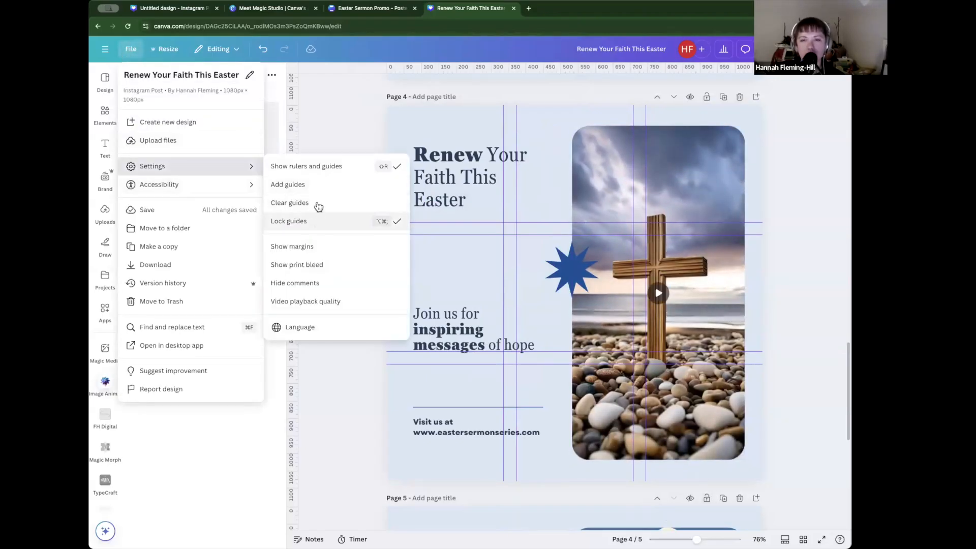
pyautogui.click(315, 205)
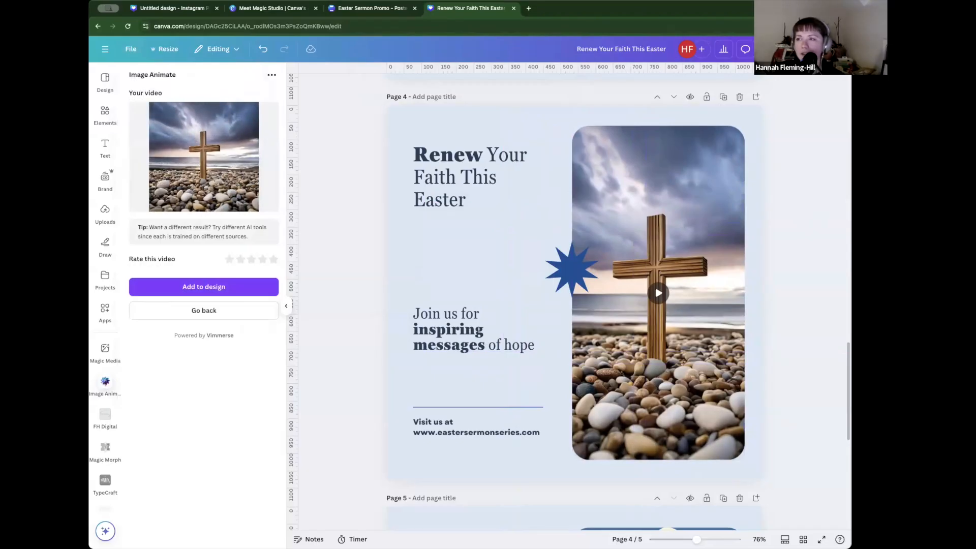
# Step: Preview the whole design as a video and scrub through its timeline to check the page animations
pyautogui.click(778, 49)
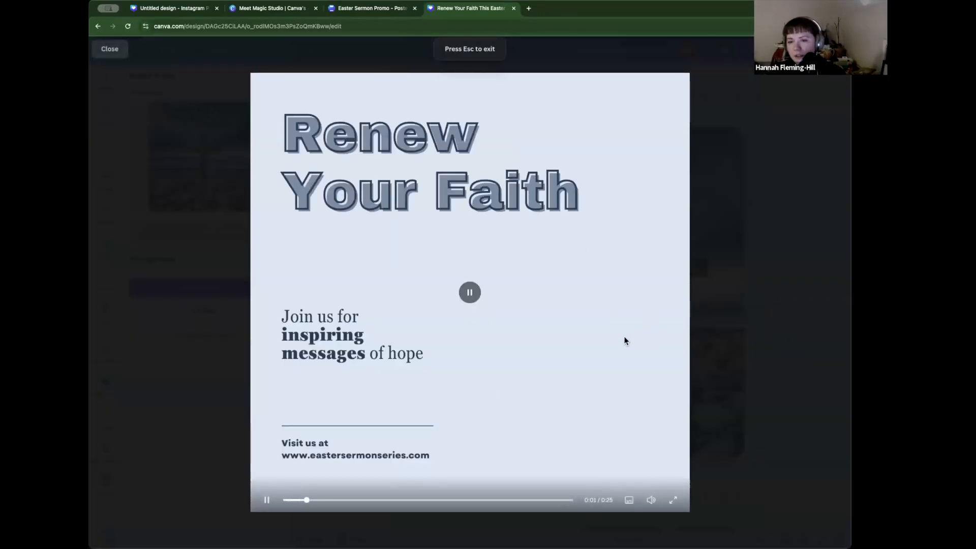
pyautogui.click(406, 500)
pyautogui.moveTo(405, 502); pyautogui.dragTo(338, 503)
pyautogui.moveTo(339, 503); pyautogui.dragTo(449, 507)
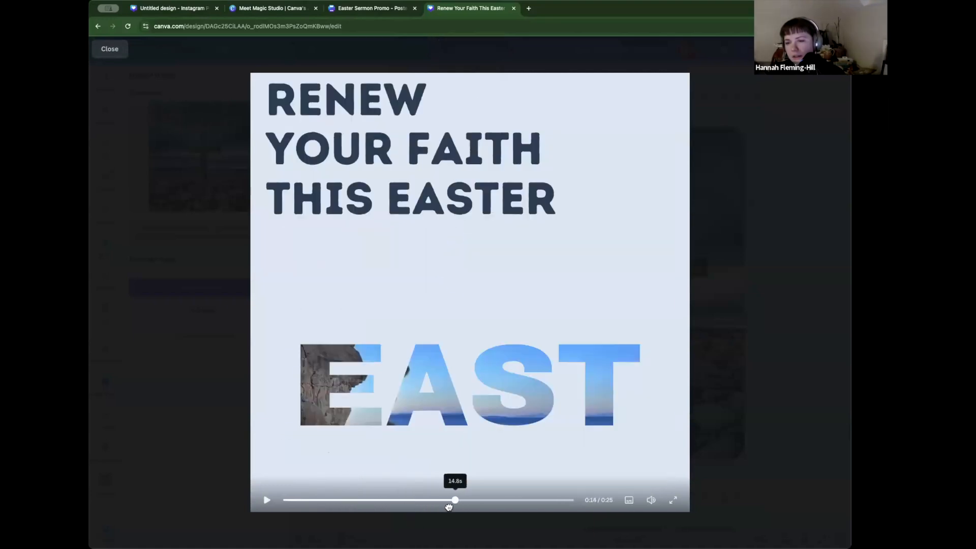
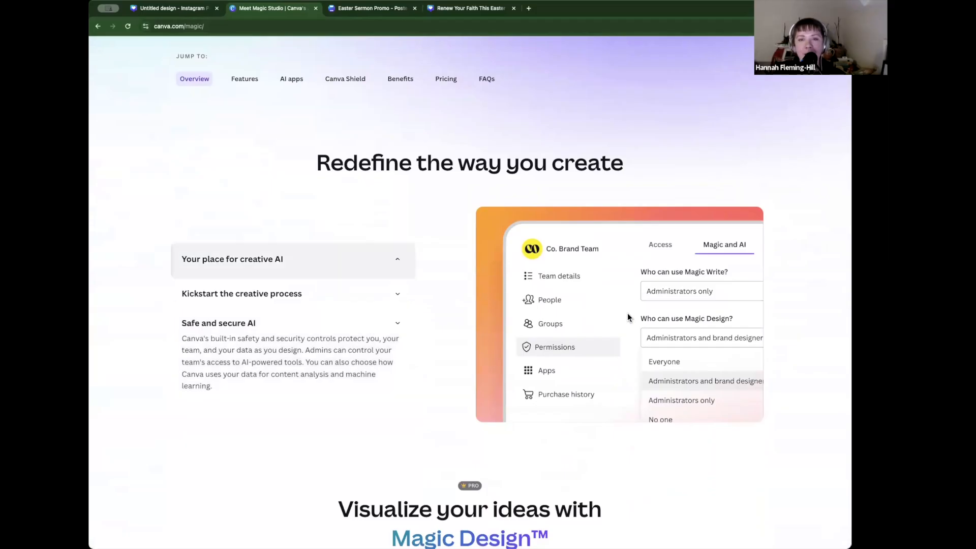
# Step: Read the Safe and secure AI section and the Magic Design overview on the Magic Studio page
pyautogui.scroll(-3, 447, 319)
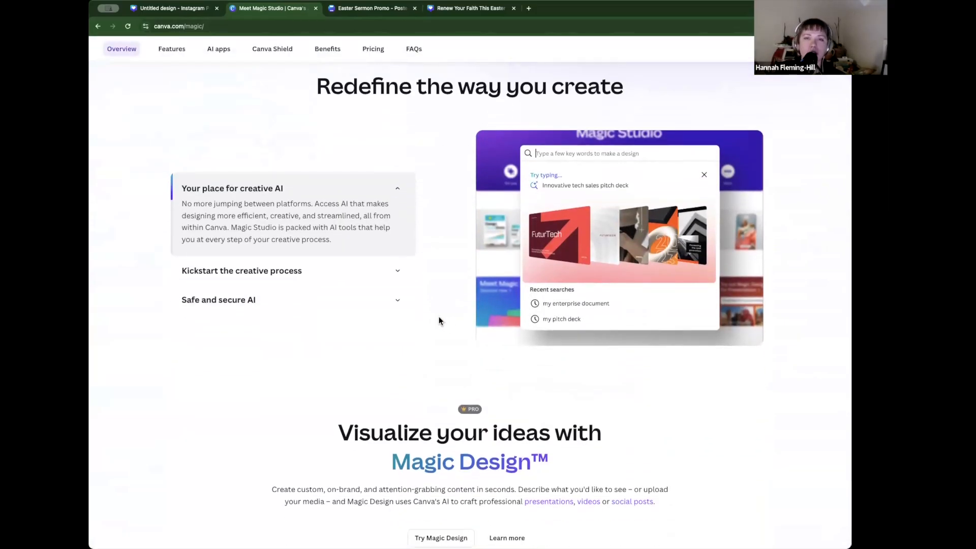
pyautogui.click(303, 304)
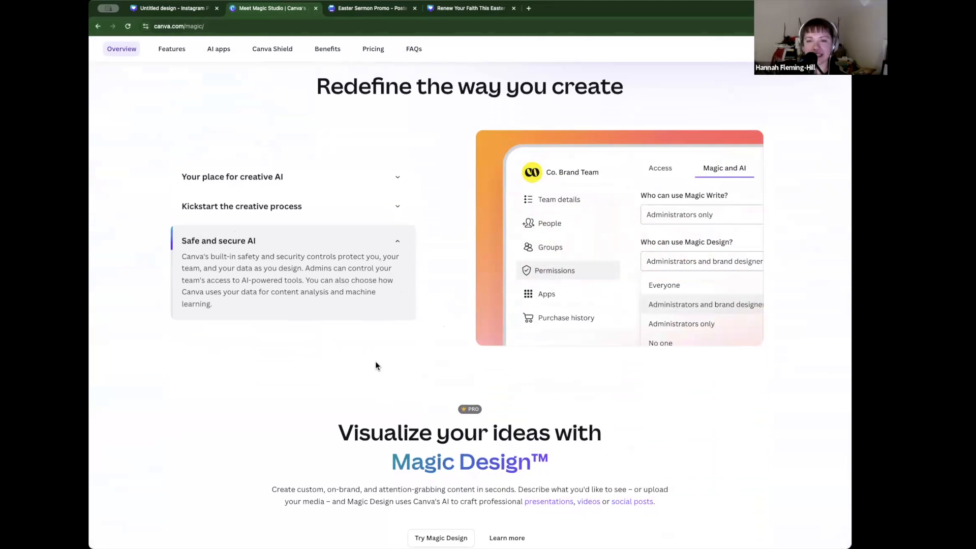
pyautogui.scroll(-4, 376, 361)
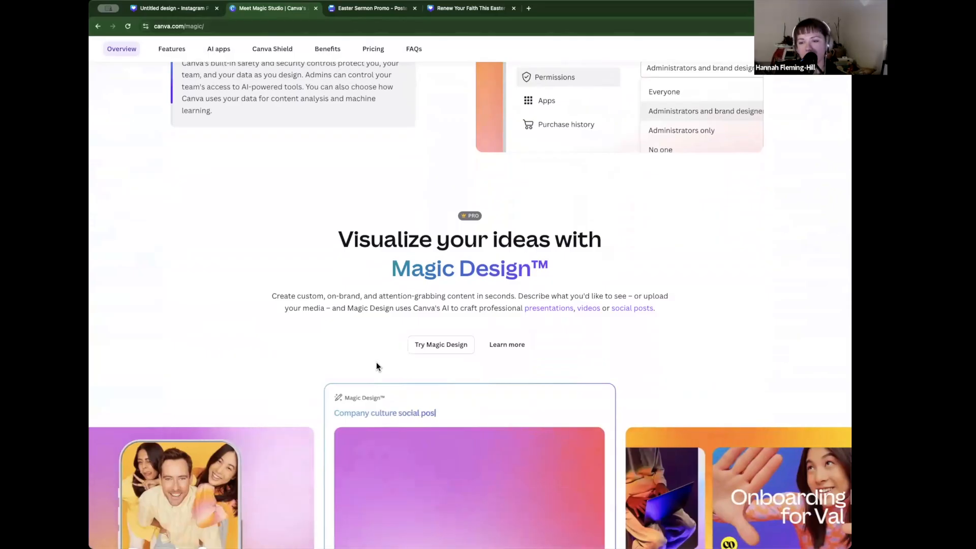
pyautogui.scroll(-3, 376, 362)
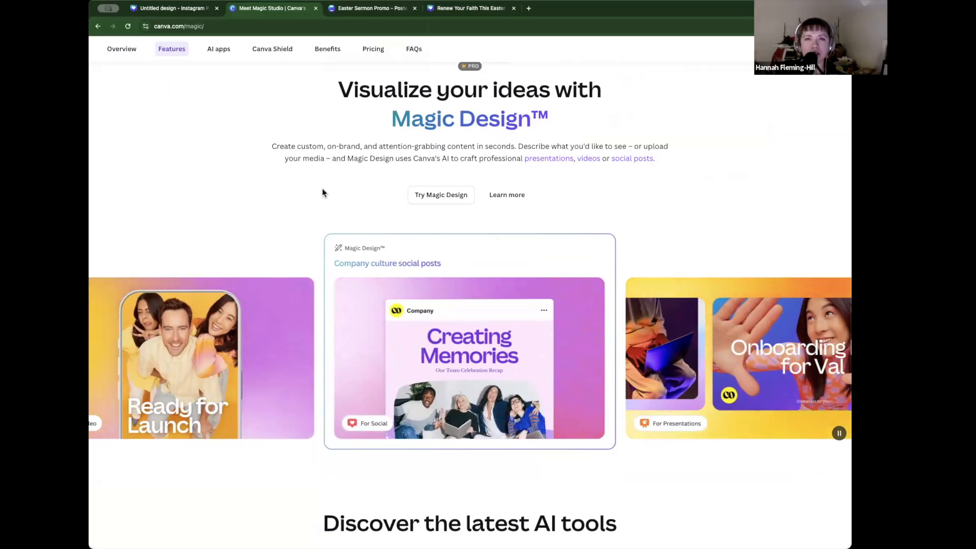
pyautogui.click(369, 10)
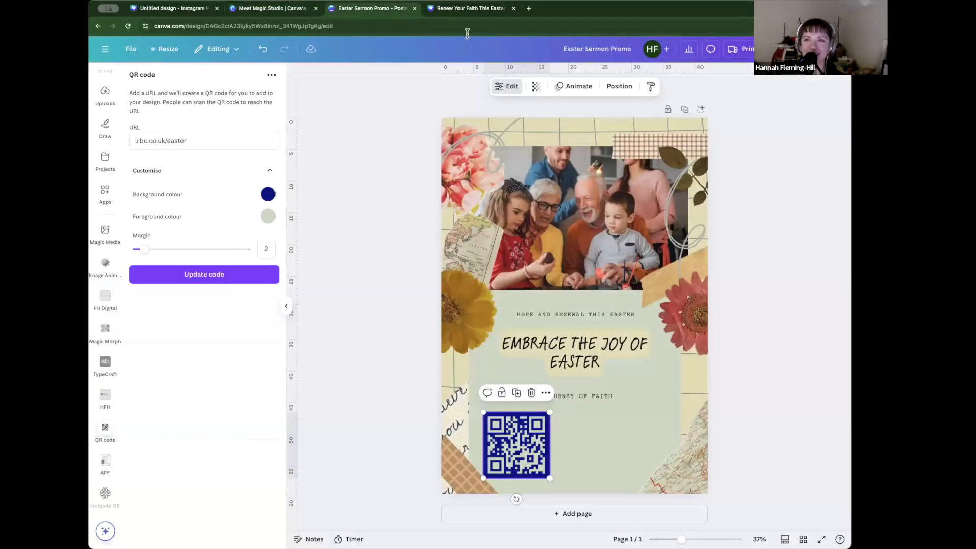
pyautogui.click(465, 11)
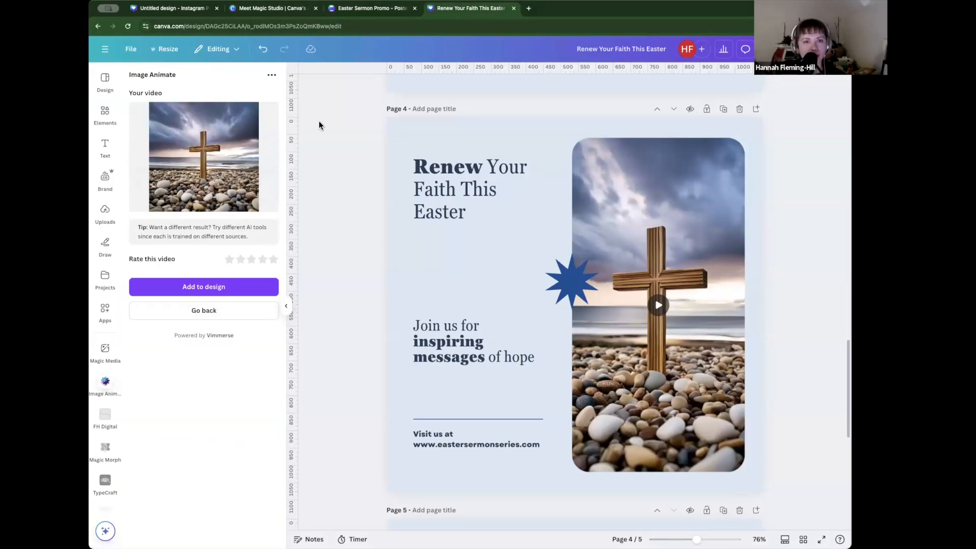
# Step: Search from the home page for "youth summer camp poster" and browse the matching Canva templates
pyautogui.click(171, 13)
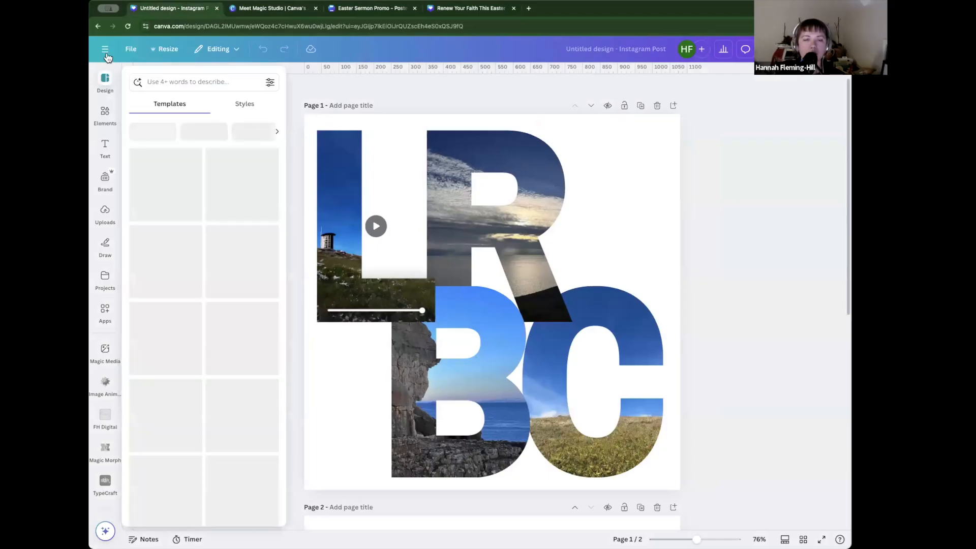
pyautogui.click(105, 49)
pyautogui.click(144, 52)
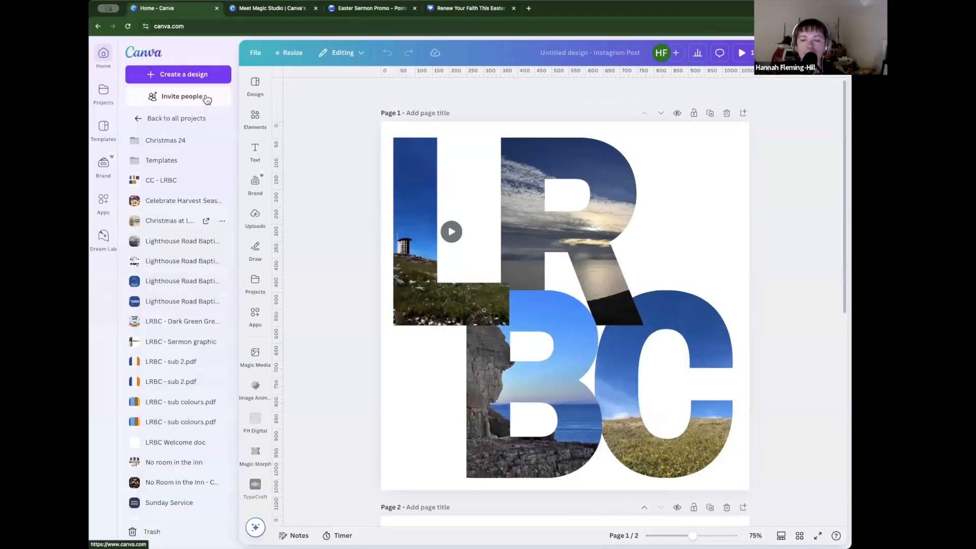
pyautogui.click(496, 53)
pyautogui.write('youth summder camp')
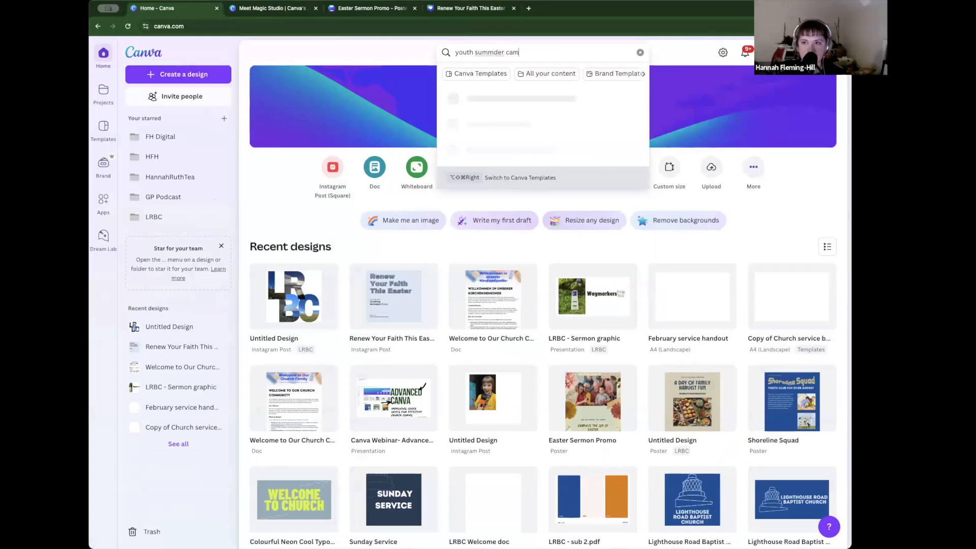
pyautogui.click(497, 52)
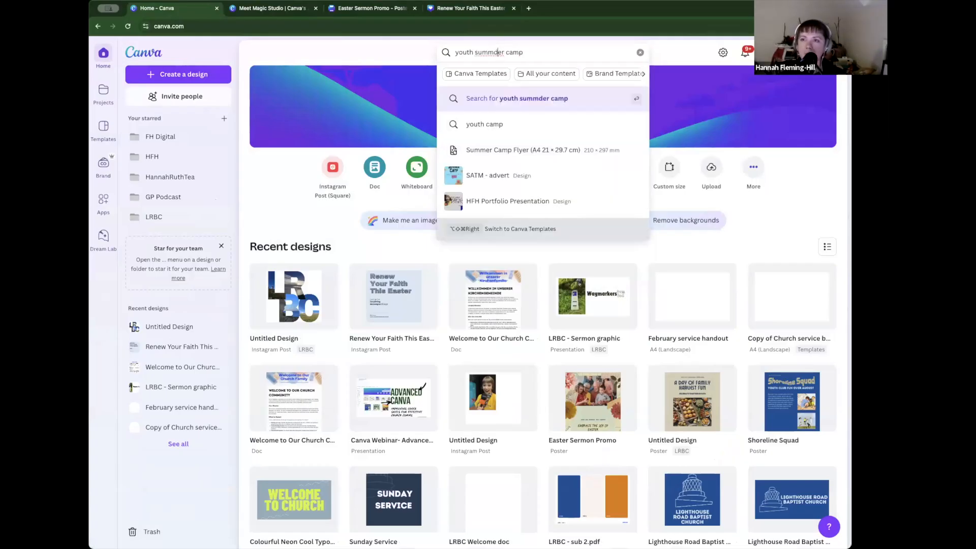
pyautogui.press('BackSpace')
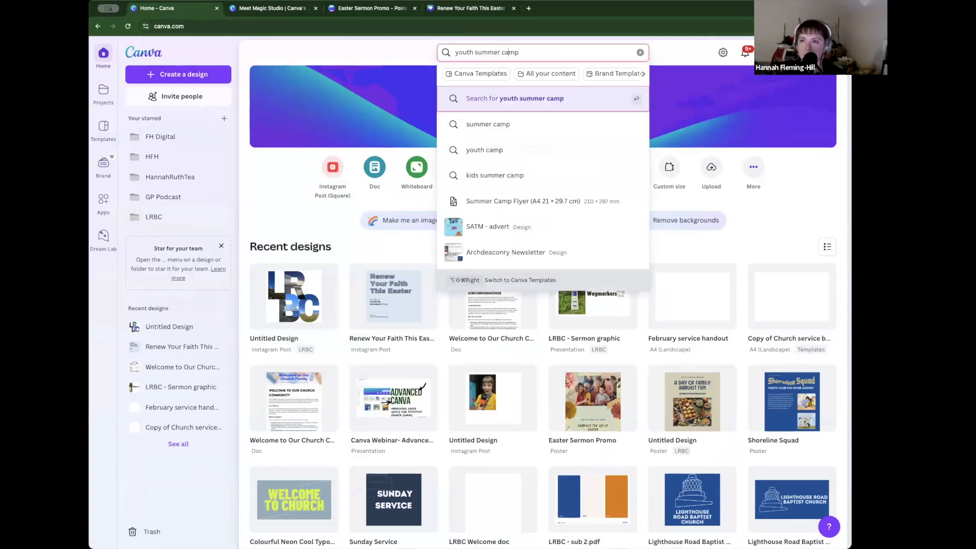
pyautogui.write('poster')
pyautogui.press('Return')
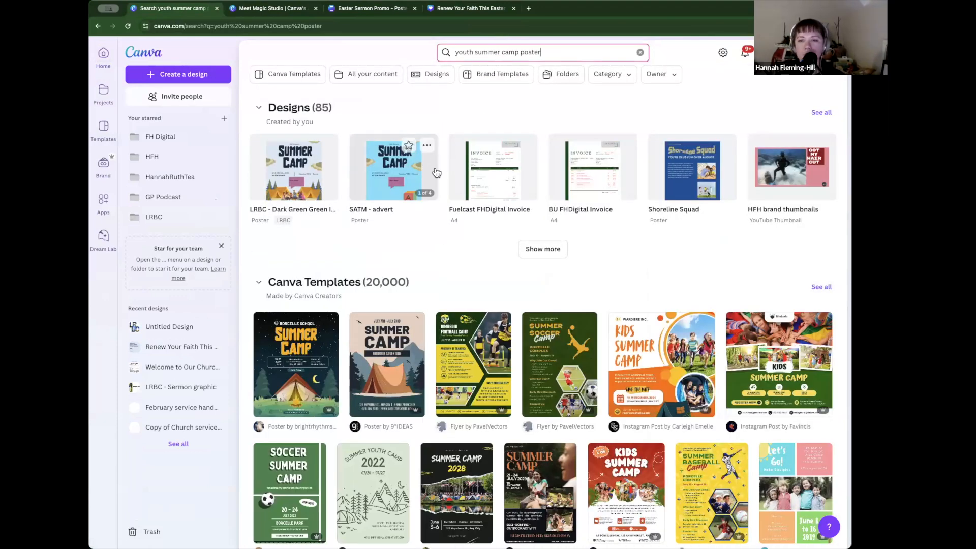
pyautogui.scroll(-2, 437, 294)
pyautogui.scroll(-4, 437, 294)
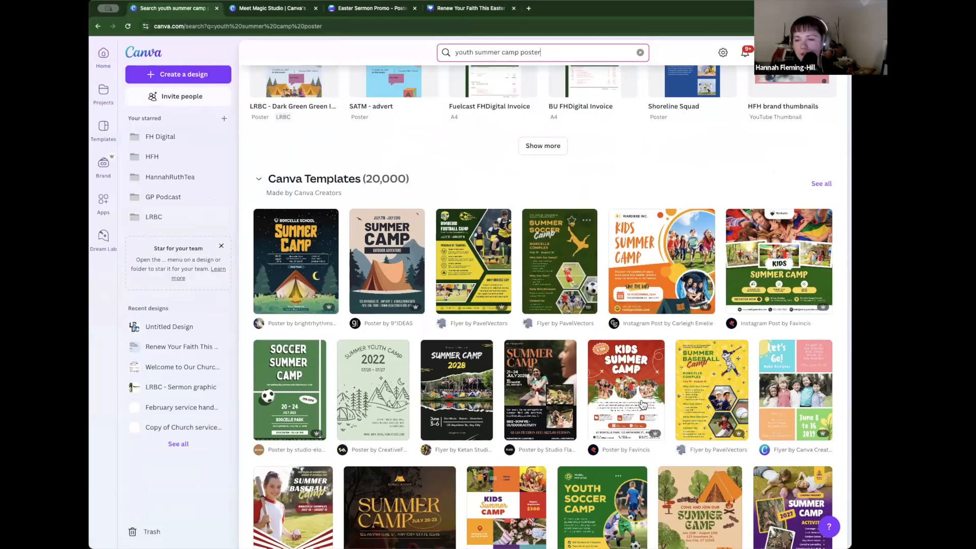
pyautogui.scroll(-5, 693, 427)
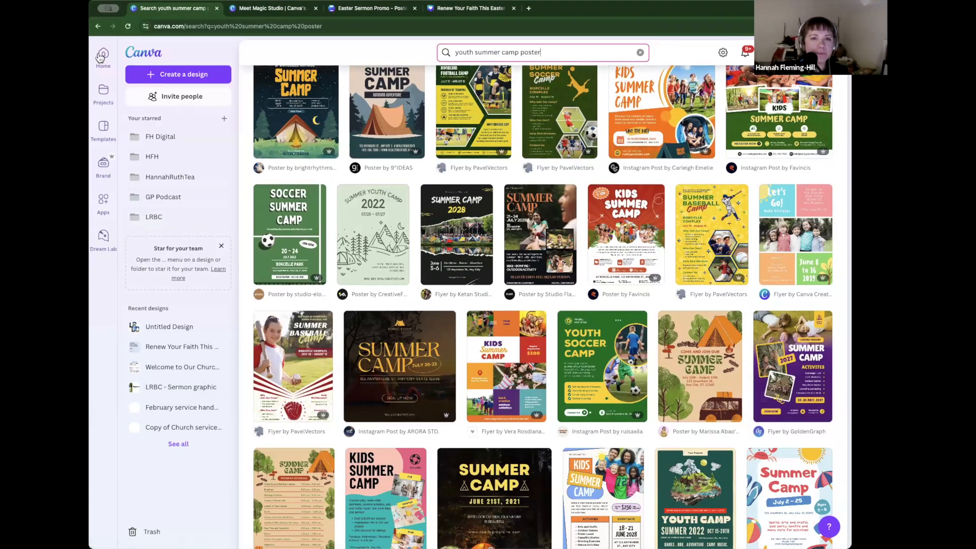
# Step: Open the apps directory and look through the whole row of trending apps
pyautogui.click(110, 211)
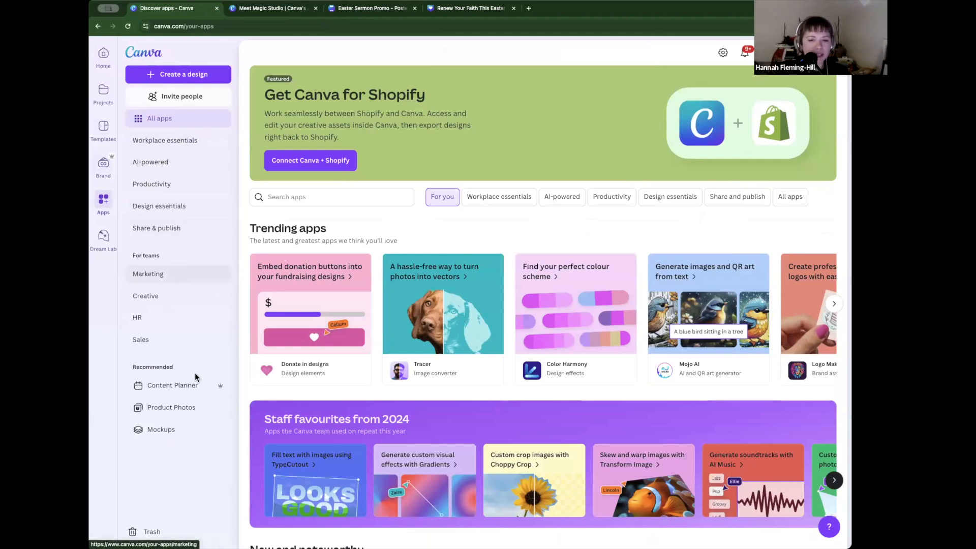
pyautogui.scroll(-3, 553, 294)
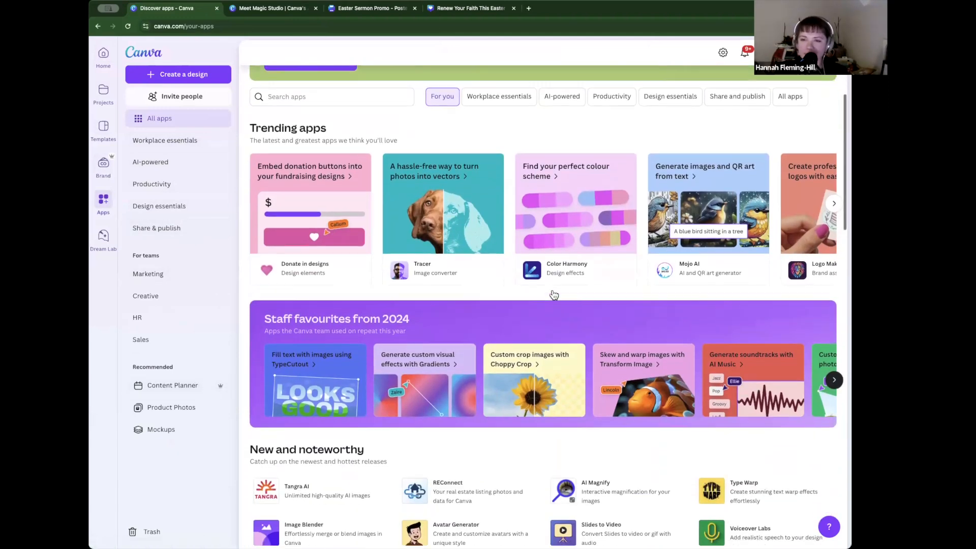
pyautogui.scroll(-1, 554, 293)
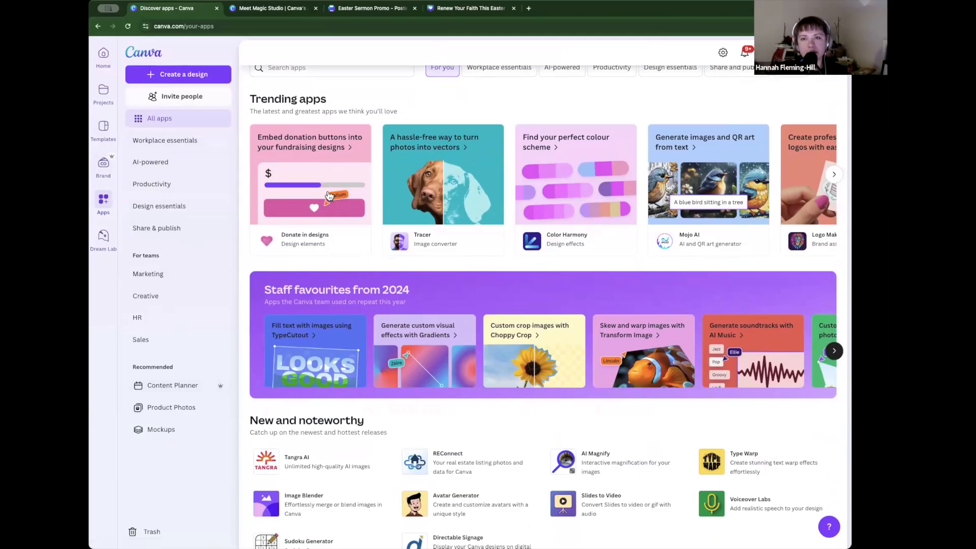
pyautogui.hscroll(4, 614, 198)
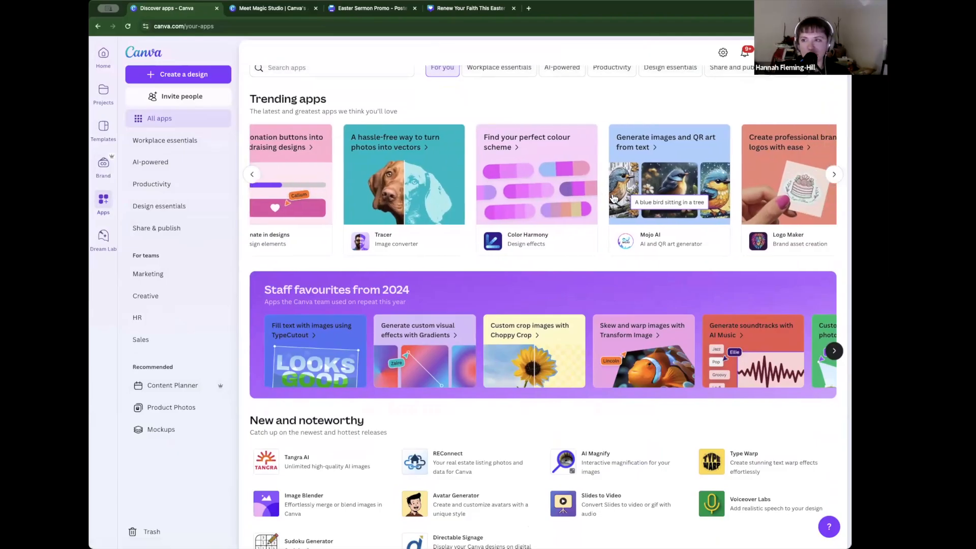
pyautogui.hscroll(1, 614, 198)
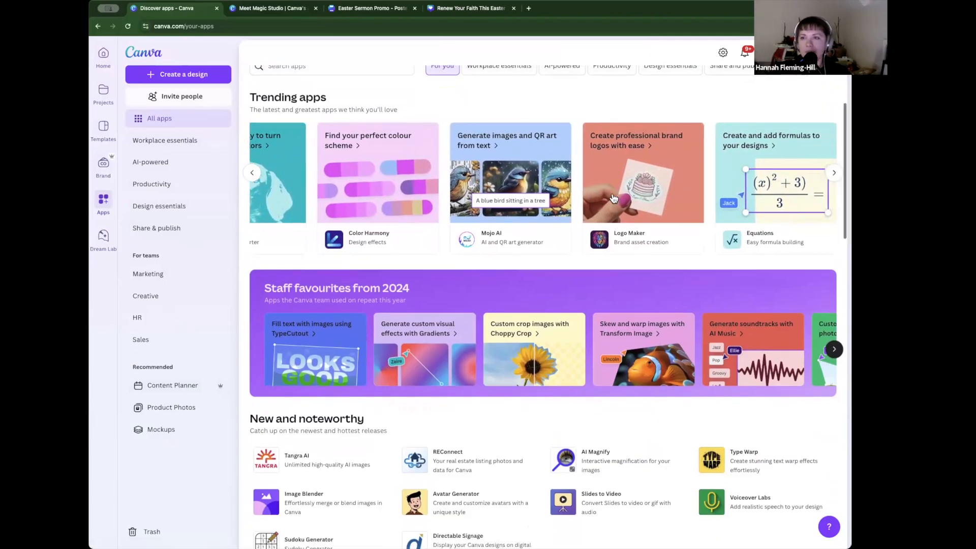
pyautogui.hscroll(5, 613, 198)
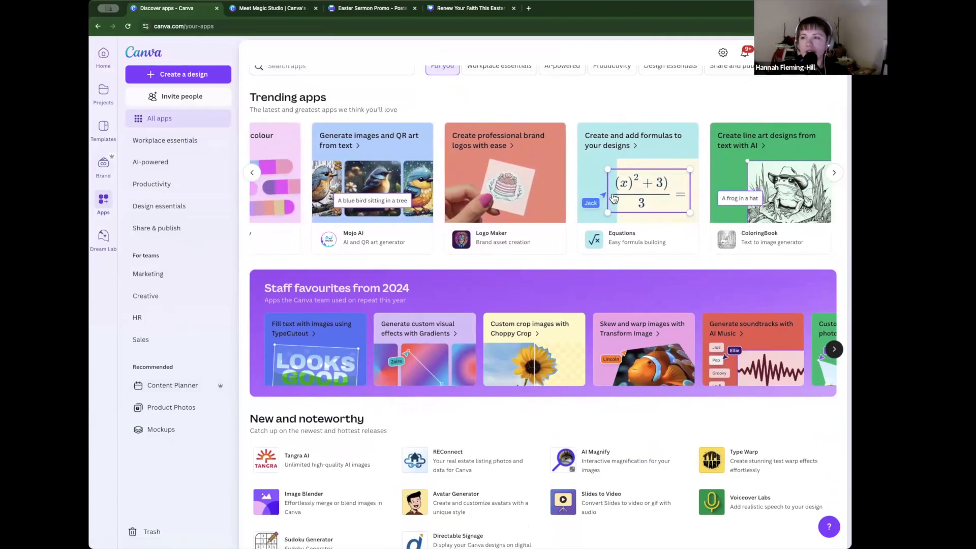
pyautogui.hscroll(6, 613, 198)
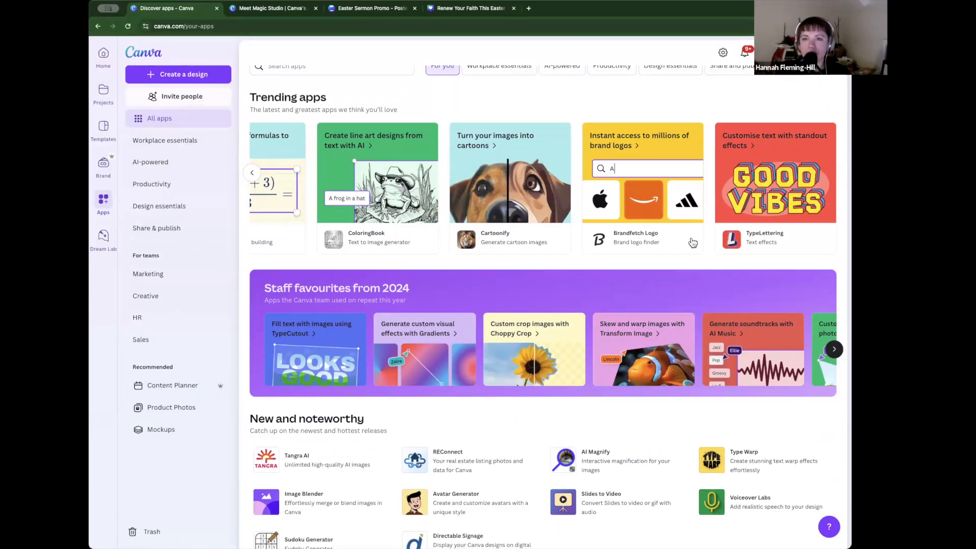
# Step: Look through the new and noteworthy apps, the top apps for teams and the Explore them all categories
pyautogui.scroll(-5, 397, 195)
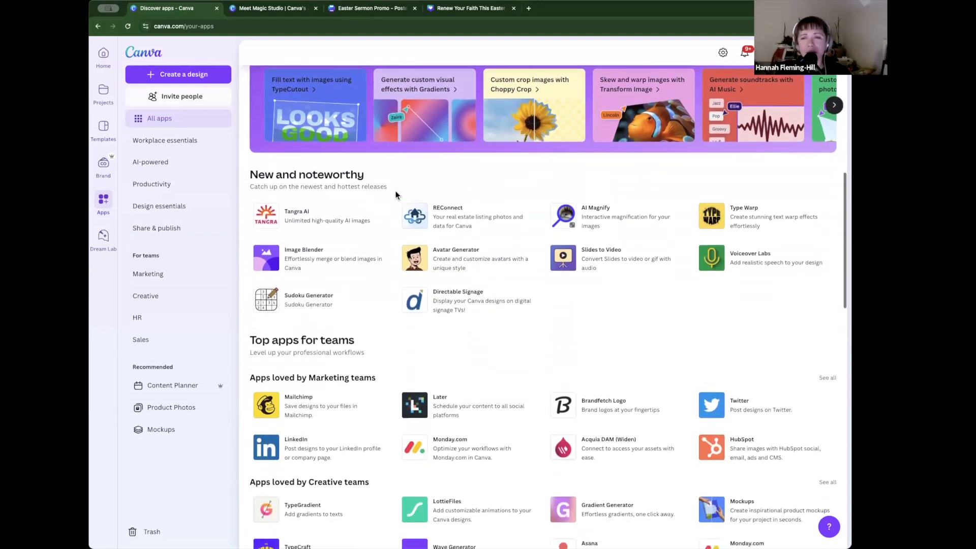
pyautogui.scroll(-1, 397, 195)
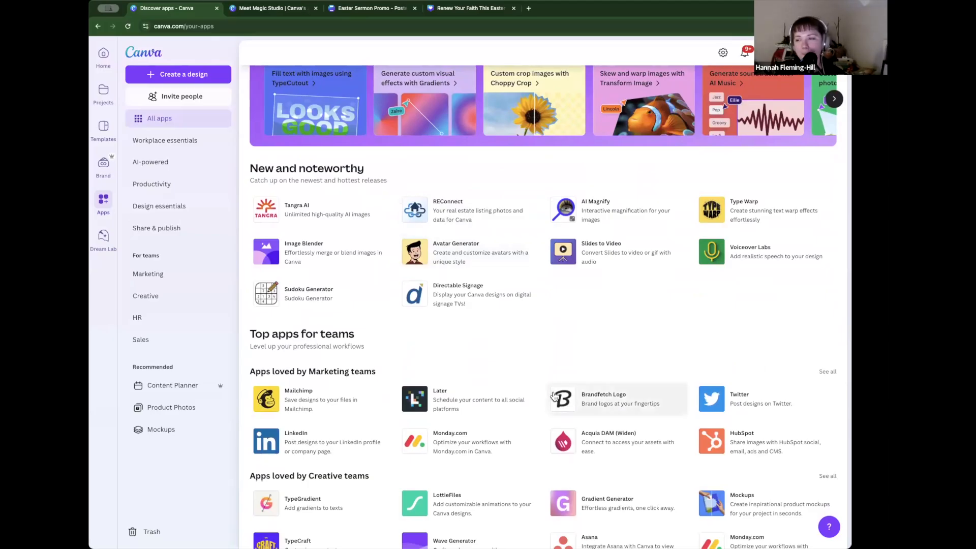
pyautogui.scroll(-2, 555, 396)
pyautogui.scroll(-6, 554, 396)
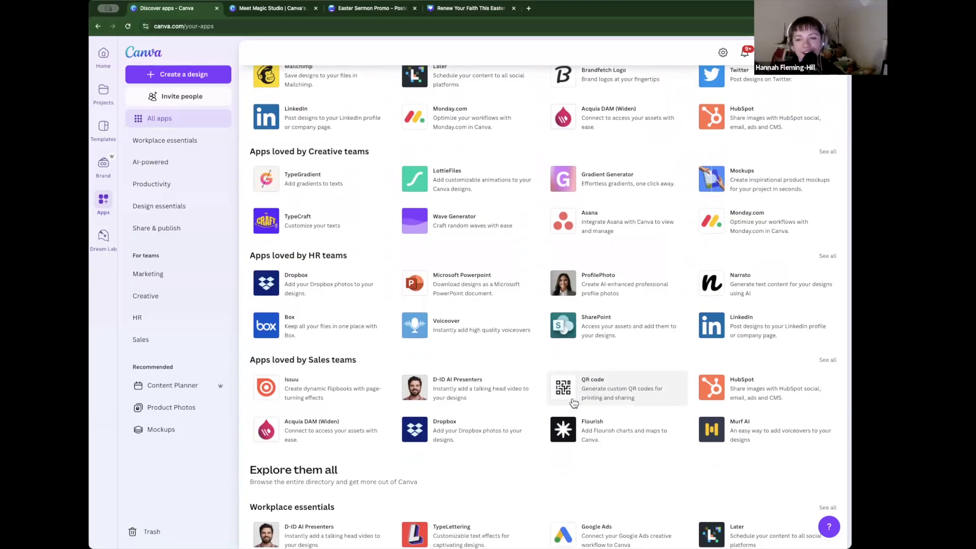
pyautogui.scroll(1, 531, 432)
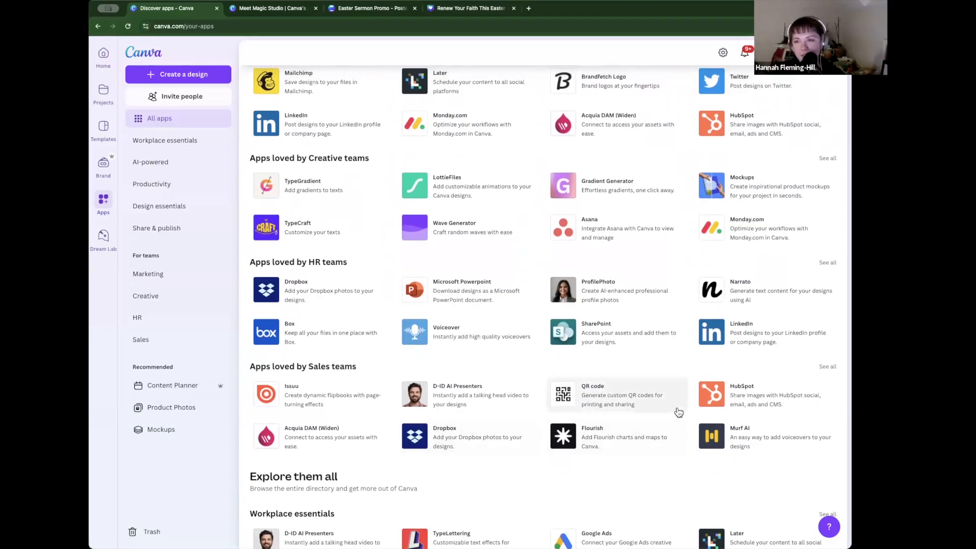
pyautogui.scroll(-3, 679, 412)
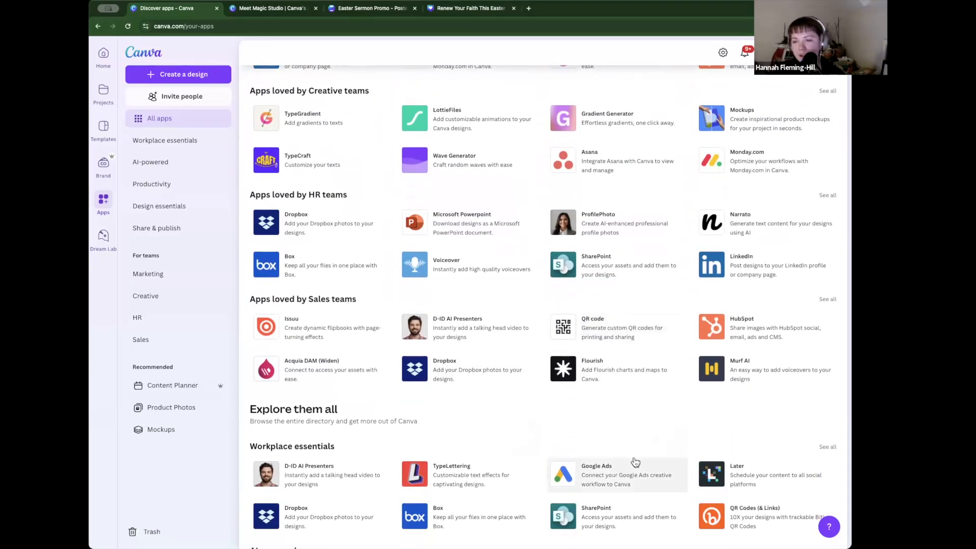
pyautogui.scroll(-10, 613, 416)
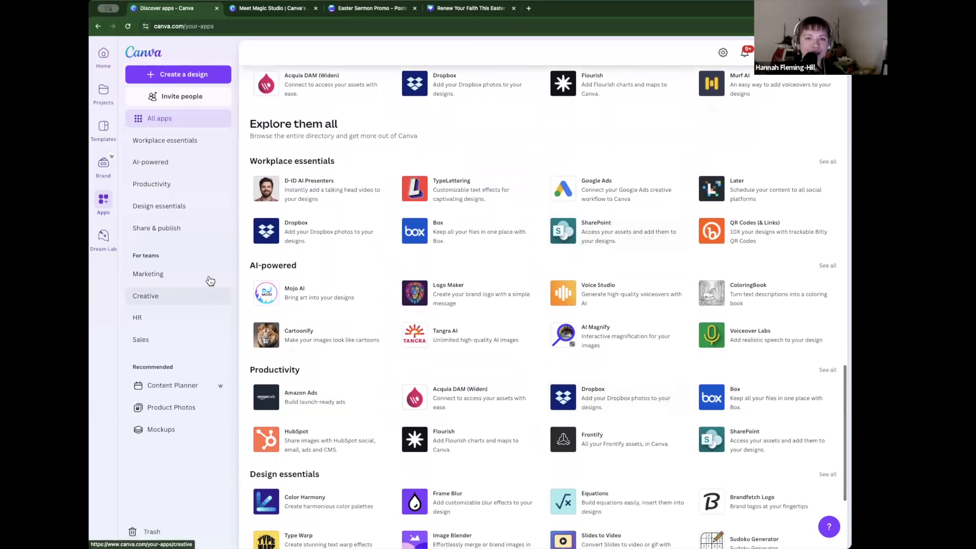
# Step: Show the Design essentials category of apps and look through its list
pyautogui.click(180, 212)
pyautogui.click(180, 212)
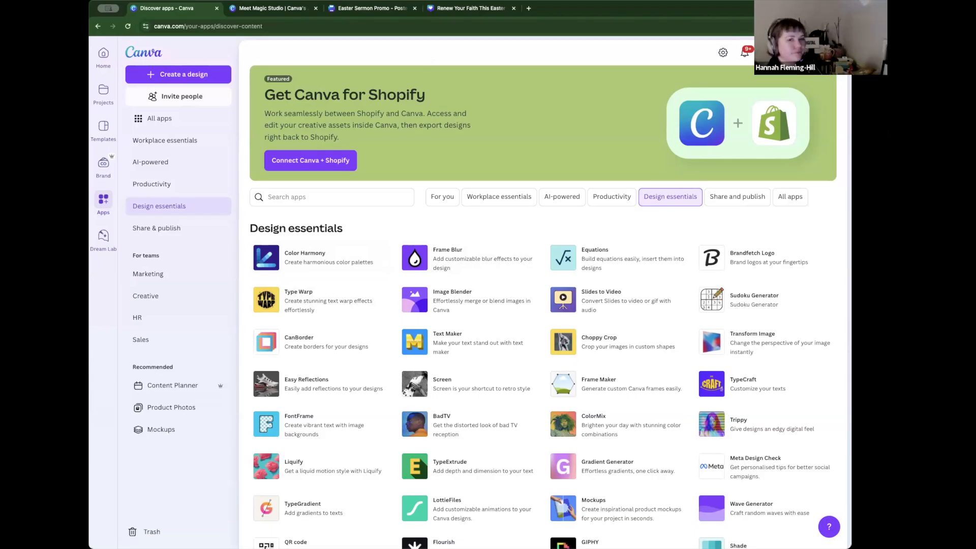
pyautogui.scroll(-1, 386, 213)
# Step: Return from the Easter Sermon Promo poster to the home page and open the German Welcome to Our Church Community document
pyautogui.click(301, 8)
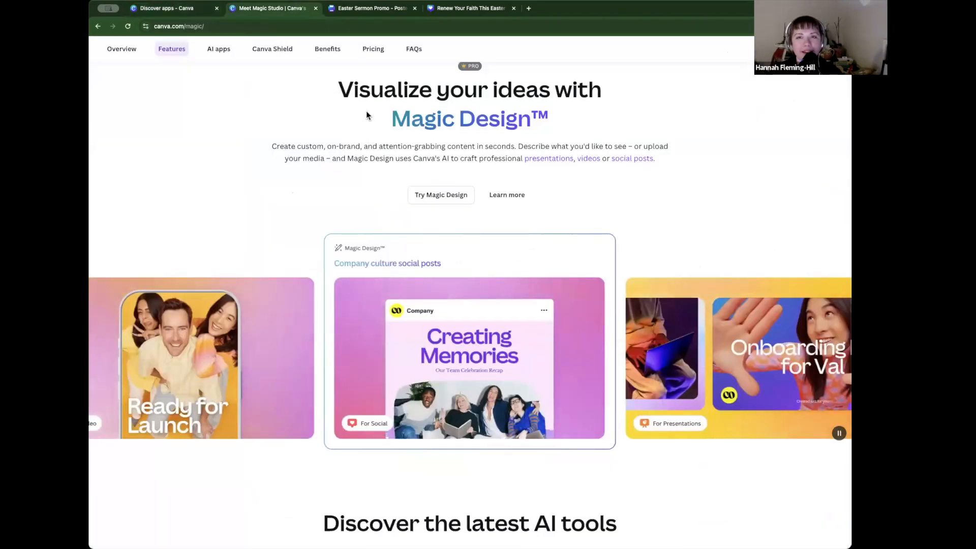
pyautogui.click(338, 8)
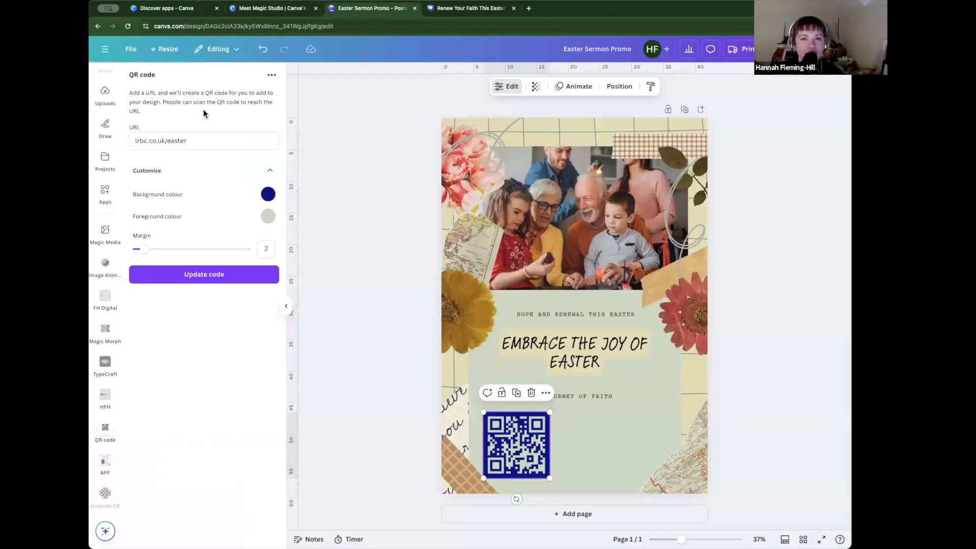
pyautogui.click(104, 49)
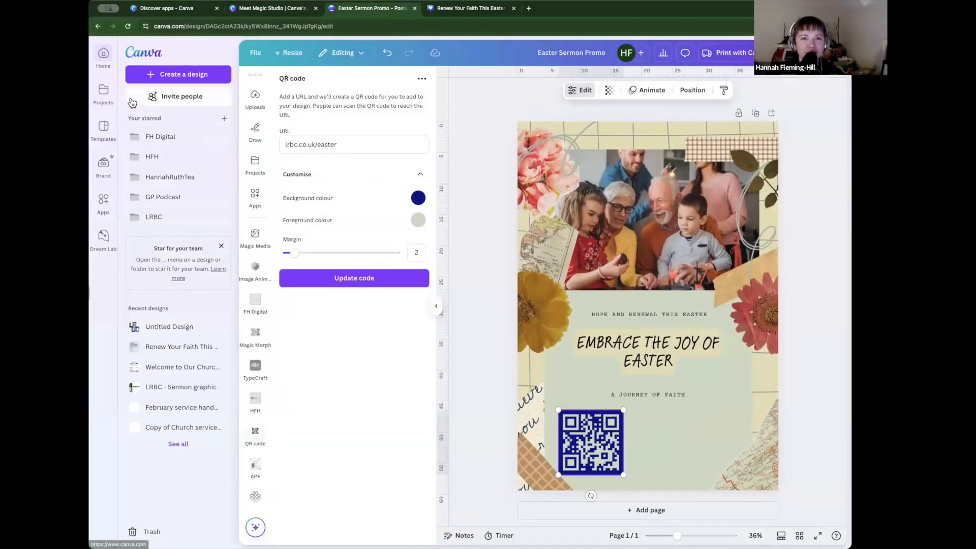
pyautogui.click(107, 62)
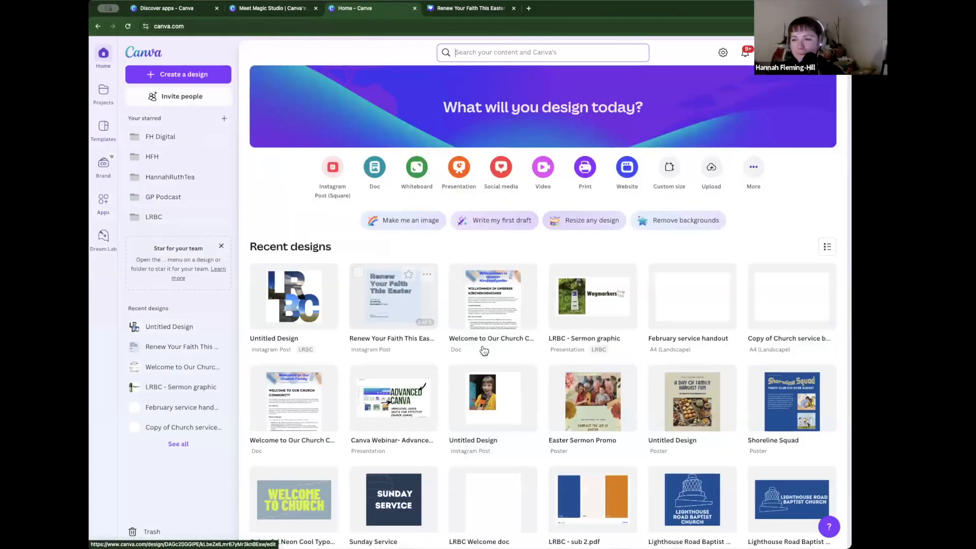
pyautogui.click(516, 318)
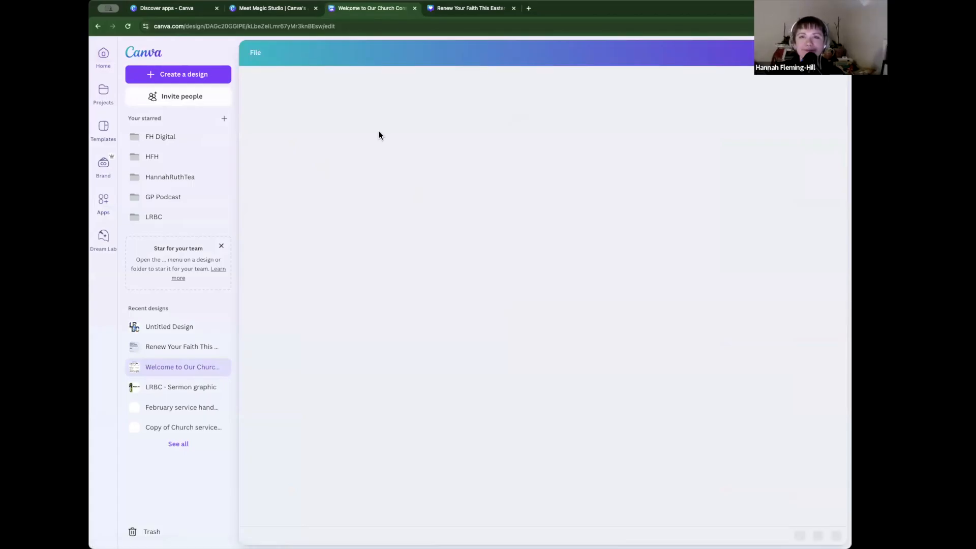
pyautogui.click(257, 56)
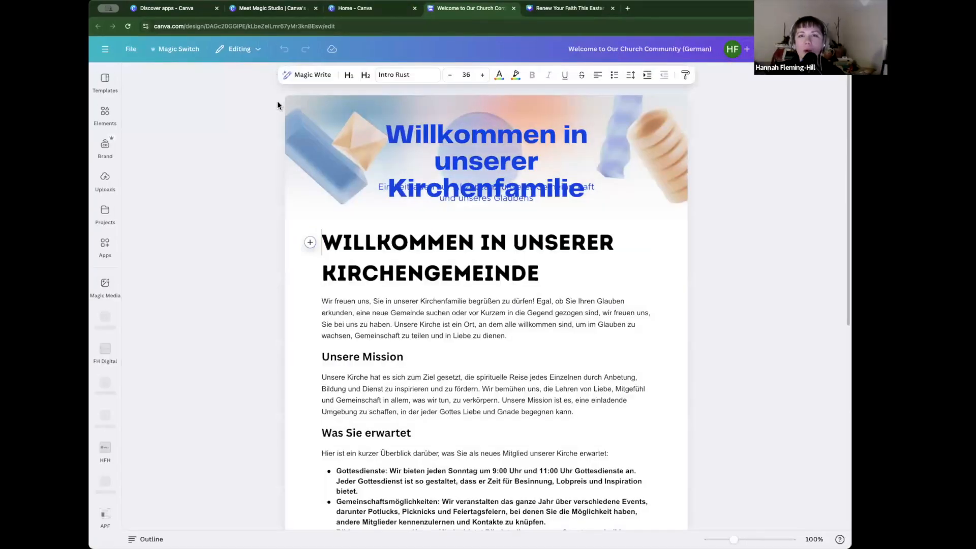
# Step: Translate the German church welcome document into Welsh with Magic Switch, then open and view the translated copy
pyautogui.click(176, 50)
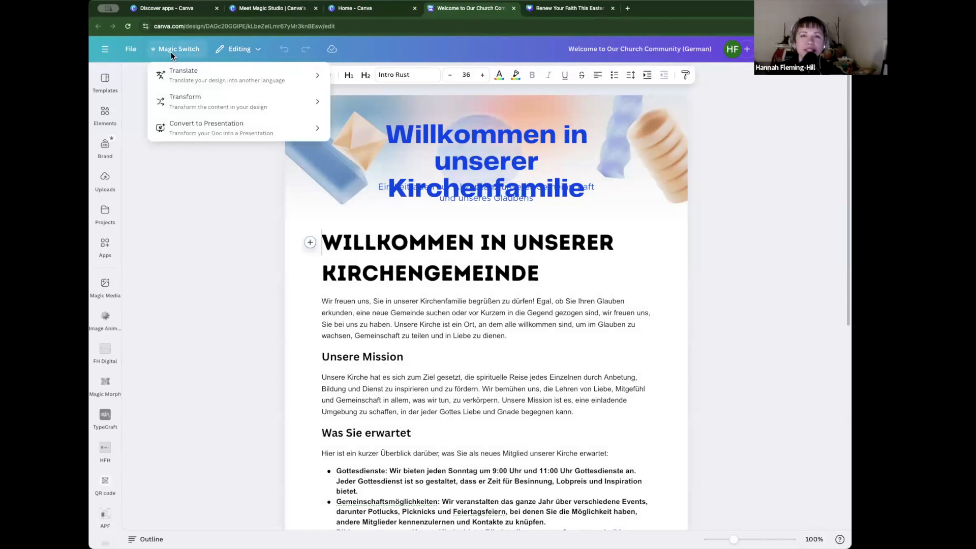
pyautogui.click(185, 74)
pyautogui.click(187, 113)
pyautogui.write('wel')
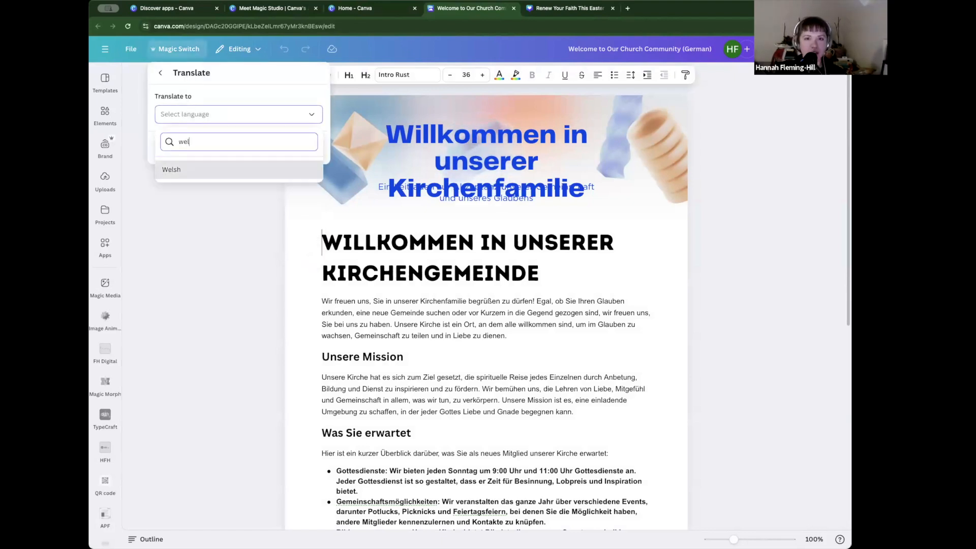
pyautogui.click(181, 175)
pyautogui.click(200, 151)
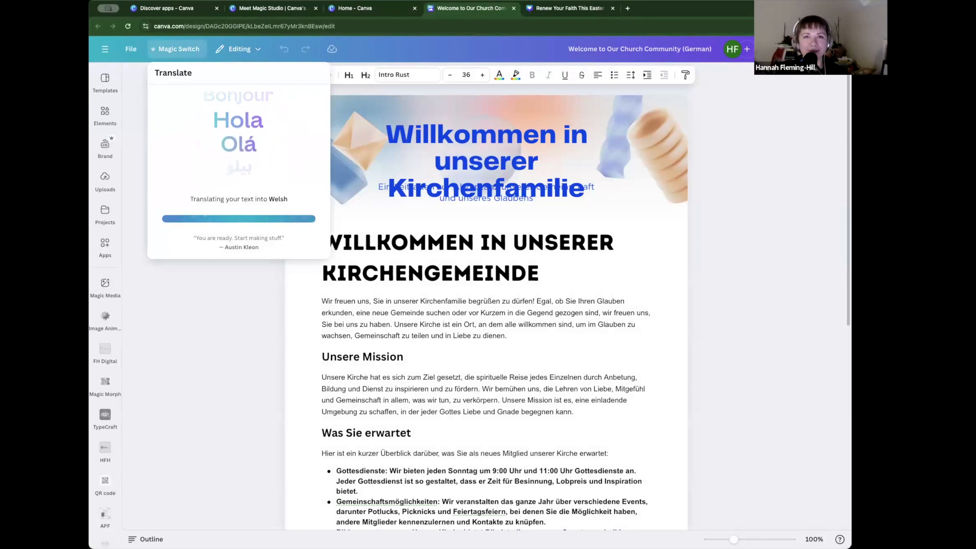
pyautogui.click(261, 149)
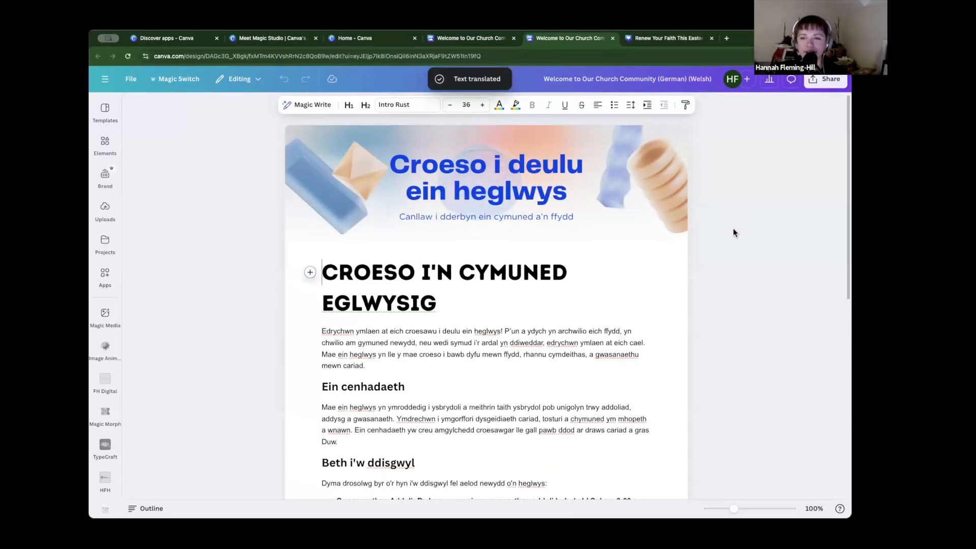
pyautogui.scroll(-1, 733, 233)
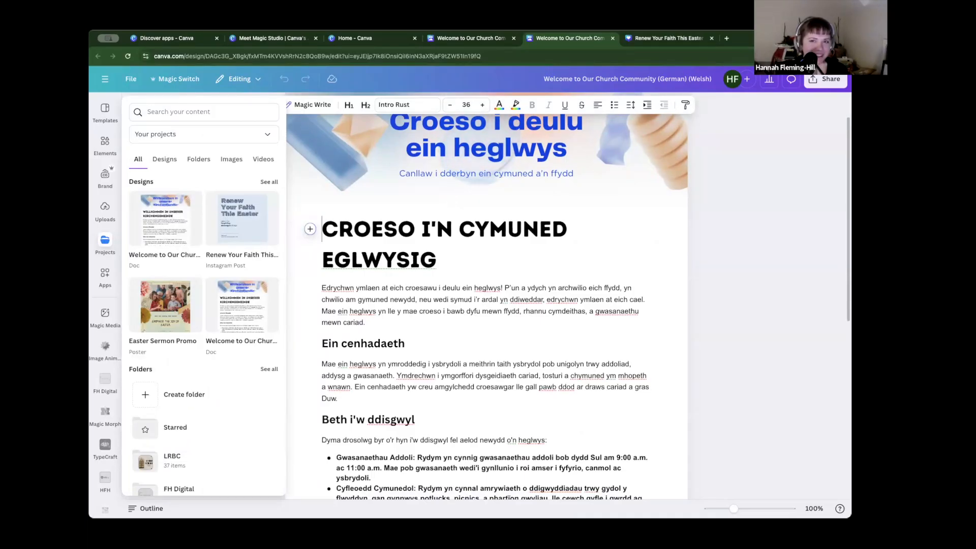
pyautogui.click(104, 109)
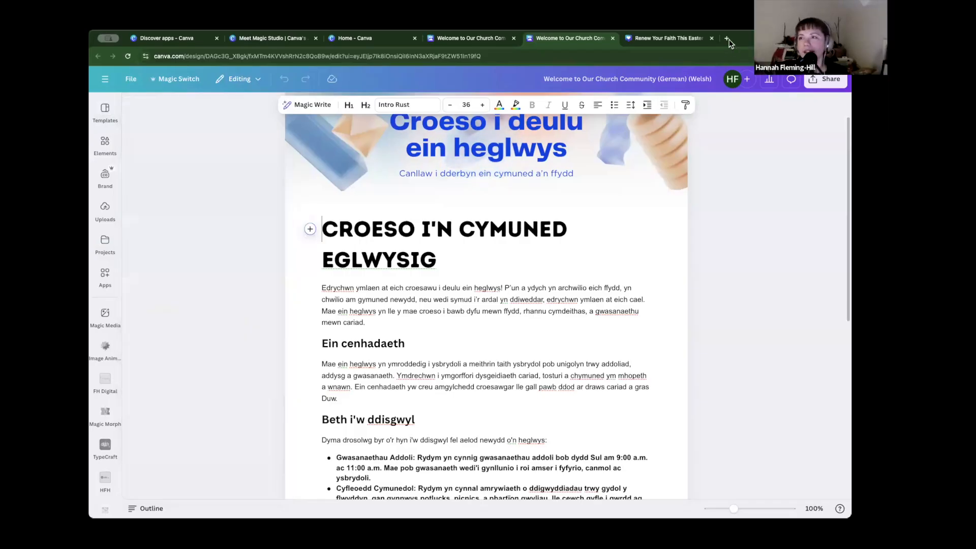
# Step: Search the web for "coolrs" in a new browser tab, open the Coolors palette generator site and look over its home page
pyautogui.click(728, 39)
pyautogui.write('cool')
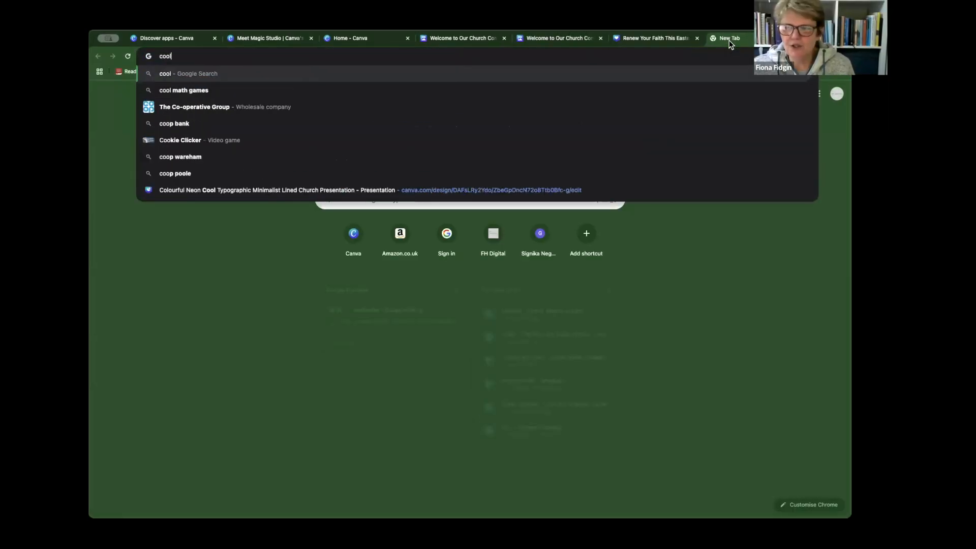
pyautogui.write('rs')
pyautogui.press('Return')
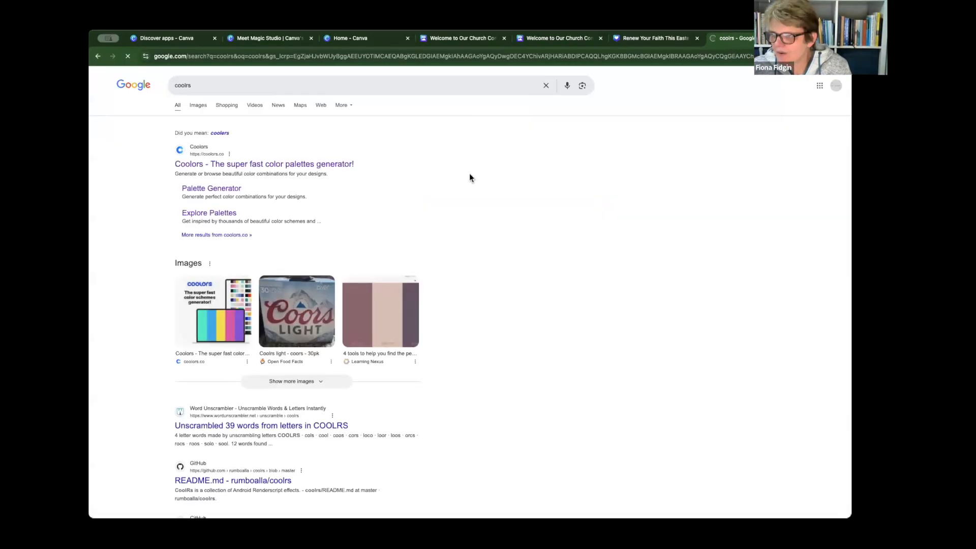
pyautogui.click(241, 164)
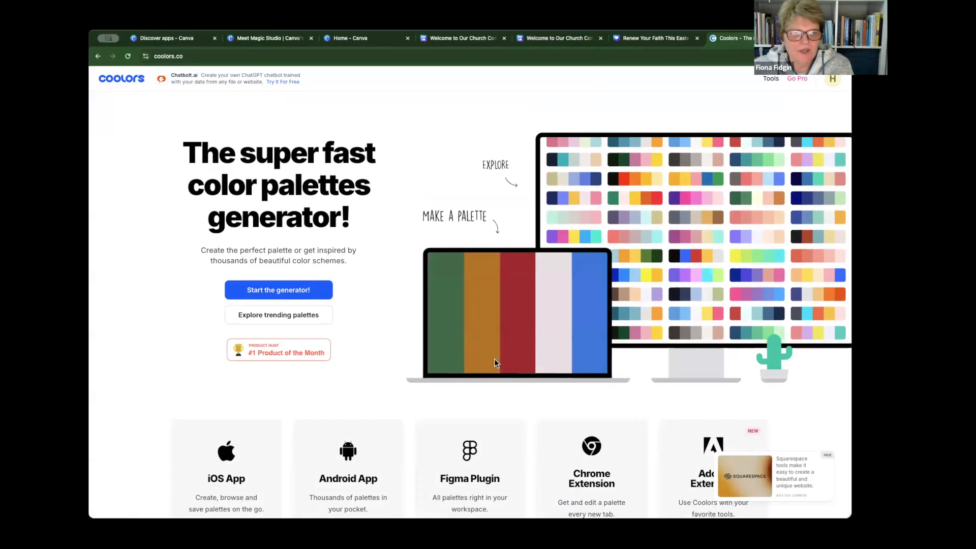
pyautogui.scroll(-5, 494, 361)
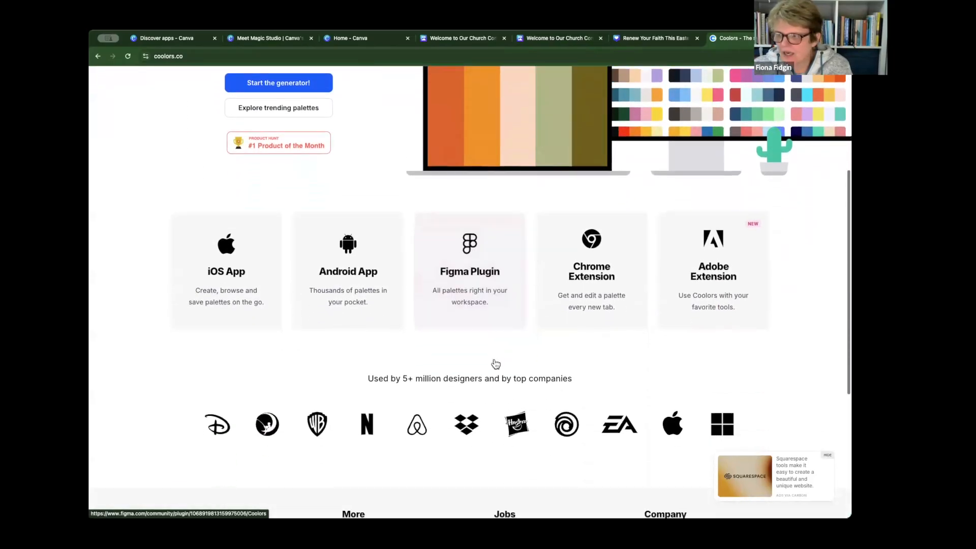
pyautogui.scroll(5, 496, 364)
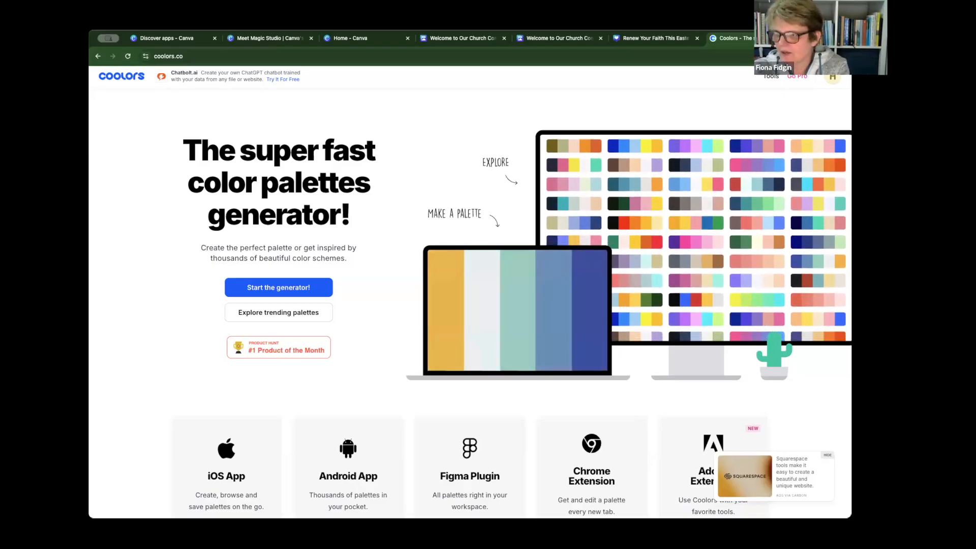
# Step: Return to the Canva home page, open the Canva Webinar- Advanced presentation and show the Any Questions slide on page 9
pyautogui.click(367, 42)
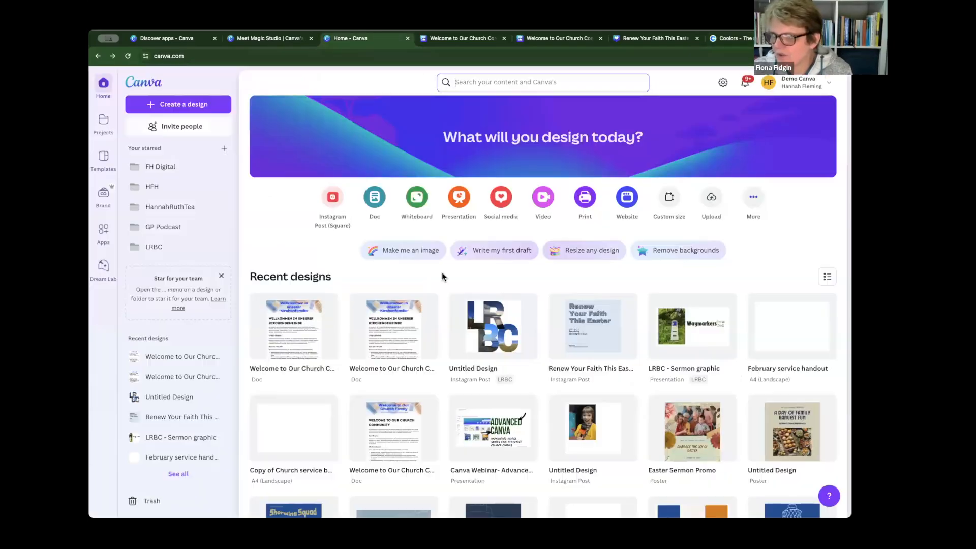
pyautogui.click(481, 450)
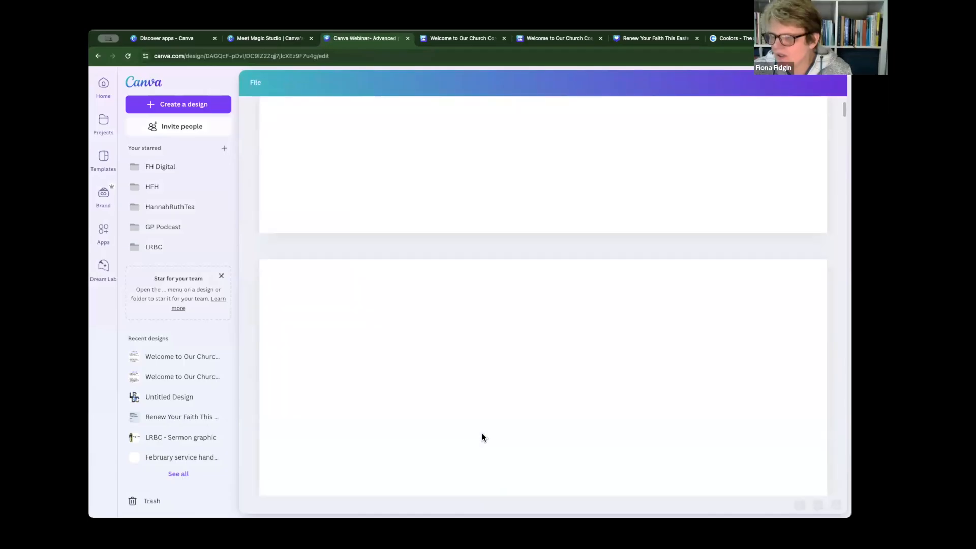
pyautogui.scroll(-20, 482, 432)
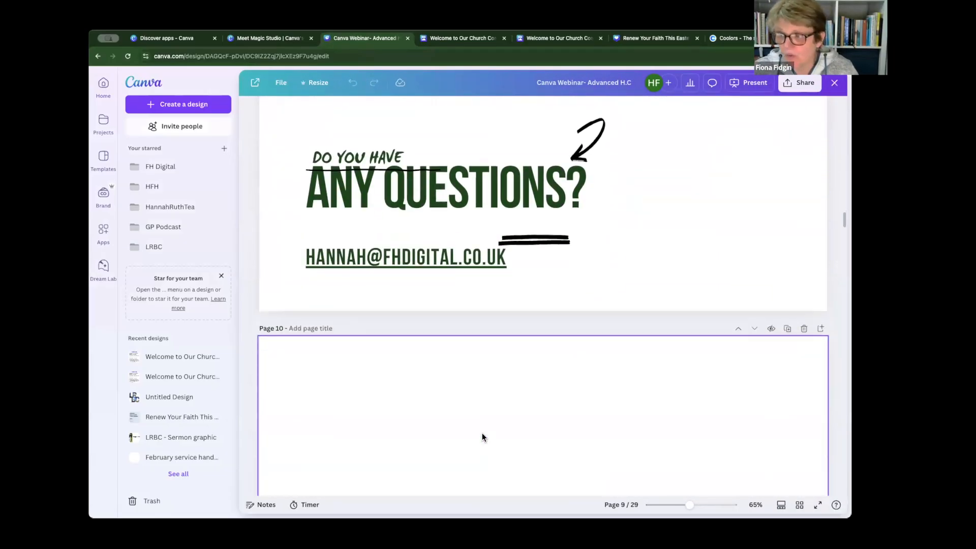
pyautogui.scroll(3, 482, 438)
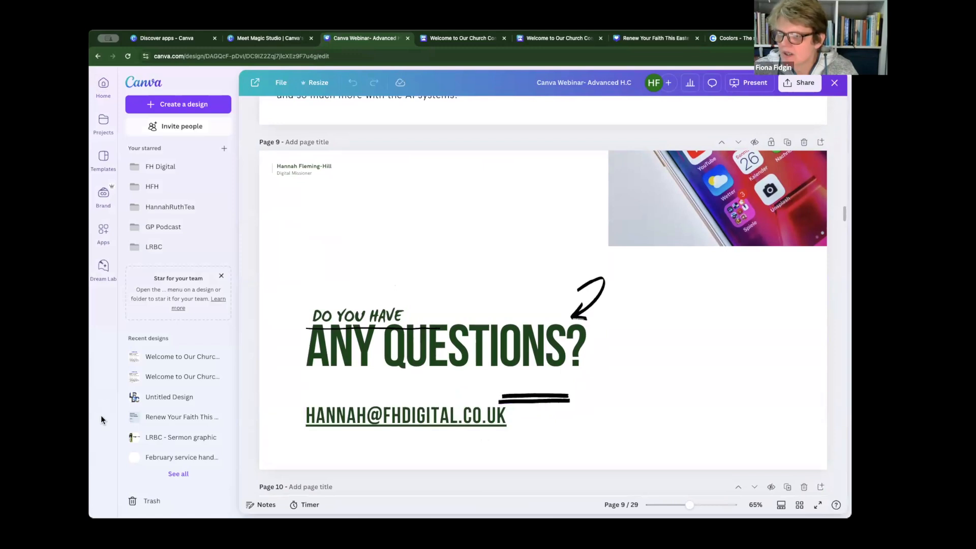